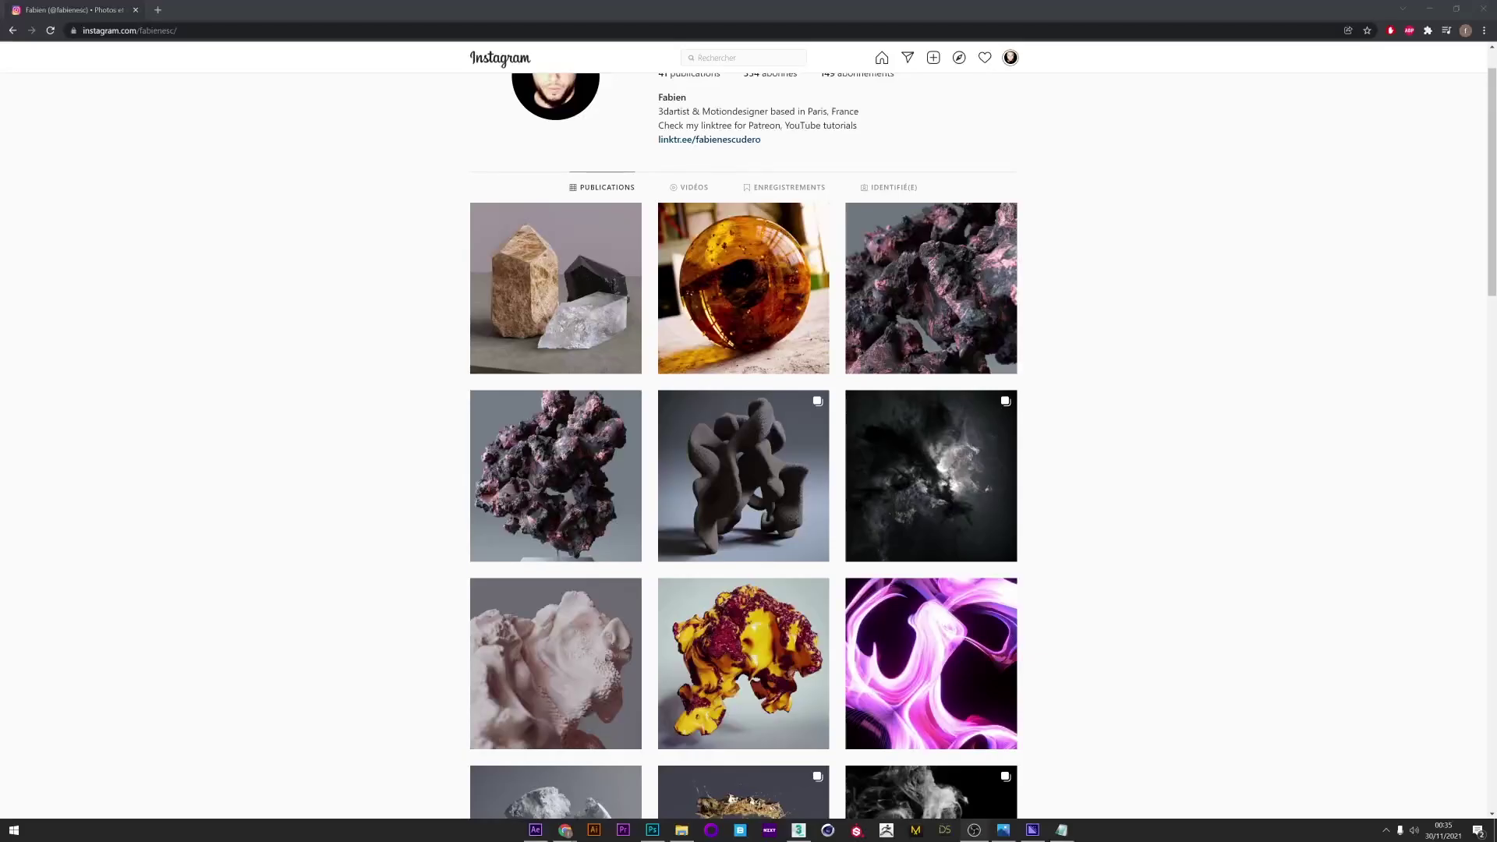
# Step: Examine the amber orb post on the Instagram profile, close it and open the post showing the three crystals
pyautogui.click(808, 345)
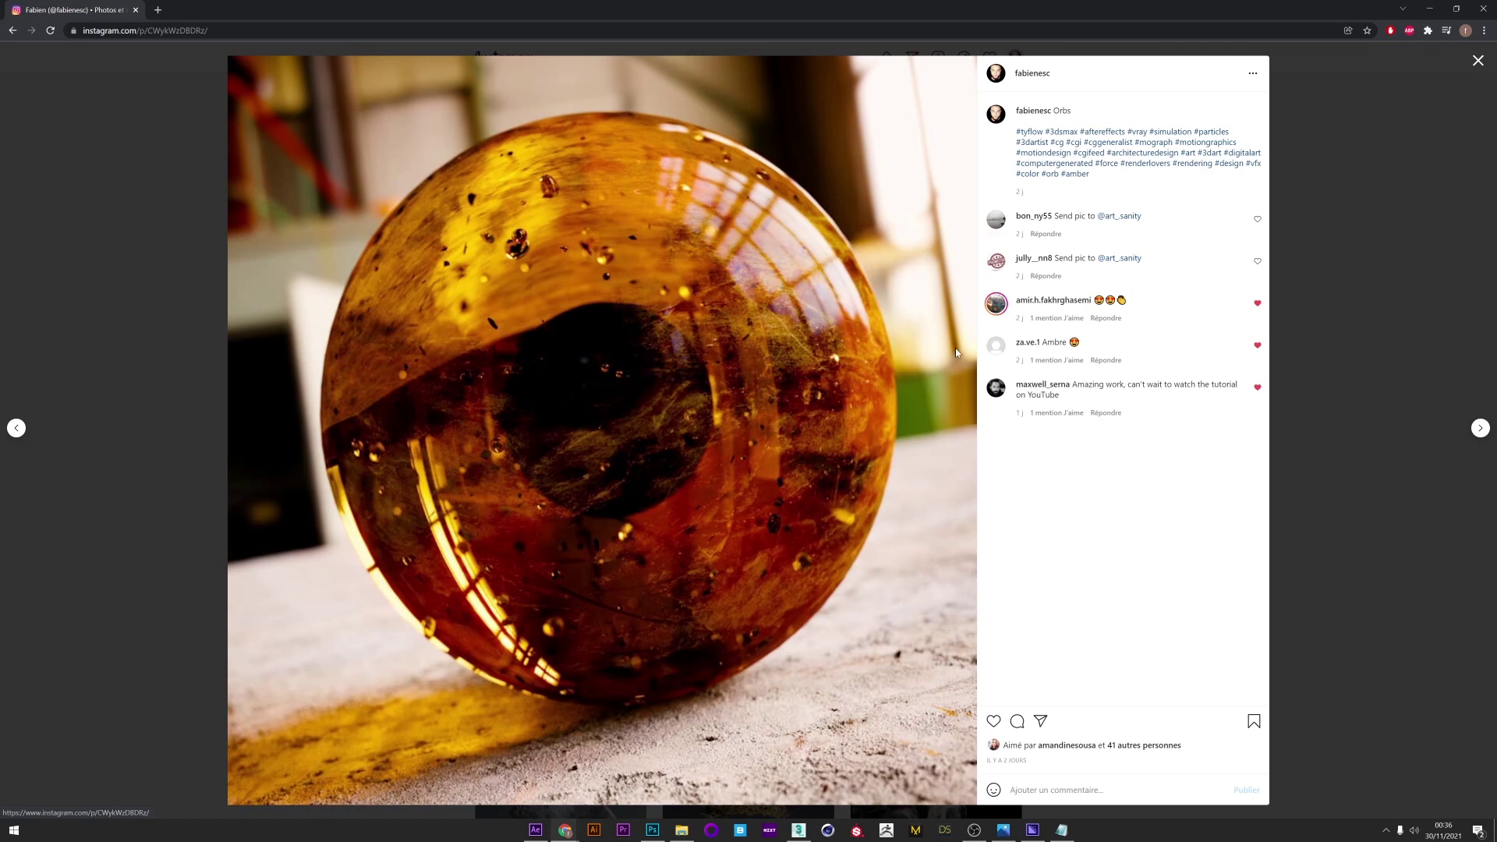
pyautogui.click(173, 608)
pyautogui.click(560, 347)
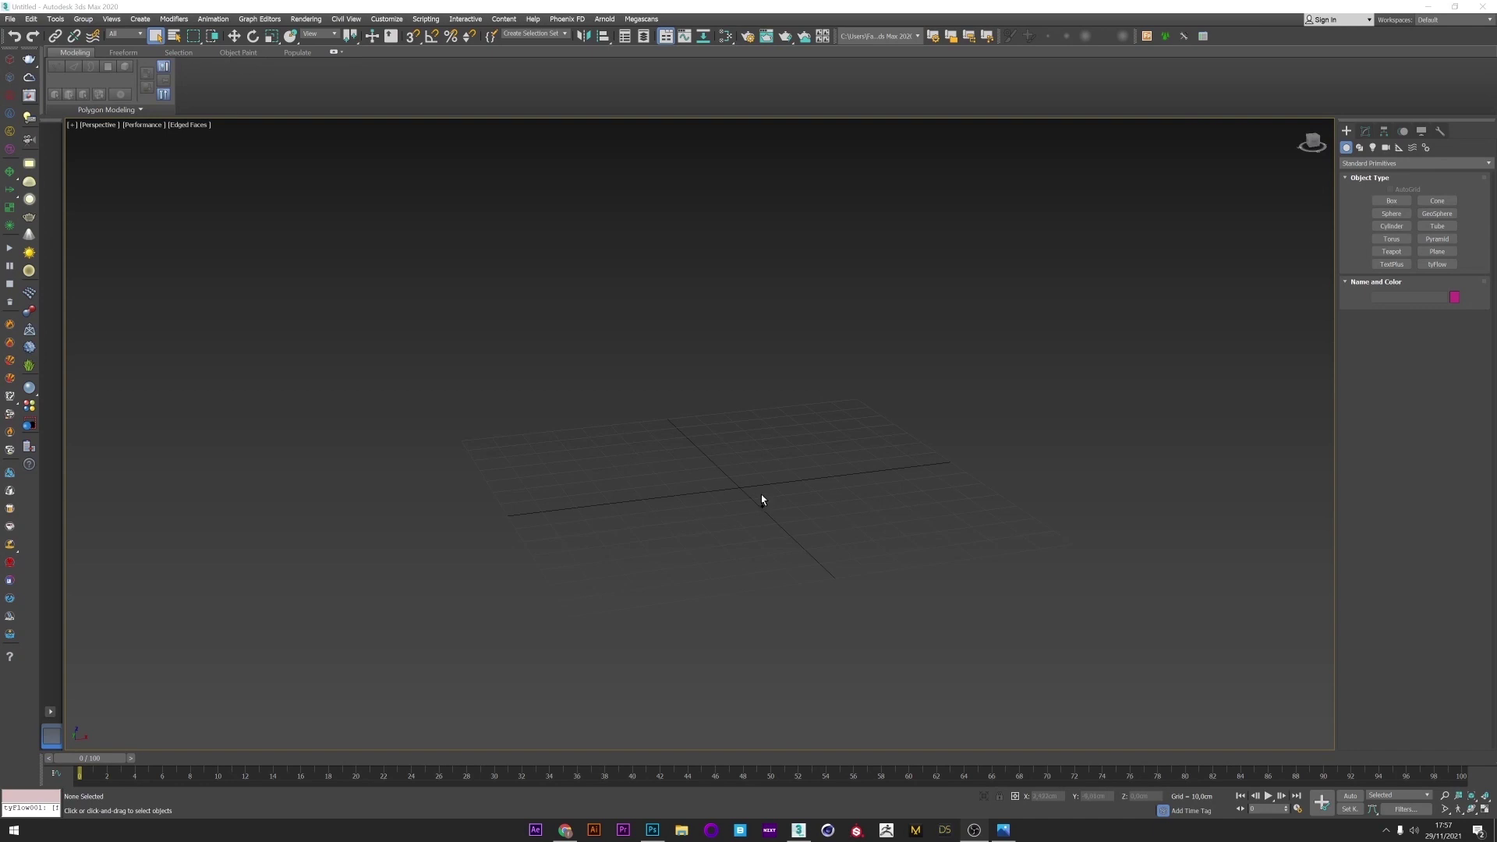
# Step: In 3ds Max, create a cylinder at the grid origin, about 8.6 cm in radius and 61.5 cm high
pyautogui.scroll(4, 762, 495)
pyautogui.keyDown('alt'); pyautogui.moveTo(762, 492); pyautogui.dragTo(765, 476, button='middle'); pyautogui.keyUp('alt')
pyautogui.click(1400, 228)
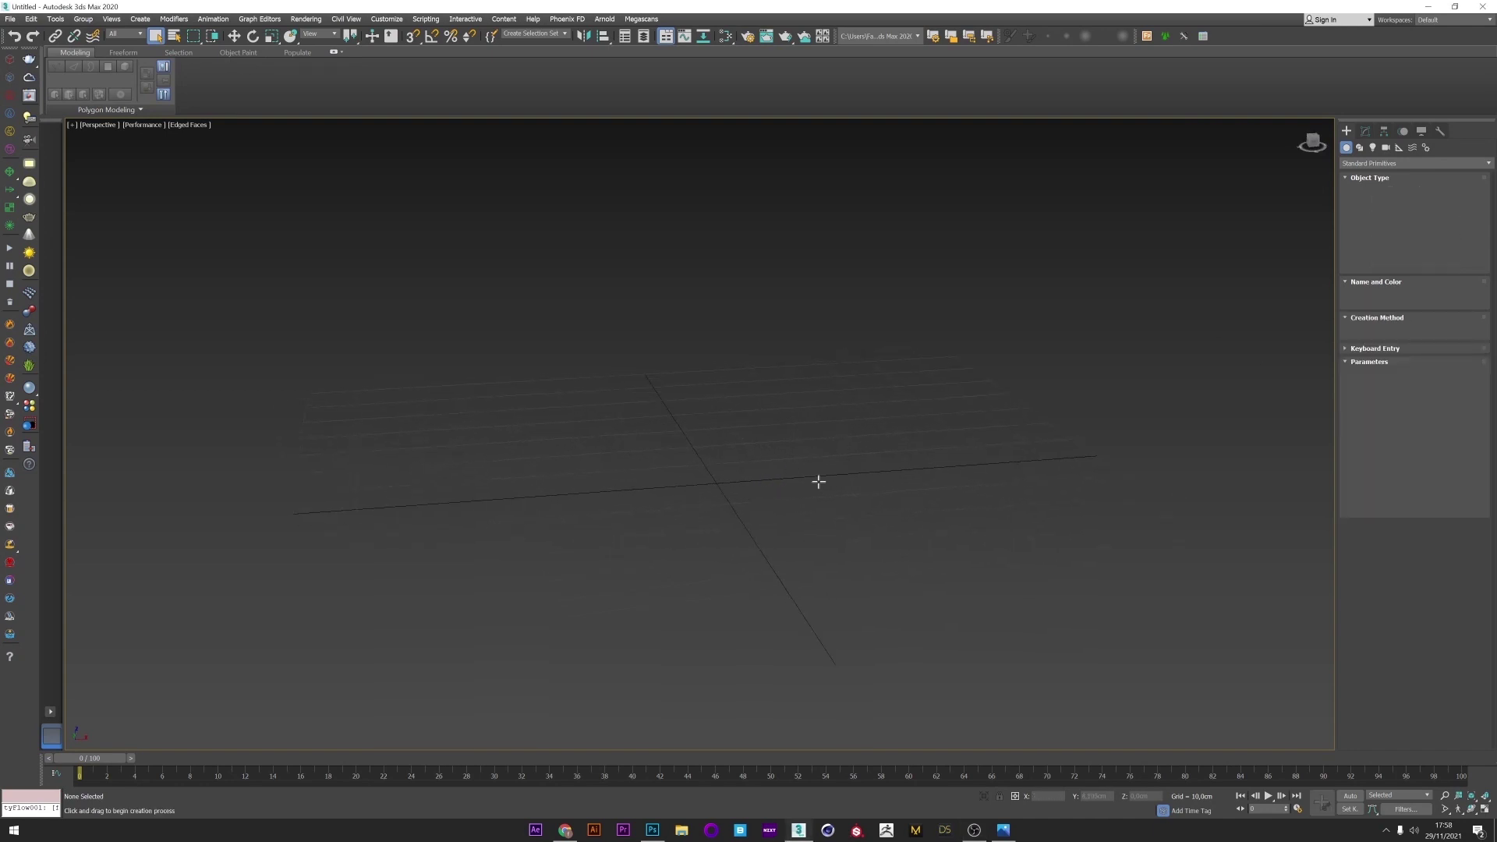
pyautogui.moveTo(716, 482); pyautogui.dragTo(776, 488)
pyautogui.click(685, 117)
pyautogui.moveTo(690, 374); pyautogui.dragTo(699, 439, button='middle')
# Step: Set the cylinder to 6 sides and a single height segment
pyautogui.doubleClick(1433, 429)
pyautogui.press('Return')
pyautogui.moveTo(1432, 404); pyautogui.dragTo(1404, 407)
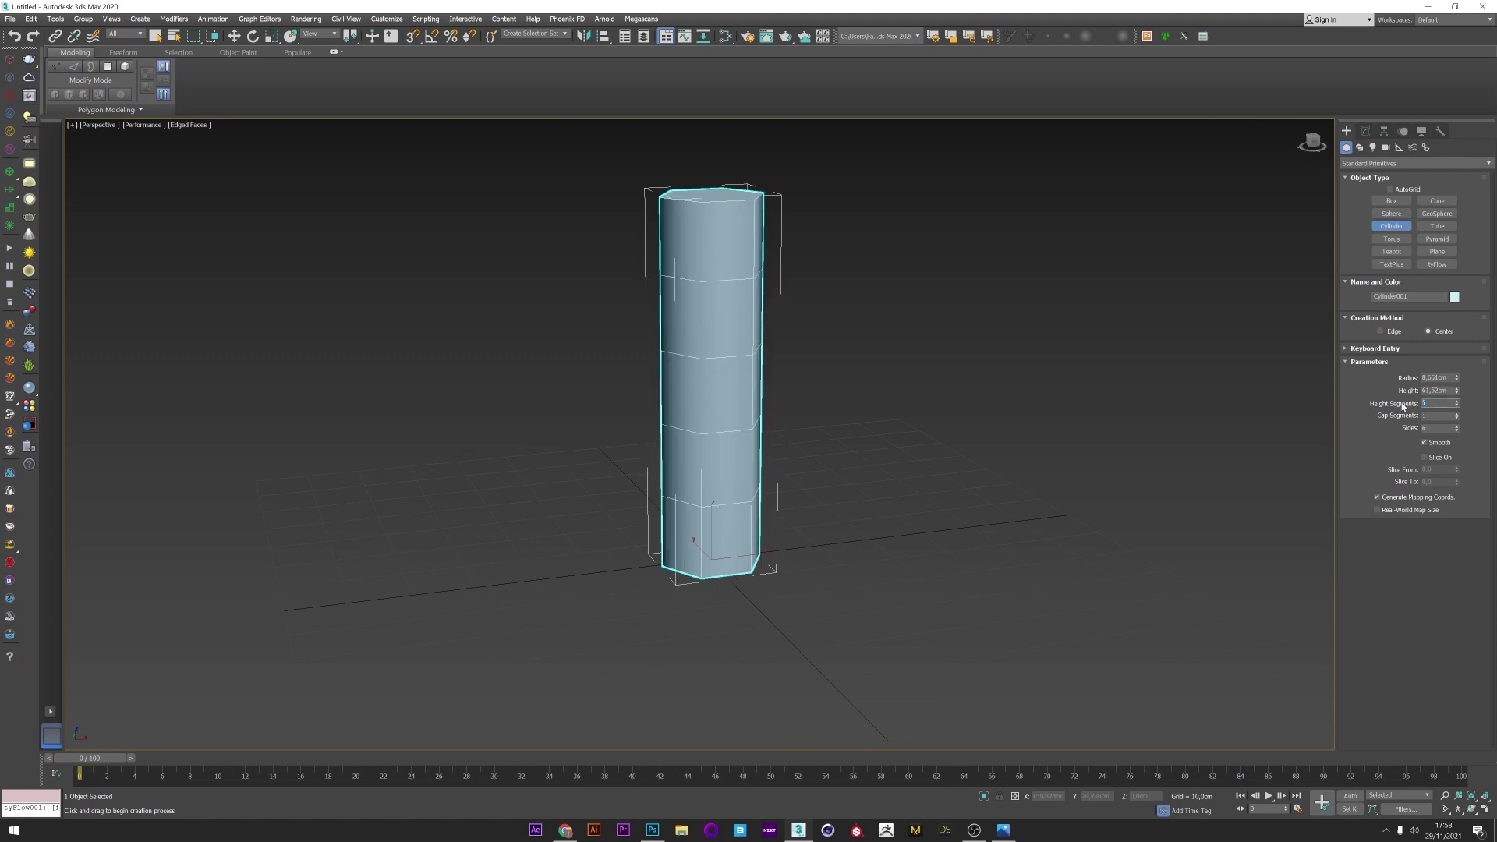
pyautogui.press('Return')
# Step: Create a sphere about 20 cm in radius on the cylinder's axis and raise it to the cylinder's mid-height
pyautogui.moveTo(653, 368); pyautogui.dragTo(743, 417, button='middle')
pyautogui.click(1392, 213)
pyautogui.moveTo(733, 597); pyautogui.dragTo(731, 404)
pyautogui.rightClick(744, 599)
pyautogui.rightClick(742, 587)
pyautogui.click(750, 600)
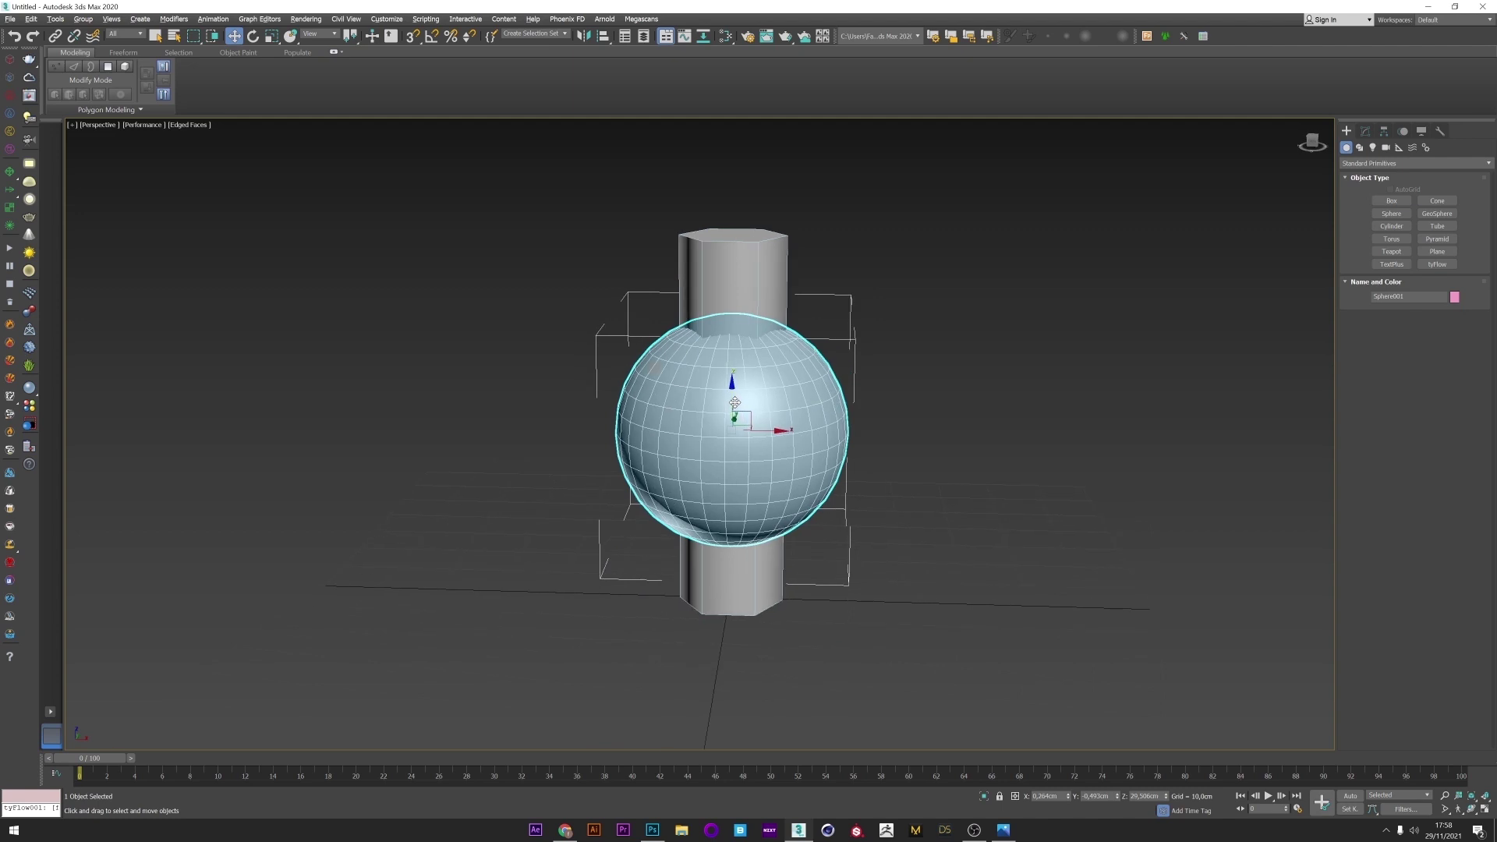
# Step: Turn the cylinder into a Boolean compound object, add the sphere as an operand and set it to Intersect
pyautogui.click(734, 273)
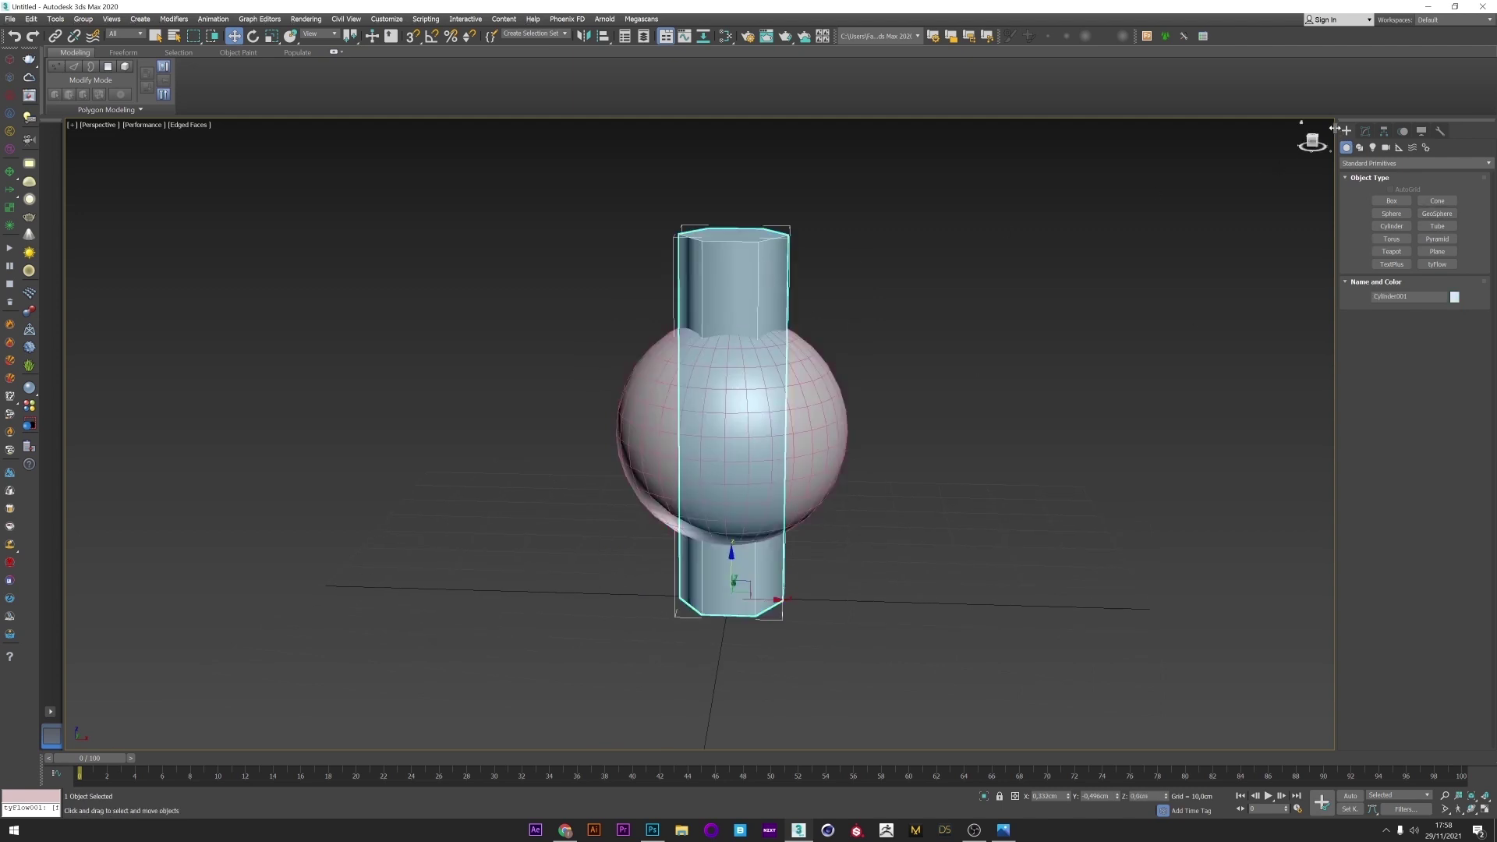
pyautogui.click(1361, 163)
pyautogui.click(1358, 198)
pyautogui.click(1437, 265)
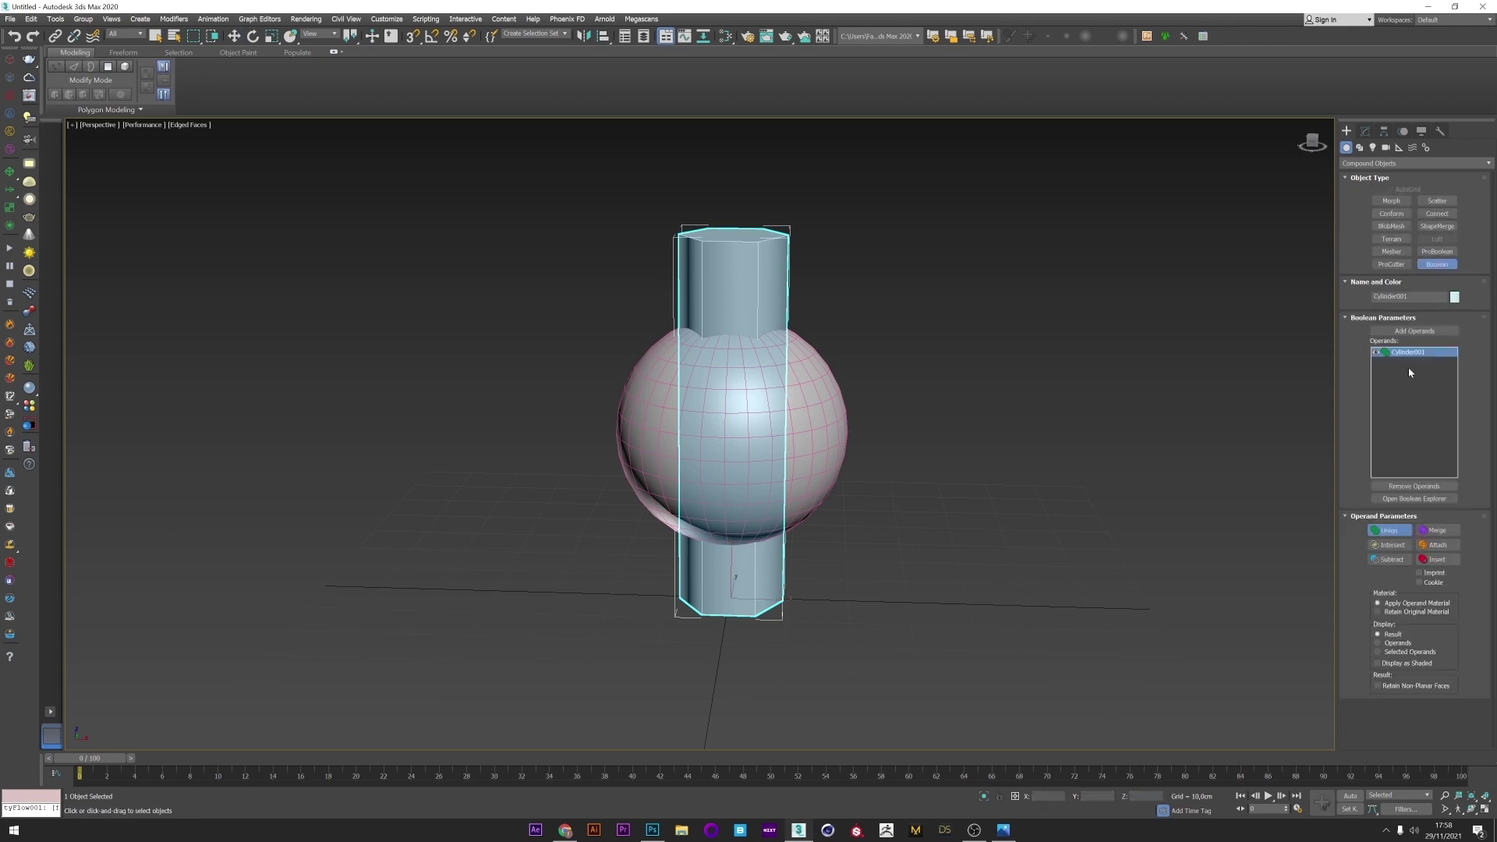
pyautogui.click(1414, 331)
pyautogui.click(822, 428)
pyautogui.keyDown('alt'); pyautogui.moveTo(821, 424); pyautogui.dragTo(760, 441, button='middle'); pyautogui.keyUp('alt')
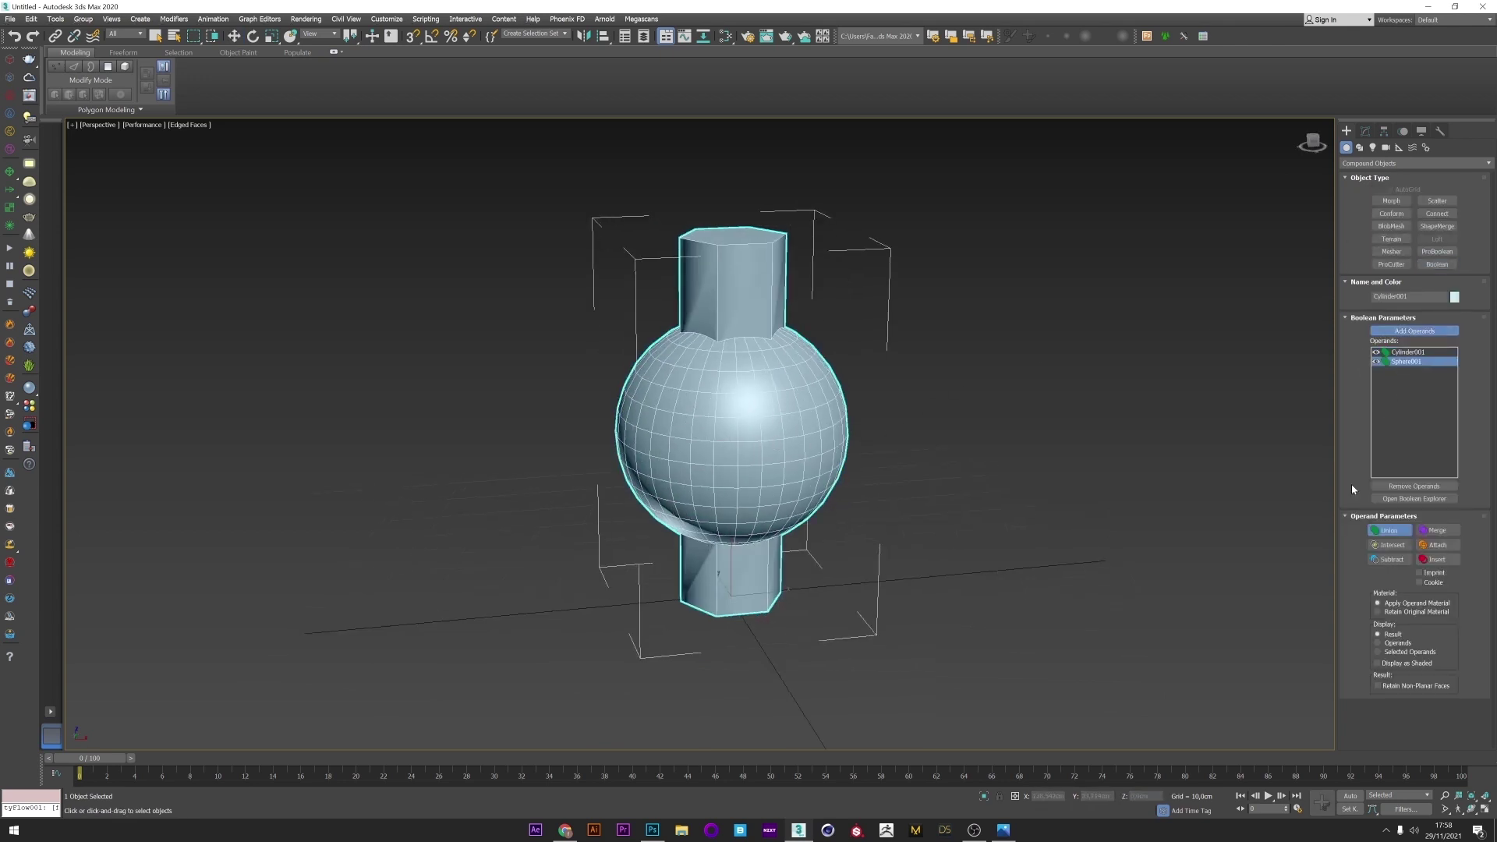
pyautogui.click(1392, 545)
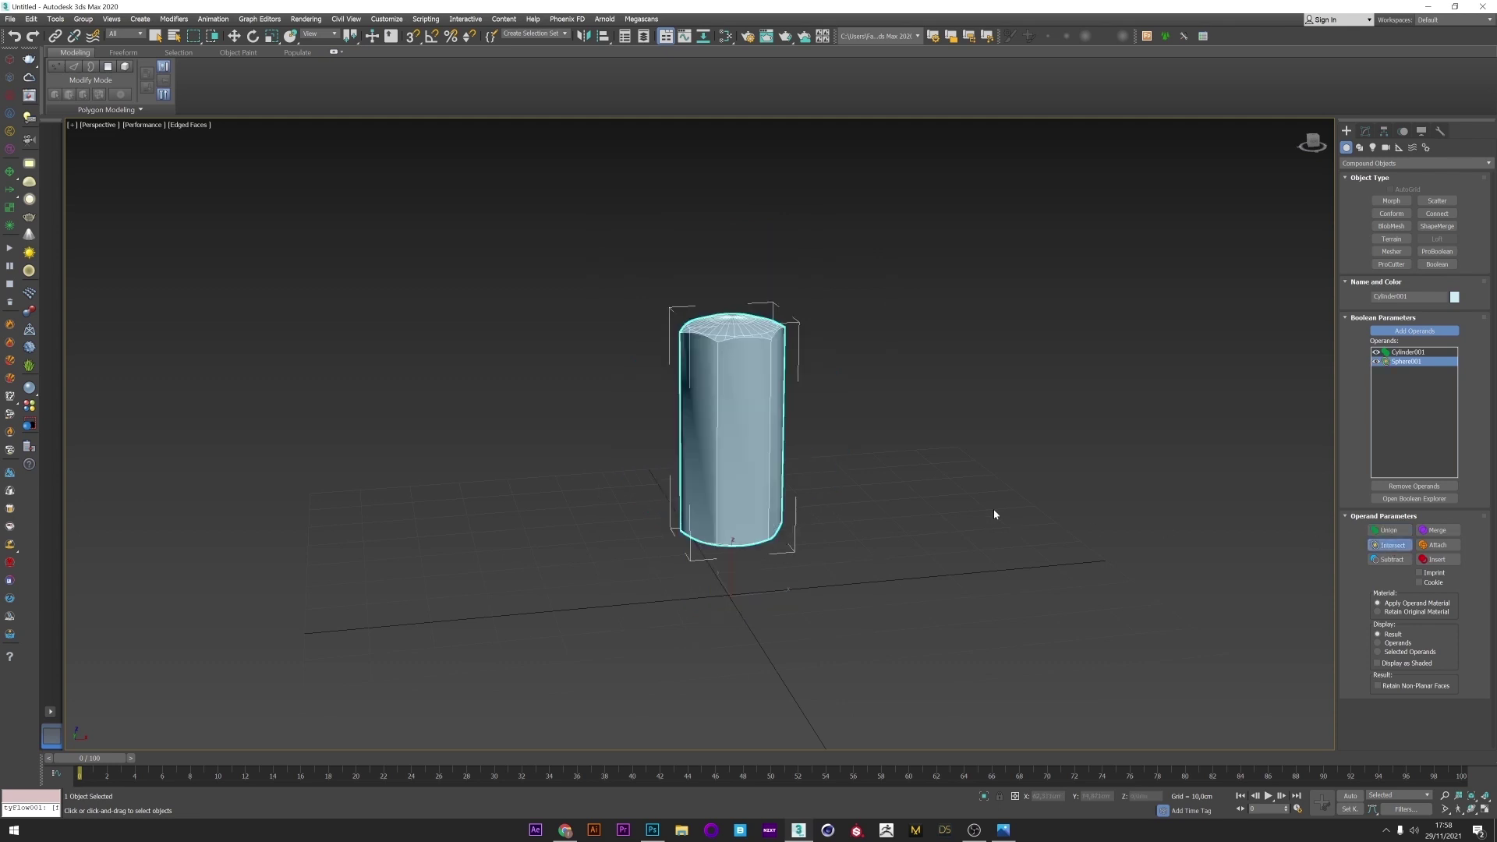
# Step: Reduce the sphere operand's segments until both ends of the crystal become coarse, pointed facets
pyautogui.click(1366, 131)
pyautogui.click(1375, 193)
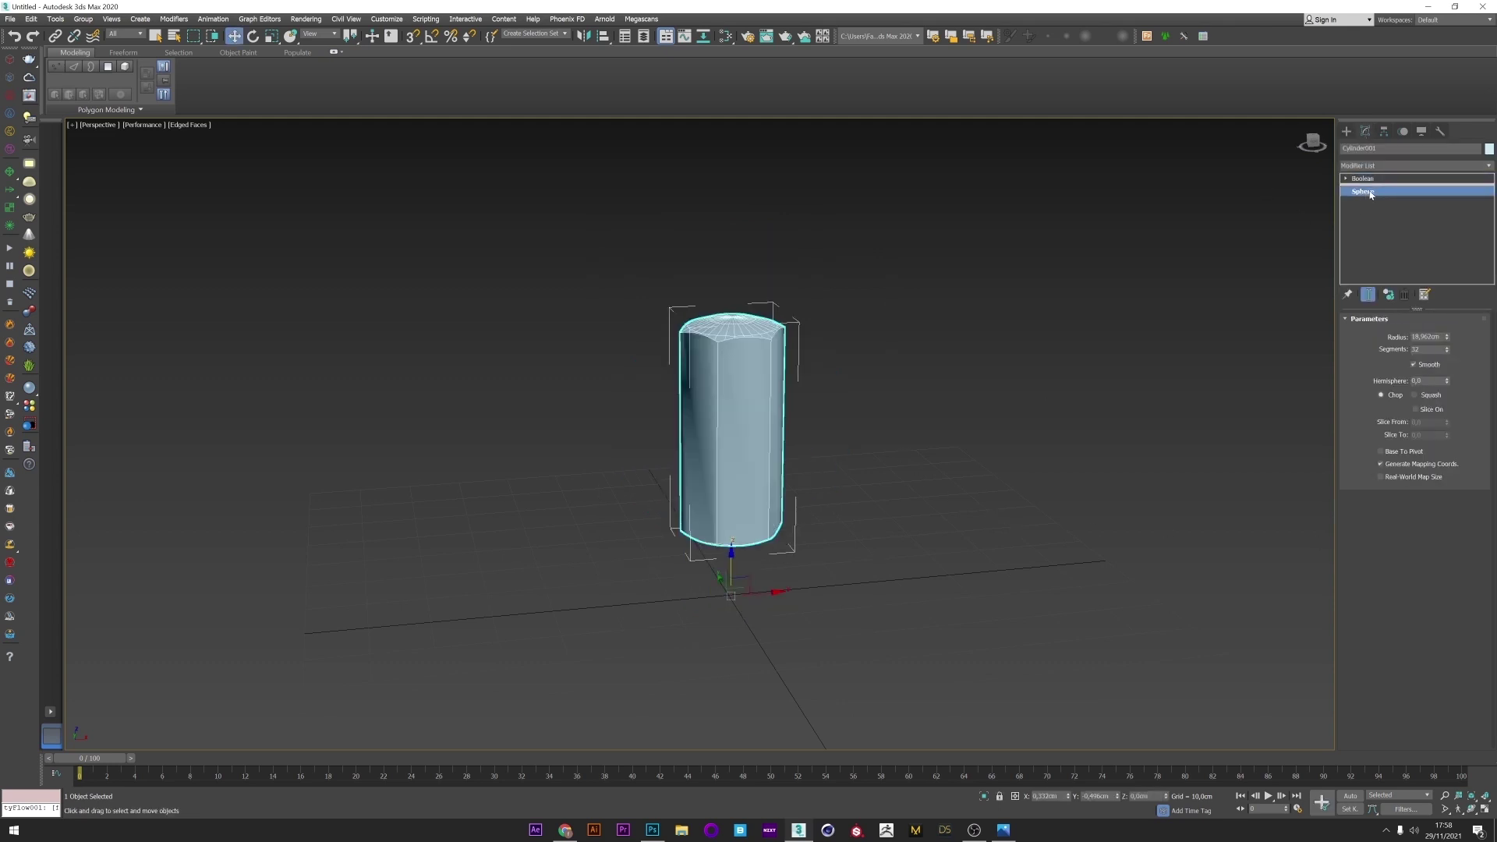
pyautogui.moveTo(1448, 353)
pyautogui.mouseDown()
pyautogui.moveTo(1447, 373)
pyautogui.moveTo(1449, 352)
pyautogui.mouseUp()
pyautogui.keyDown('alt'); pyautogui.moveTo(685, 398); pyautogui.dragTo(664, 393, button='middle'); pyautogui.keyUp('alt')
# Step: Lower the Boolean's sphere operand to a Z position of about 16 cm and rotate it to slant the crystal's tips
pyautogui.click(1362, 179)
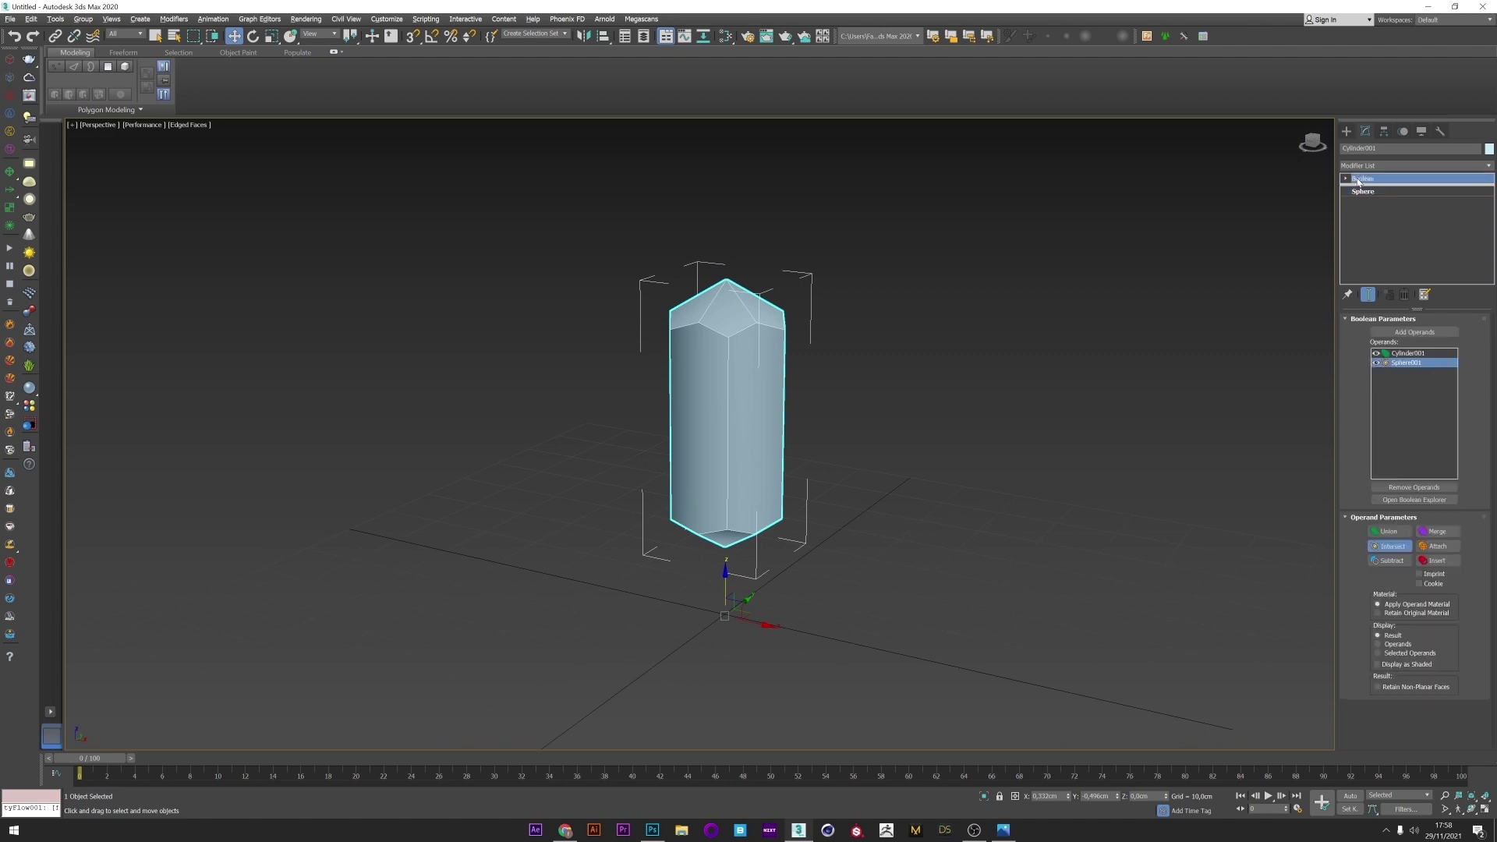
pyautogui.doubleClick(1402, 364)
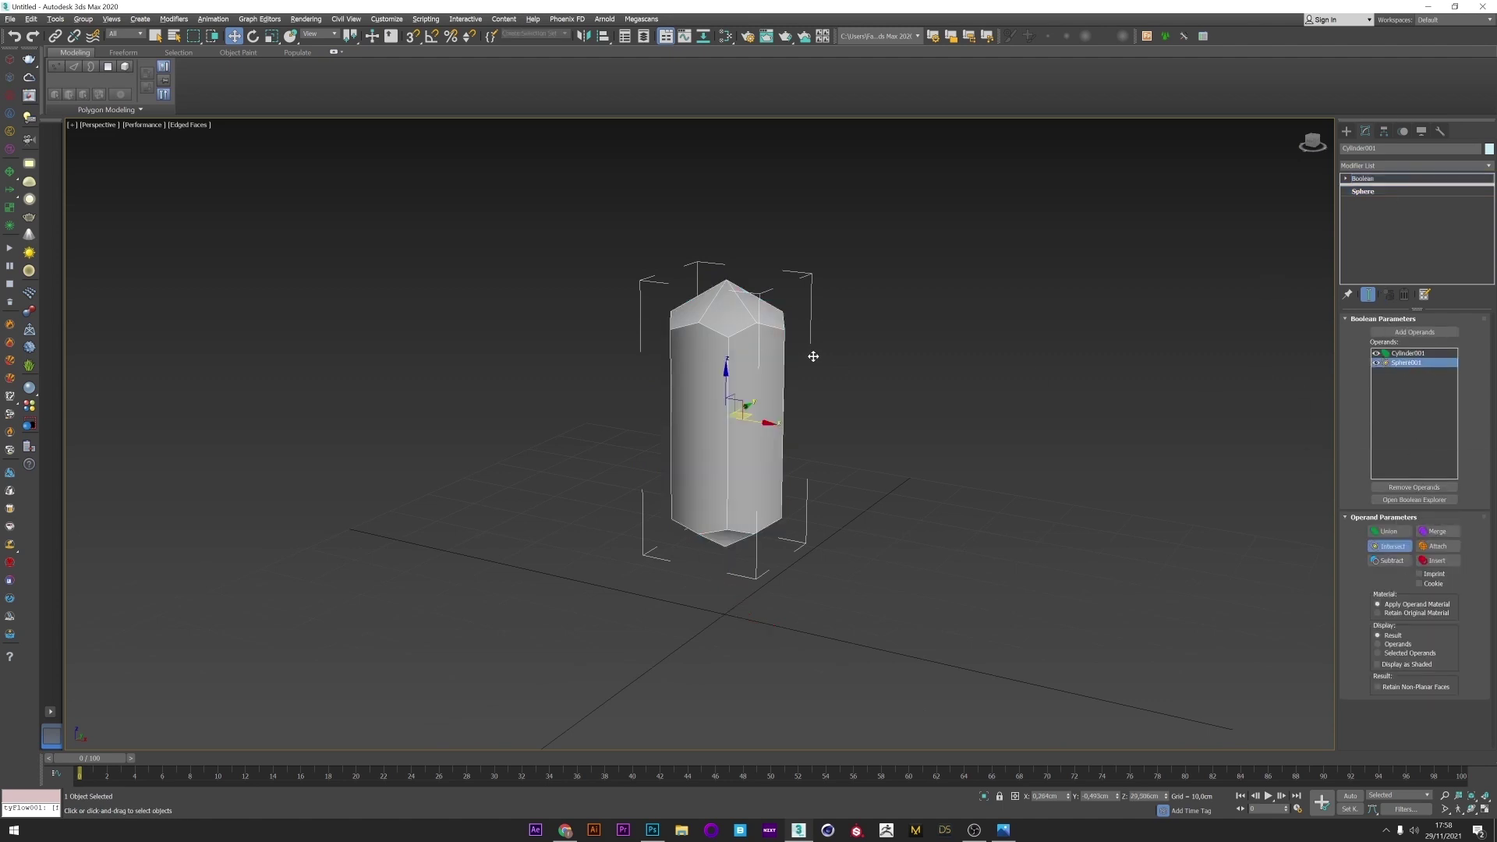
pyautogui.moveTo(733, 380); pyautogui.dragTo(830, 475)
pyautogui.keyDown('alt'); pyautogui.moveTo(830, 475); pyautogui.dragTo(784, 485, button='middle'); pyautogui.keyUp('alt')
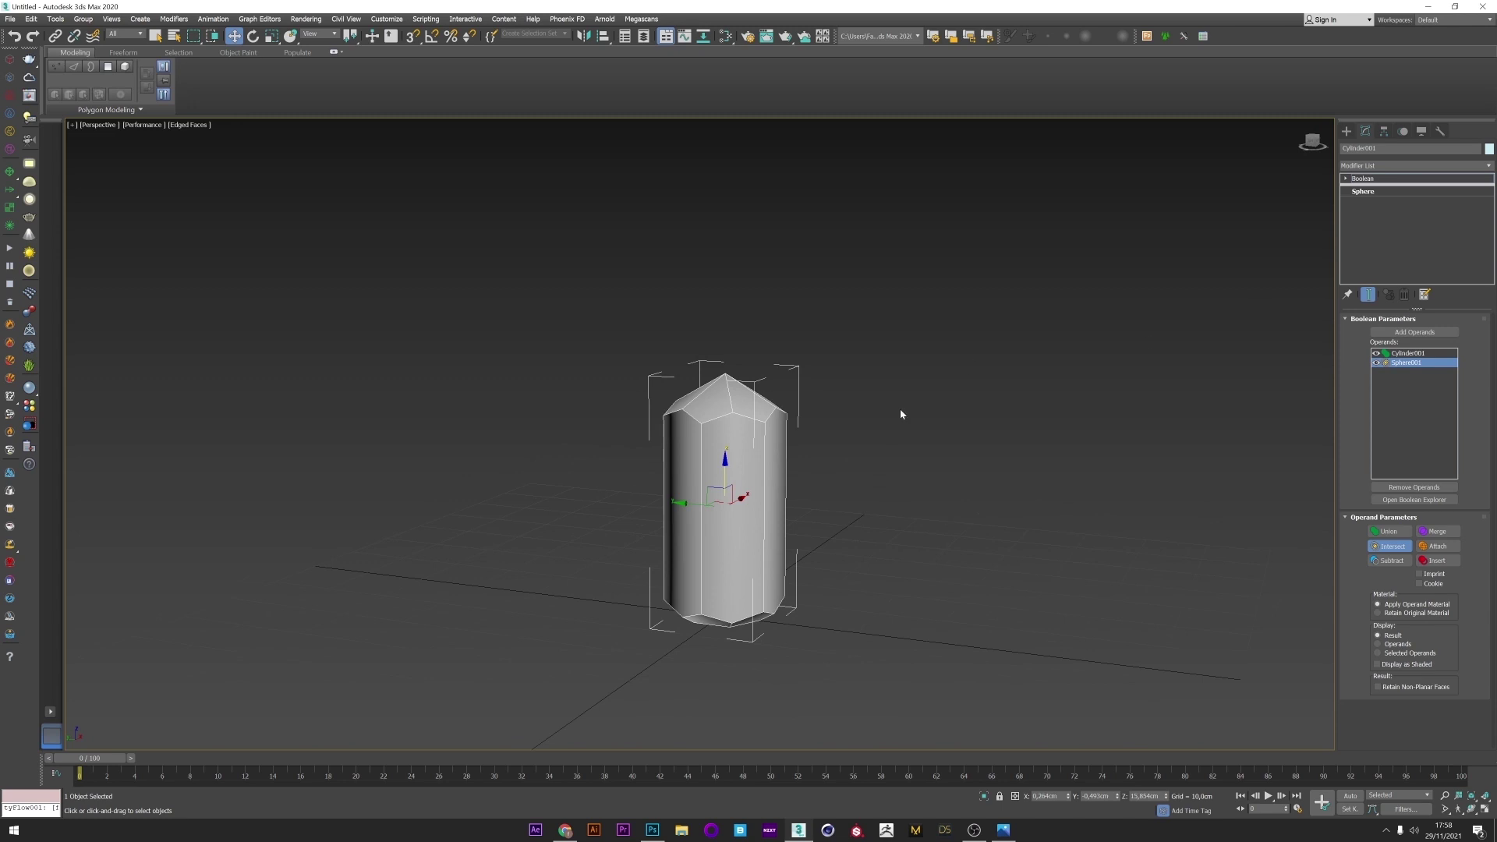
pyautogui.rightClick(831, 479)
pyautogui.click(849, 506)
pyautogui.moveTo(766, 491); pyautogui.dragTo(805, 418)
# Step: Try to rotate the cylinder operand of the Boolean
pyautogui.click(1407, 354)
pyautogui.moveTo(738, 592)
pyautogui.mouseDown()
pyautogui.moveTo(689, 611)
pyautogui.moveTo(694, 634)
pyautogui.moveTo(735, 582)
pyautogui.mouseUp()
pyautogui.hotkey('ctrl', 'z')
pyautogui.keyDown('alt'); pyautogui.moveTo(735, 581); pyautogui.dragTo(734, 541, button='middle'); pyautogui.keyUp('alt')
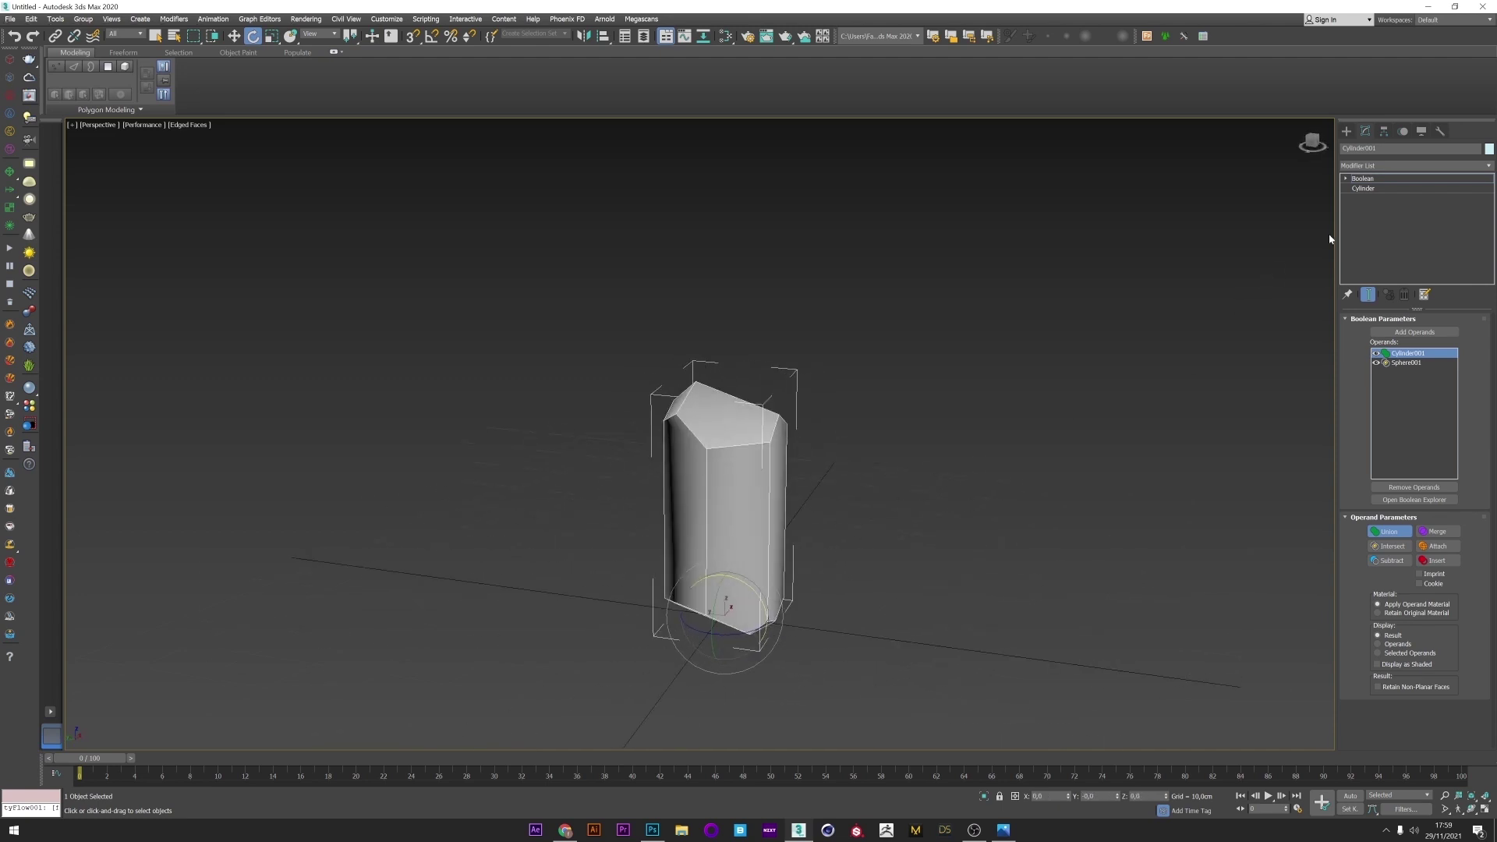
# Step: Add an Edit Poly modifier to the crystal and select all of its edges
pyautogui.click(1384, 166)
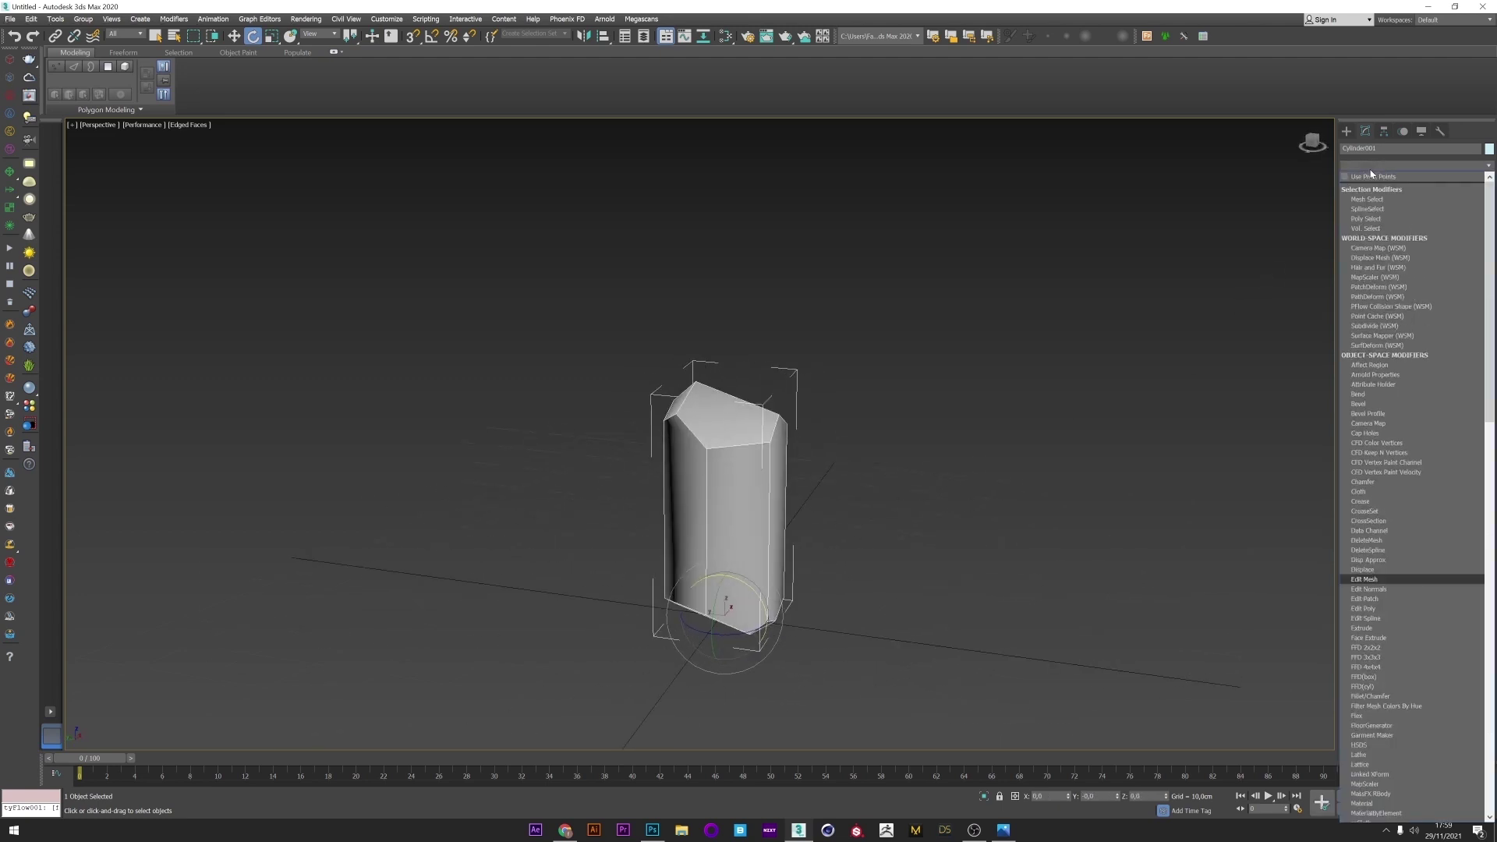
pyautogui.press('e')
pyautogui.click(1363, 207)
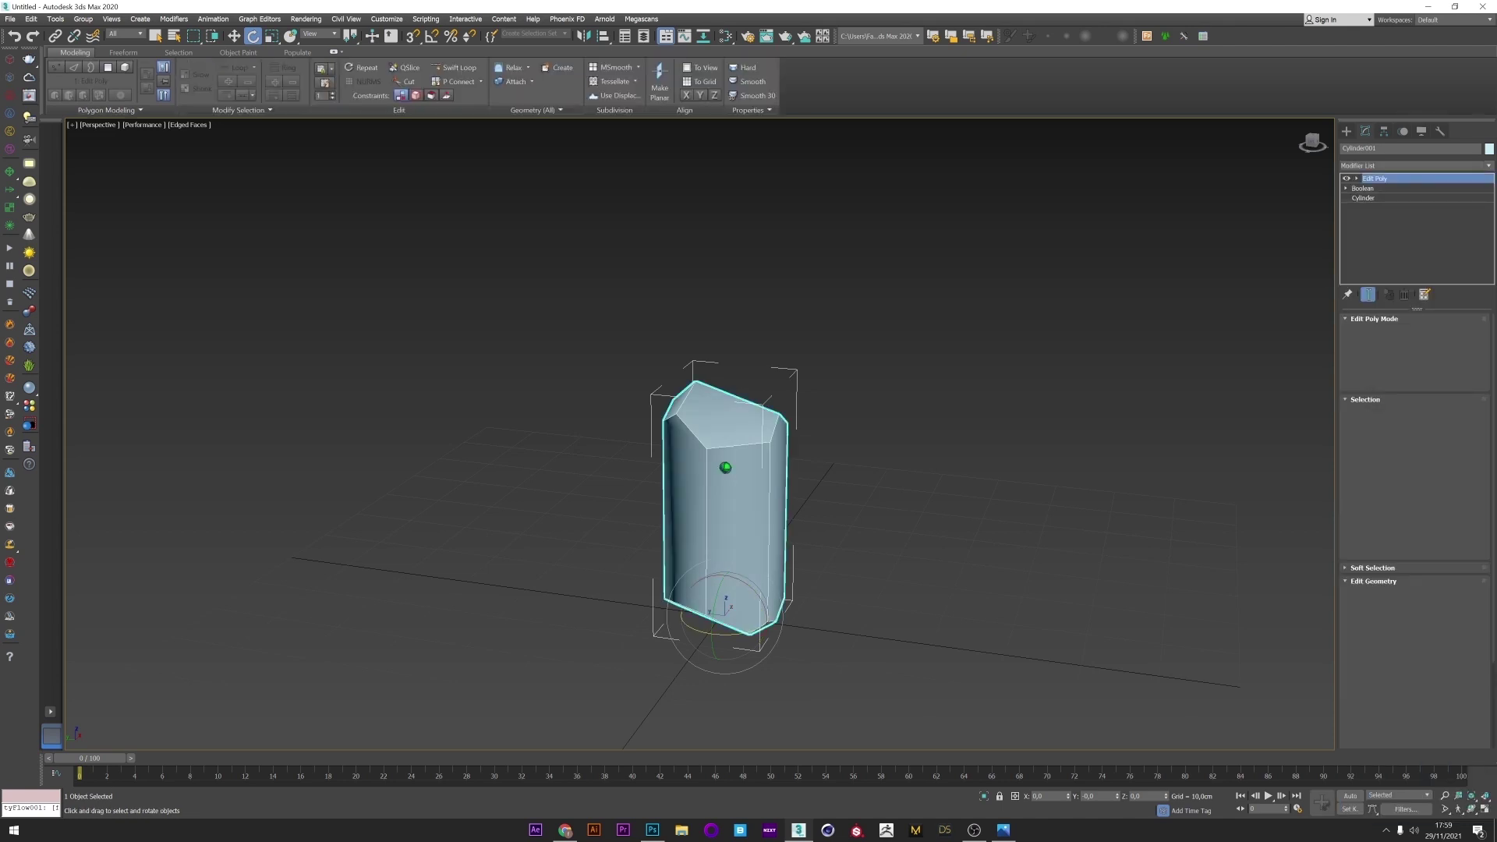
pyautogui.scroll(2, 736, 462)
pyautogui.click(738, 461)
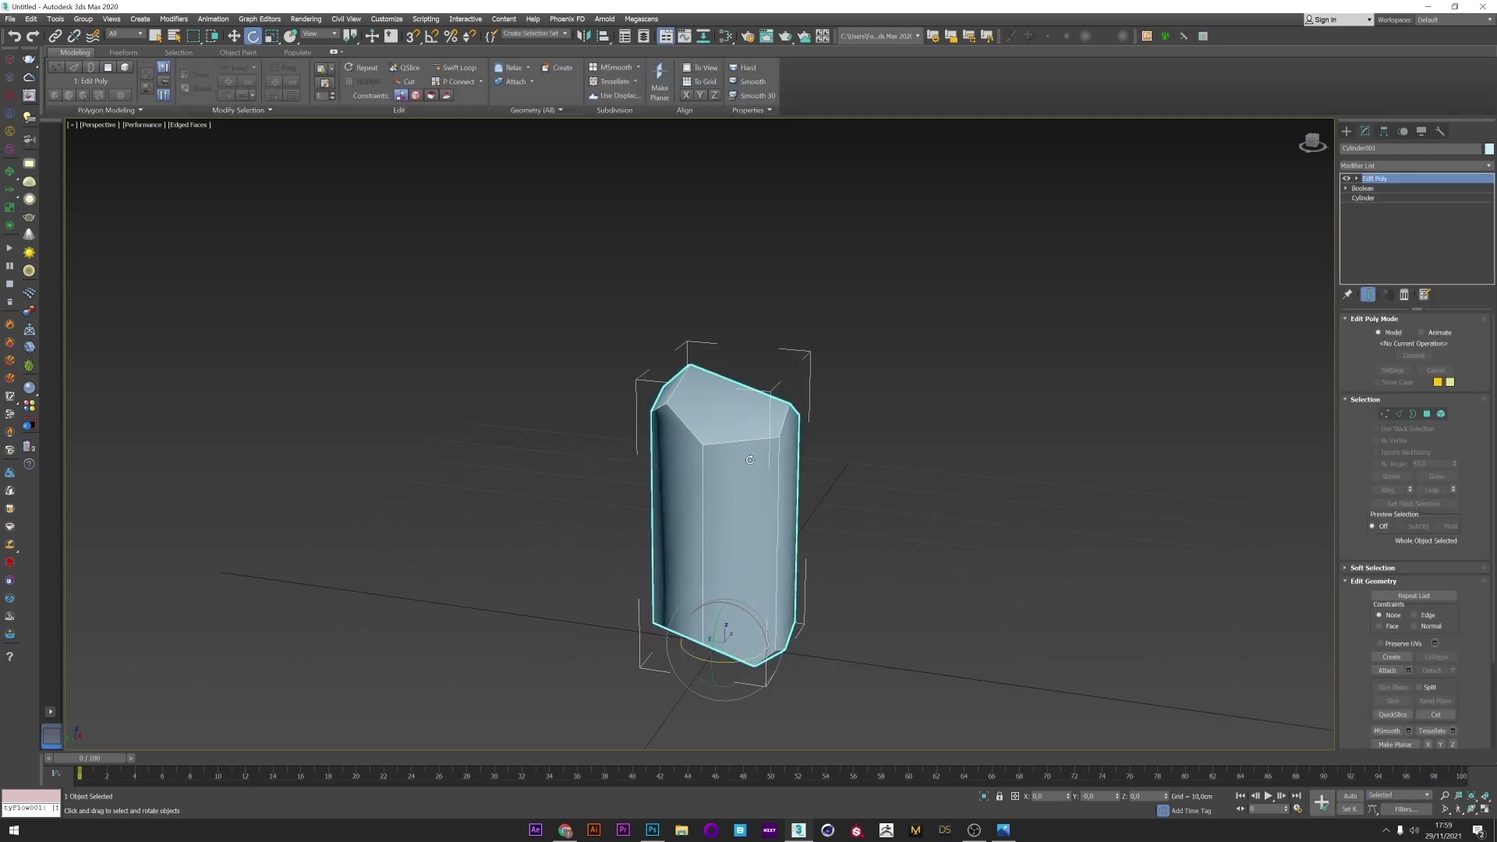
pyautogui.click(1399, 414)
pyautogui.hotkey('ctrl', 'a')
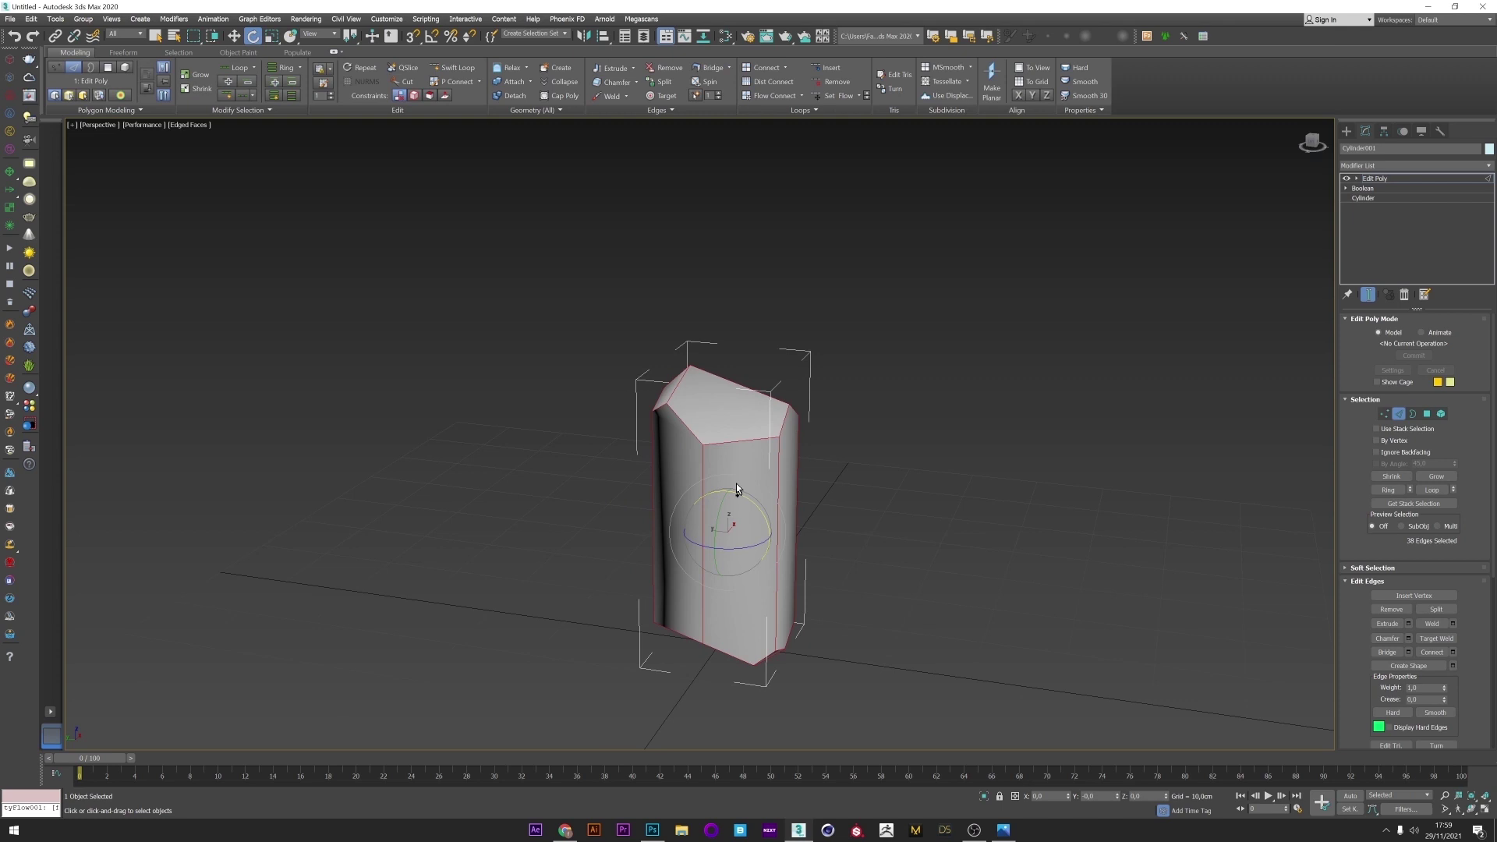
# Step: Add a Chamfer modifier to the selected edges with an amount of 0,05 cm
pyautogui.click(1387, 168)
pyautogui.press('c')
pyautogui.press('c')
pyautogui.press('c')
pyautogui.press('c')
pyautogui.press('c')
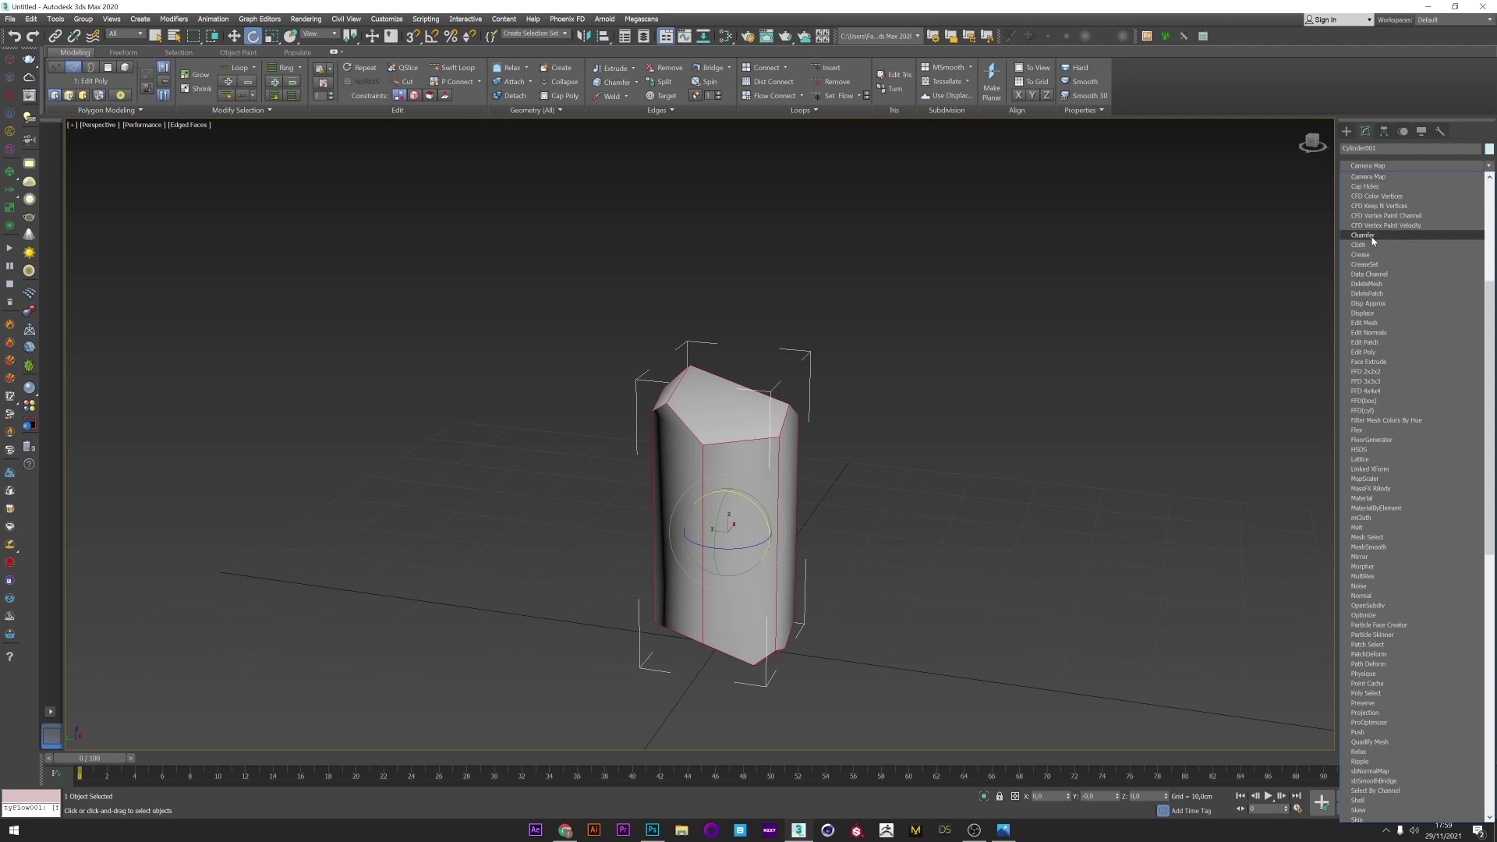
pyautogui.click(1374, 236)
pyautogui.press('z')
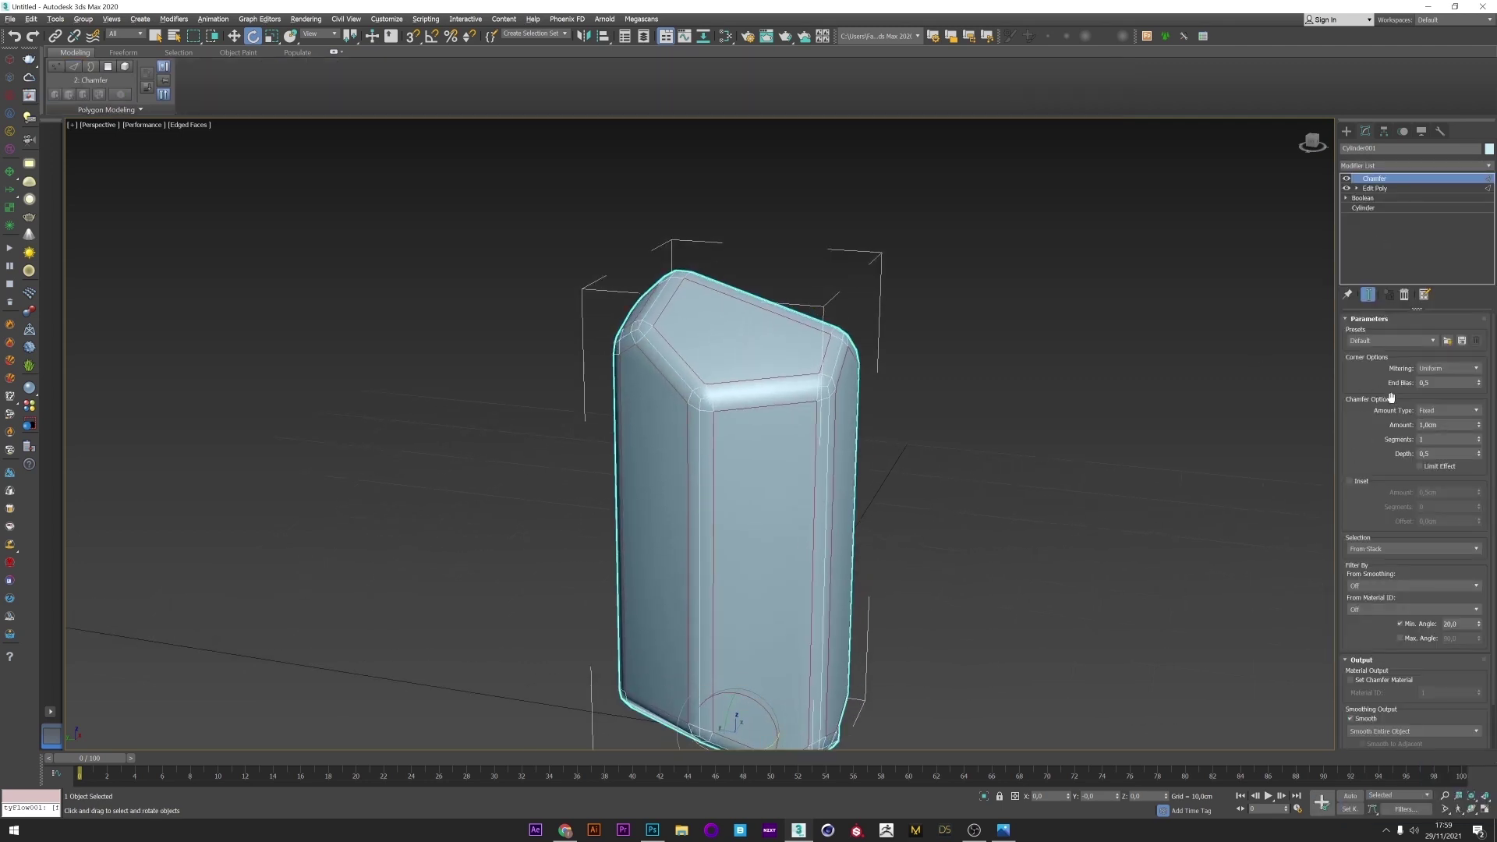
pyautogui.doubleClick(1433, 425)
pyautogui.write('0,05')
pyautogui.press('Return')
# Step: Hide the wireframe edges and examine the chamfered crystal's shading up close
pyautogui.keyDown('alt'); pyautogui.moveTo(780, 468); pyautogui.dragTo(789, 503, button='middle'); pyautogui.keyUp('alt')
pyautogui.click(970, 522)
pyautogui.scroll(-1, 872, 499)
pyautogui.press('F4')
pyautogui.scroll(3, 768, 452)
pyautogui.click(762, 453)
pyautogui.scroll(-3, 934, 372)
pyautogui.press('w')
pyautogui.click(976, 405)
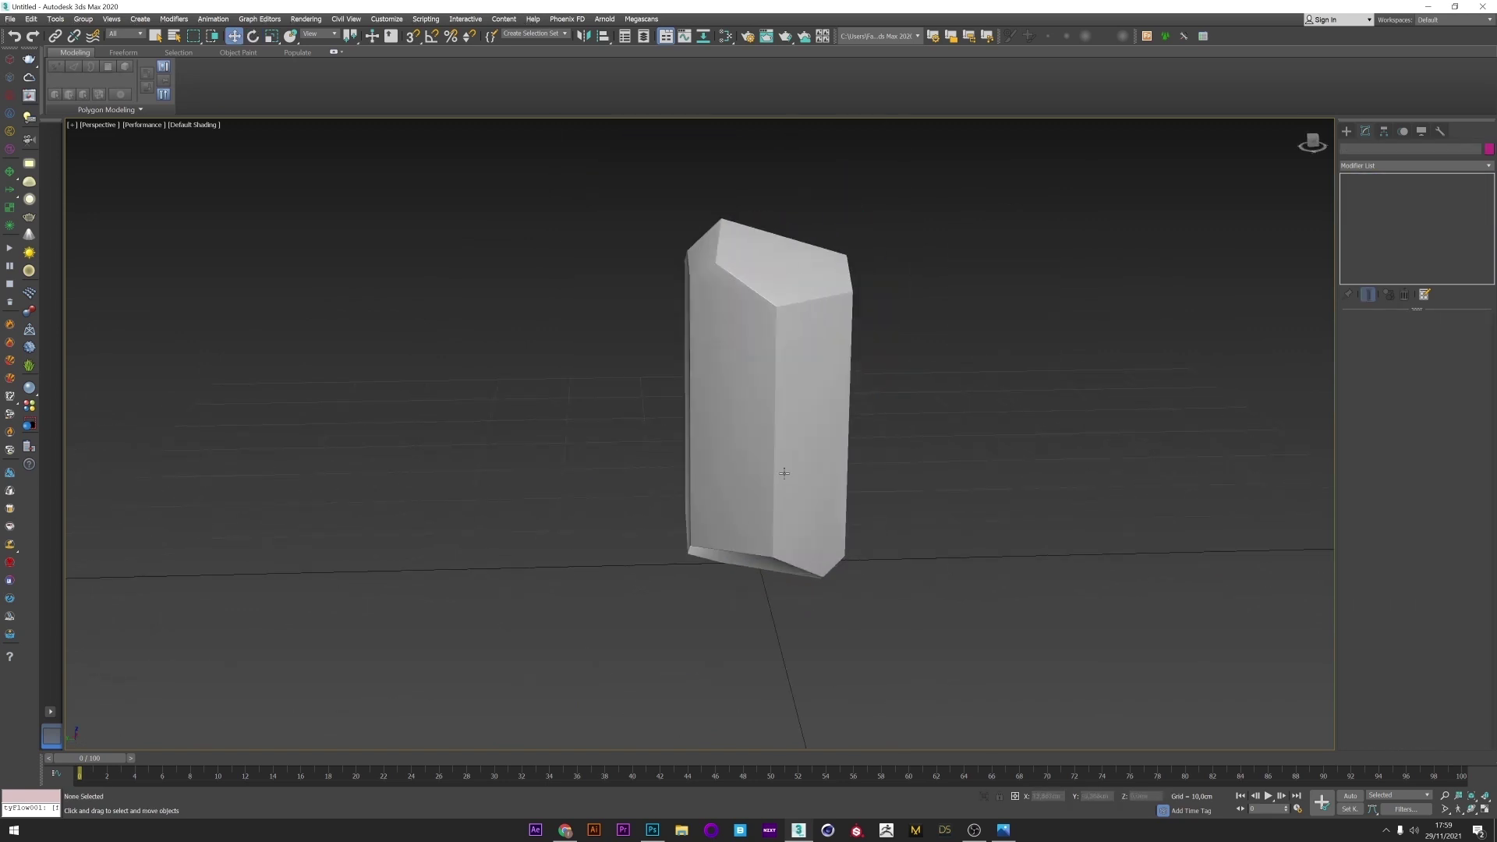
# Step: Add a Quadify Mesh modifier to the crystal with a quad size of 2% and show the wireframe edges
pyautogui.click(755, 509)
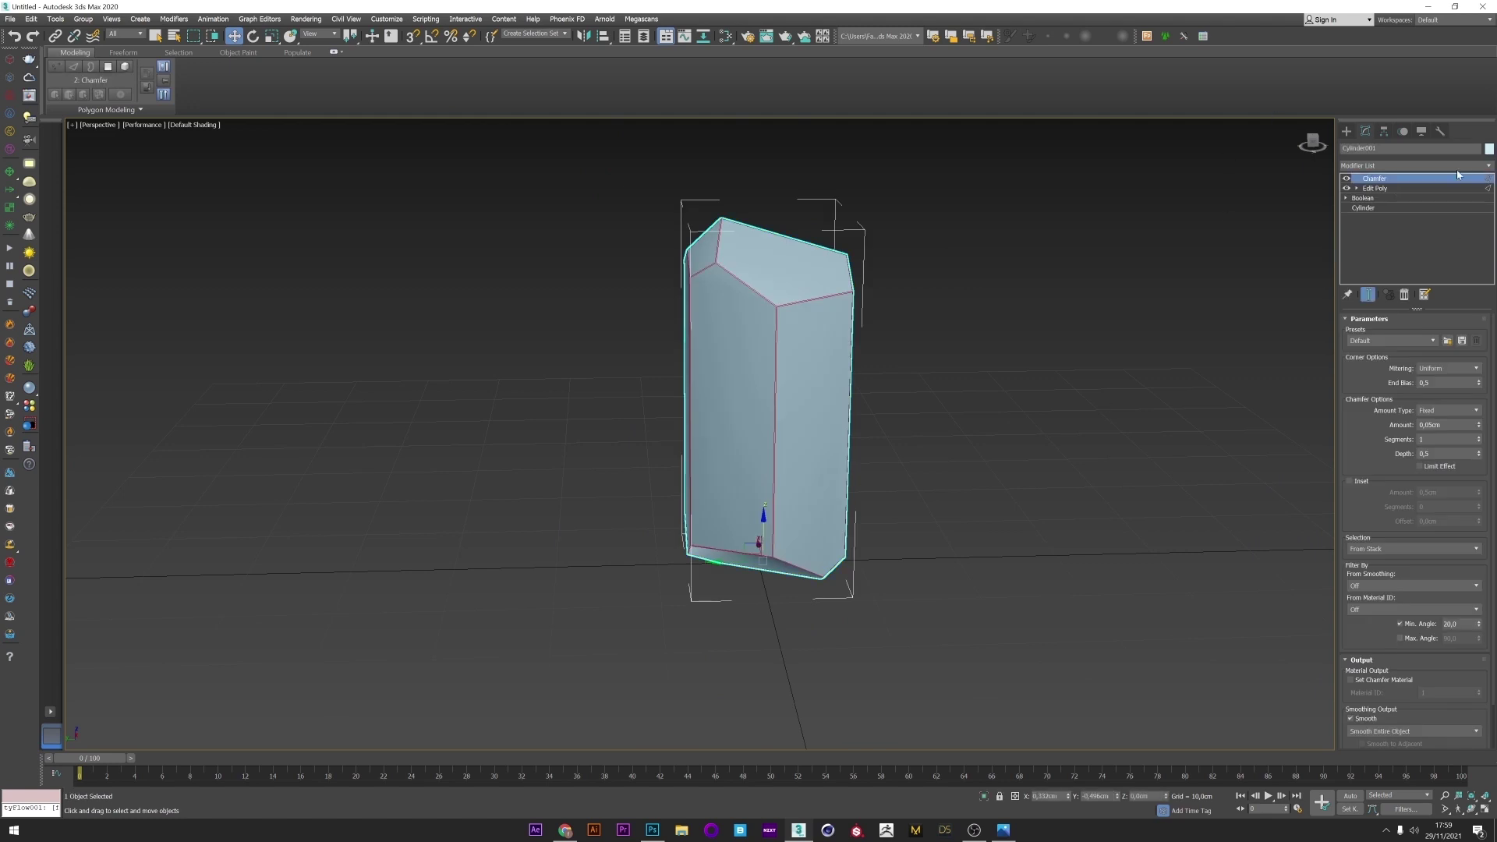
pyautogui.click(1397, 166)
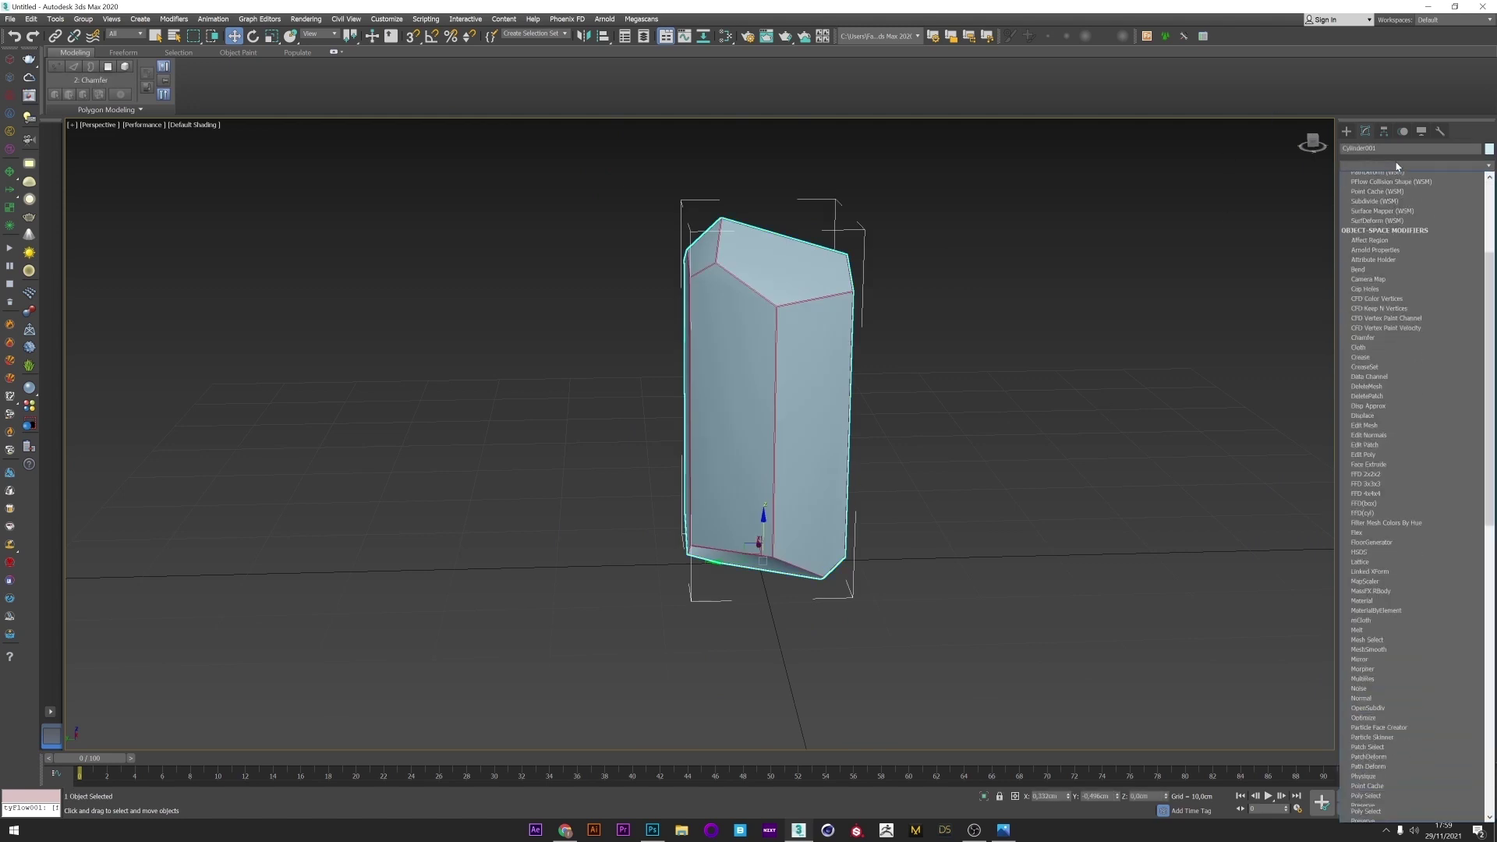
pyautogui.write('q')
pyautogui.click(1385, 177)
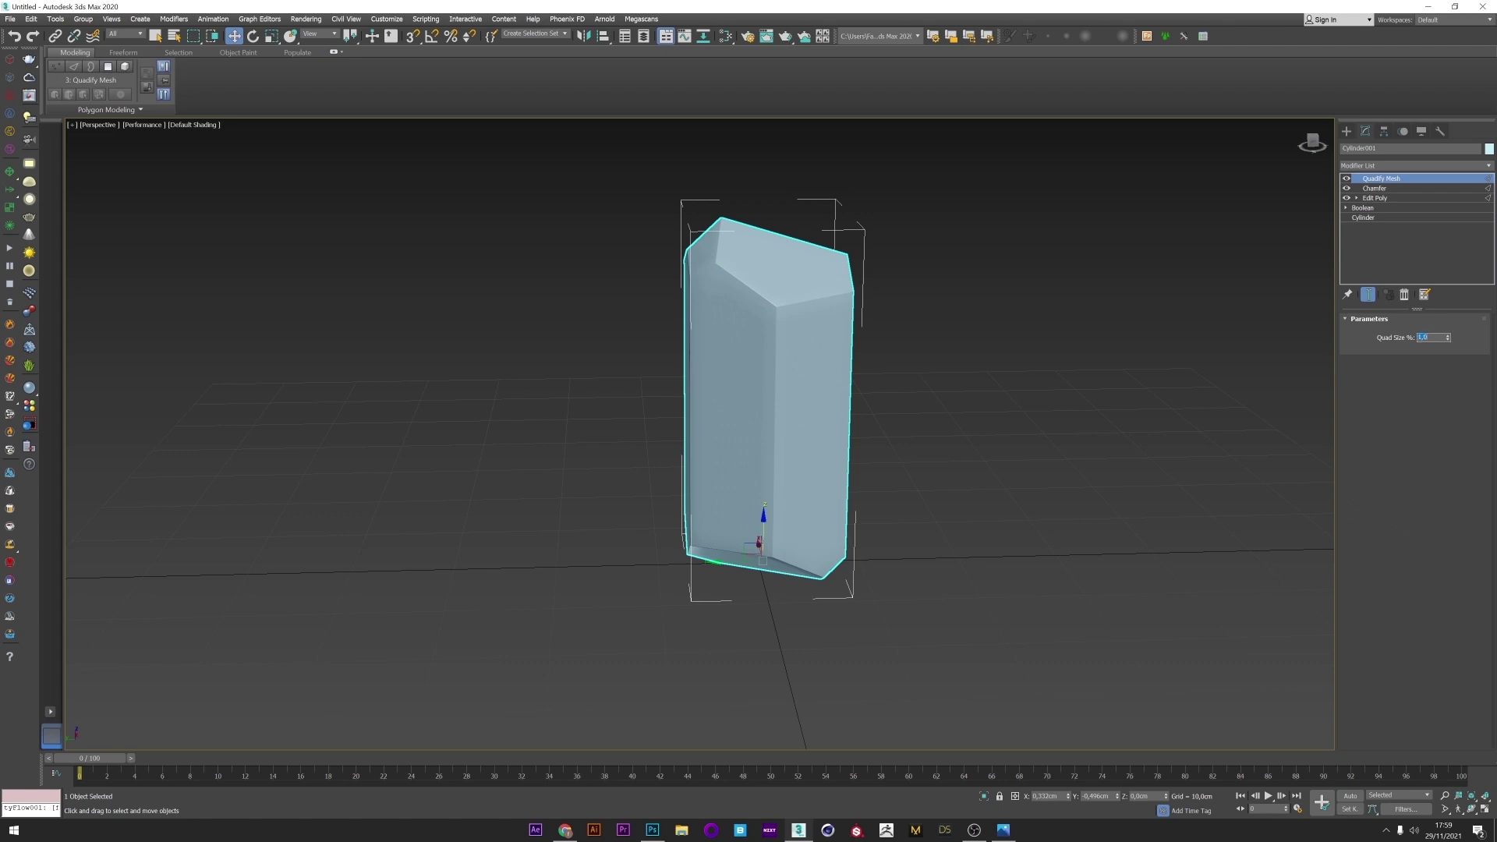
pyautogui.press('F4')
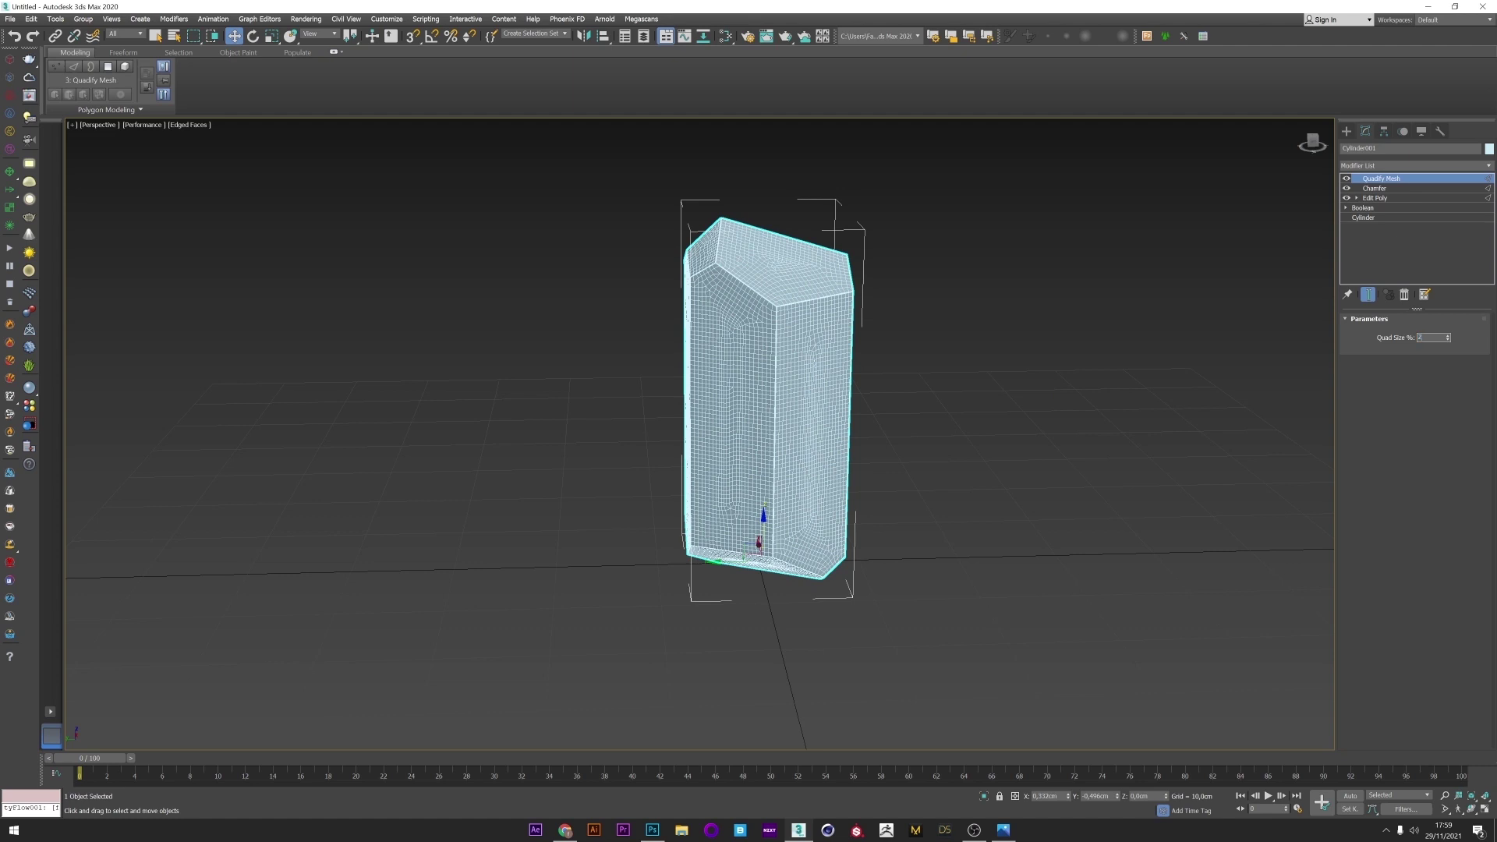
pyautogui.write('2')
pyautogui.press('Return')
pyautogui.keyDown('alt'); pyautogui.moveTo(988, 398); pyautogui.dragTo(881, 445, button='middle'); pyautogui.keyUp('alt')
# Step: Add a TurboSmooth modifier to the crystal with 3 iterations
pyautogui.click(1366, 166)
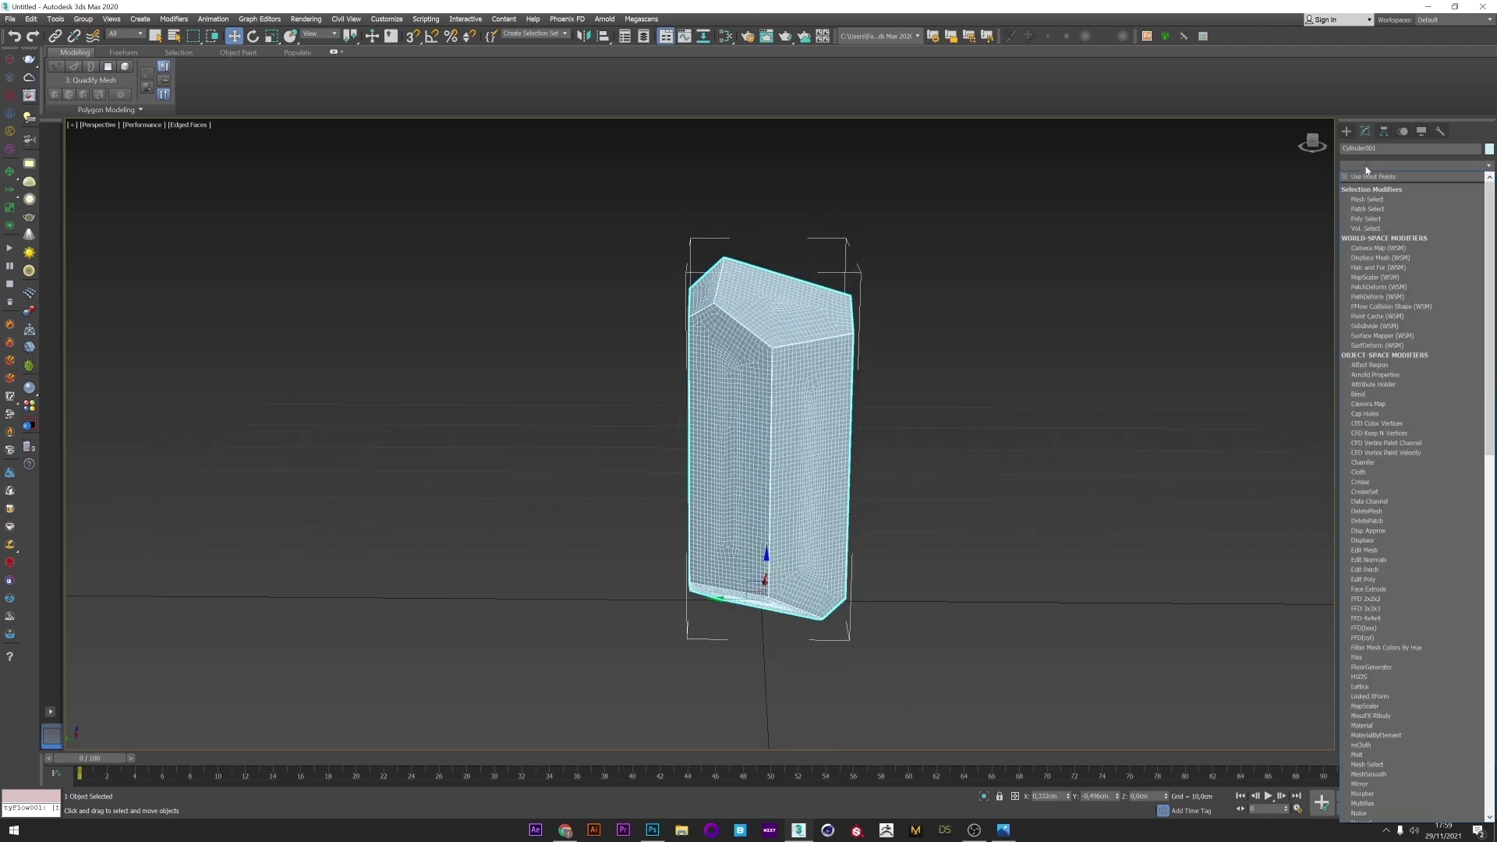
pyautogui.scroll(-20, 1366, 169)
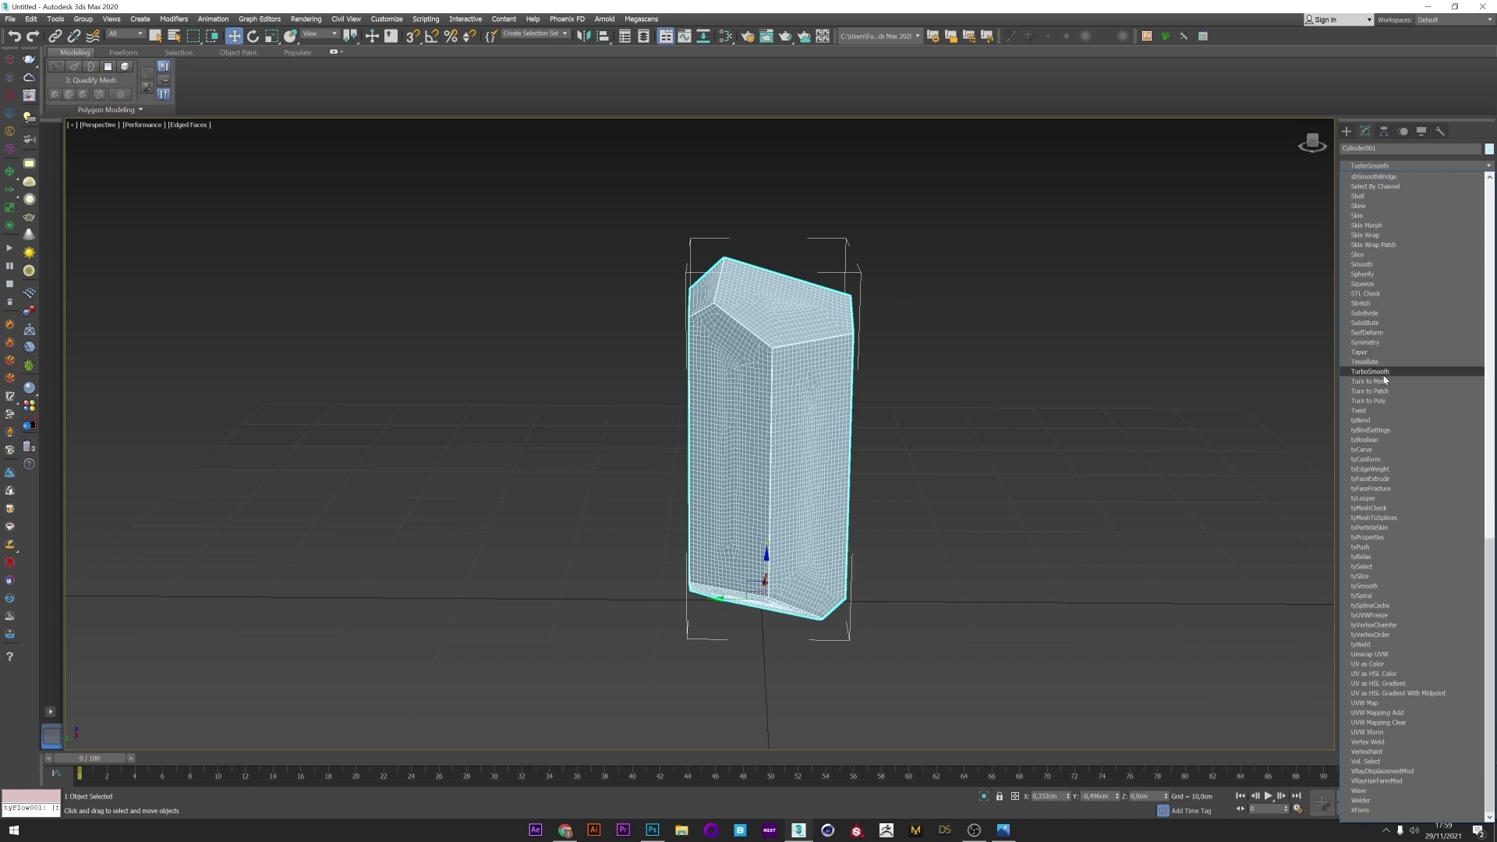
pyautogui.click(1384, 376)
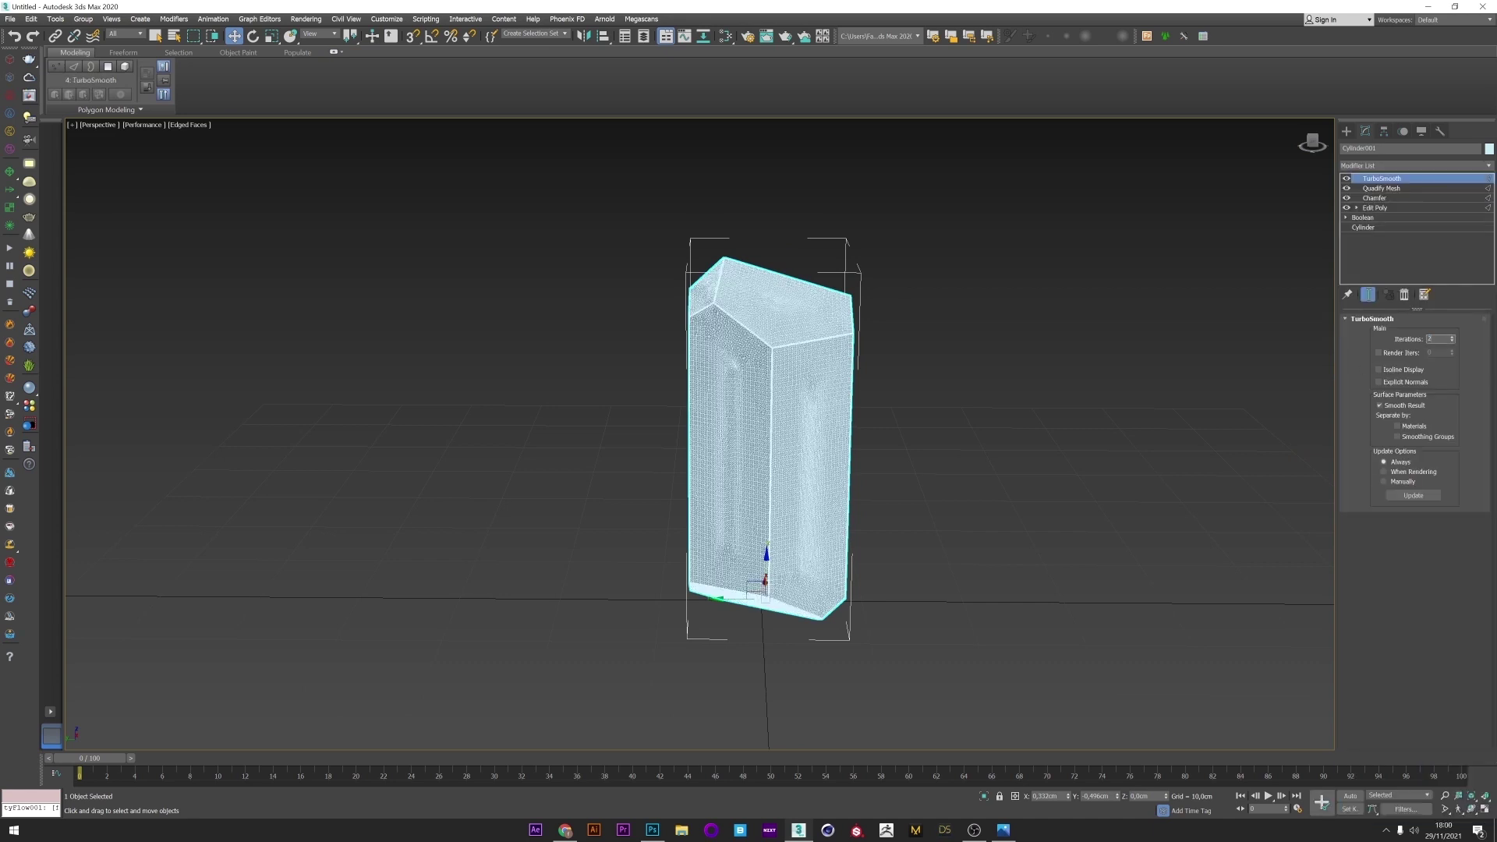
pyautogui.write('3')
pyautogui.press('Return')
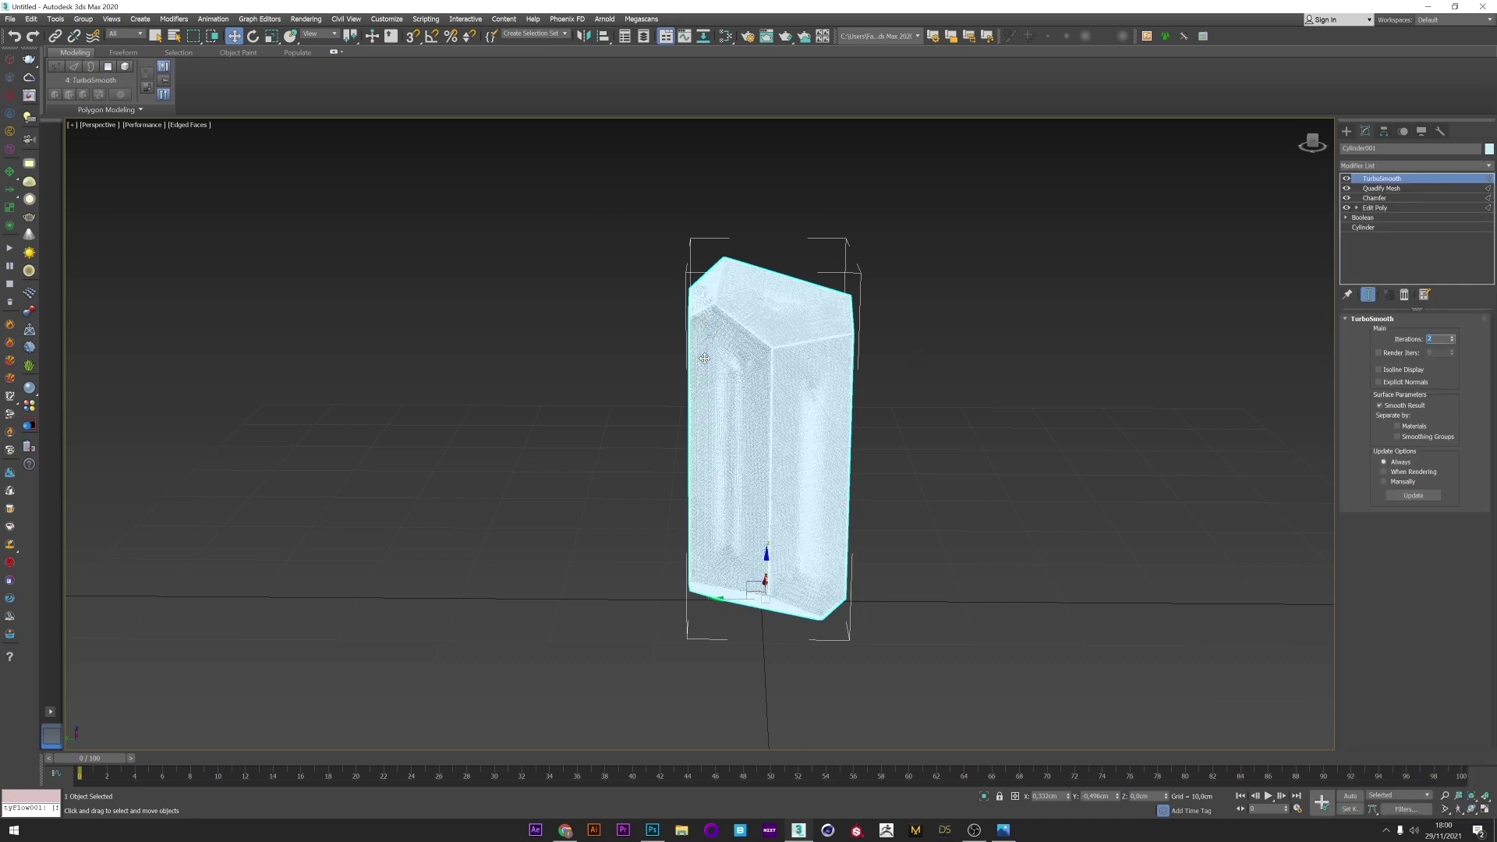
# Step: Add a Vol. Select modifier at Vertex level and switch off the TurboSmooth modifier's display
pyautogui.click(1367, 166)
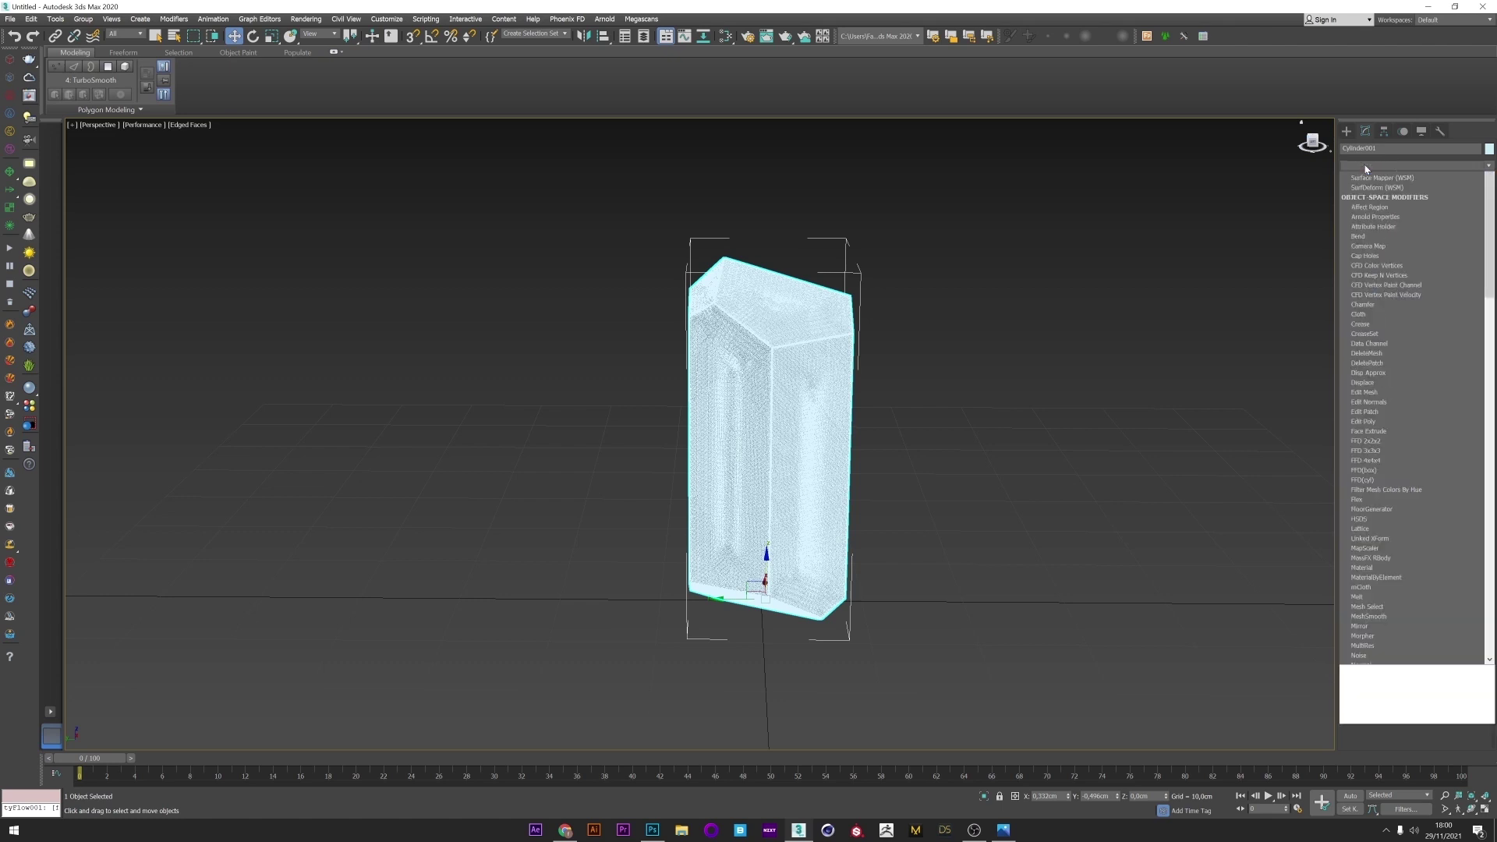
pyautogui.scroll(-2, 1366, 168)
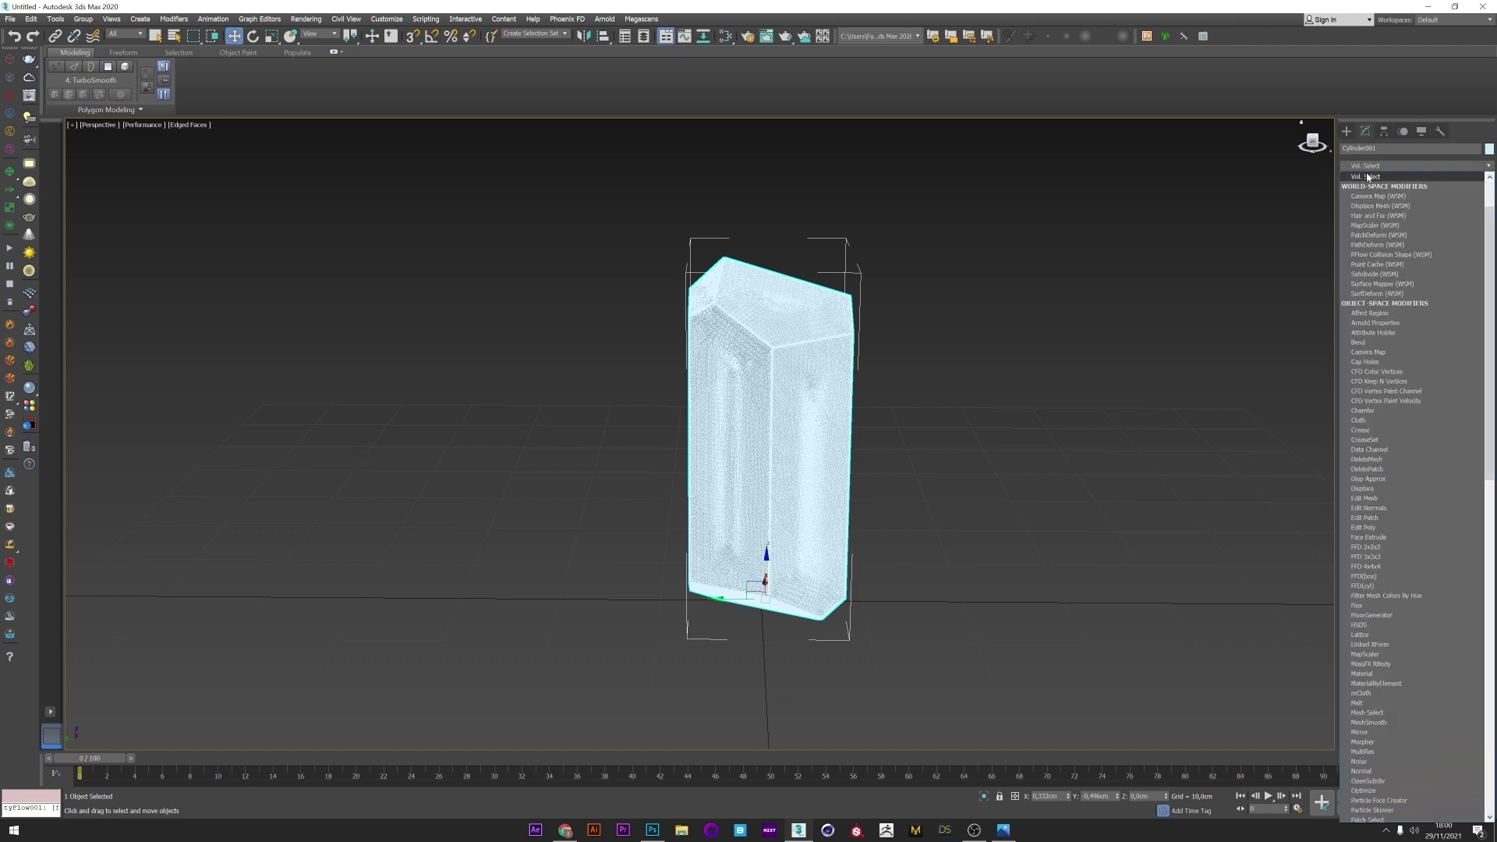
pyautogui.click(1369, 177)
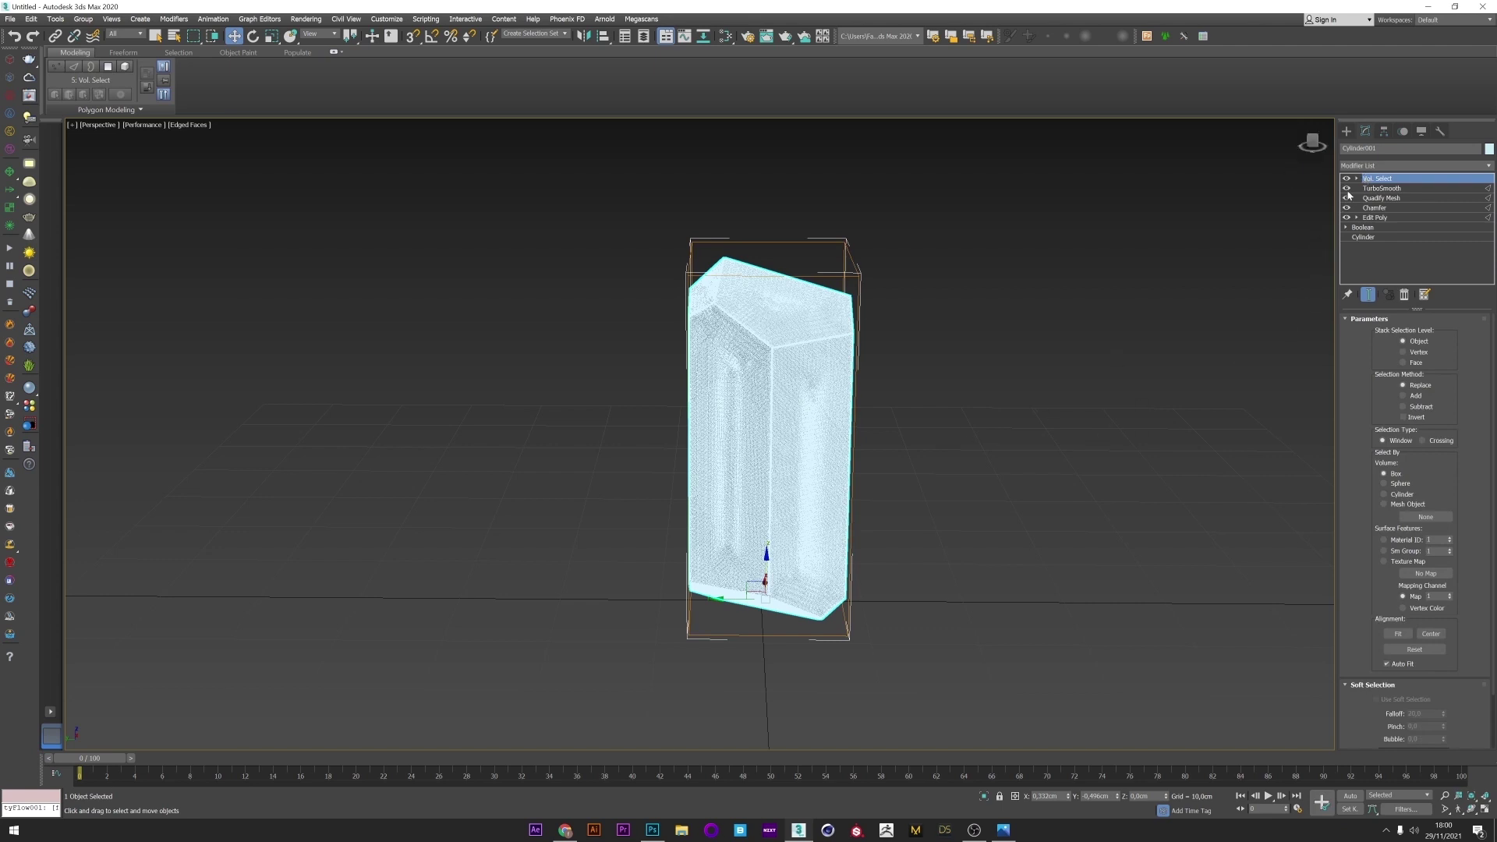
pyautogui.click(1348, 189)
pyautogui.keyDown('alt'); pyautogui.moveTo(997, 489); pyautogui.dragTo(1021, 434, button='middle'); pyautogui.keyUp('alt')
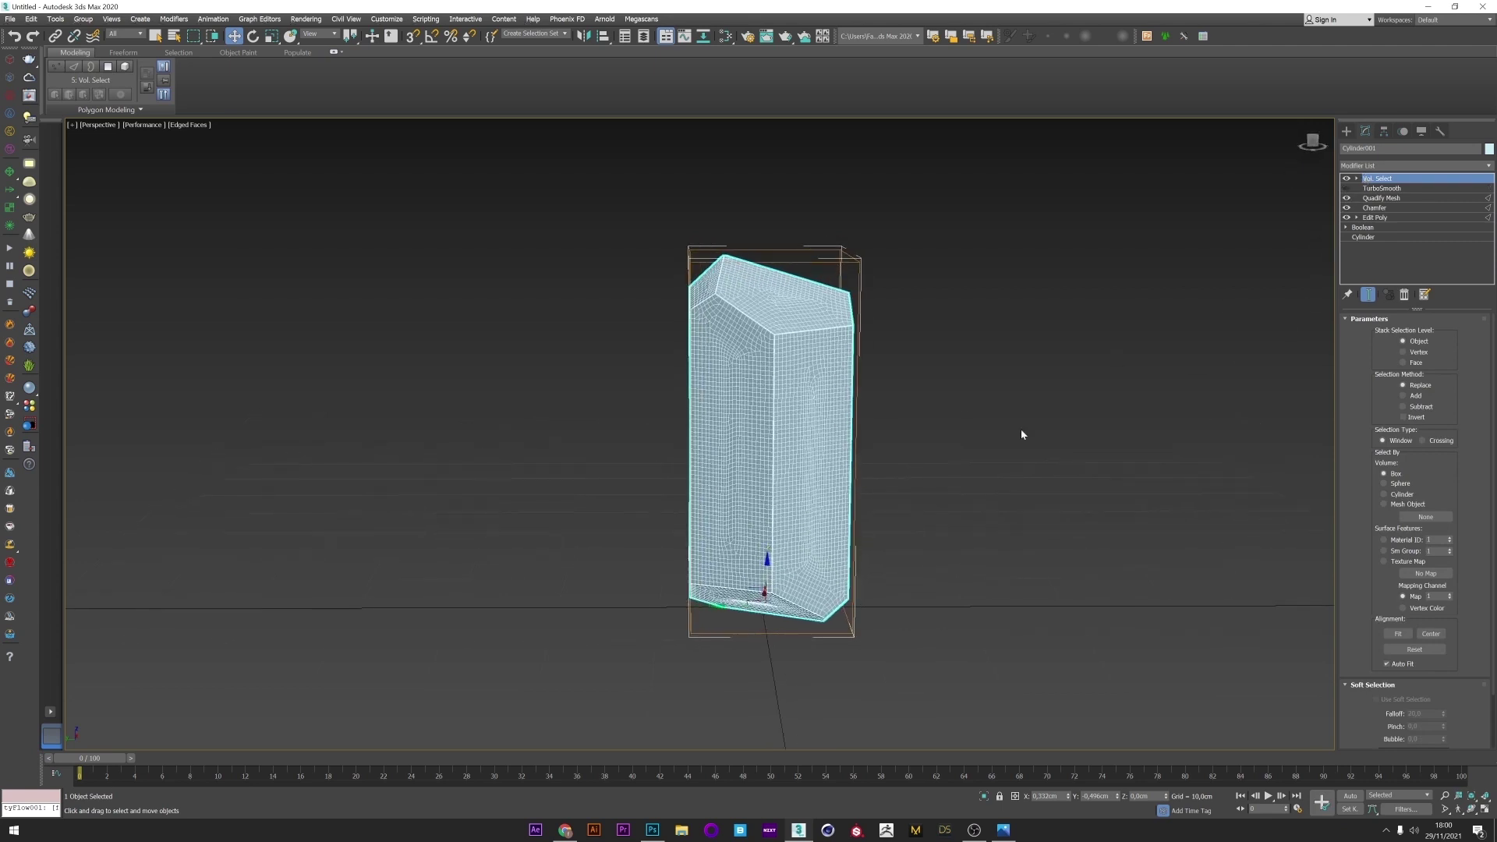
pyautogui.click(1404, 352)
# Step: Lower the Vol. Select gizmo to cover the crystal's lower part and enable soft selection with a gradual upward falloff
pyautogui.click(1357, 179)
pyautogui.click(1374, 189)
pyautogui.moveTo(769, 388); pyautogui.dragTo(962, 594)
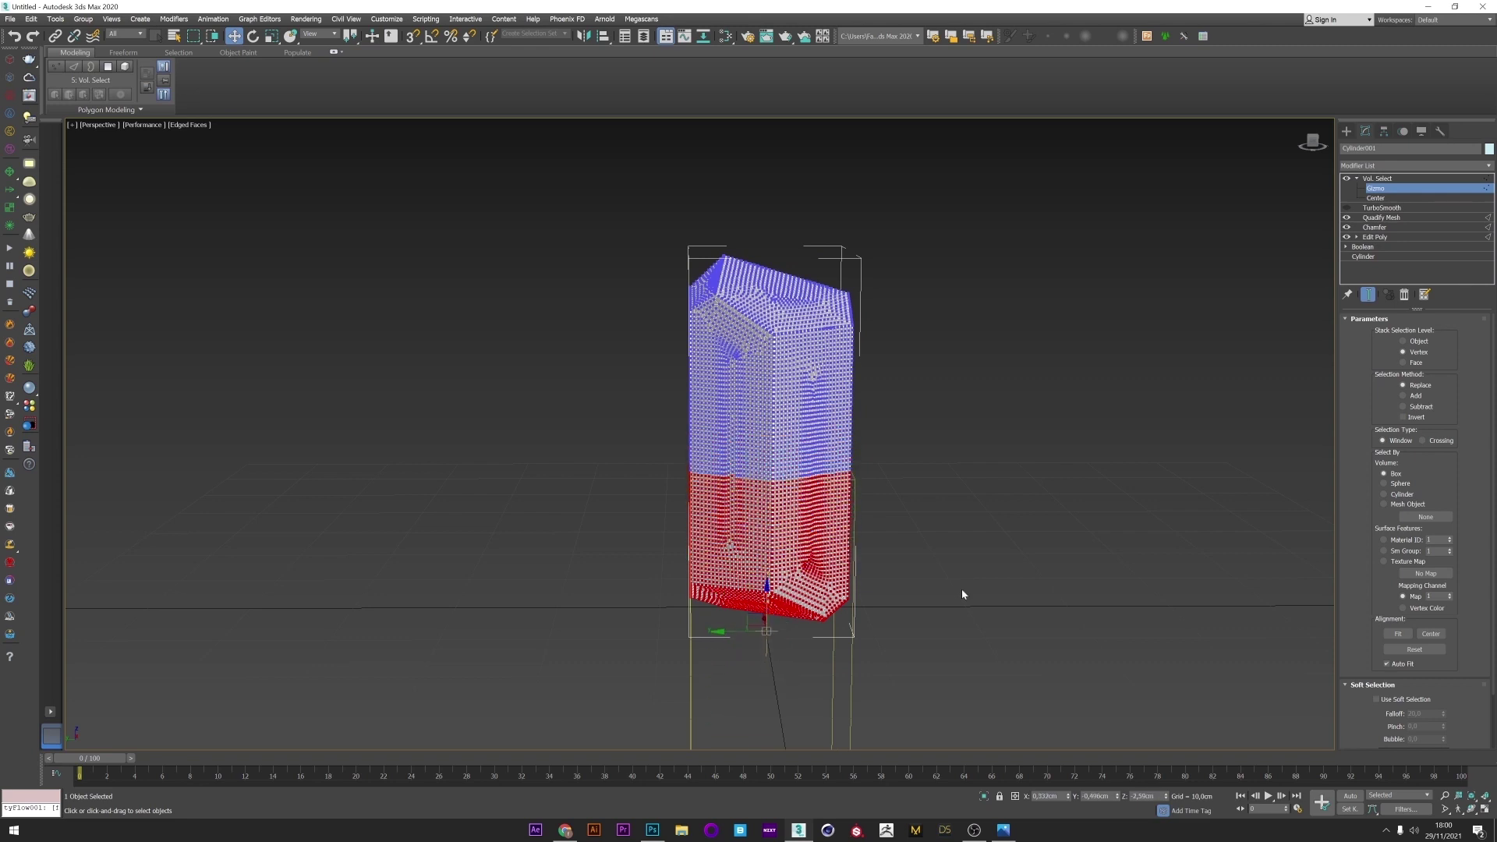
pyautogui.moveTo(1378, 708); pyautogui.dragTo(1448, 681)
pyautogui.click(1377, 650)
pyautogui.keyDown('alt'); pyautogui.moveTo(730, 531); pyautogui.dragTo(764, 531, button='middle'); pyautogui.keyUp('alt')
# Step: Add a Displace modifier to the crystal with spherical mapping
pyautogui.click(1372, 166)
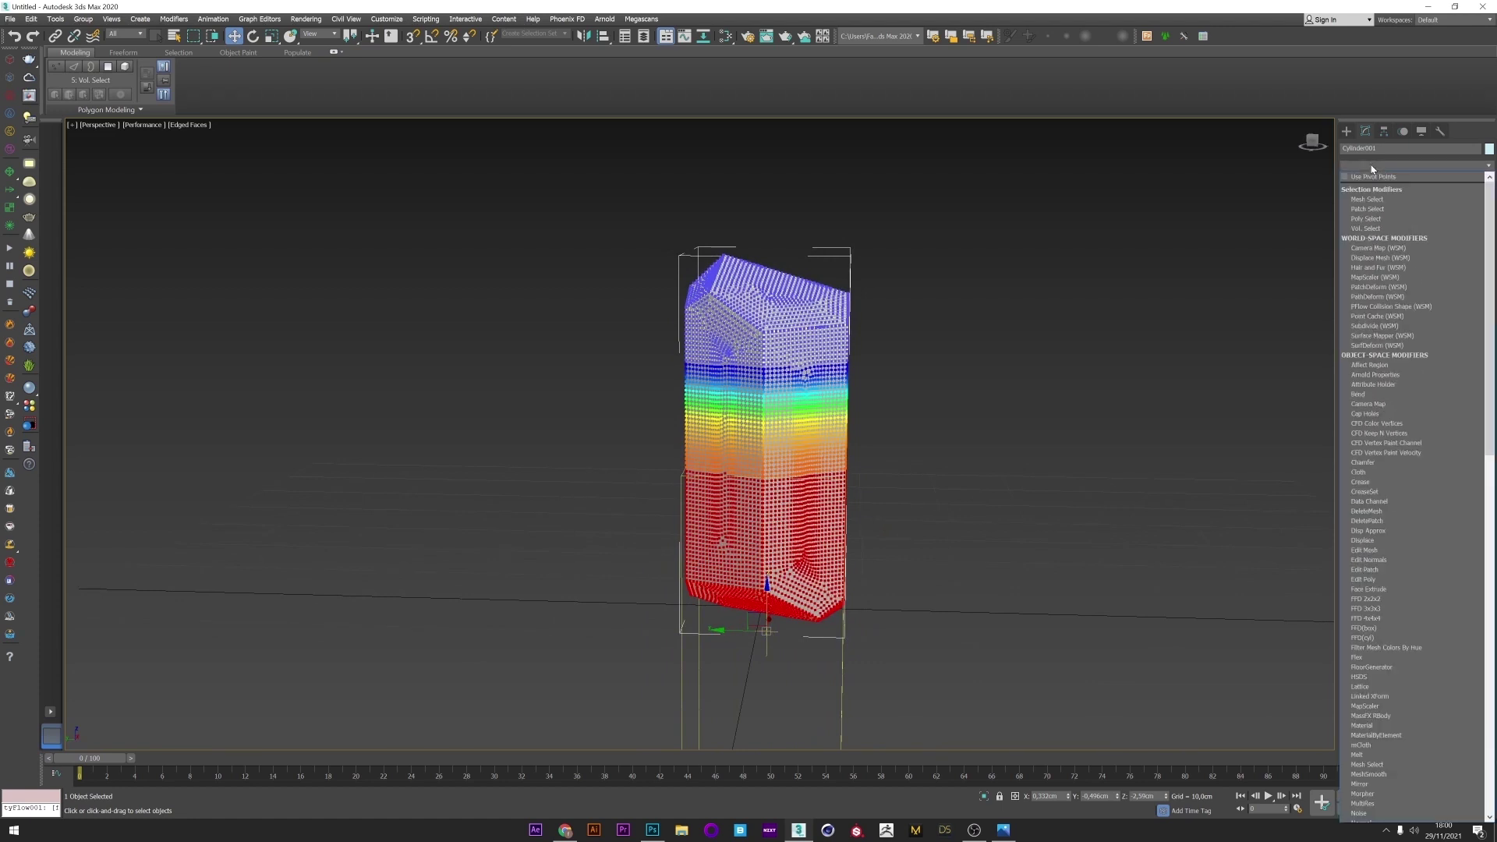
pyautogui.press('d')
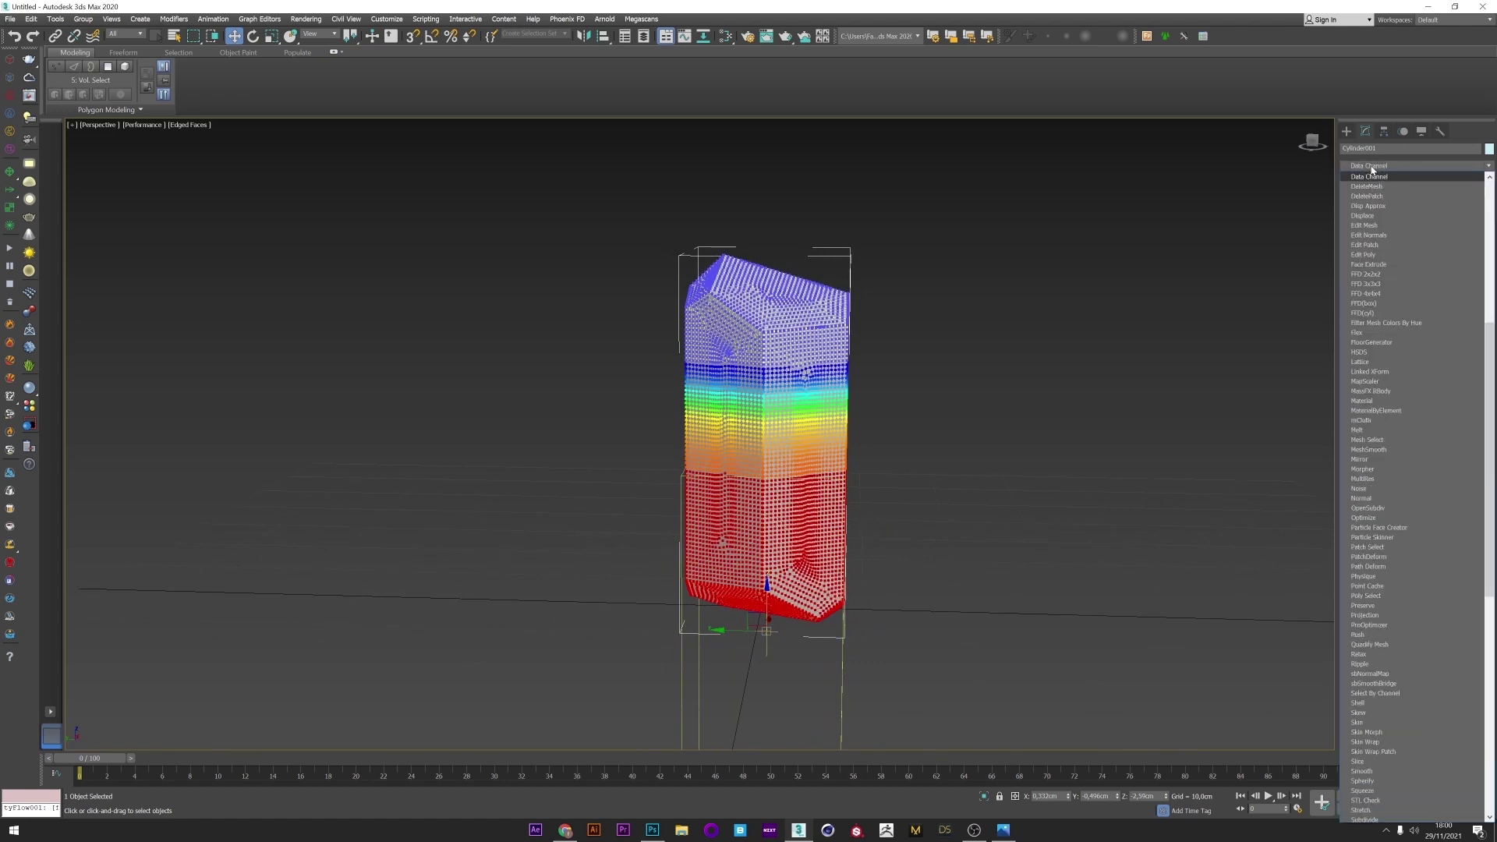
pyautogui.click(1374, 217)
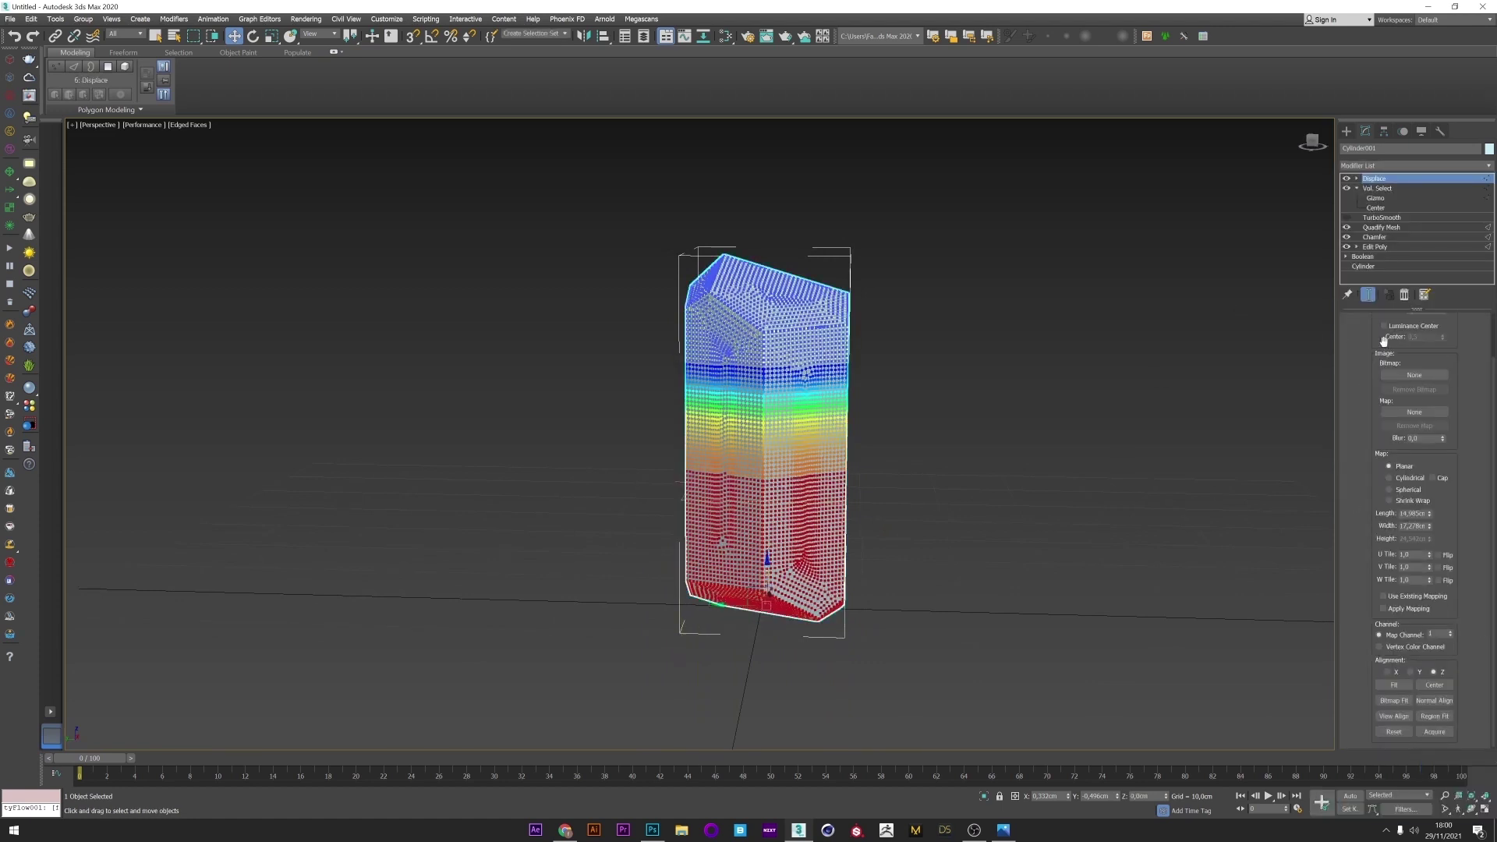
pyautogui.click(1405, 477)
pyautogui.click(1409, 490)
pyautogui.scroll(2, 1482, 401)
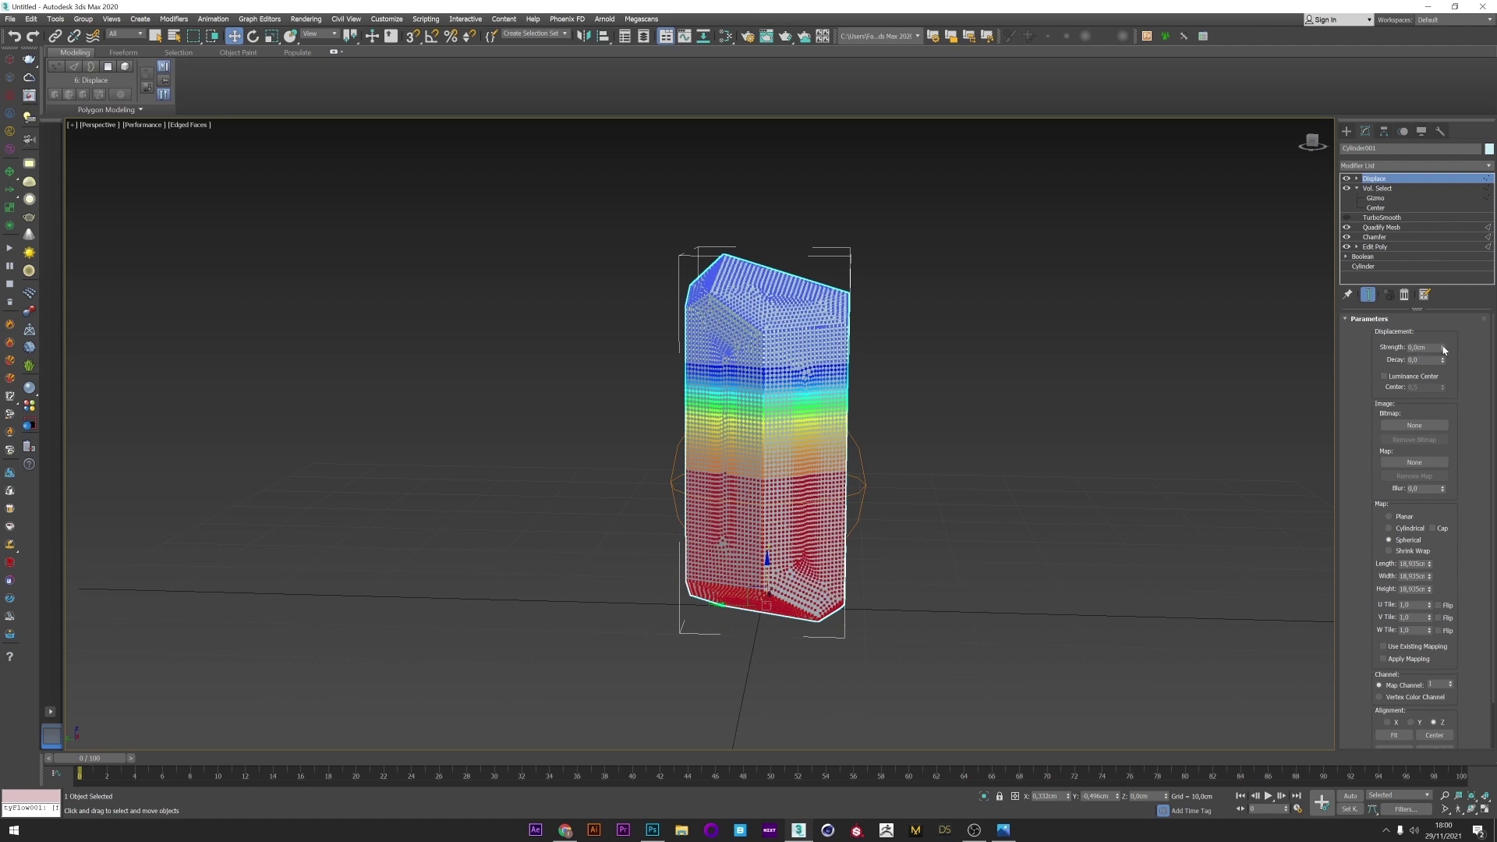
# Step: Scale up the Displace modifier's spherical gizmo until it extends well beyond the crystal's sides
pyautogui.click(1357, 179)
pyautogui.click(1376, 189)
pyautogui.rightClick(915, 455)
pyautogui.click(928, 493)
pyautogui.moveTo(778, 477); pyautogui.dragTo(1059, 403)
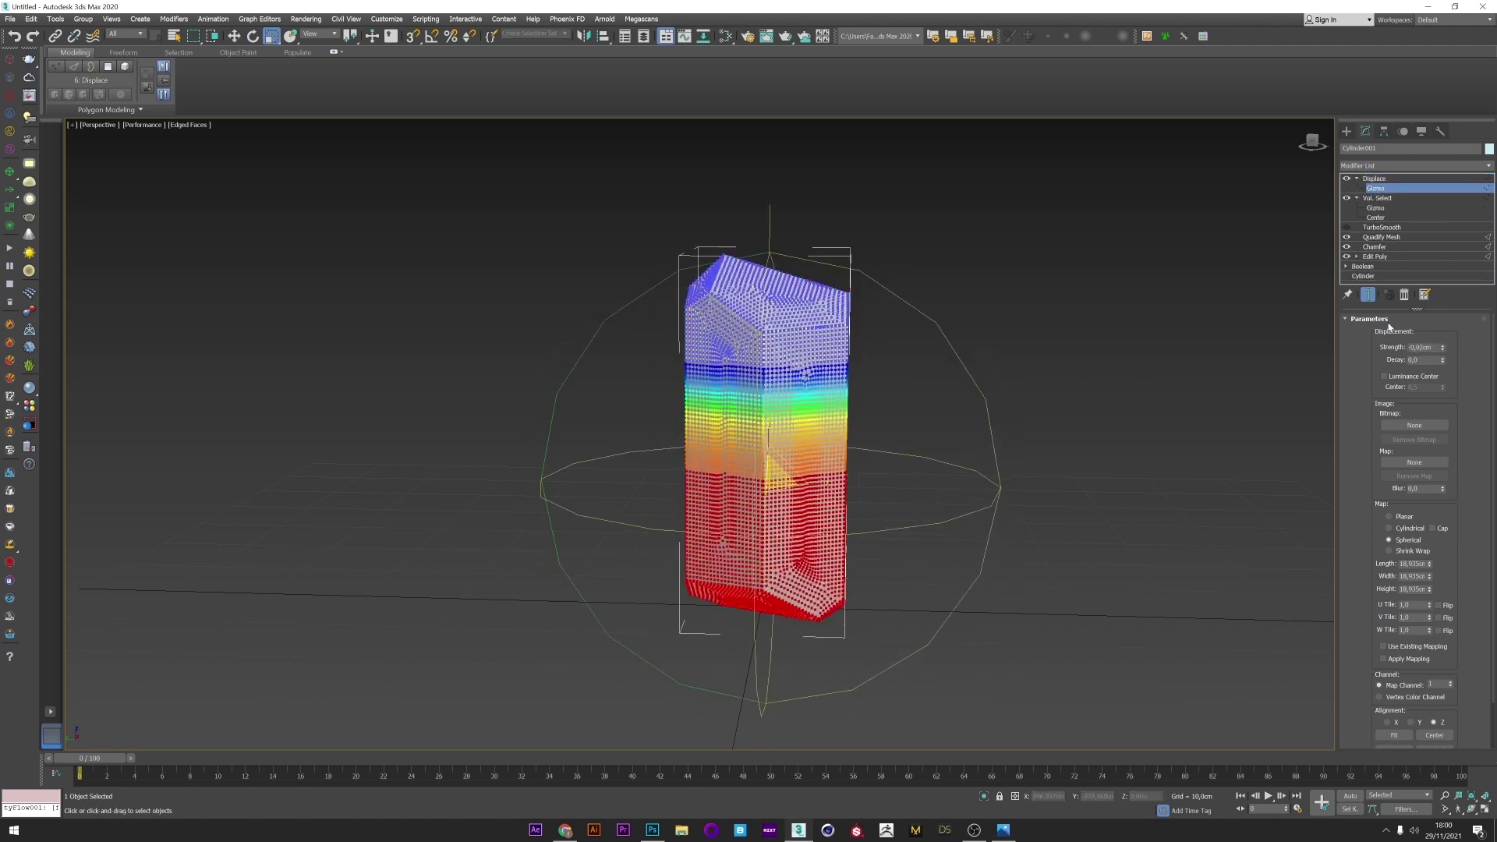
# Step: Set the displacement strength to about 0.83 cm and lower the Displace gizmo around the crystal's base
pyautogui.moveTo(1445, 352); pyautogui.dragTo(1445, 324)
pyautogui.press('w')
pyautogui.moveTo(763, 442); pyautogui.dragTo(973, 423)
pyautogui.keyDown('alt'); pyautogui.moveTo(926, 395); pyautogui.dragTo(924, 392, button='middle'); pyautogui.keyUp('alt')
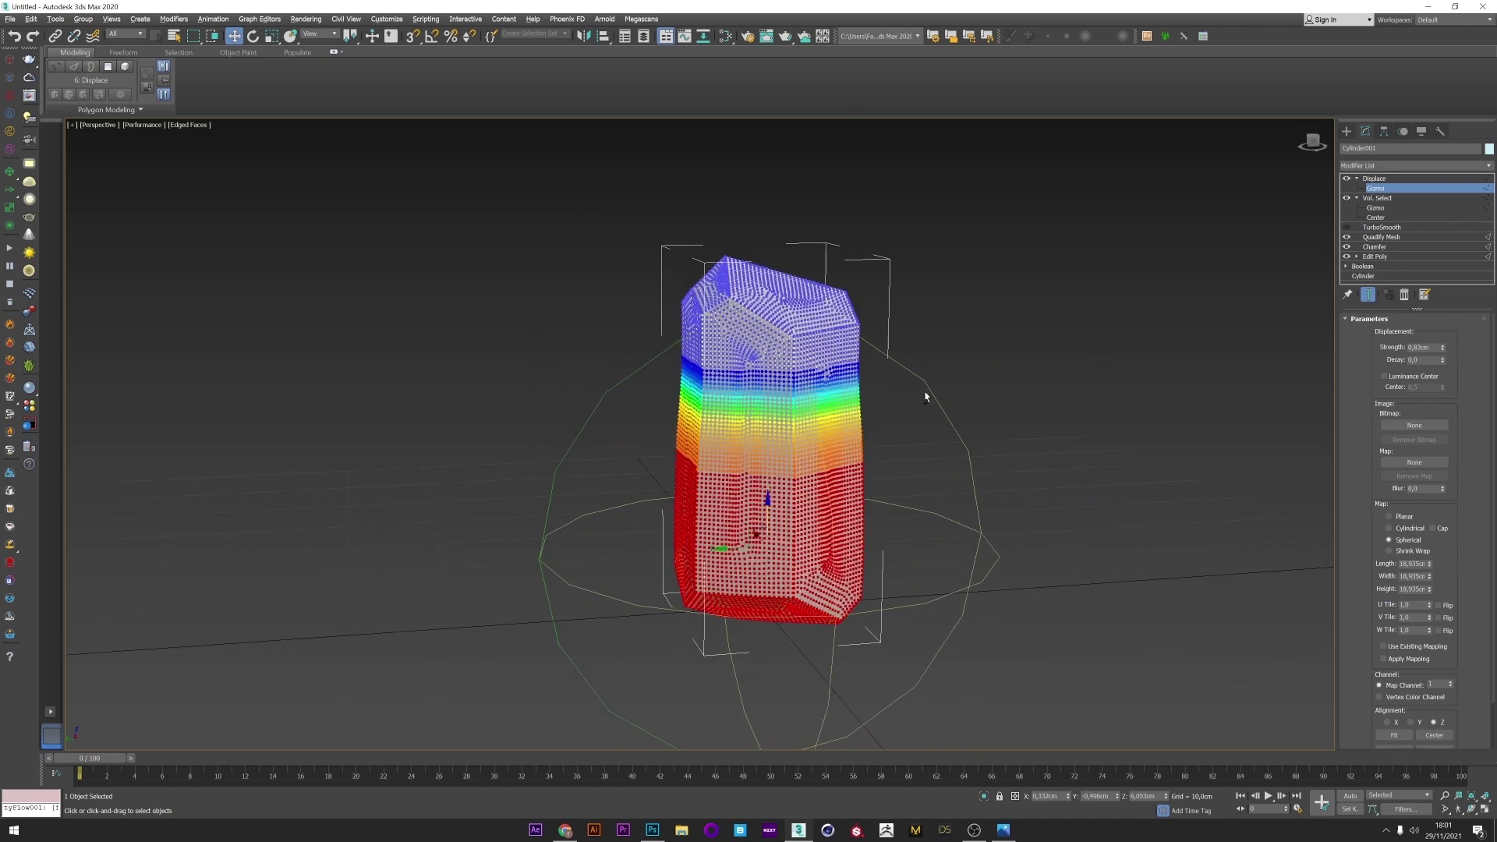
# Step: Create a Noise map in the Slate Material Editor and arrange the editor window beside the crystal
pyautogui.click(725, 36)
pyautogui.rightClick(363, 341)
pyautogui.moveTo(437, 357)
pyautogui.moveTo(530, 369)
pyautogui.click(624, 496)
pyautogui.moveTo(586, 241); pyautogui.dragTo(531, 253)
pyautogui.moveTo(847, 420); pyautogui.dragTo(550, 414)
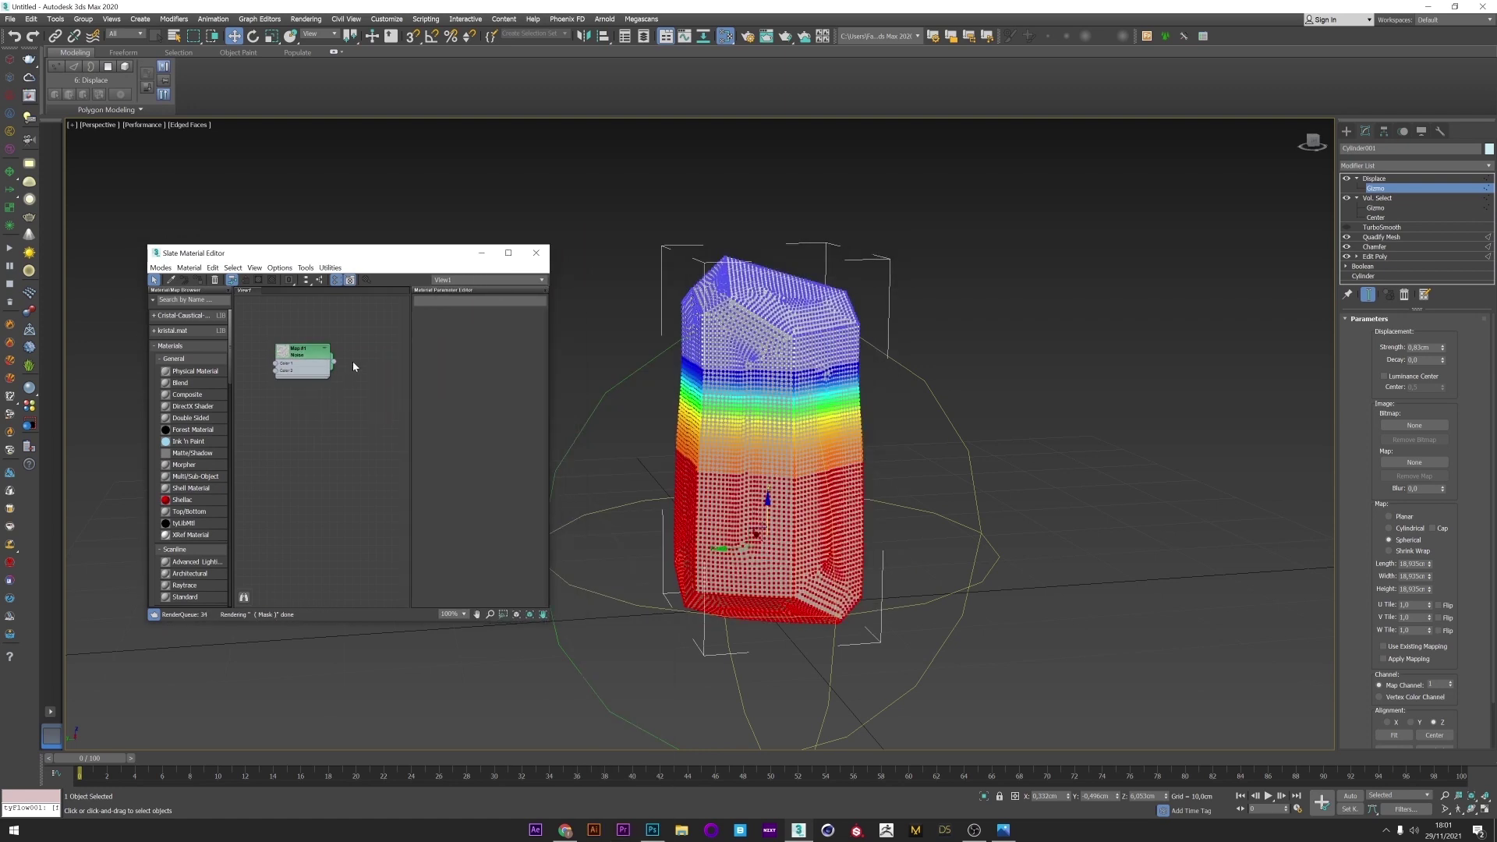
# Step: Set the Noise map's type to Turbulence and assign it as an instance to the Displace modifier's Map slot
pyautogui.scroll(3, 309, 358)
pyautogui.doubleClick(309, 352)
pyautogui.click(515, 437)
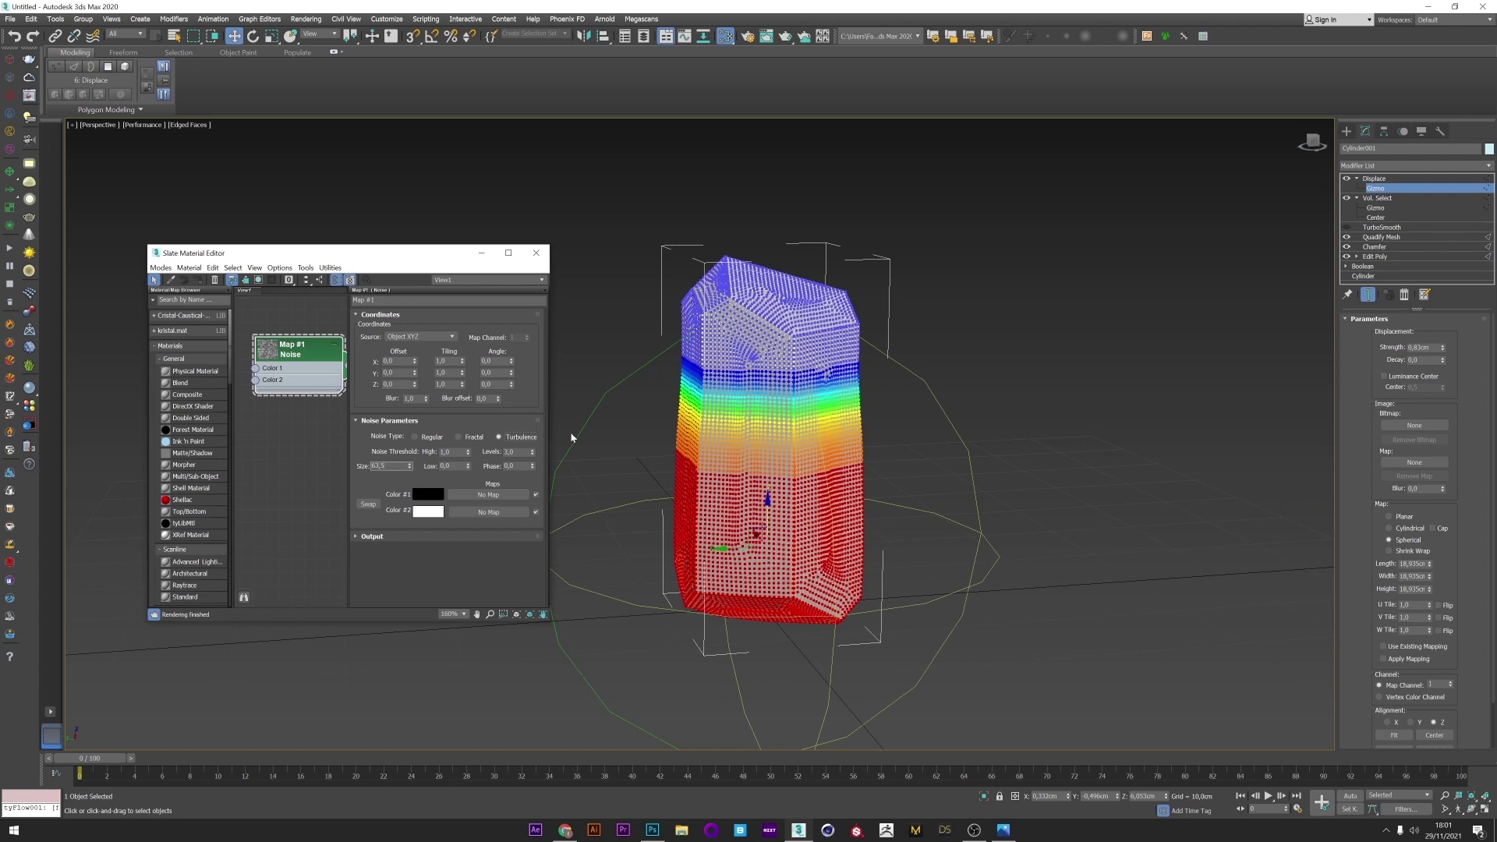
pyautogui.moveTo(550, 435); pyautogui.dragTo(578, 434)
pyautogui.moveTo(1421, 449); pyautogui.dragTo(1414, 462)
pyautogui.click(719, 445)
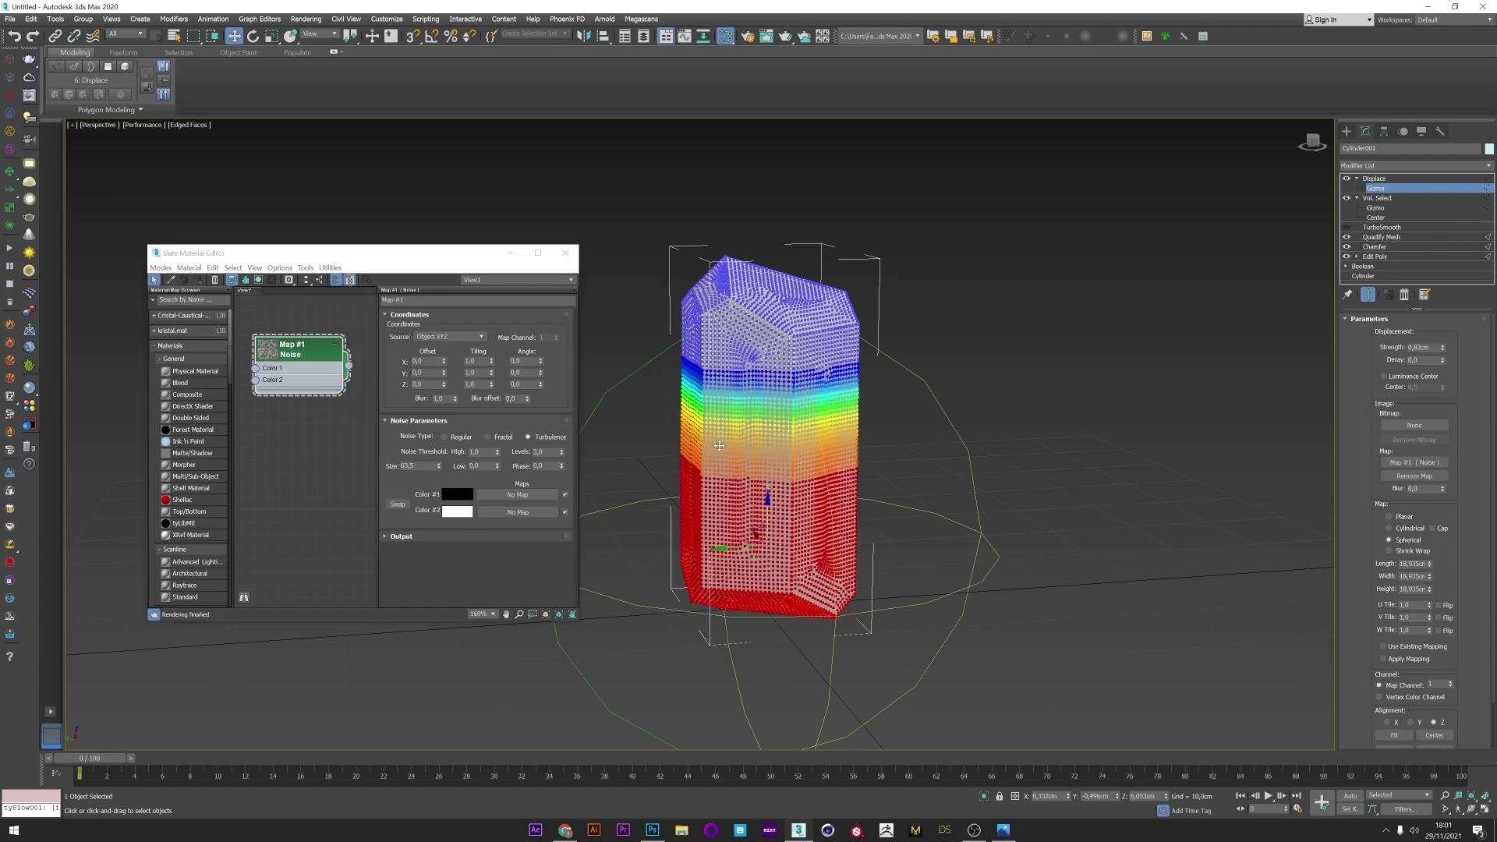
# Step: Switch the TurboSmooth modifier's display back on, deselect the crystal and hide its wireframe edges
pyautogui.click(1347, 227)
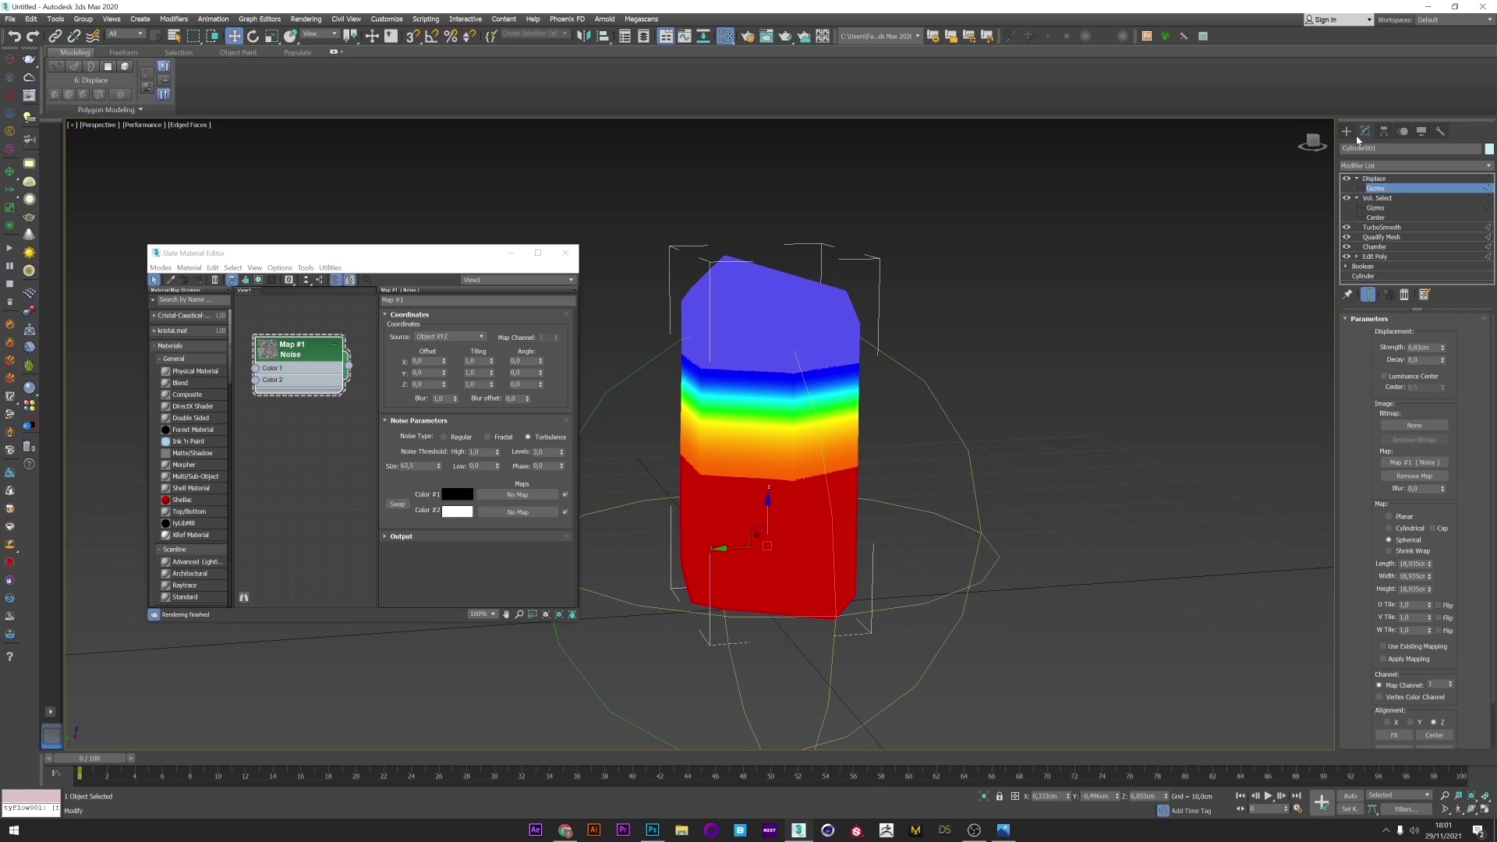
pyautogui.click(1268, 245)
pyautogui.press('F4')
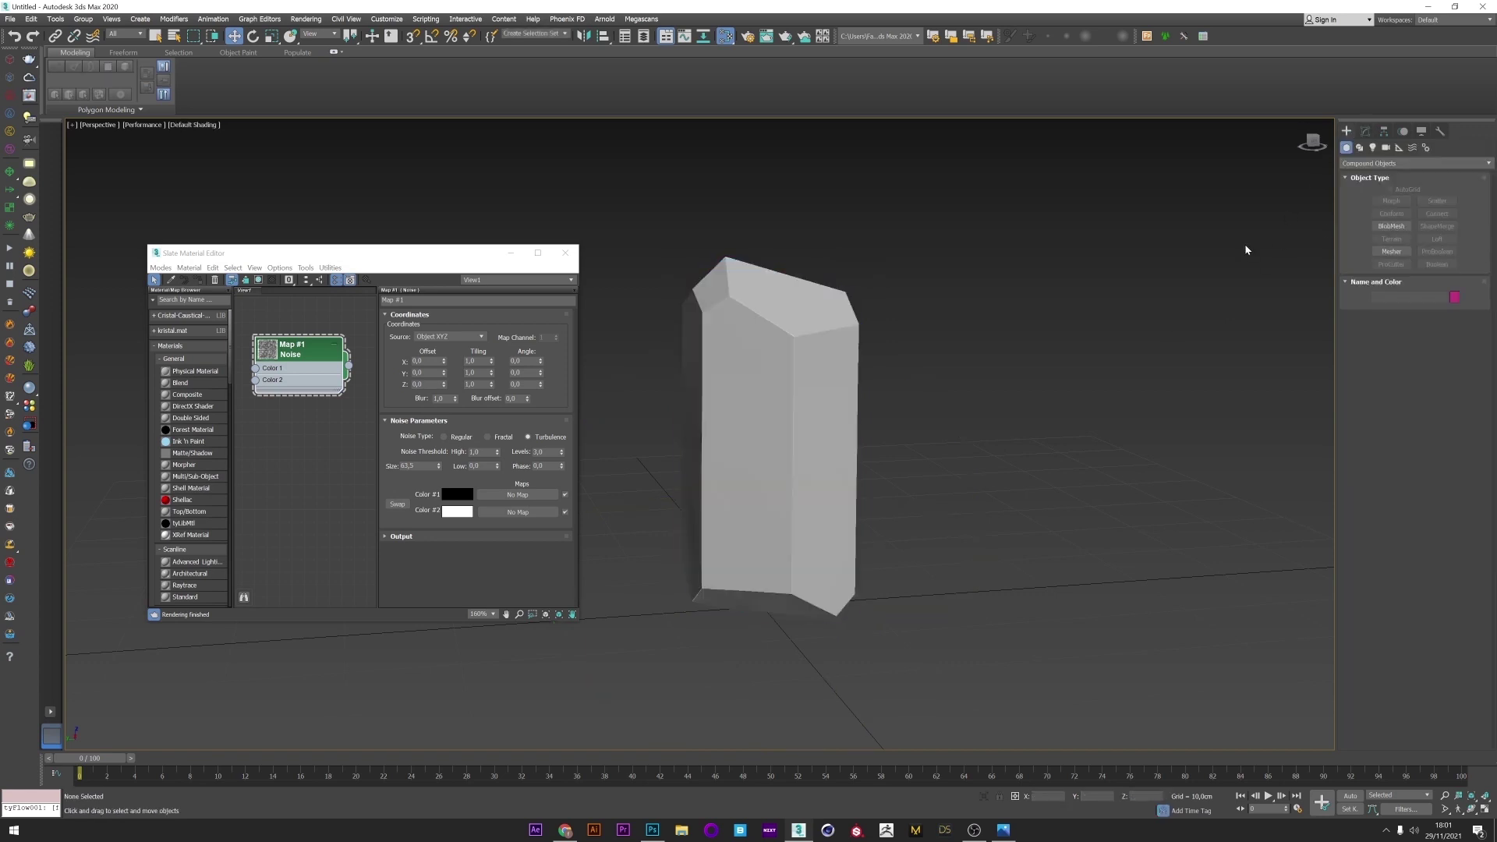
# Step: Set the Noise map to Fractal with size 5, high threshold 0.8, low threshold 0.4 and 10 levels
pyautogui.click(417, 466)
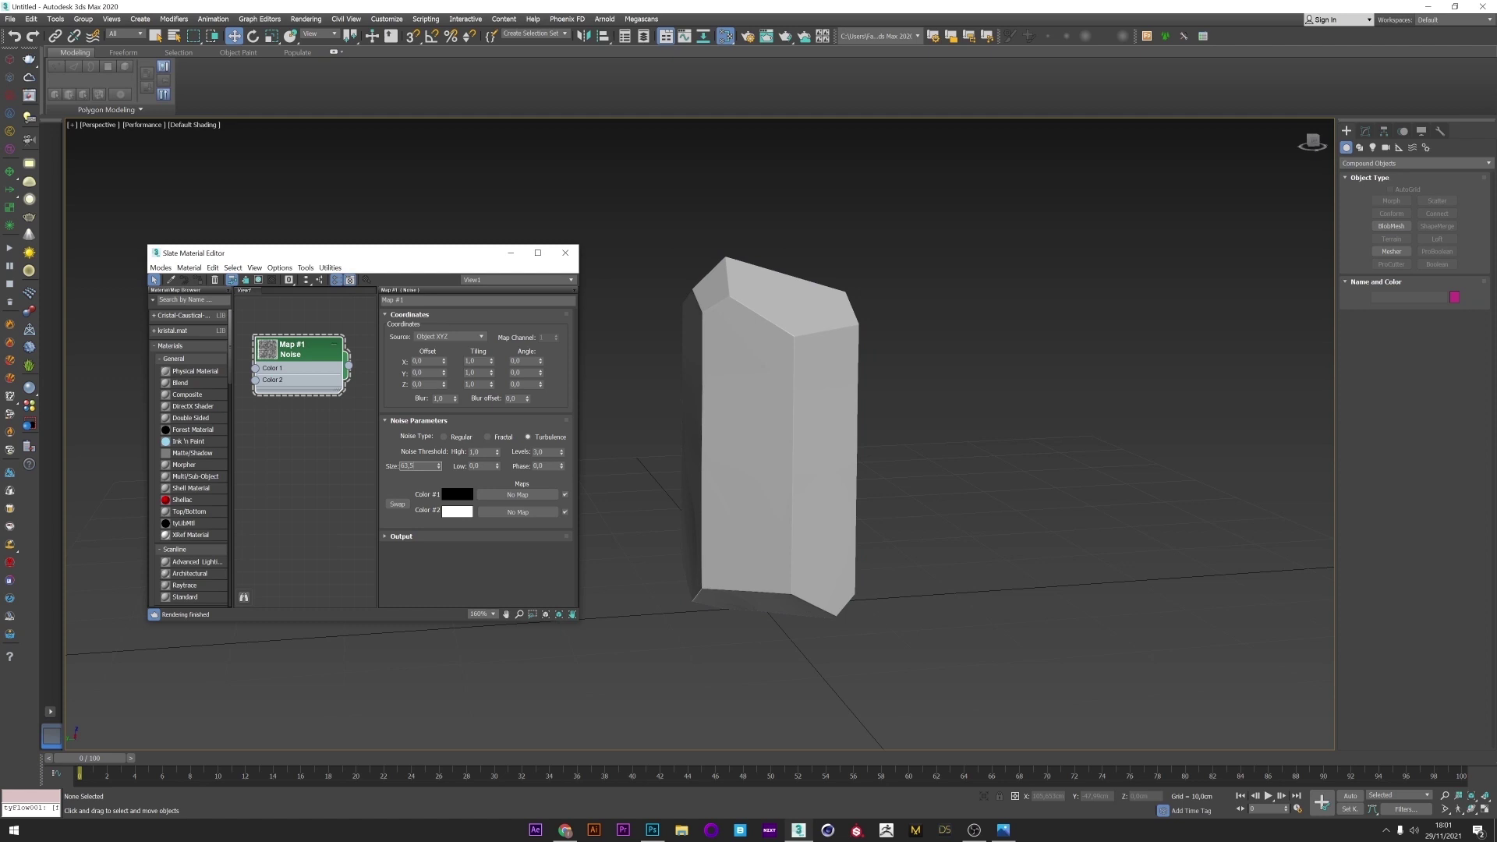
pyautogui.write('5')
pyautogui.press('Return')
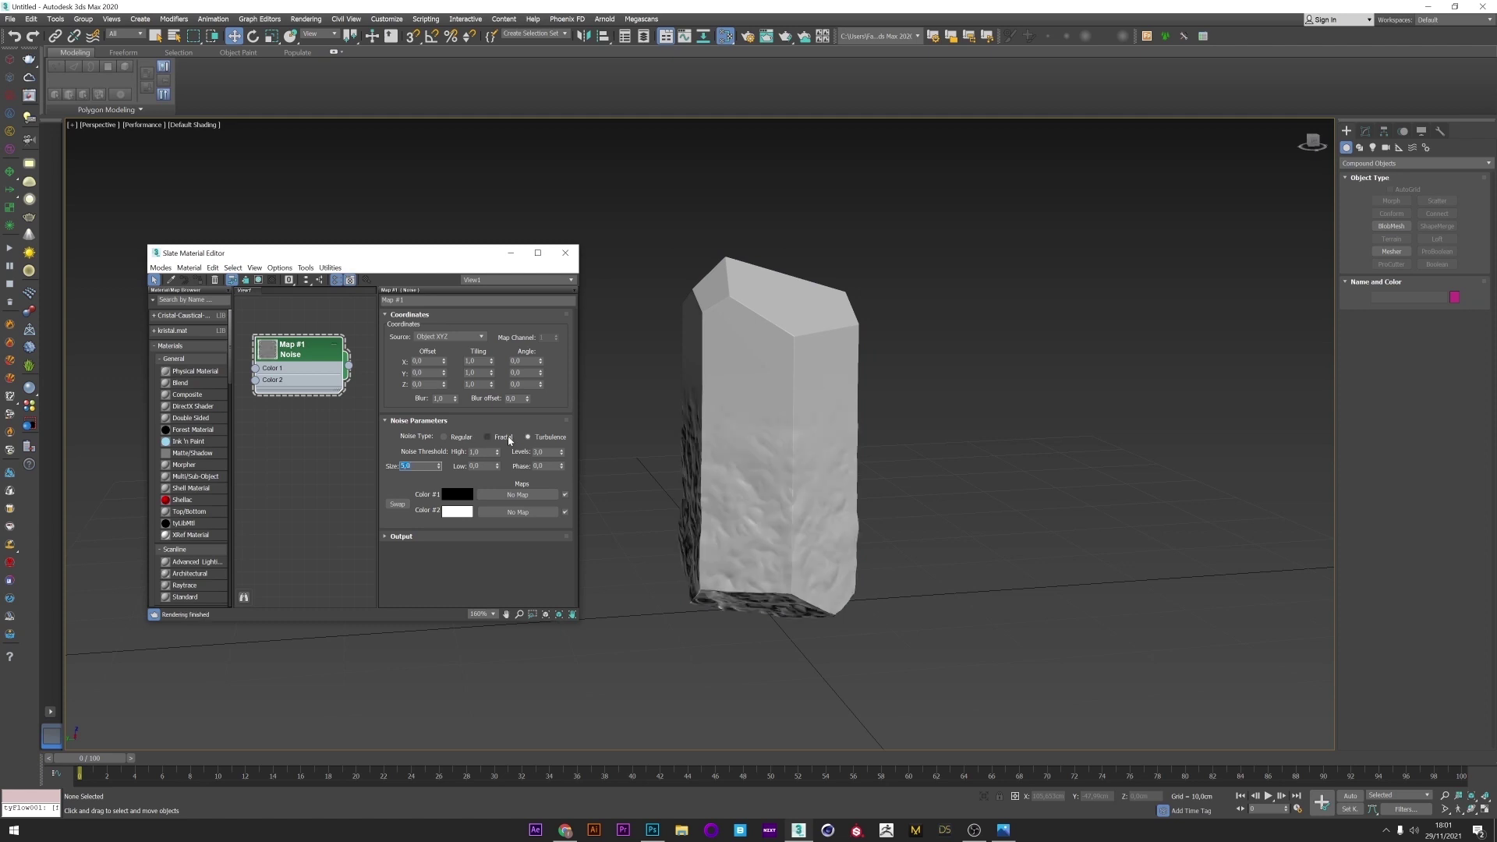
pyautogui.click(487, 436)
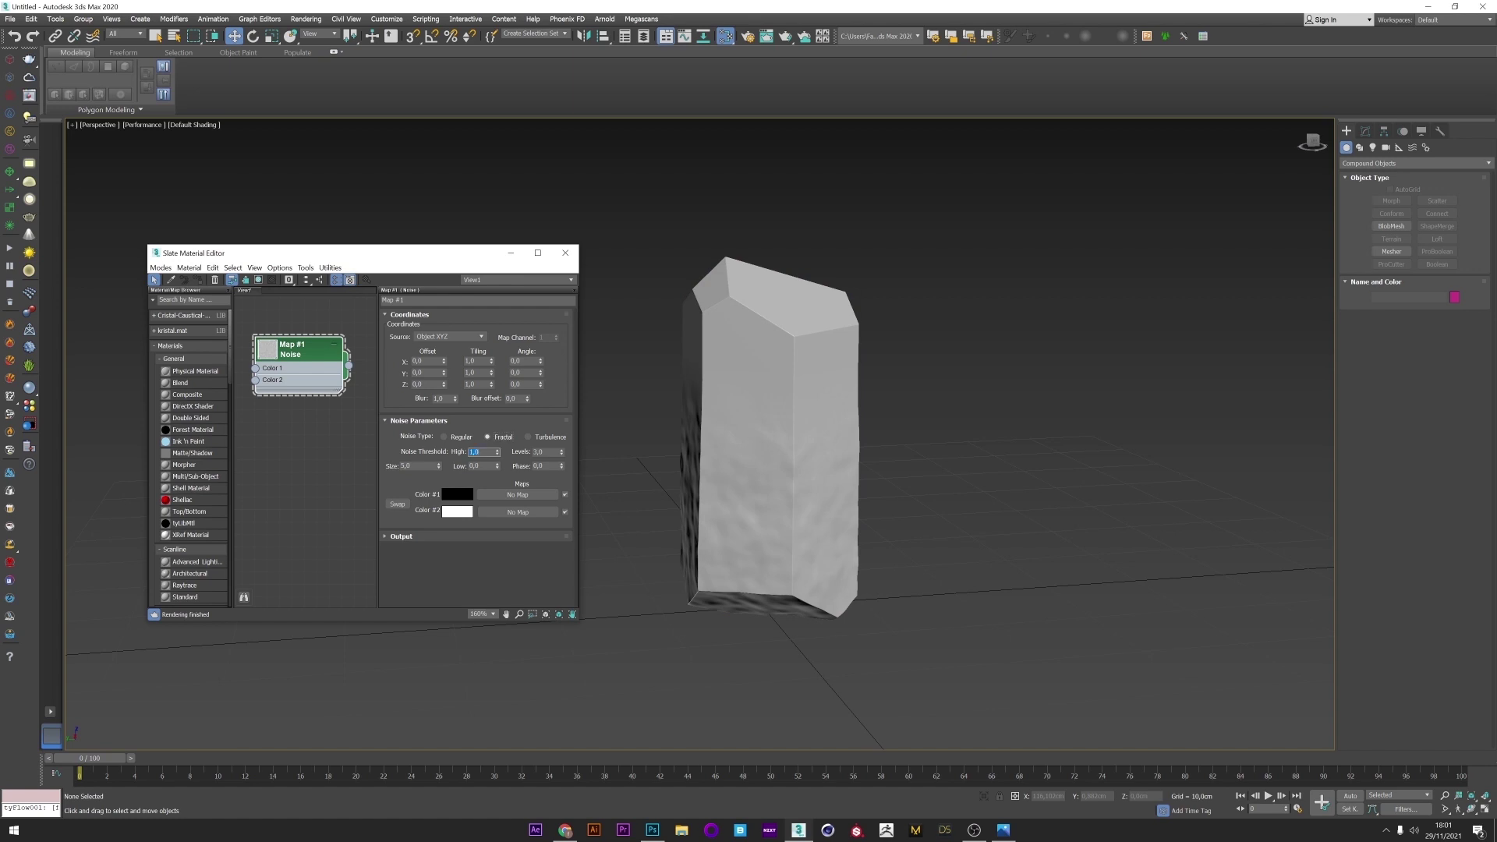
pyautogui.press('Return')
pyautogui.press('Tab')
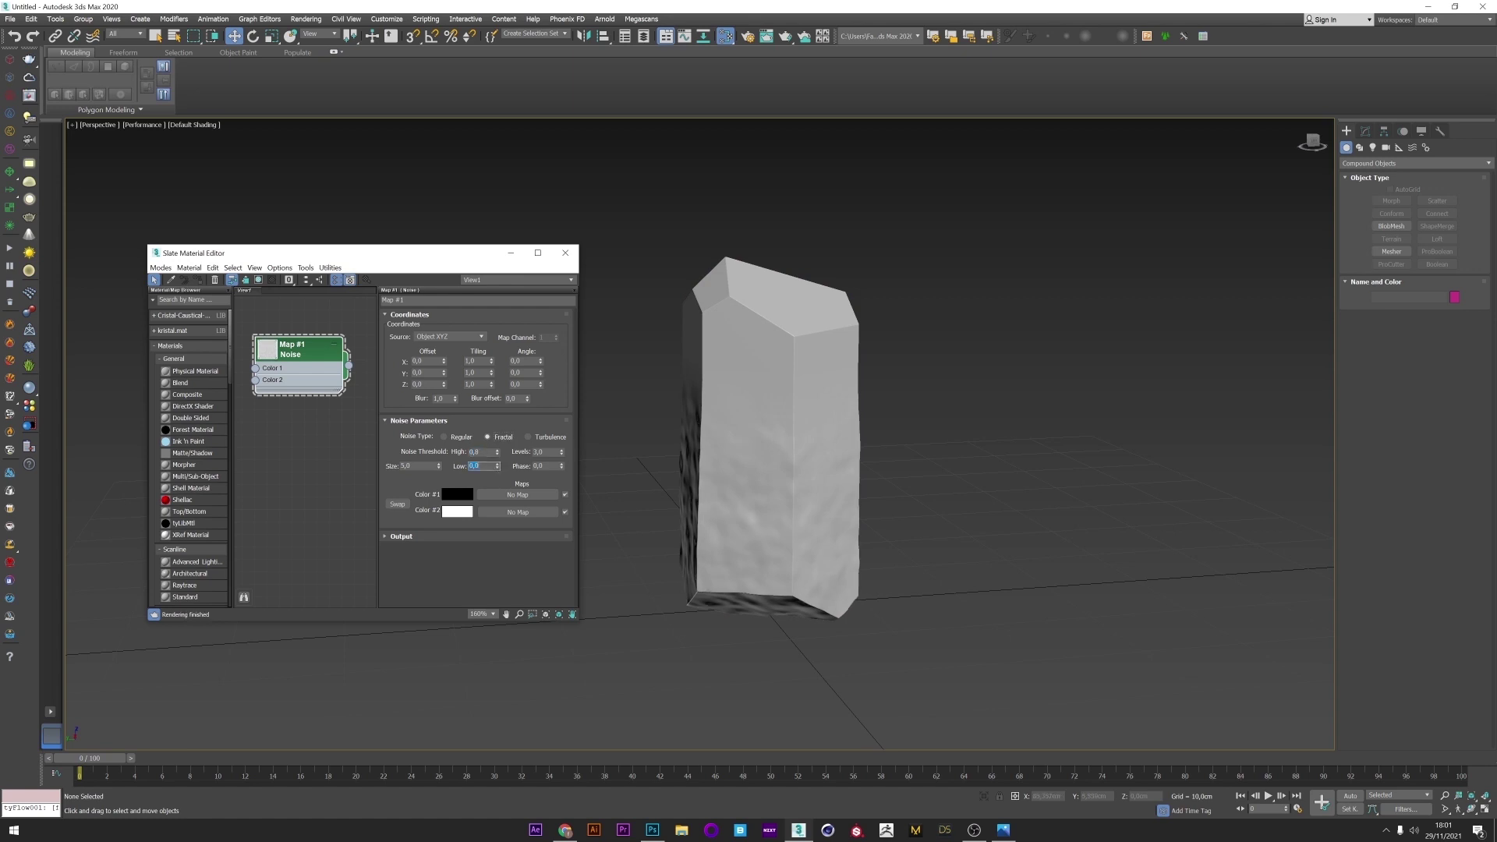
pyautogui.press('Return')
pyautogui.click(543, 452)
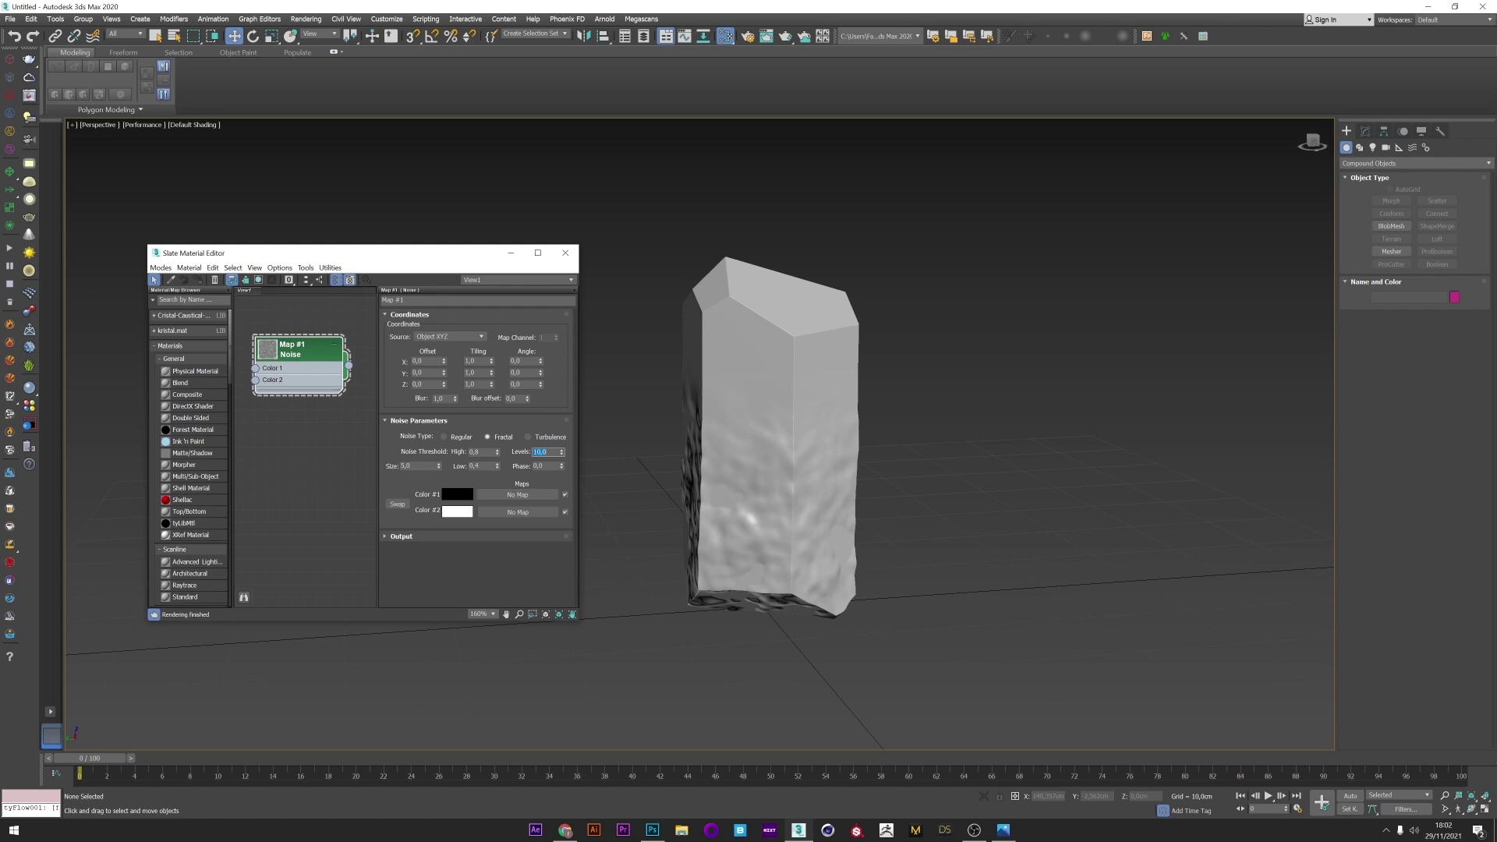
# Step: Raise the crystal's Displace strength to give its lower part a pronounced rocky relief
pyautogui.click(765, 479)
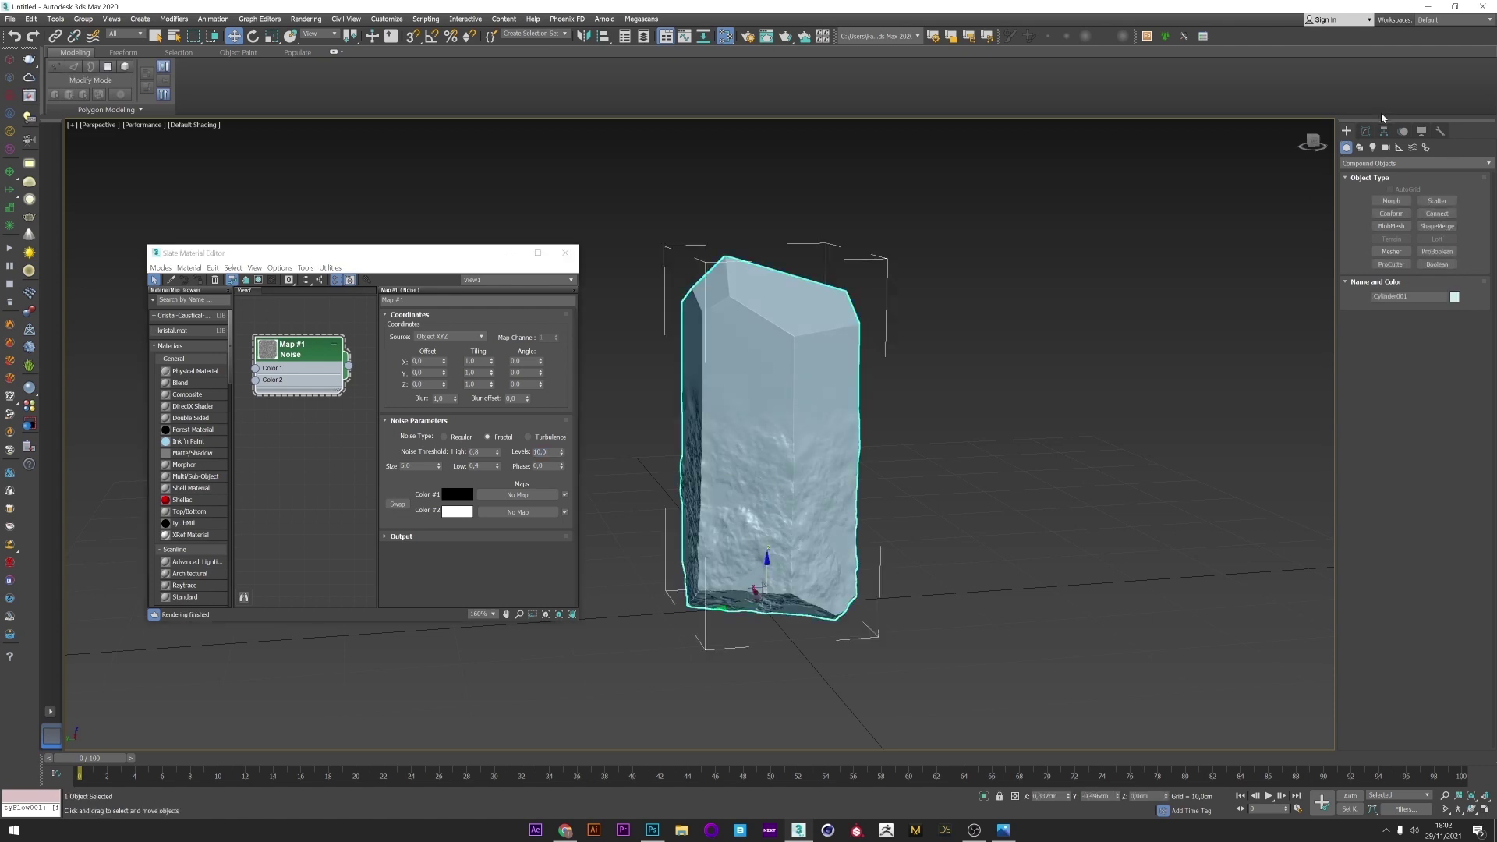
pyautogui.click(1366, 131)
pyautogui.moveTo(1443, 349); pyautogui.dragTo(1447, 234)
pyautogui.click(1107, 385)
pyautogui.keyDown('alt'); pyautogui.moveTo(846, 468); pyautogui.dragTo(794, 494, button='middle'); pyautogui.keyUp('alt')
# Step: Increase the Vol. Select soft selection falloff to extend the displacement farther up the crystal
pyautogui.click(794, 494)
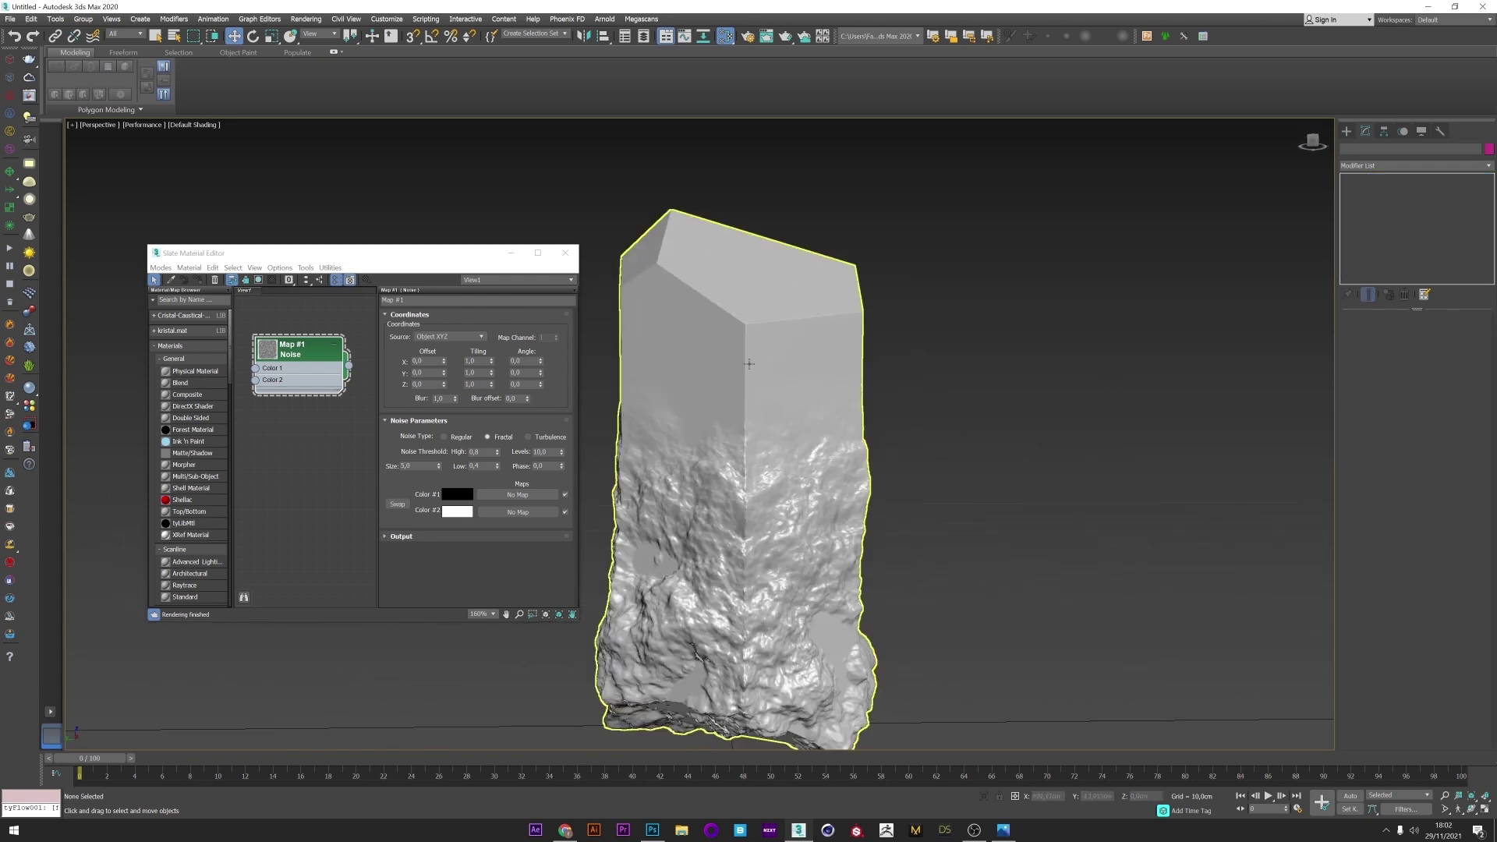
pyautogui.scroll(-2, 1486, 566)
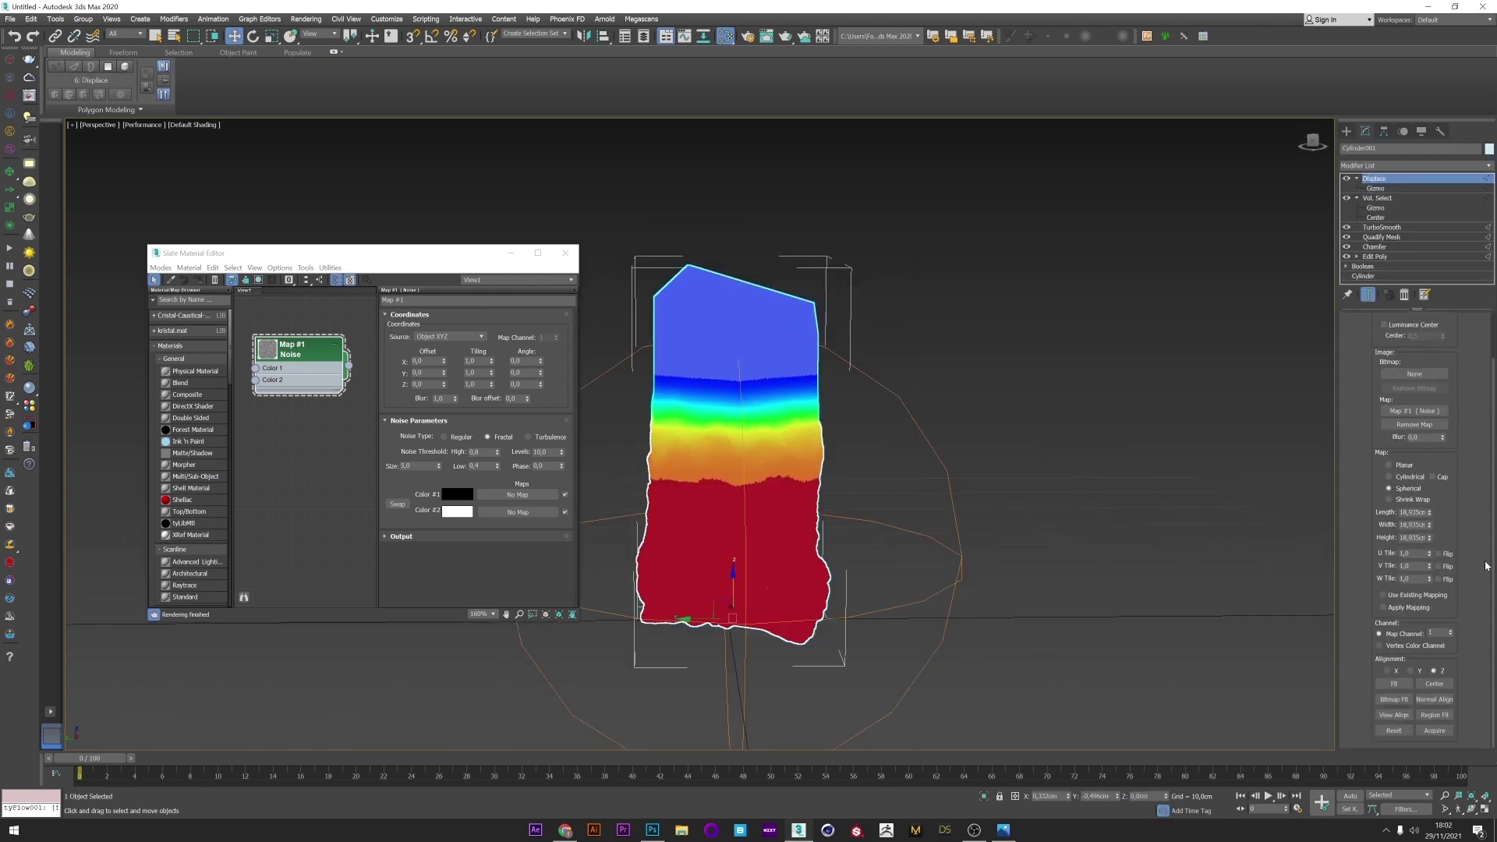
pyautogui.click(1399, 198)
pyautogui.scroll(-1, 1440, 609)
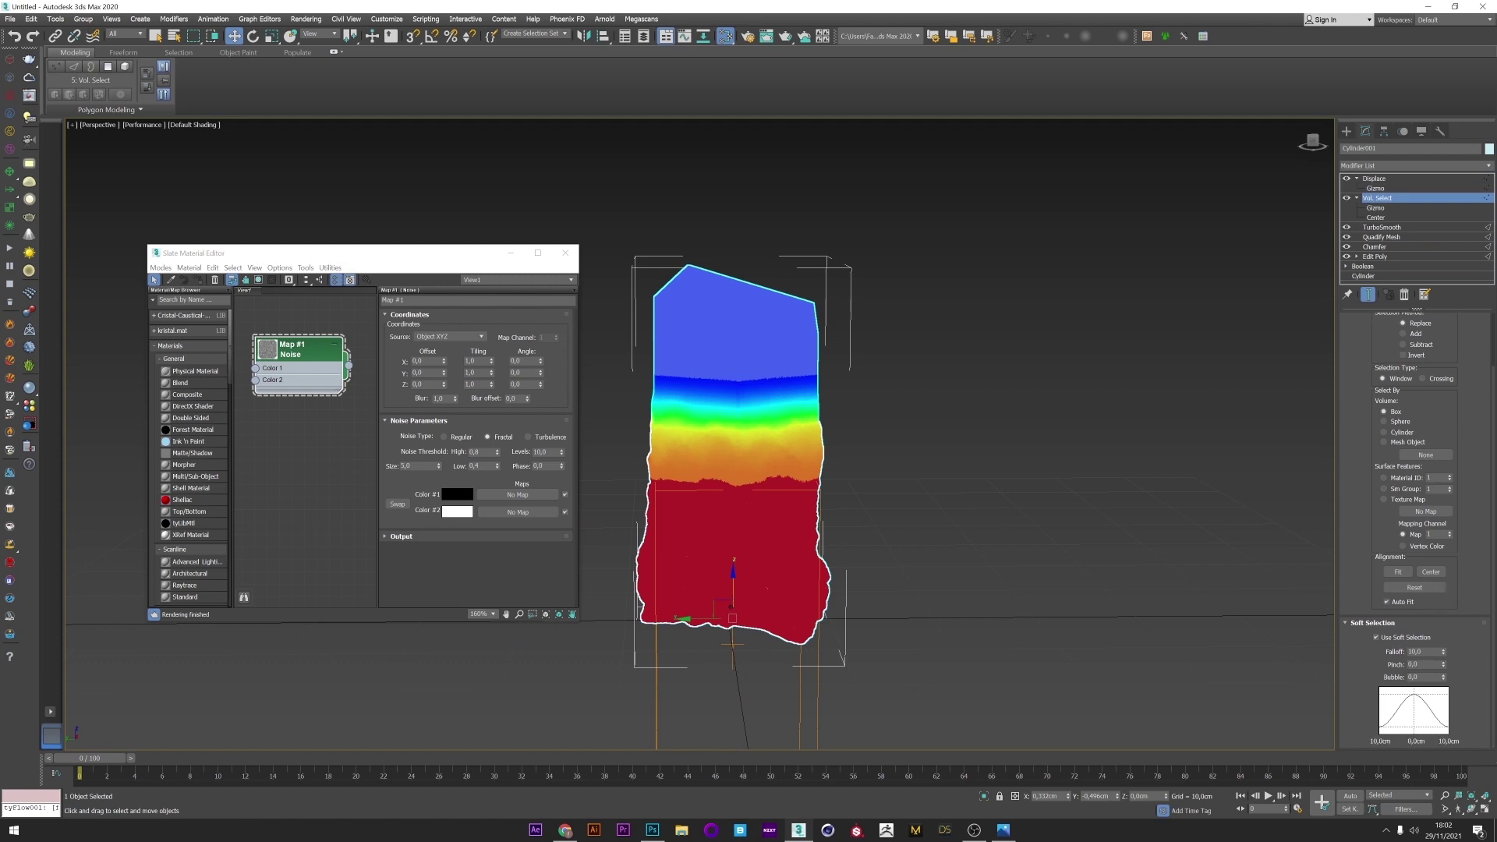
pyautogui.moveTo(1443, 654); pyautogui.dragTo(1442, 628)
pyautogui.keyDown('alt'); pyautogui.moveTo(749, 378); pyautogui.dragTo(827, 375, button='middle'); pyautogui.keyUp('alt')
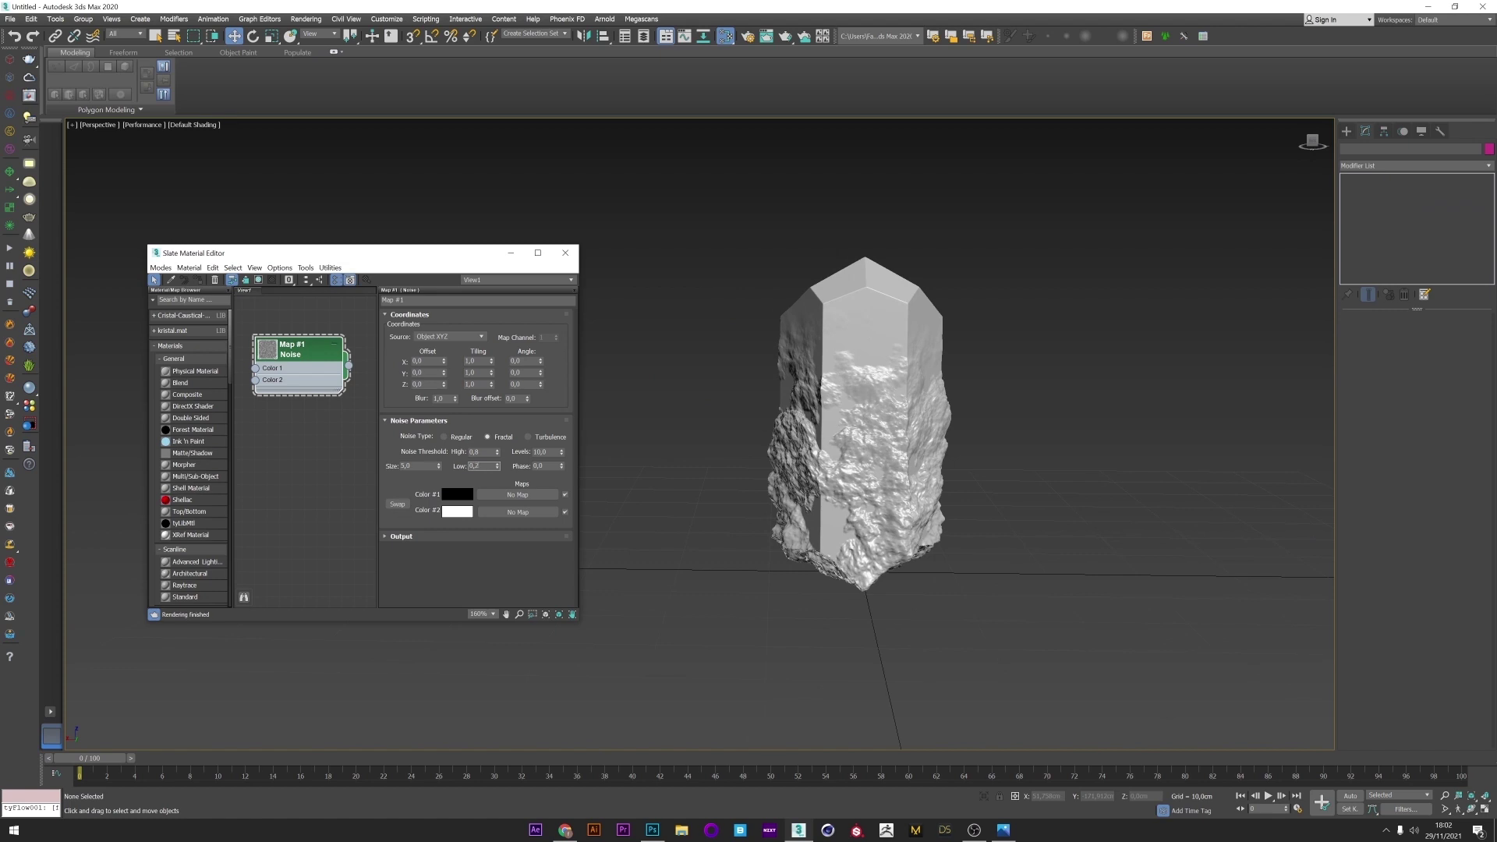
# Step: Try low noise thresholds of 0.2, 0.4 and 0.5 on the crystal's displacement
pyautogui.press('Return')
pyautogui.write('0,4')
pyautogui.press('Return')
pyautogui.write('0,5')
pyautogui.press('Return')
pyautogui.keyDown('alt'); pyautogui.moveTo(896, 425); pyautogui.dragTo(834, 434, button='middle'); pyautogui.keyUp('alt')
# Step: Add a TurboSmooth modifier above Displace and set the Noise map's low threshold to 0.3
pyautogui.click(878, 458)
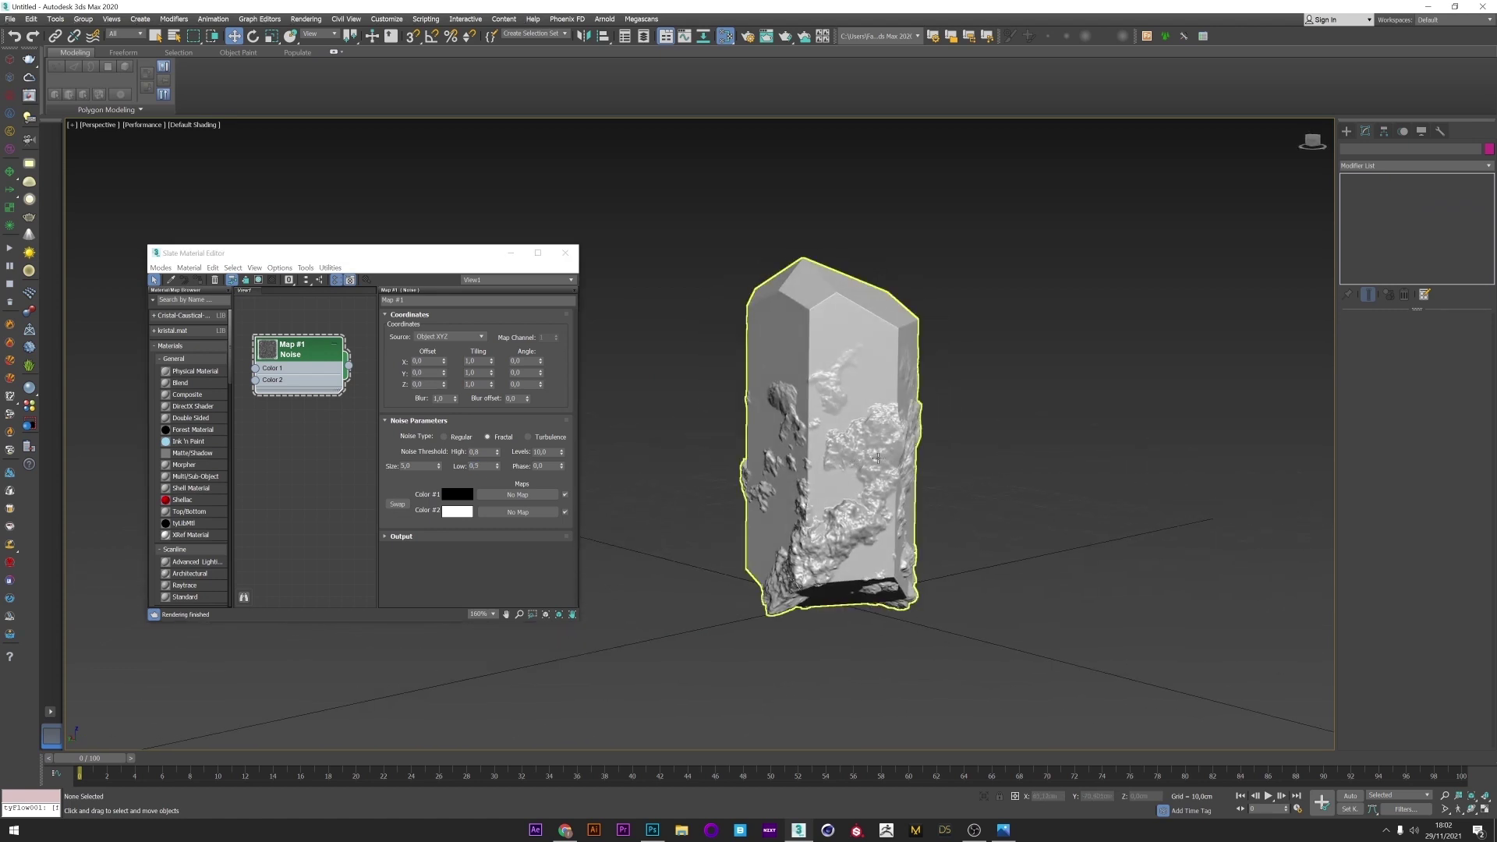
pyautogui.click(1374, 166)
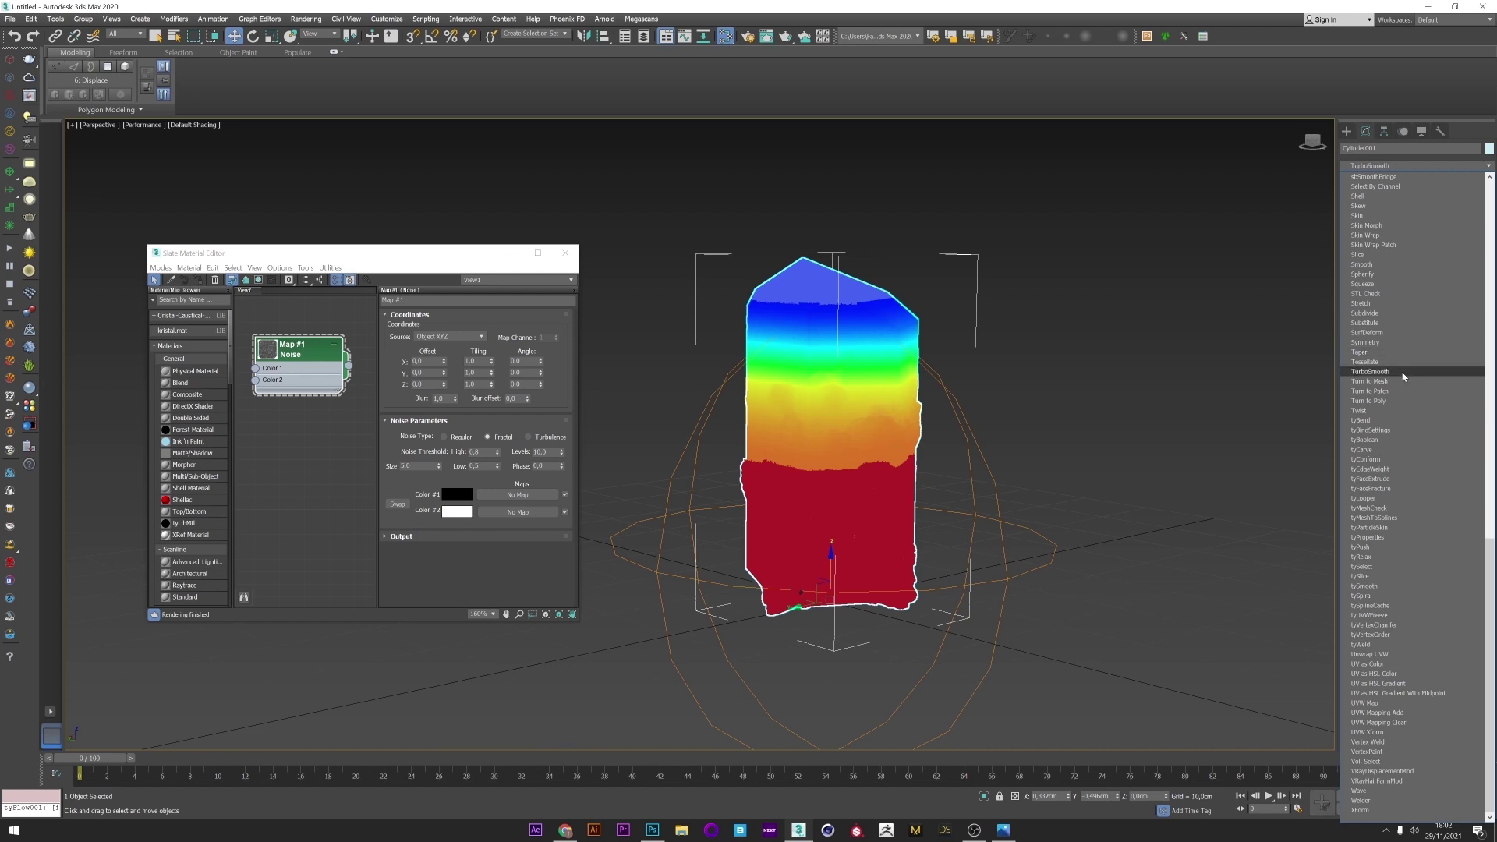
pyautogui.click(1403, 375)
pyautogui.click(1107, 397)
pyautogui.keyDown('alt'); pyautogui.moveTo(1014, 421); pyautogui.dragTo(932, 415, button='middle'); pyautogui.keyUp('alt')
pyautogui.click(479, 467)
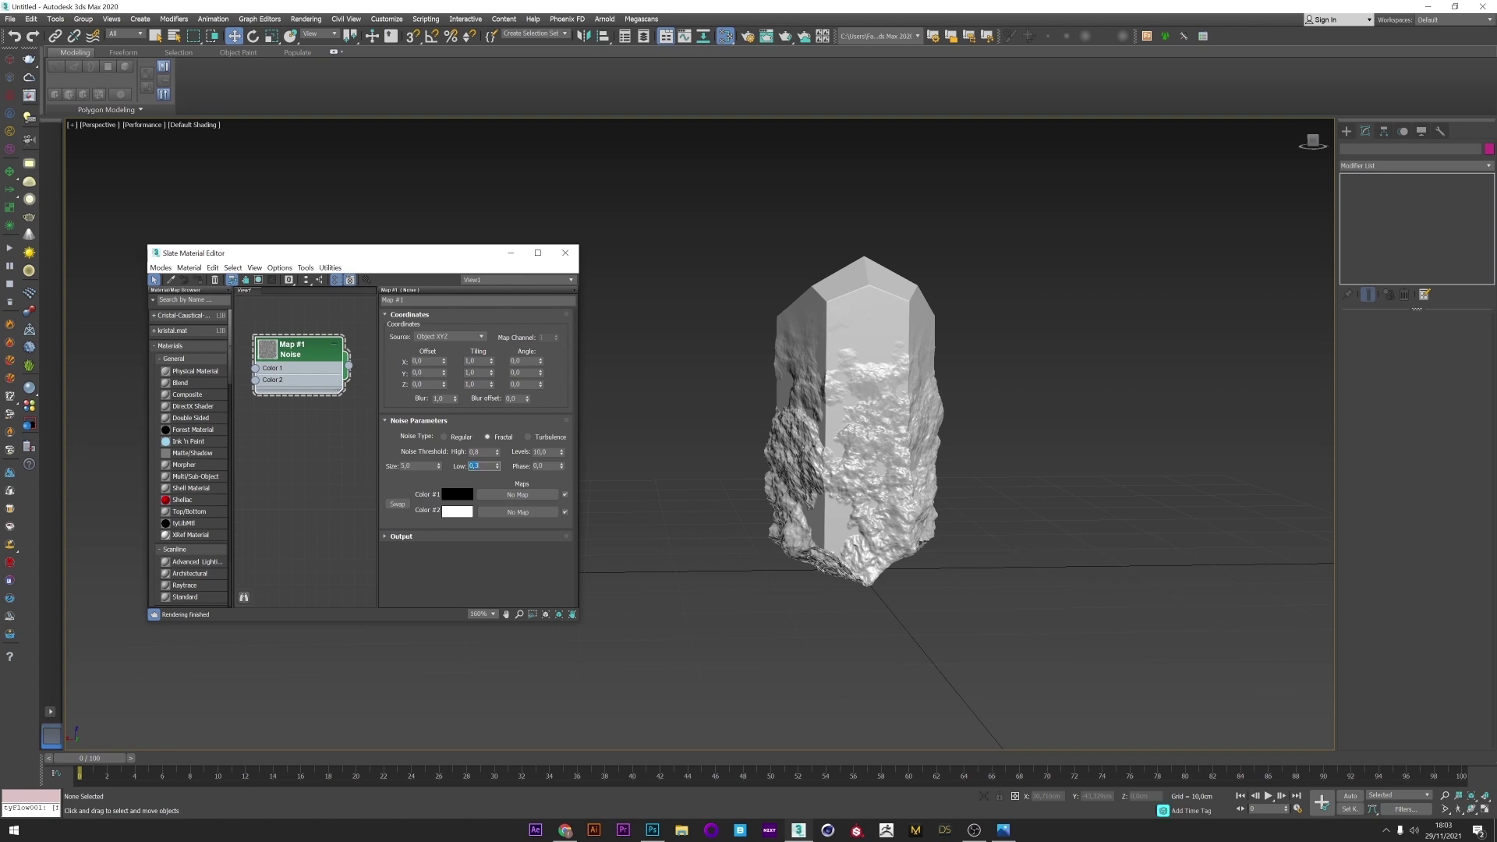
# Step: Set the Vol. Select soft selection falloff to 11 on the crystal
pyautogui.click(874, 406)
pyautogui.click(1380, 189)
pyautogui.click(1387, 208)
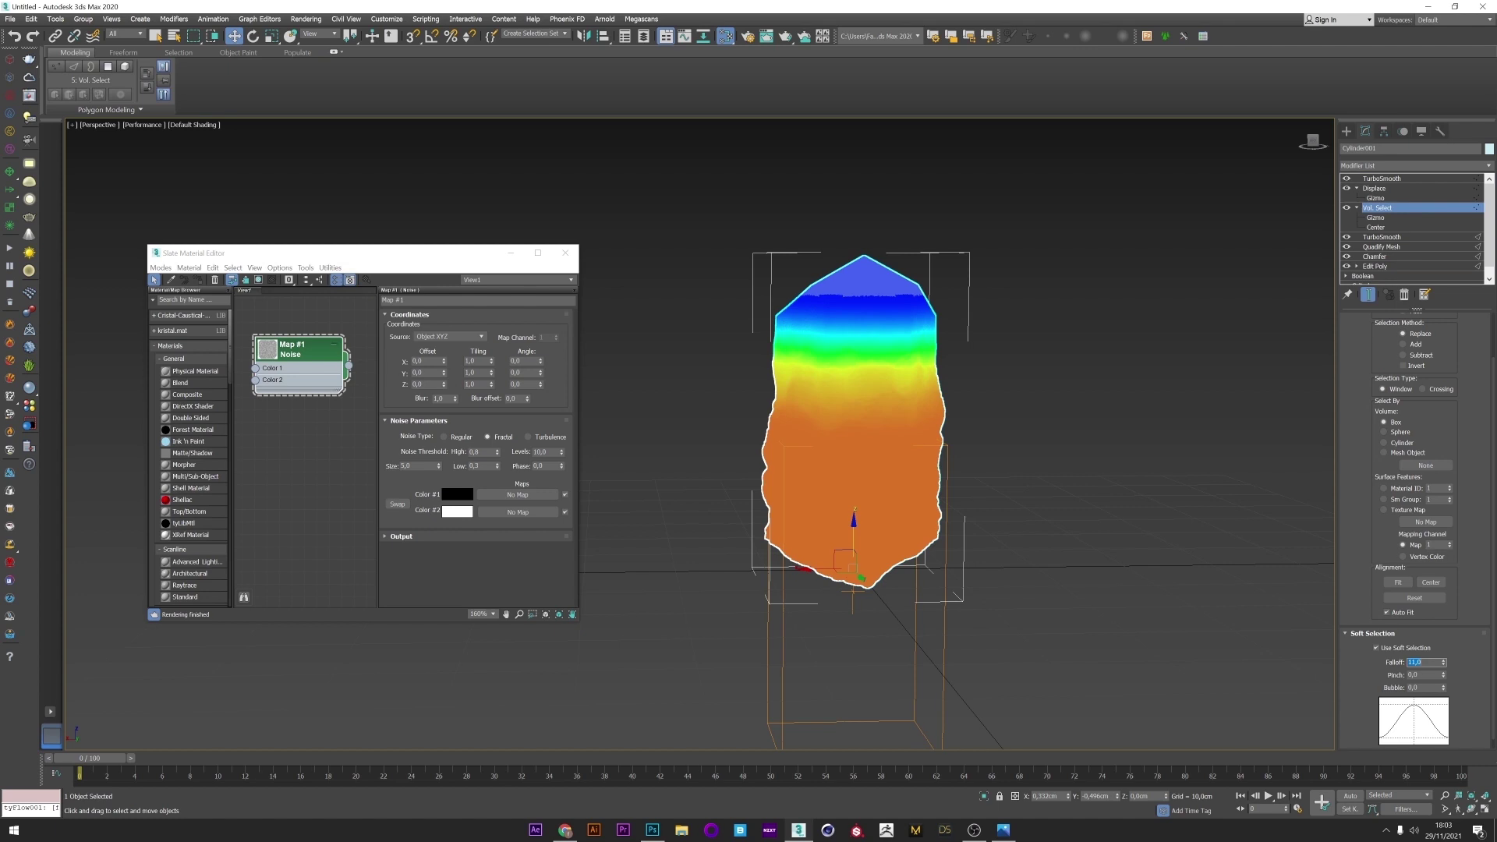
pyautogui.click(996, 405)
pyautogui.keyDown('alt'); pyautogui.moveTo(995, 405); pyautogui.dragTo(844, 426, button='middle'); pyautogui.keyUp('alt')
# Step: Switch off the display of both TurboSmooth modifiers, Displace, Vol. Select and Quadify Mesh on the crystal
pyautogui.click(844, 426)
pyautogui.click(1357, 188)
pyautogui.click(1358, 198)
pyautogui.click(1347, 180)
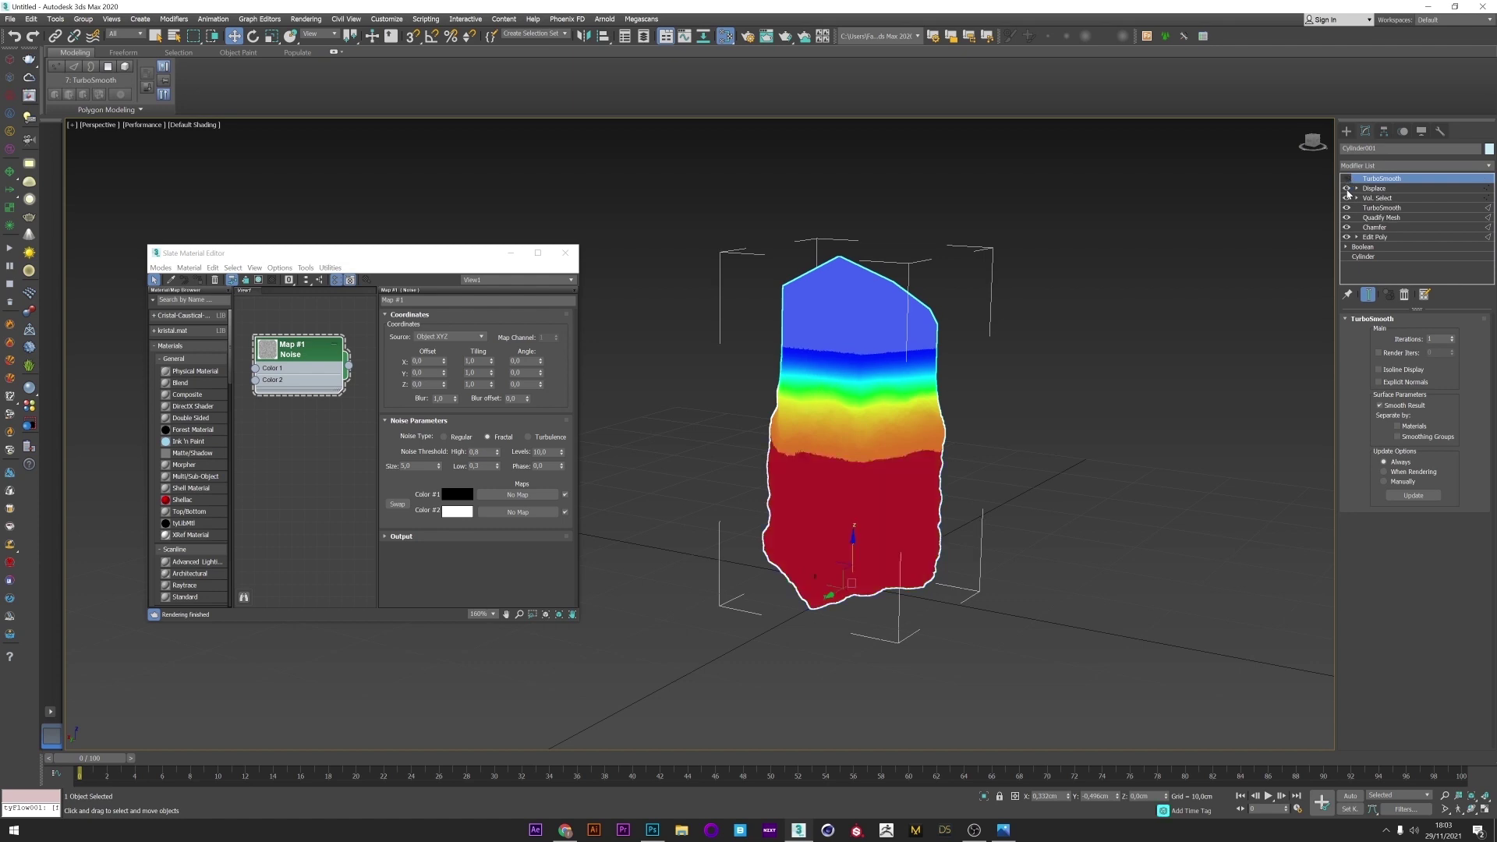
pyautogui.click(1346, 189)
pyautogui.click(1347, 198)
pyautogui.click(1347, 208)
pyautogui.click(1347, 218)
pyautogui.click(1018, 460)
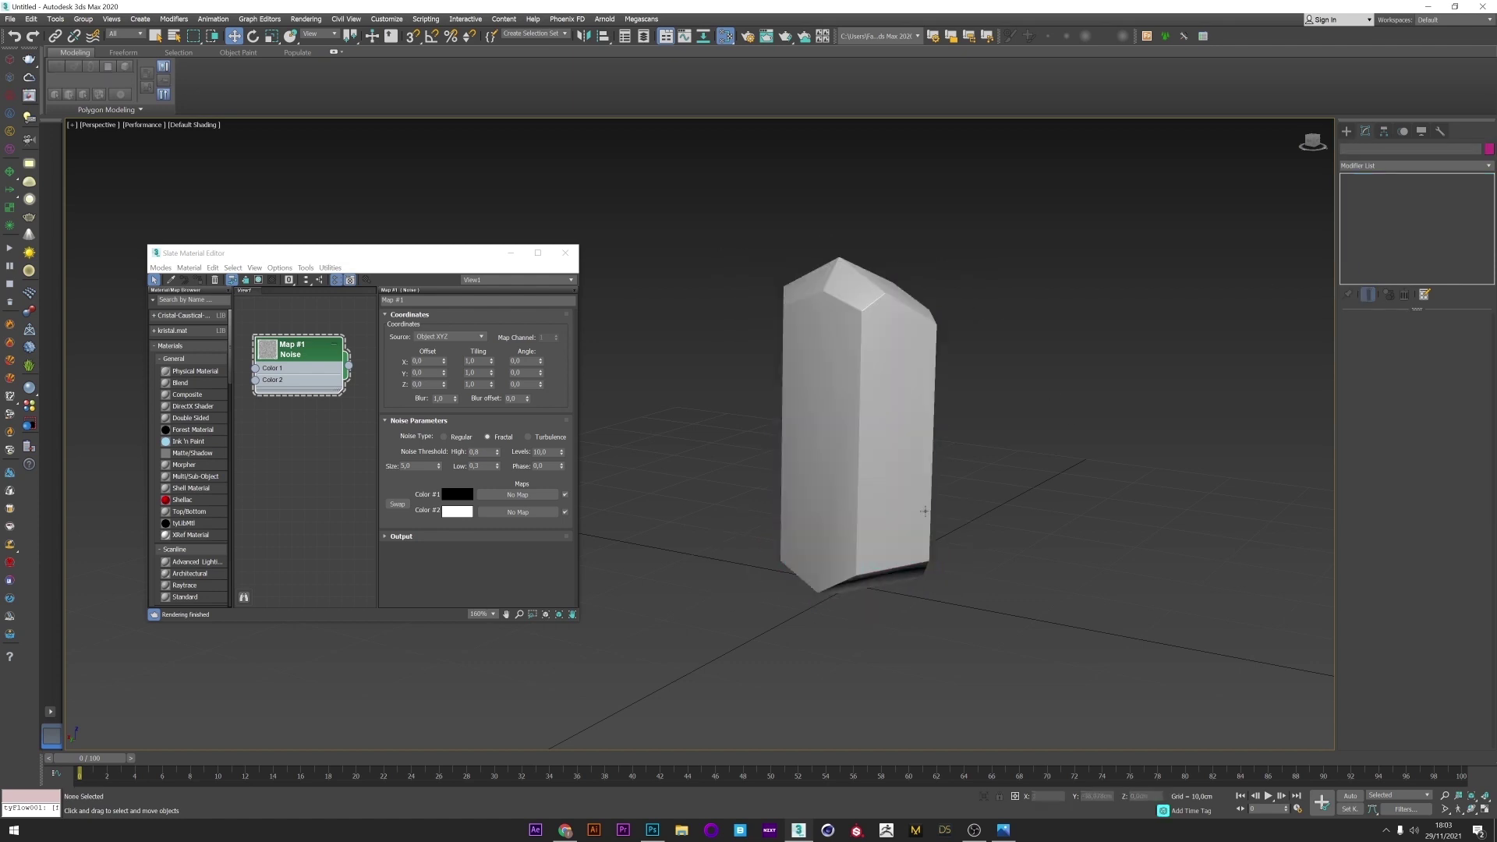
# Step: Move the Boolean's sphere operand downward to reshape the crystal's cut ends
pyautogui.click(810, 355)
pyautogui.click(1363, 248)
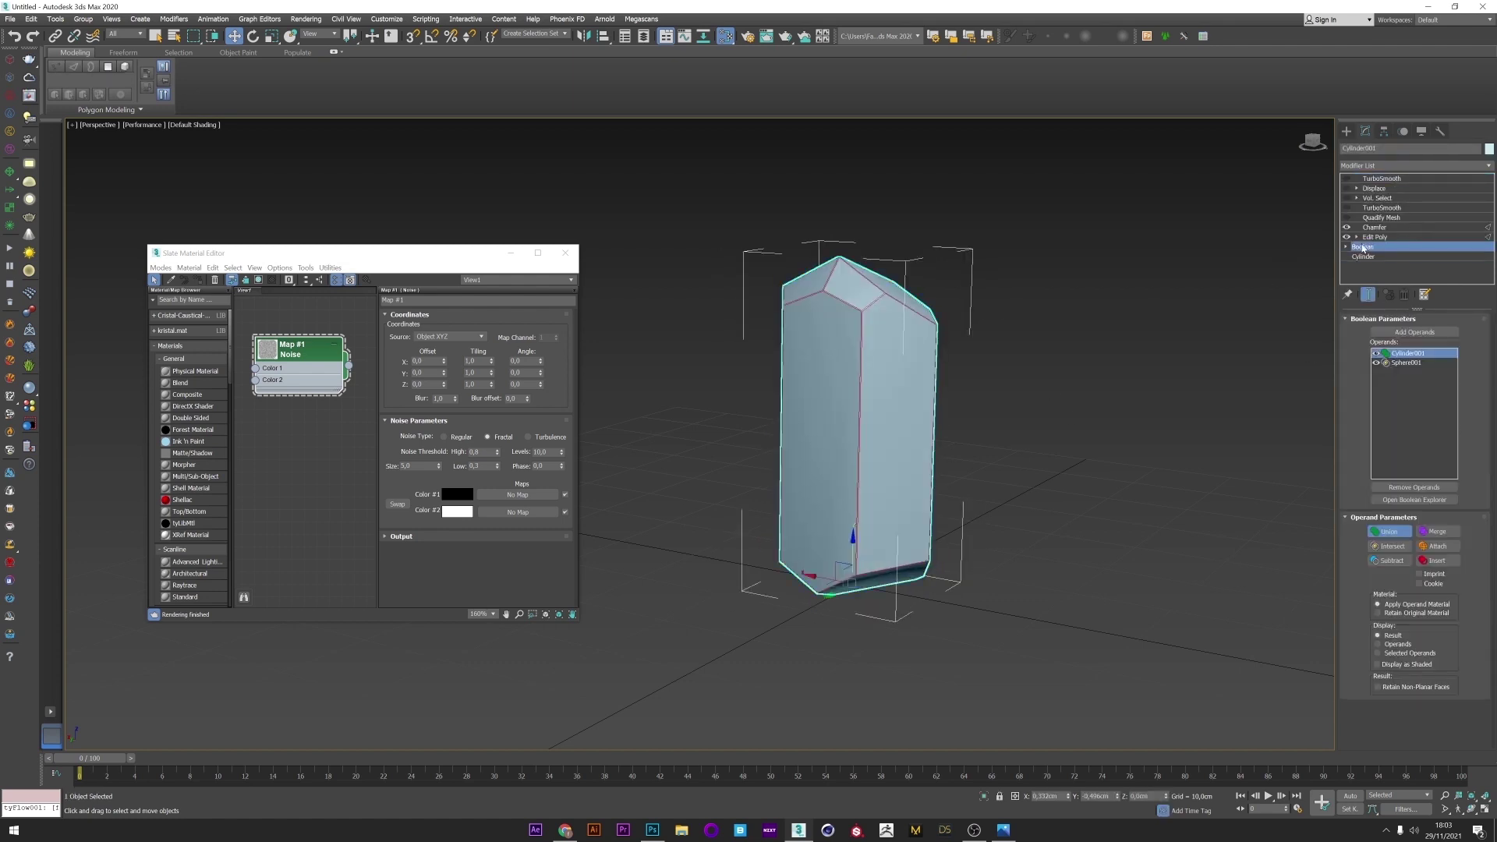
pyautogui.click(1407, 363)
pyautogui.press('e')
pyautogui.rightClick(855, 416)
pyautogui.click(869, 431)
pyautogui.moveTo(852, 401); pyautogui.dragTo(853, 470)
# Step: Adjust the orientation of the Boolean's cylinder operand to vary the crystal's facets, undoing the first attempt
pyautogui.click(1407, 353)
pyautogui.rightClick(985, 352)
pyautogui.click(1000, 377)
pyautogui.moveTo(833, 581); pyautogui.dragTo(858, 646)
pyautogui.hotkey('ctrl', 'z')
pyautogui.rightClick(850, 553)
pyautogui.click(863, 585)
pyautogui.press('e')
pyautogui.press('w')
# Step: Switch the display of Quadify Mesh, Vol. Select, Displace and both TurboSmooth modifiers back on and deselect the crystal
pyautogui.click(1380, 218)
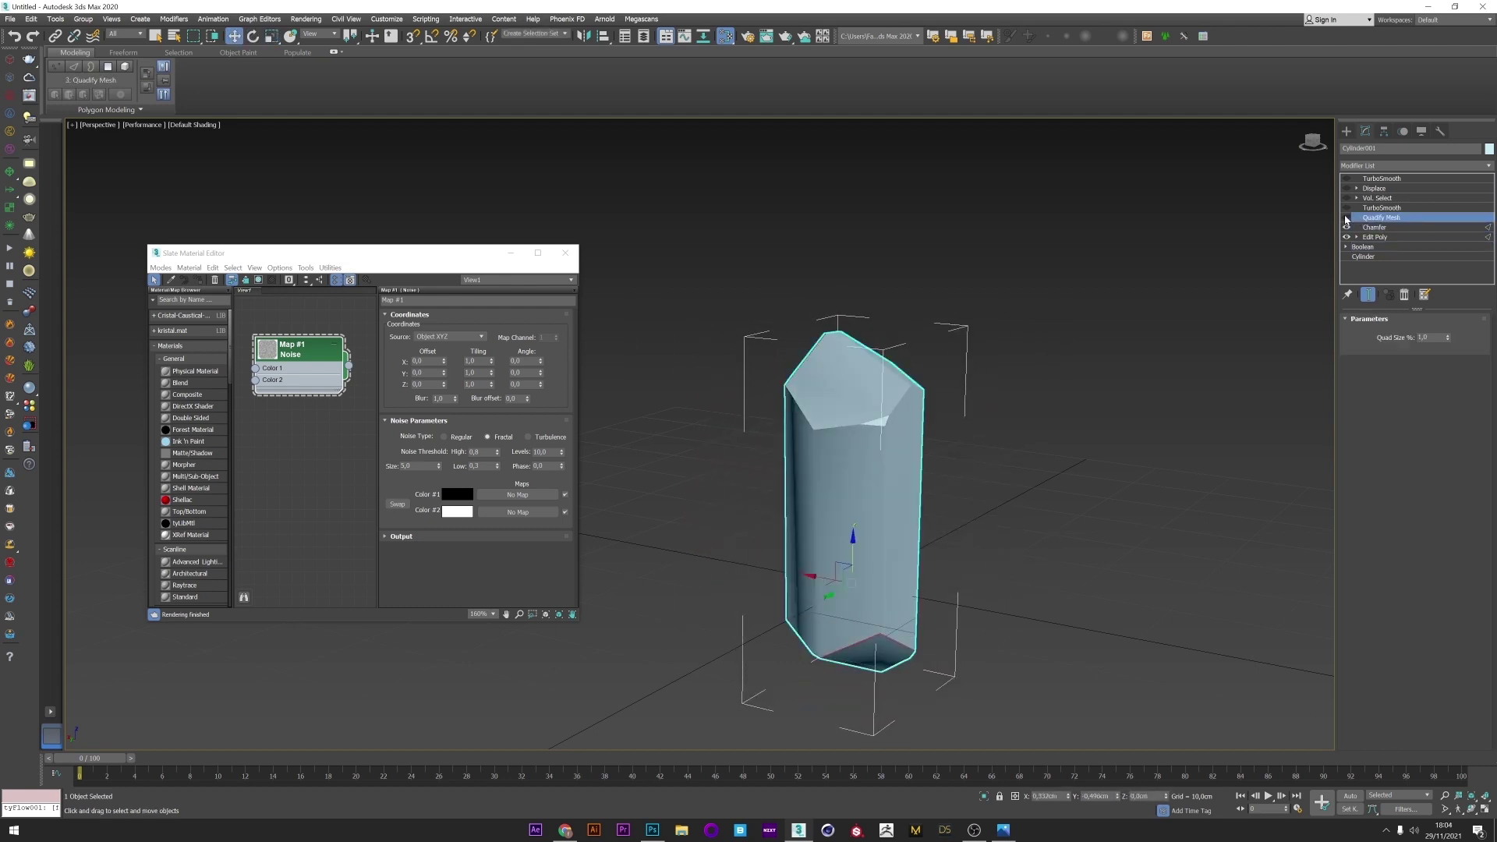
pyautogui.click(1347, 218)
pyautogui.click(1347, 198)
pyautogui.click(1346, 188)
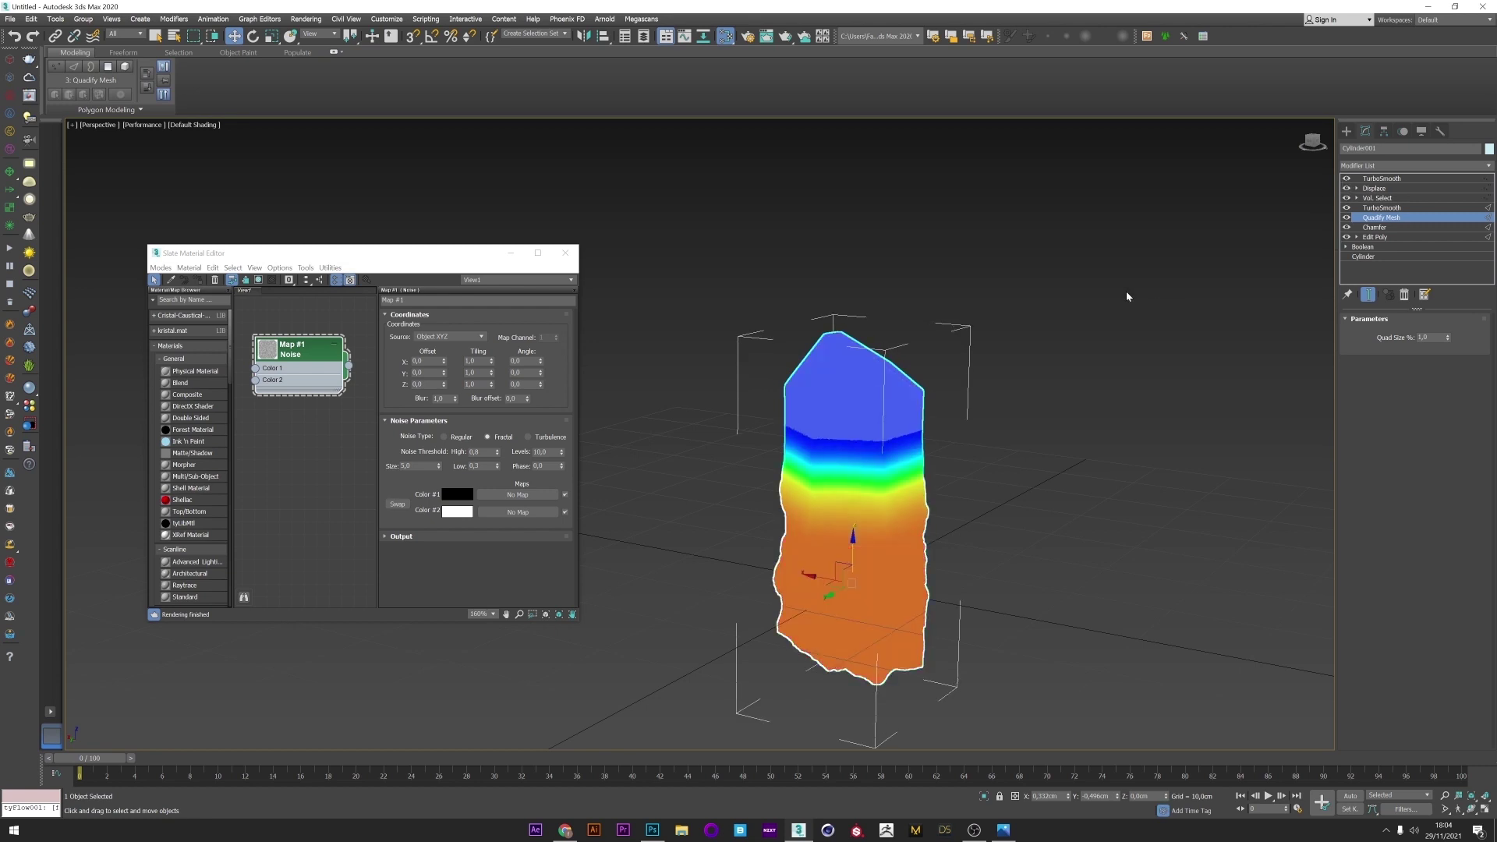
pyautogui.click(986, 529)
pyautogui.keyDown('alt'); pyautogui.moveTo(938, 509); pyautogui.dragTo(1011, 474, button='middle'); pyautogui.keyUp('alt')
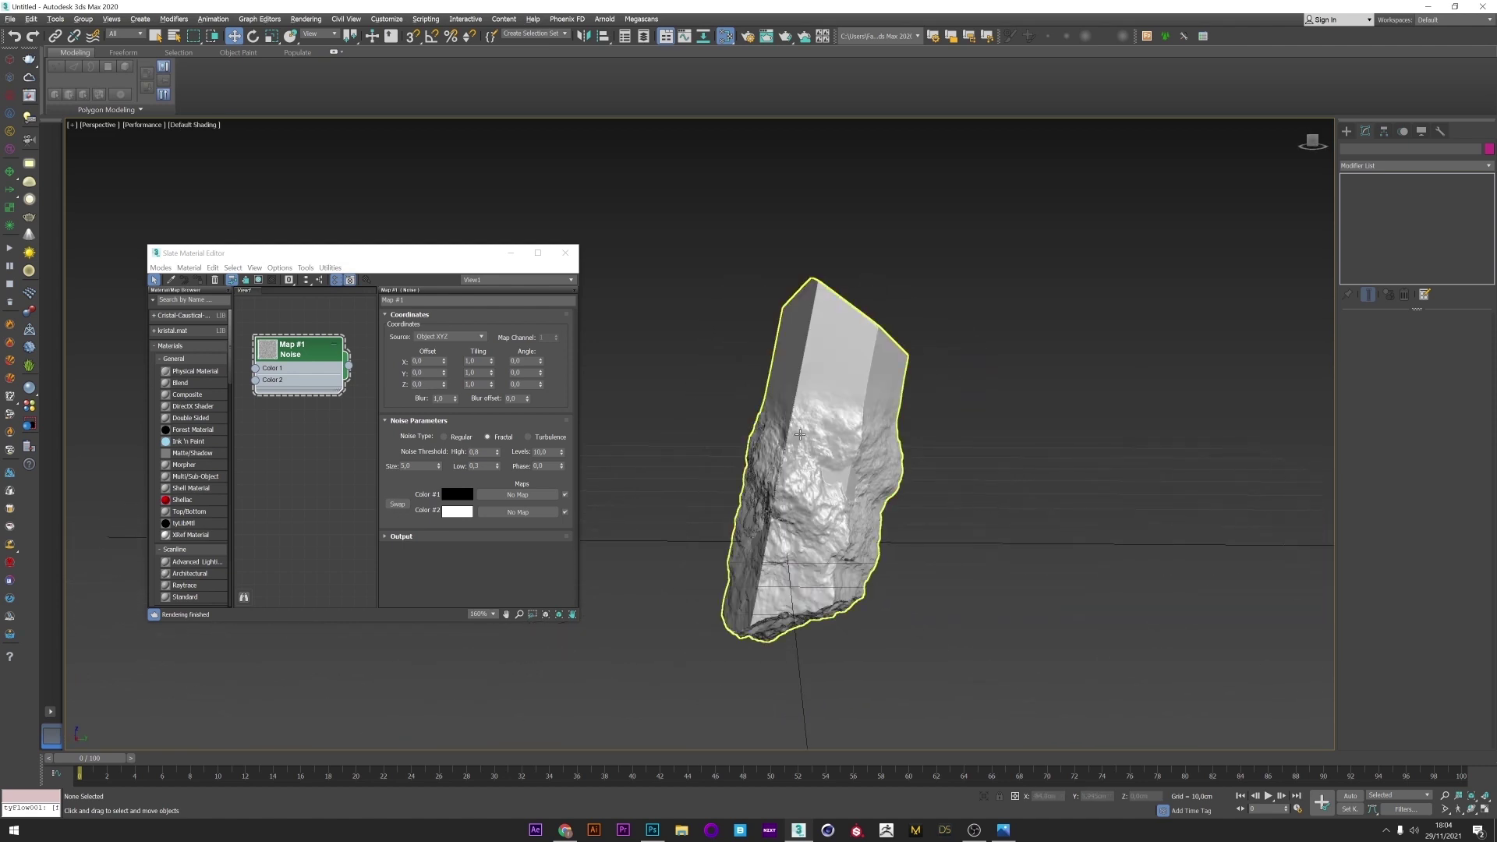
pyautogui.scroll(5, 801, 435)
pyautogui.scroll(-2, 804, 411)
pyautogui.keyDown('alt'); pyautogui.moveTo(862, 434); pyautogui.dragTo(872, 462, button='middle'); pyautogui.keyUp('alt')
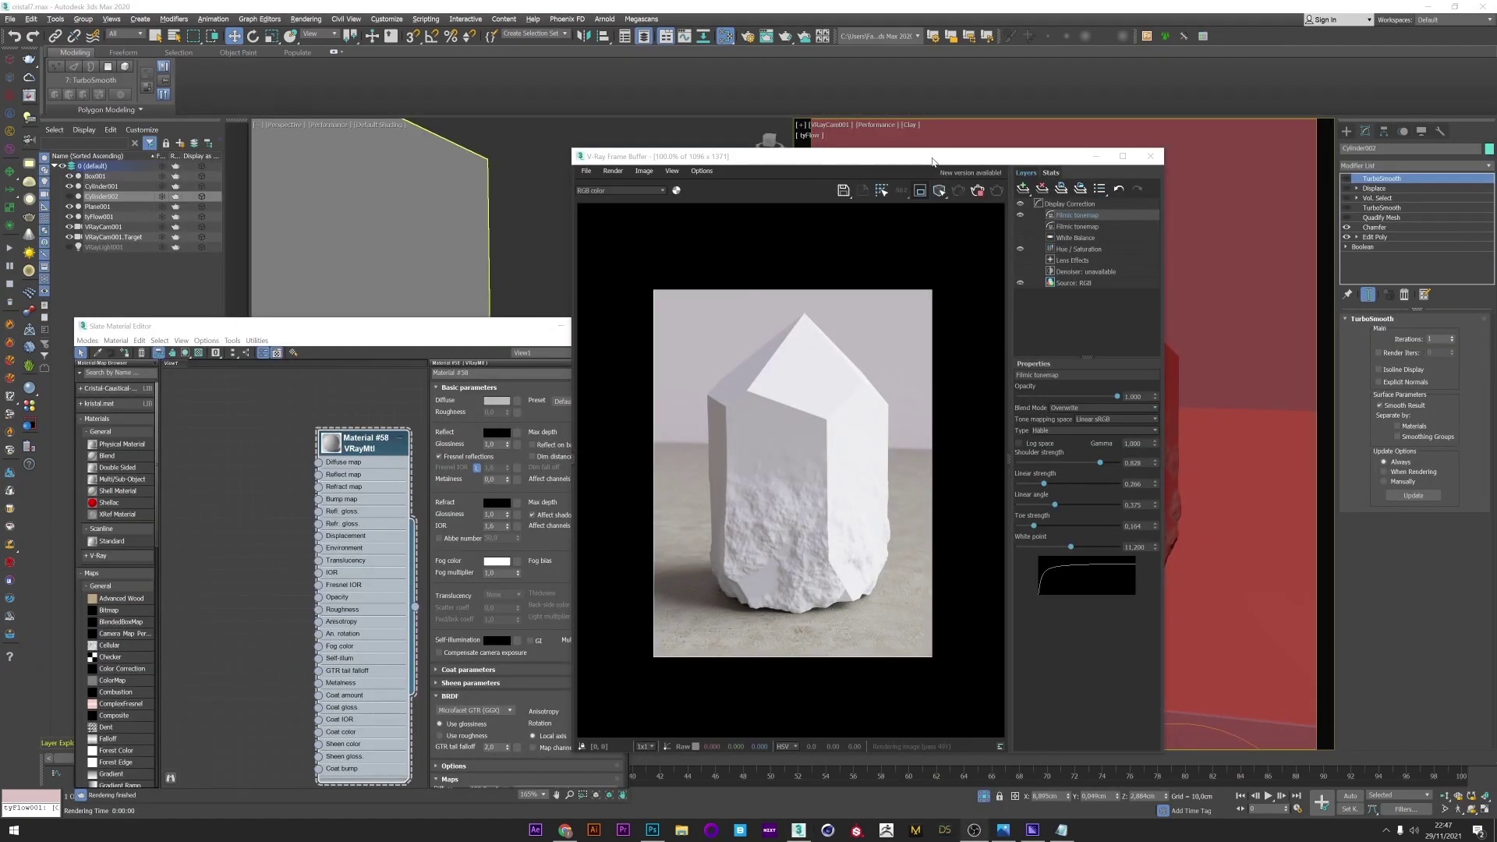
# Step: Enlarge the VRayMtl node's preview and darken the material's diffuse color to a mid gray
pyautogui.moveTo(936, 158); pyautogui.dragTo(994, 142)
pyautogui.moveTo(335, 462); pyautogui.dragTo(286, 459)
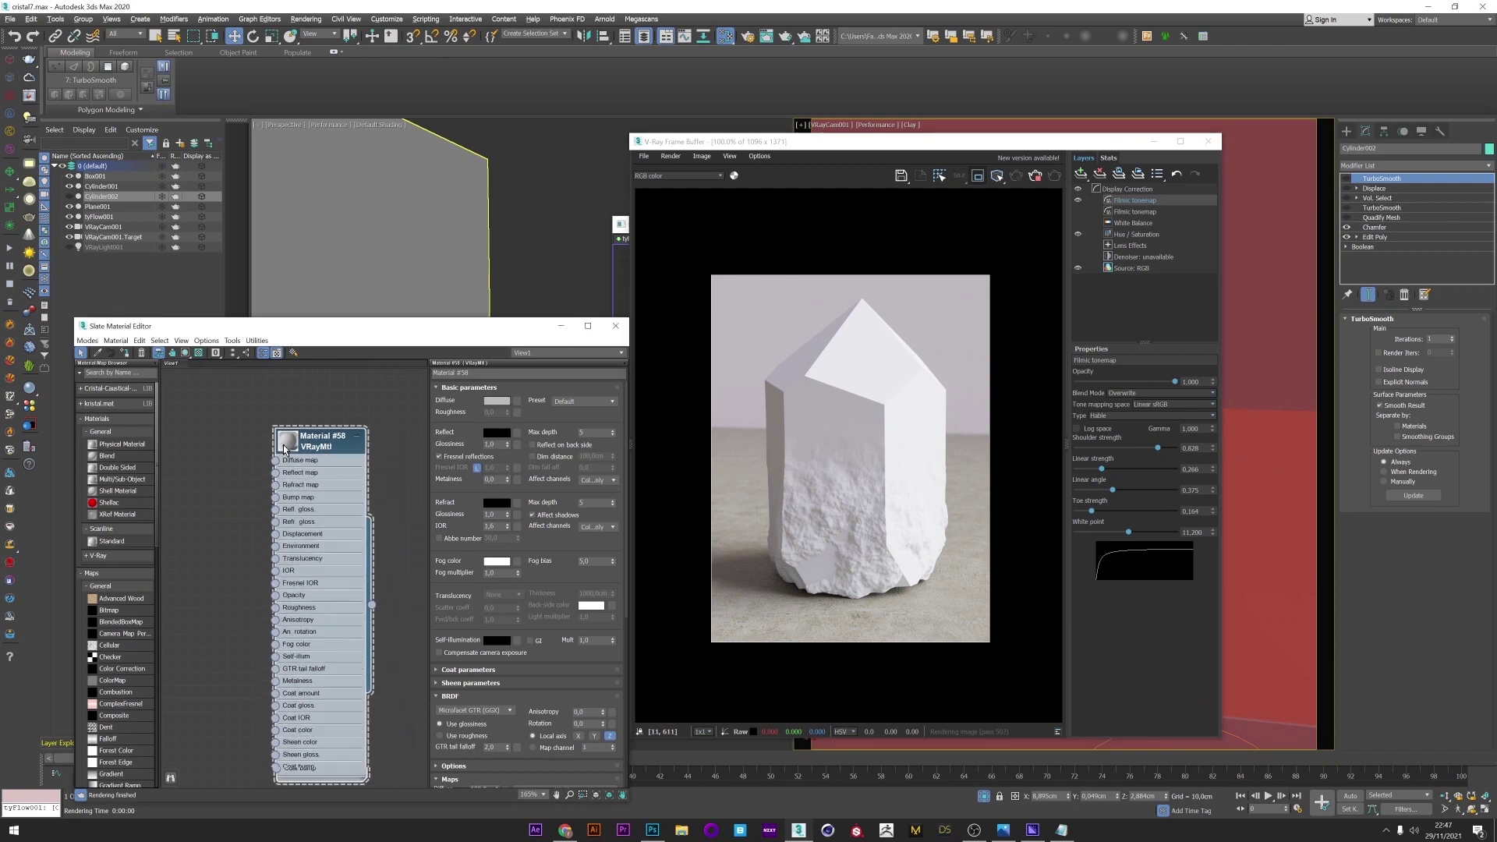
pyautogui.doubleClick(281, 443)
pyautogui.click(499, 403)
pyautogui.click(271, 68)
pyautogui.moveTo(273, 103); pyautogui.dragTo(272, 87)
pyautogui.click(360, 167)
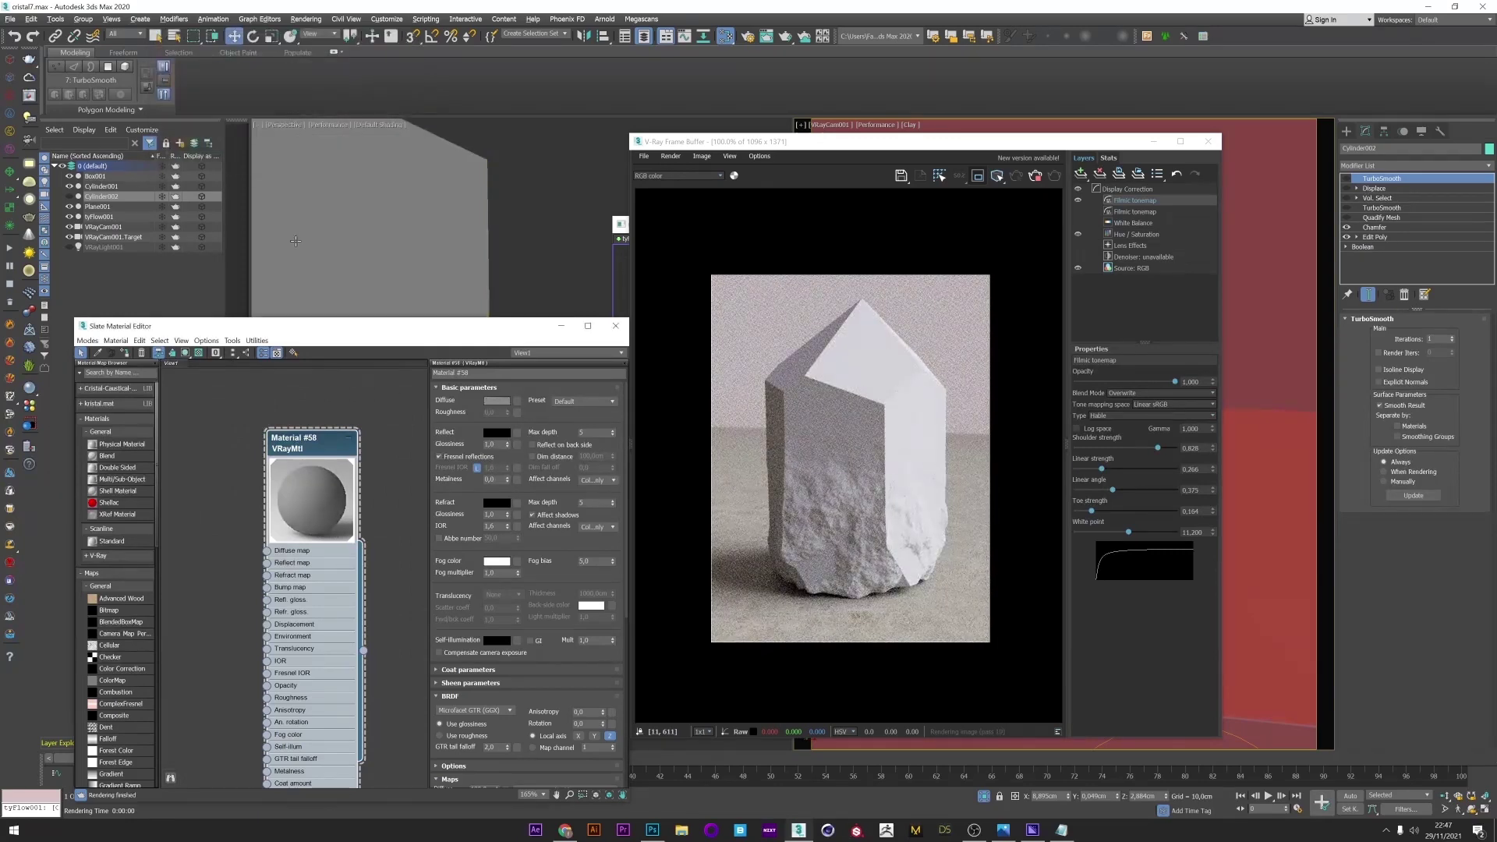
# Step: Set the crystal material's reflection and refraction colors to near-white, using 227 for the refraction color
pyautogui.click(498, 435)
pyautogui.moveTo(273, 147); pyautogui.dragTo(273, 60)
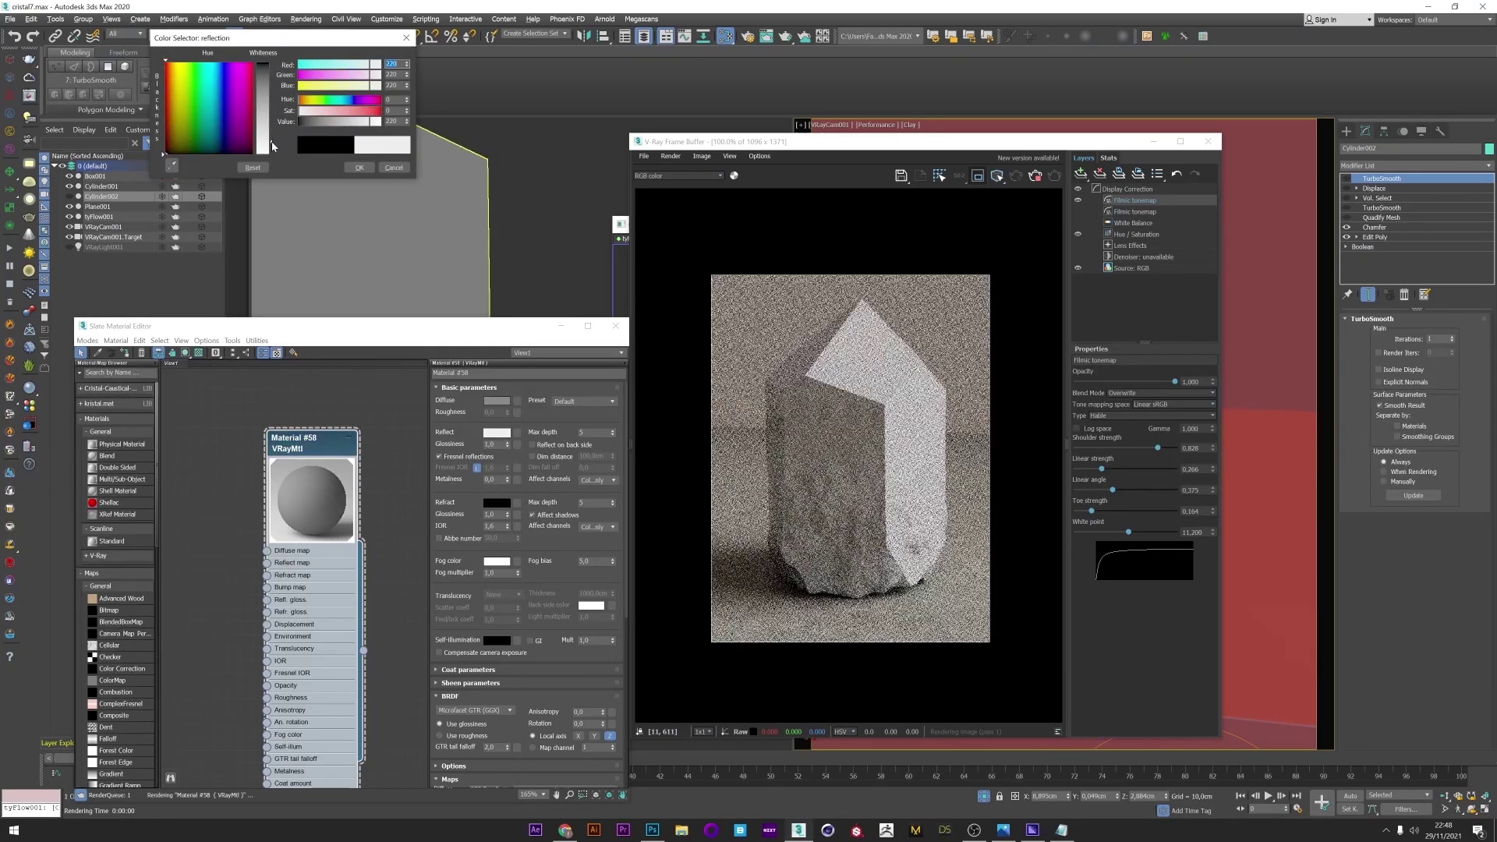
pyautogui.click(361, 167)
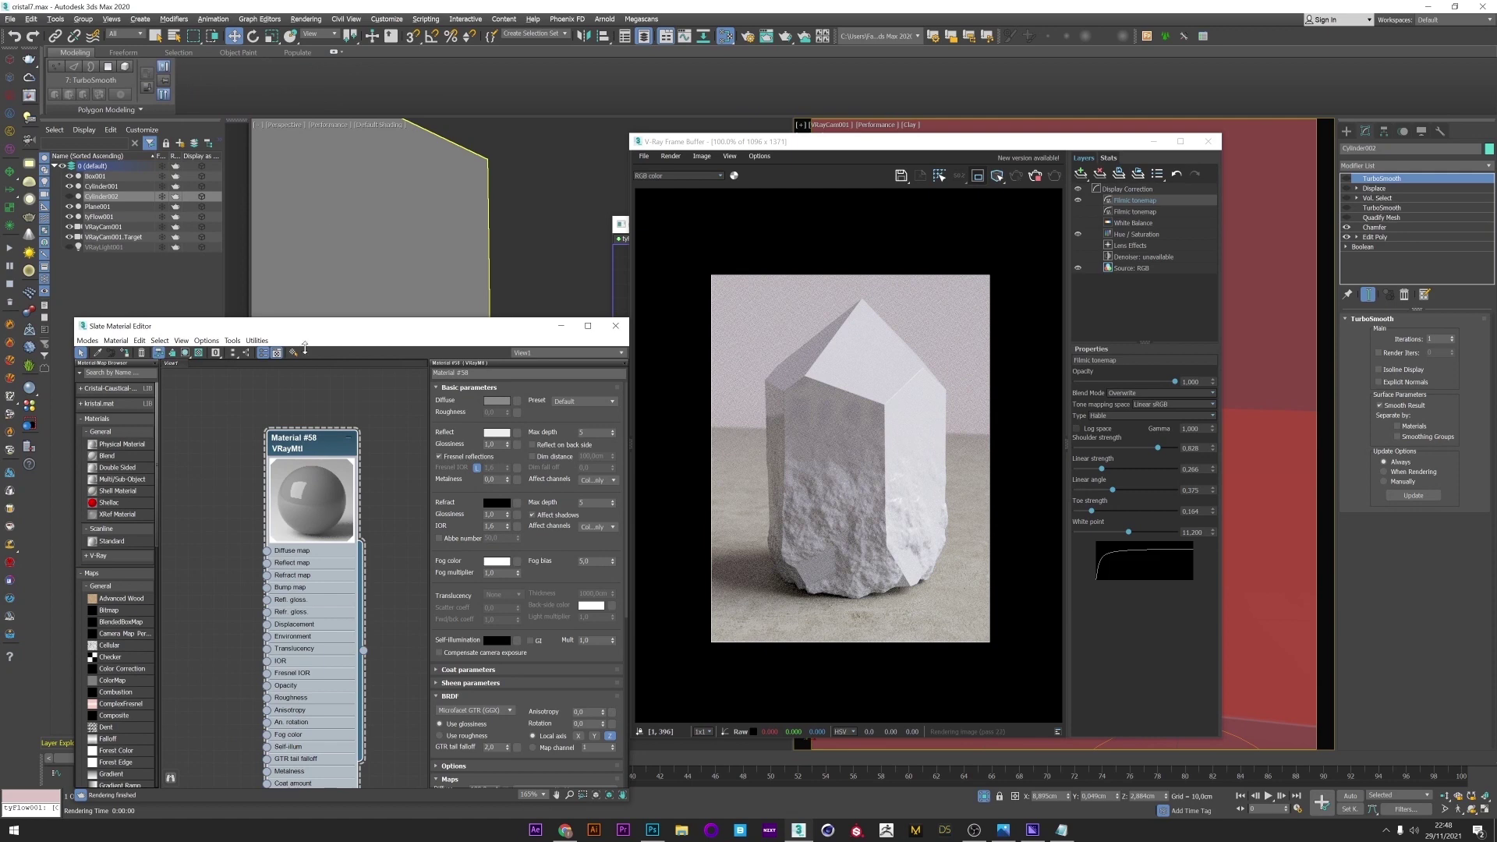
pyautogui.click(495, 503)
pyautogui.moveTo(273, 147); pyautogui.dragTo(273, 61)
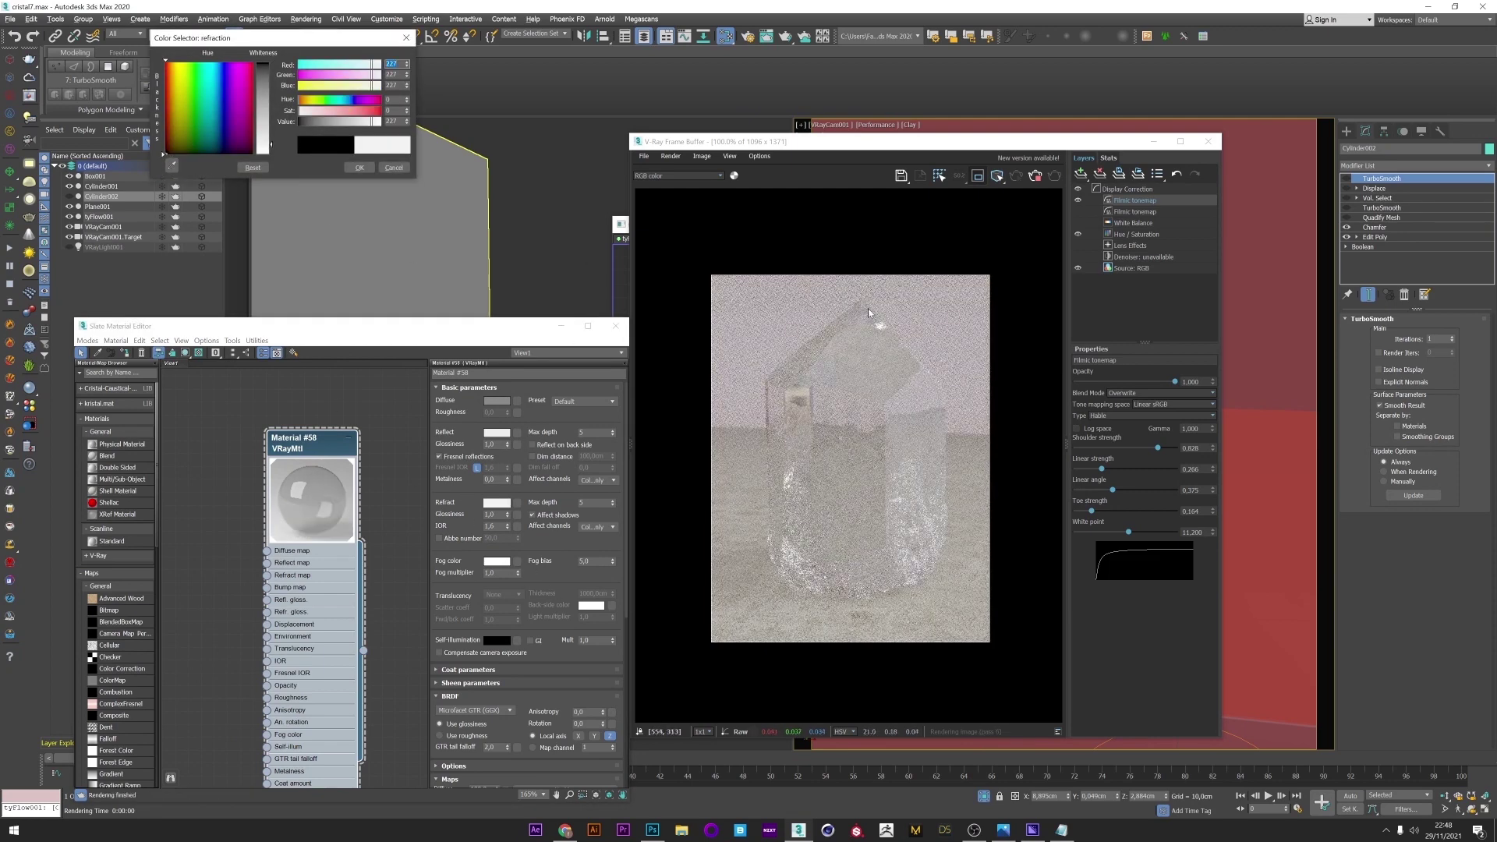
# Step: Set the material's refraction and reflection max depth to 7 and enable reflection on the back side
pyautogui.click(597, 502)
pyautogui.write('7')
pyautogui.press('Return')
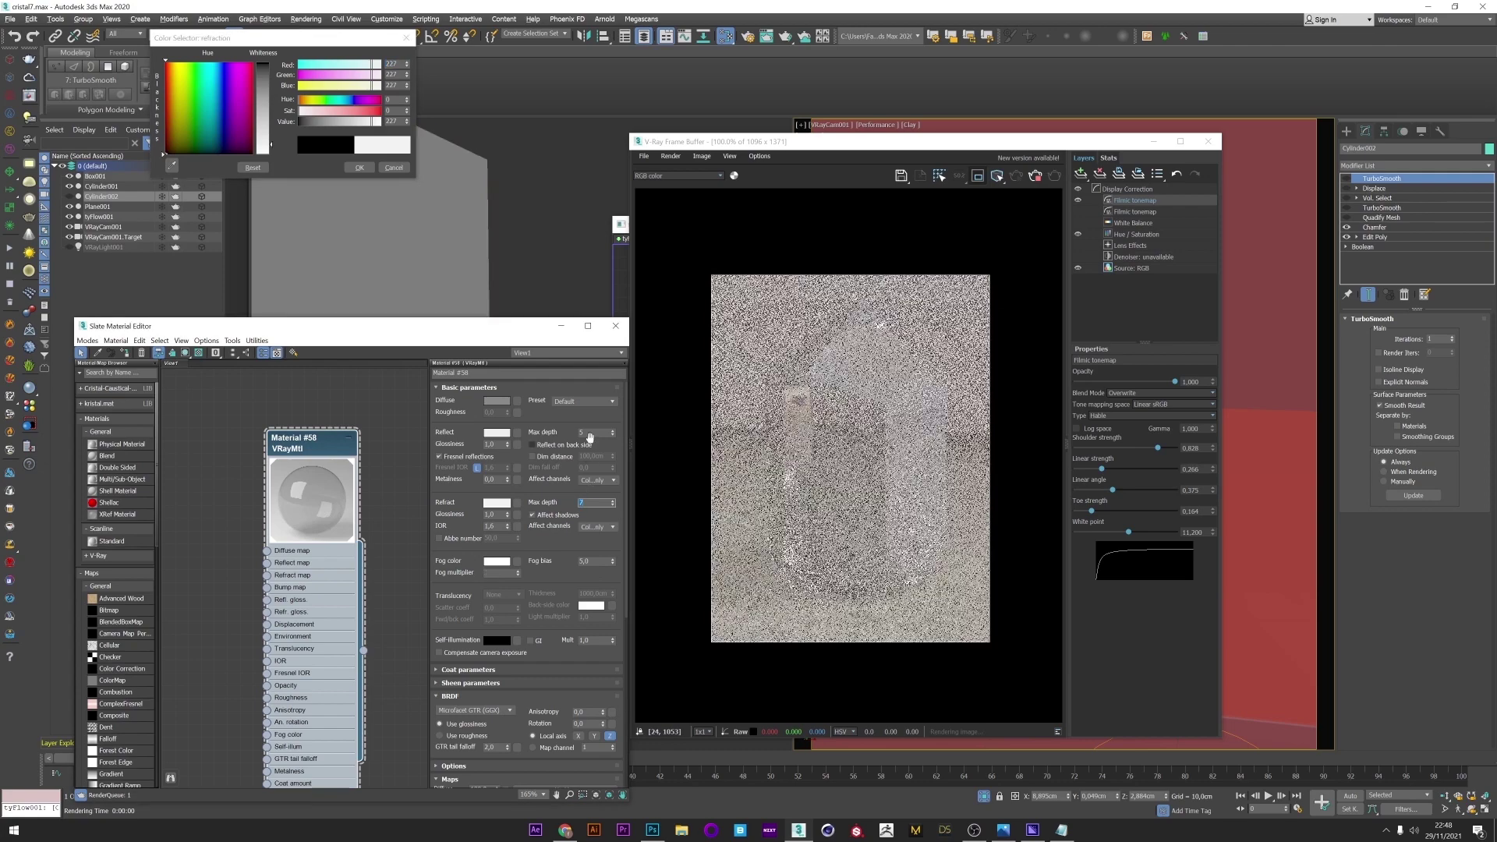
pyautogui.doubleClick(590, 433)
pyautogui.write('7')
pyautogui.press('Return')
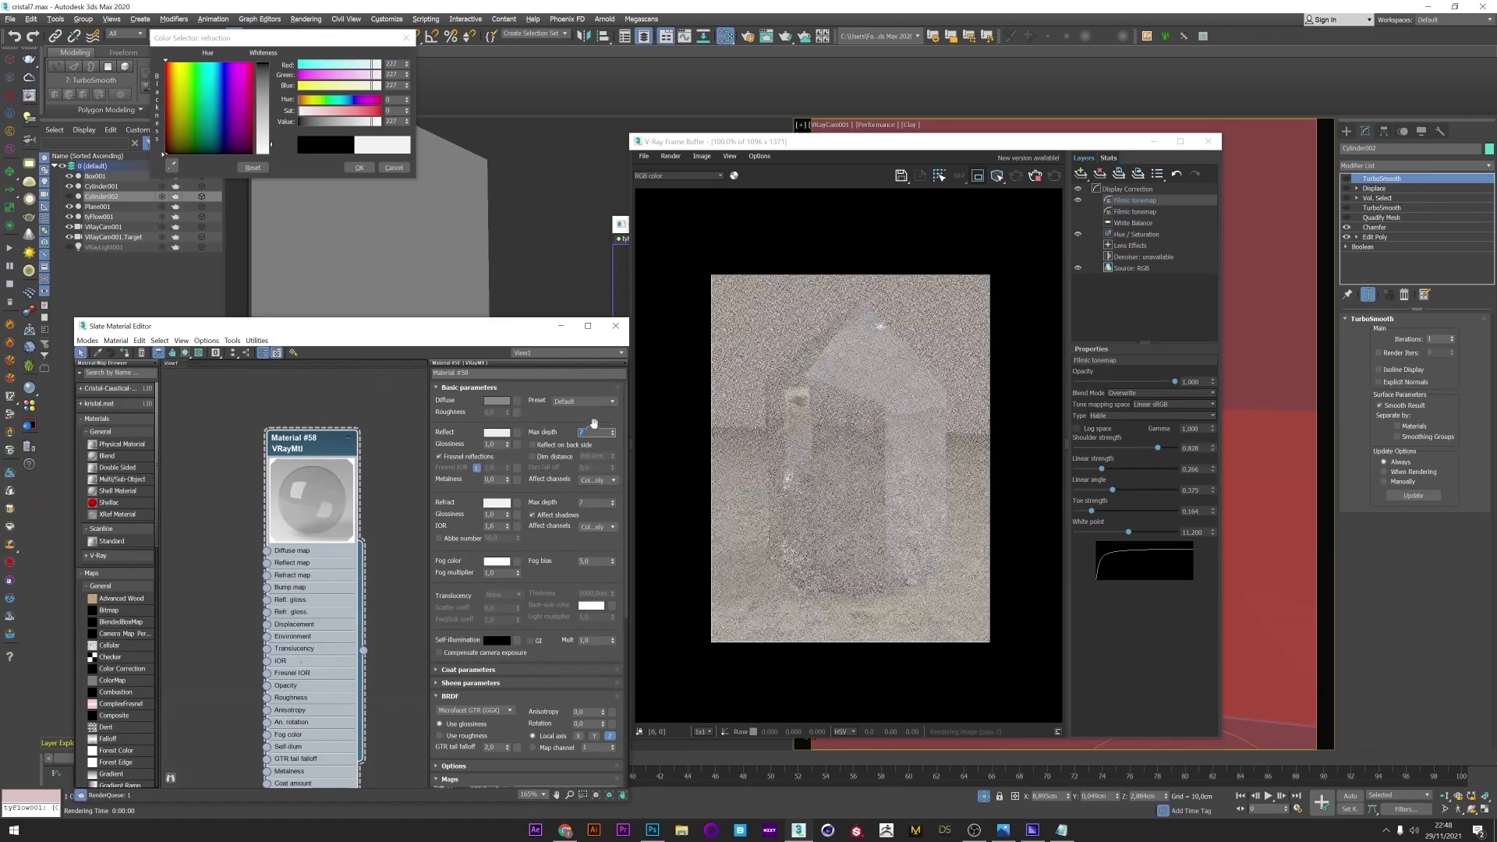
pyautogui.click(535, 446)
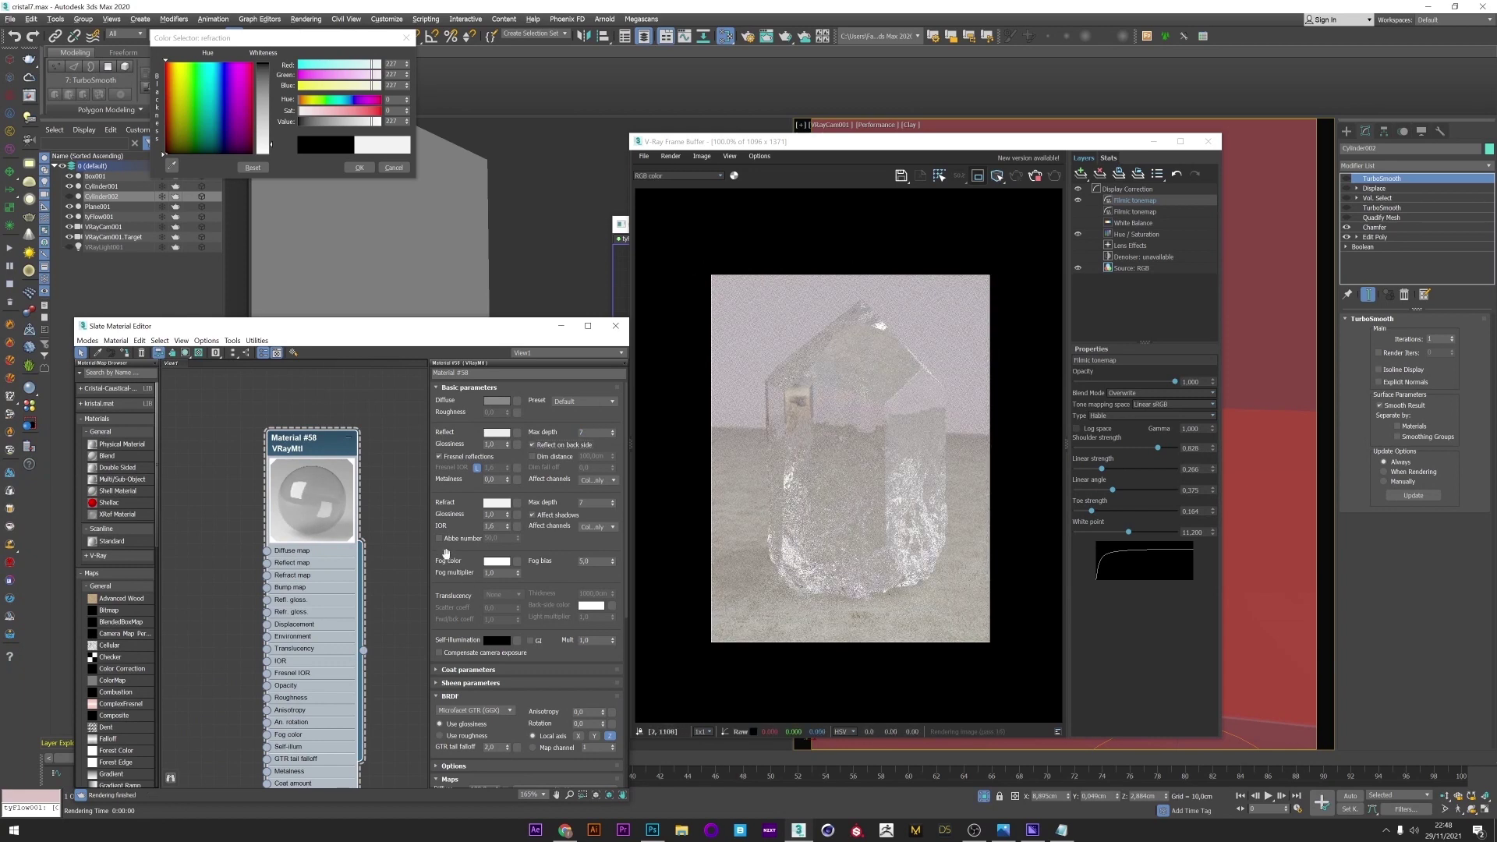
# Step: Try dispersion on the crystal material with an Abbe number of 5, and switch it back off
pyautogui.click(449, 538)
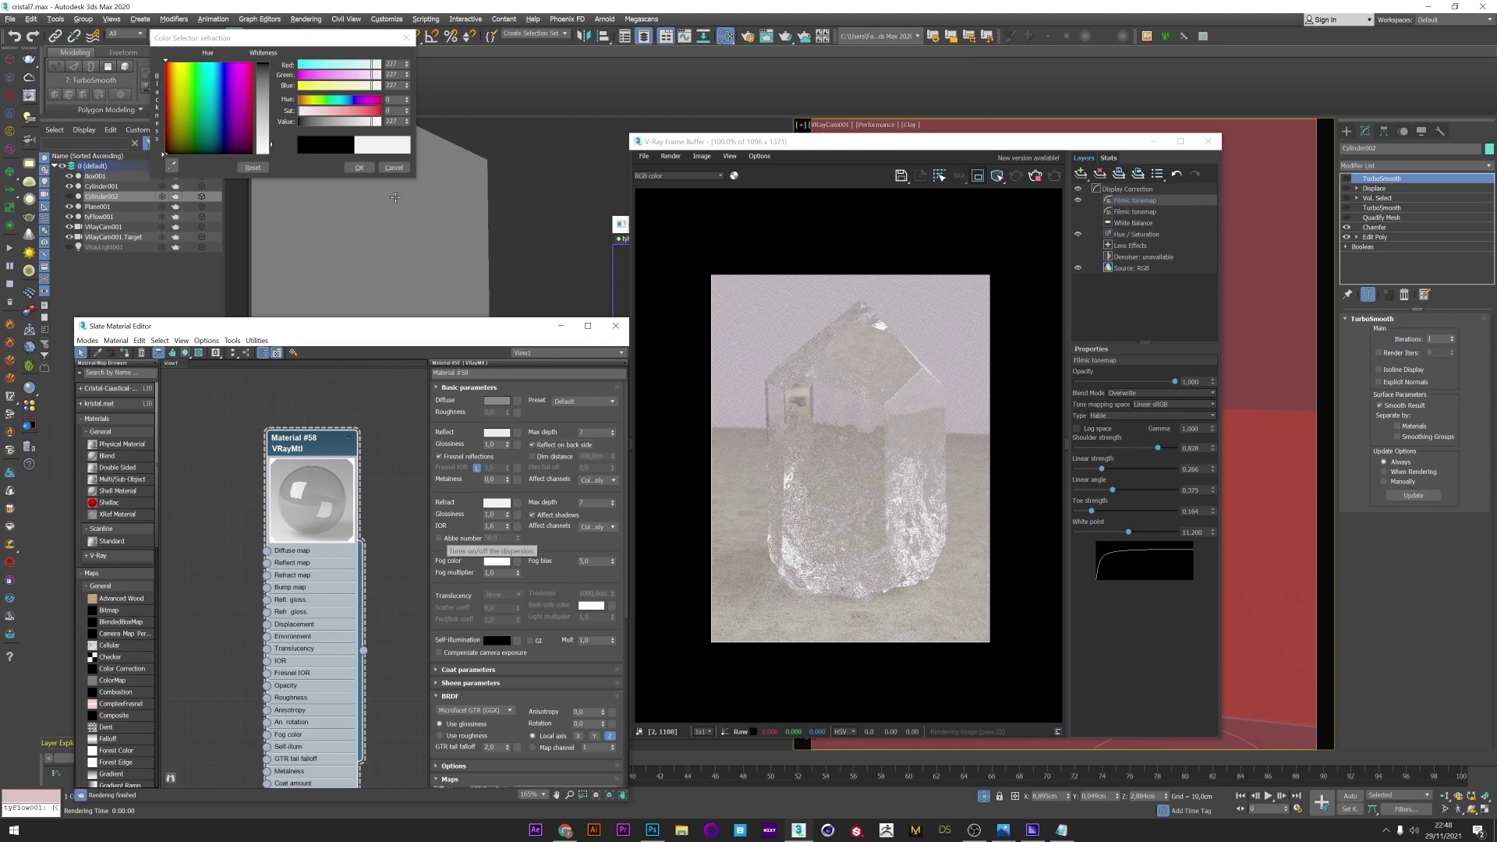
pyautogui.click(360, 167)
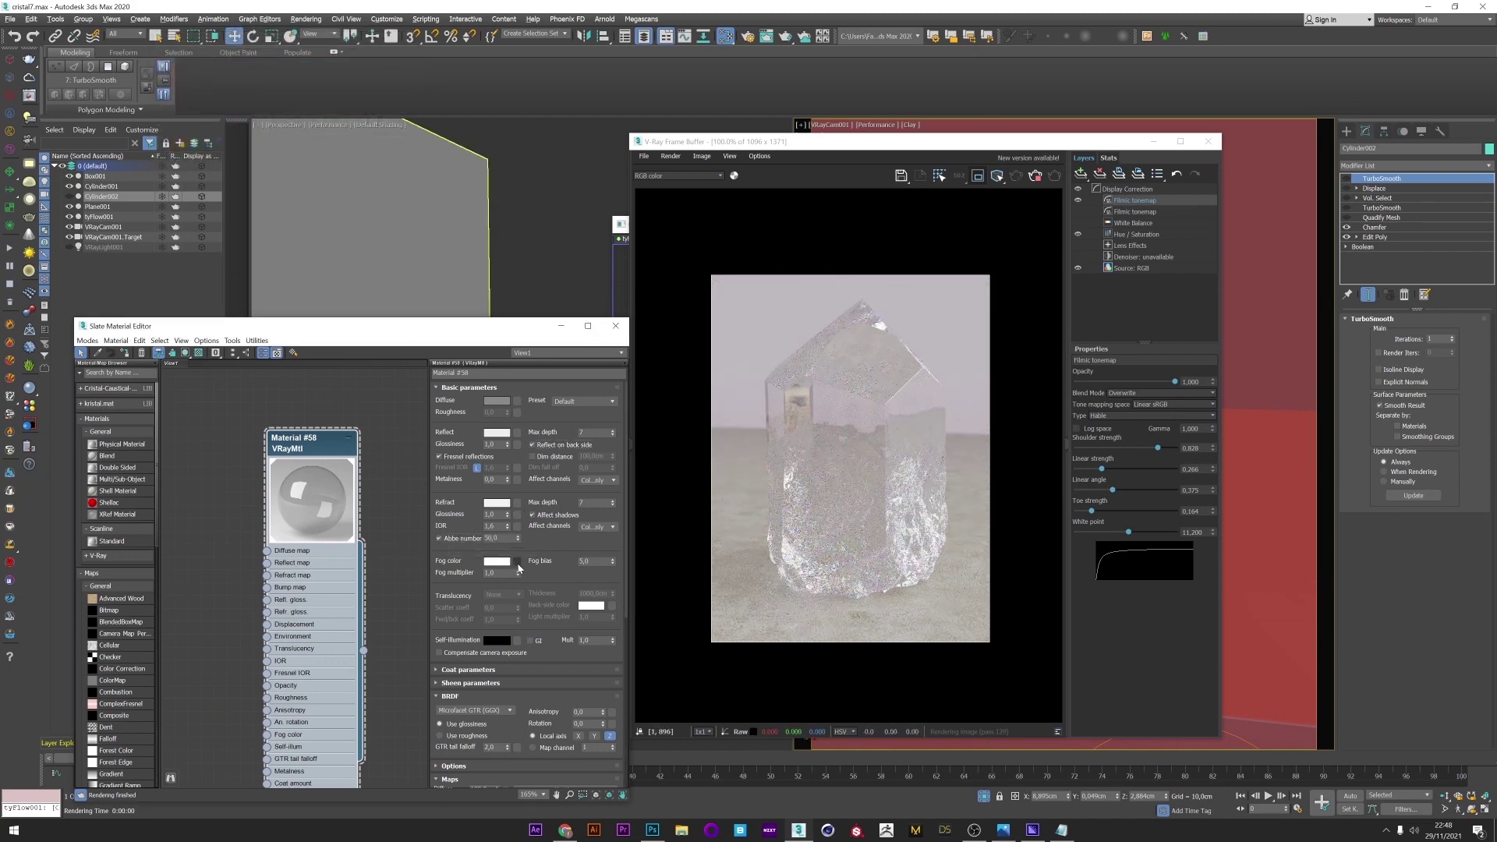
pyautogui.doubleClick(491, 538)
pyautogui.press('Return')
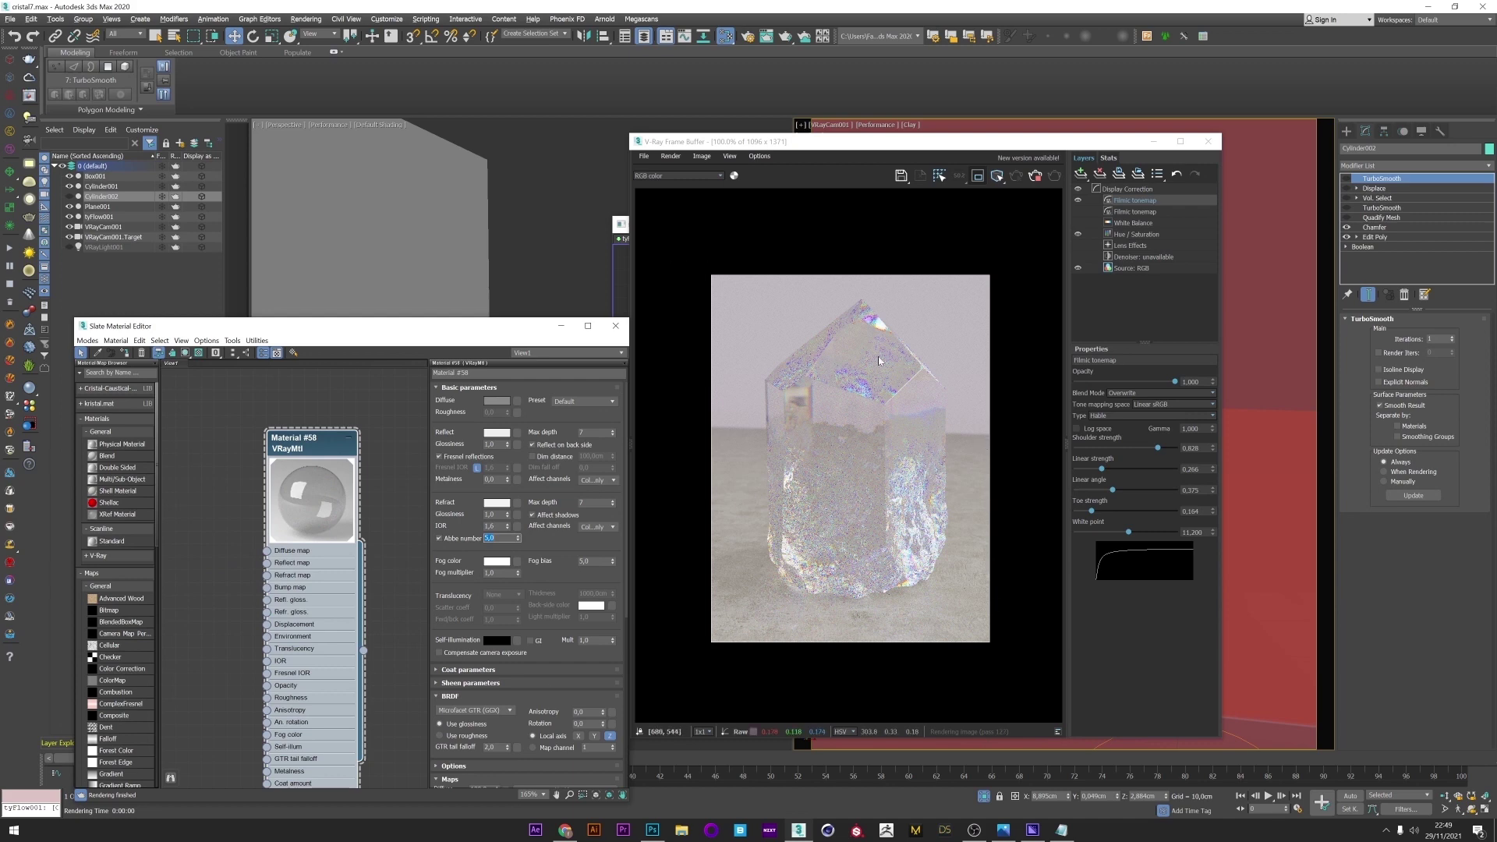
pyautogui.click(440, 539)
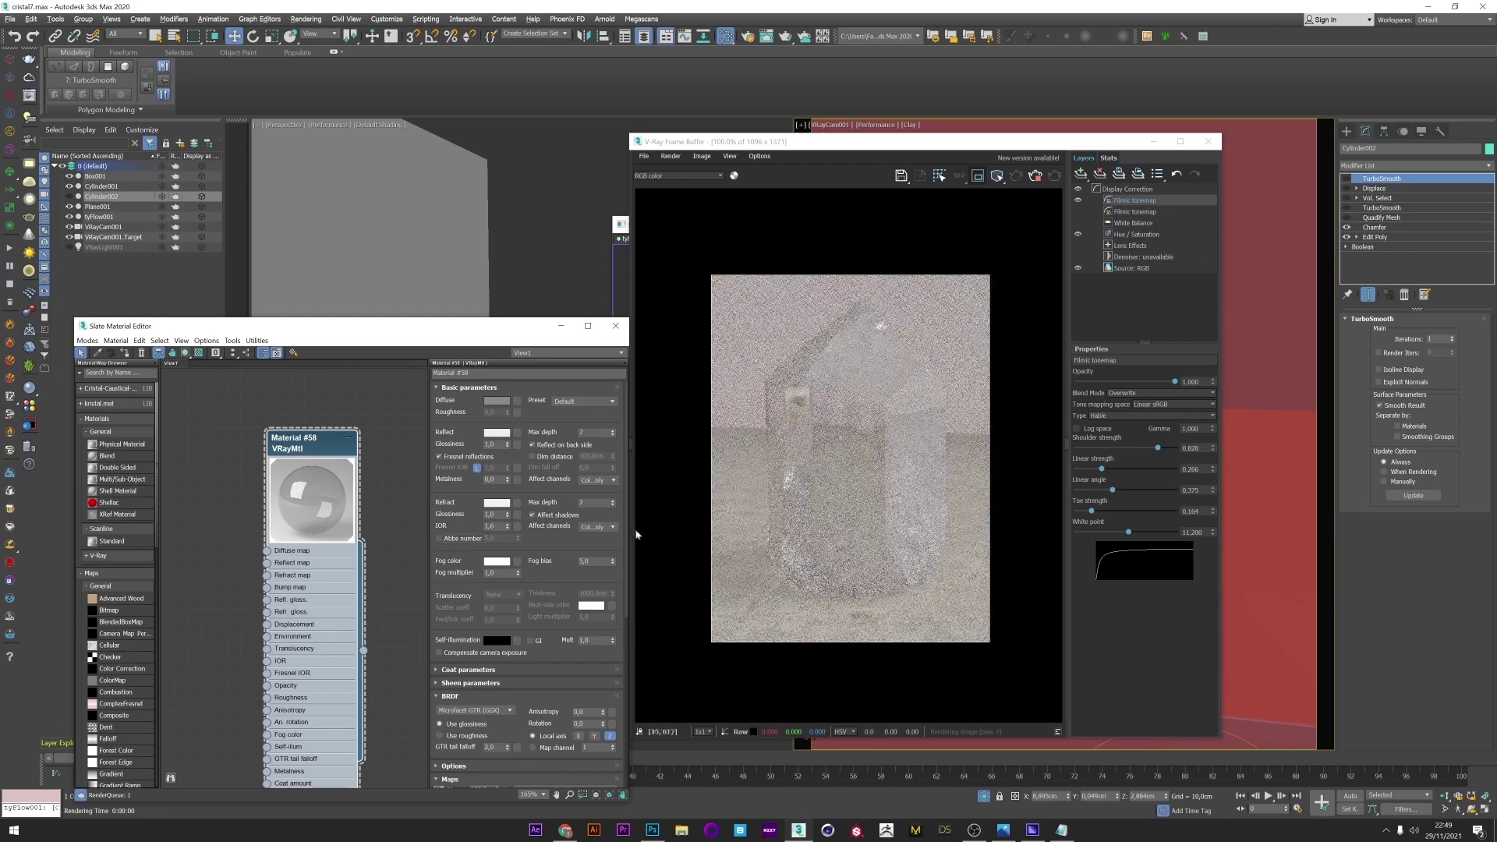
# Step: Tint the crystal material's fog color light orange and set the fog multiplier to 0.2
pyautogui.click(496, 561)
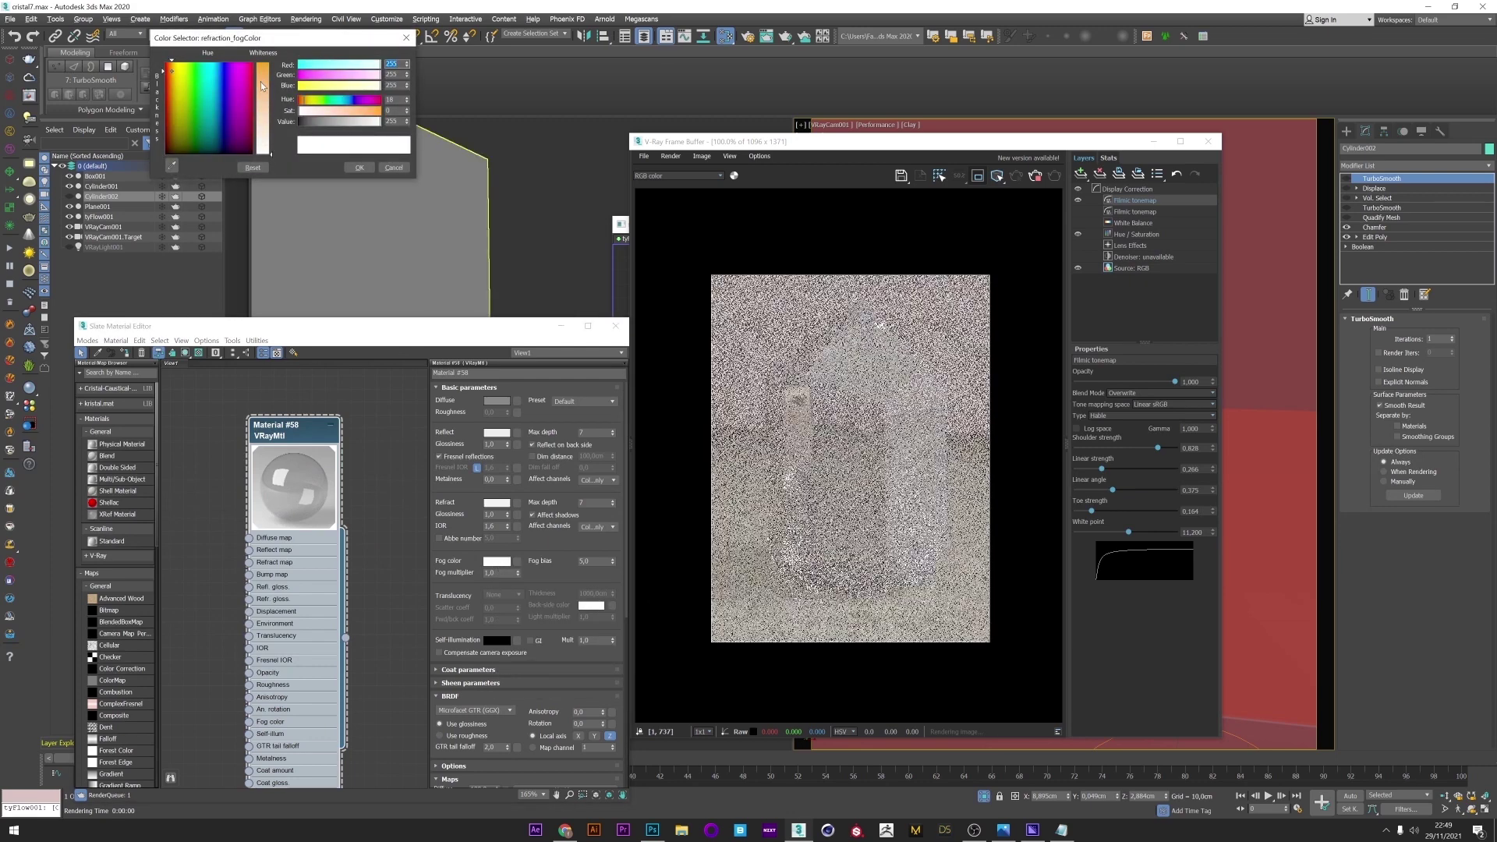
pyautogui.click(266, 85)
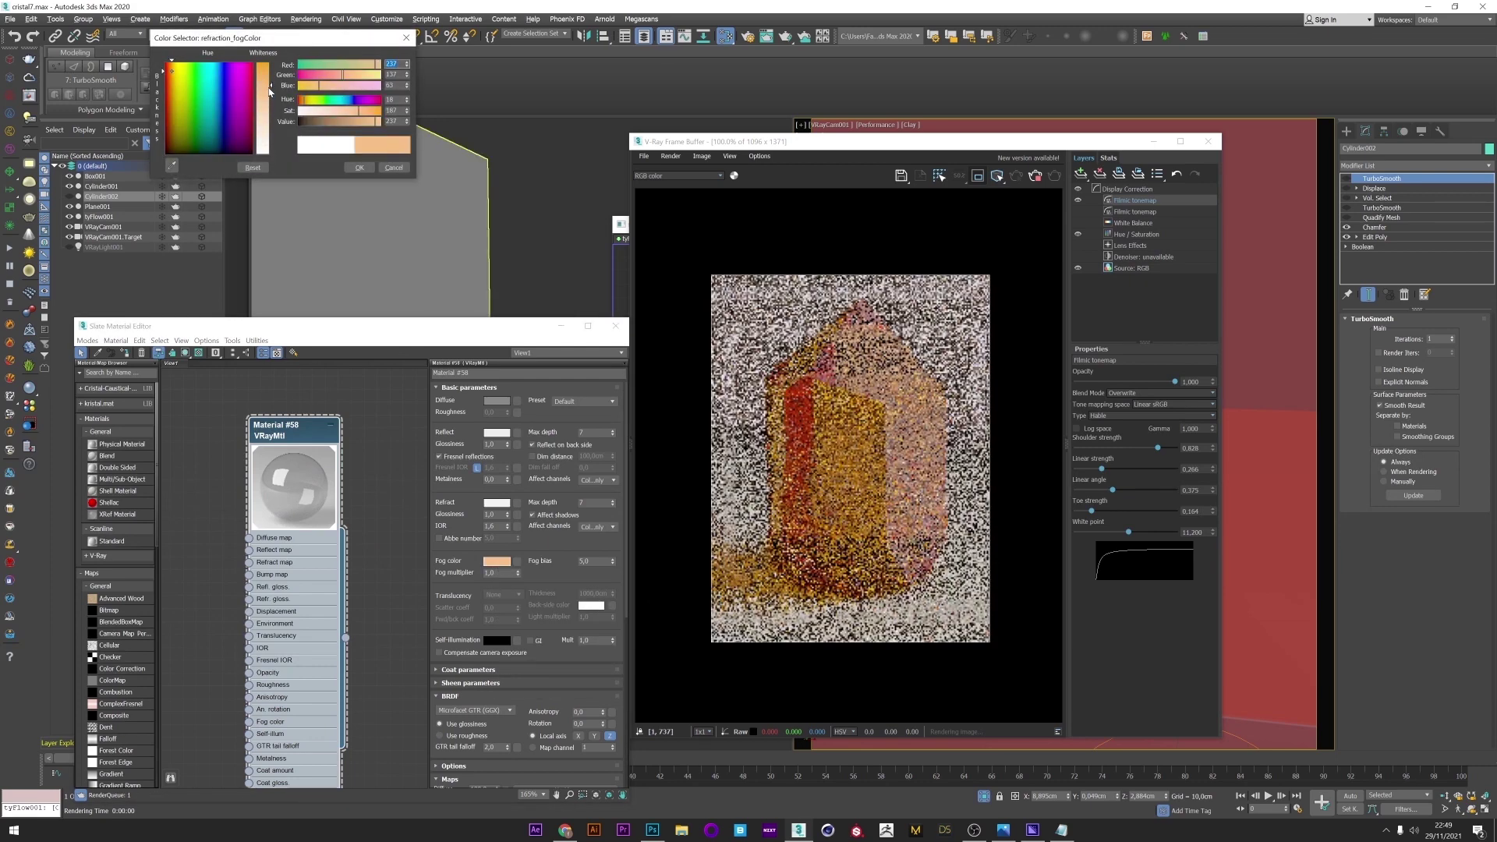
pyautogui.click(359, 167)
pyautogui.doubleClick(492, 574)
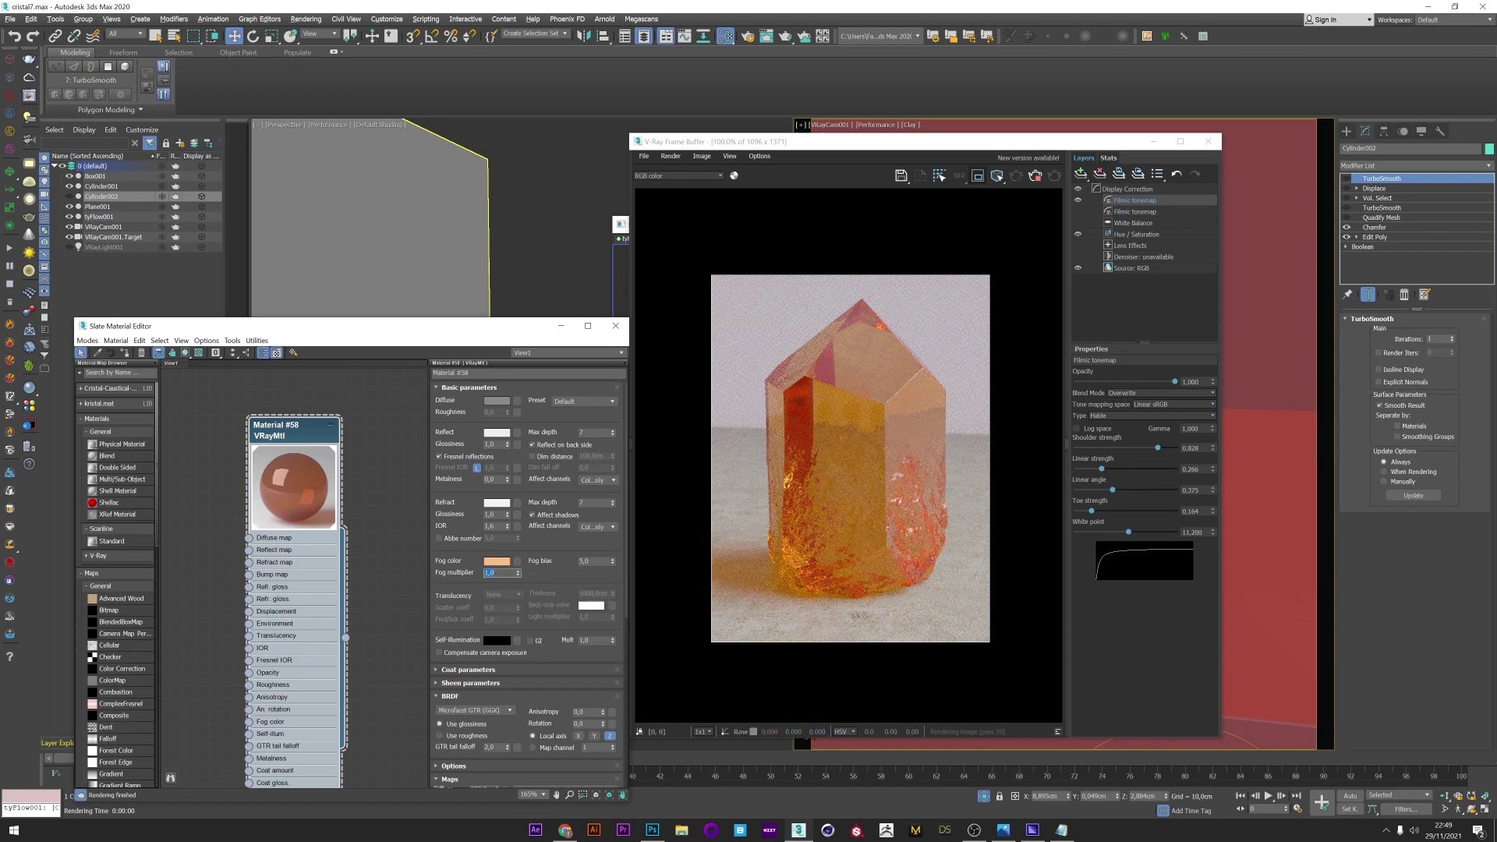
pyautogui.write('0,1')
pyautogui.press('Return')
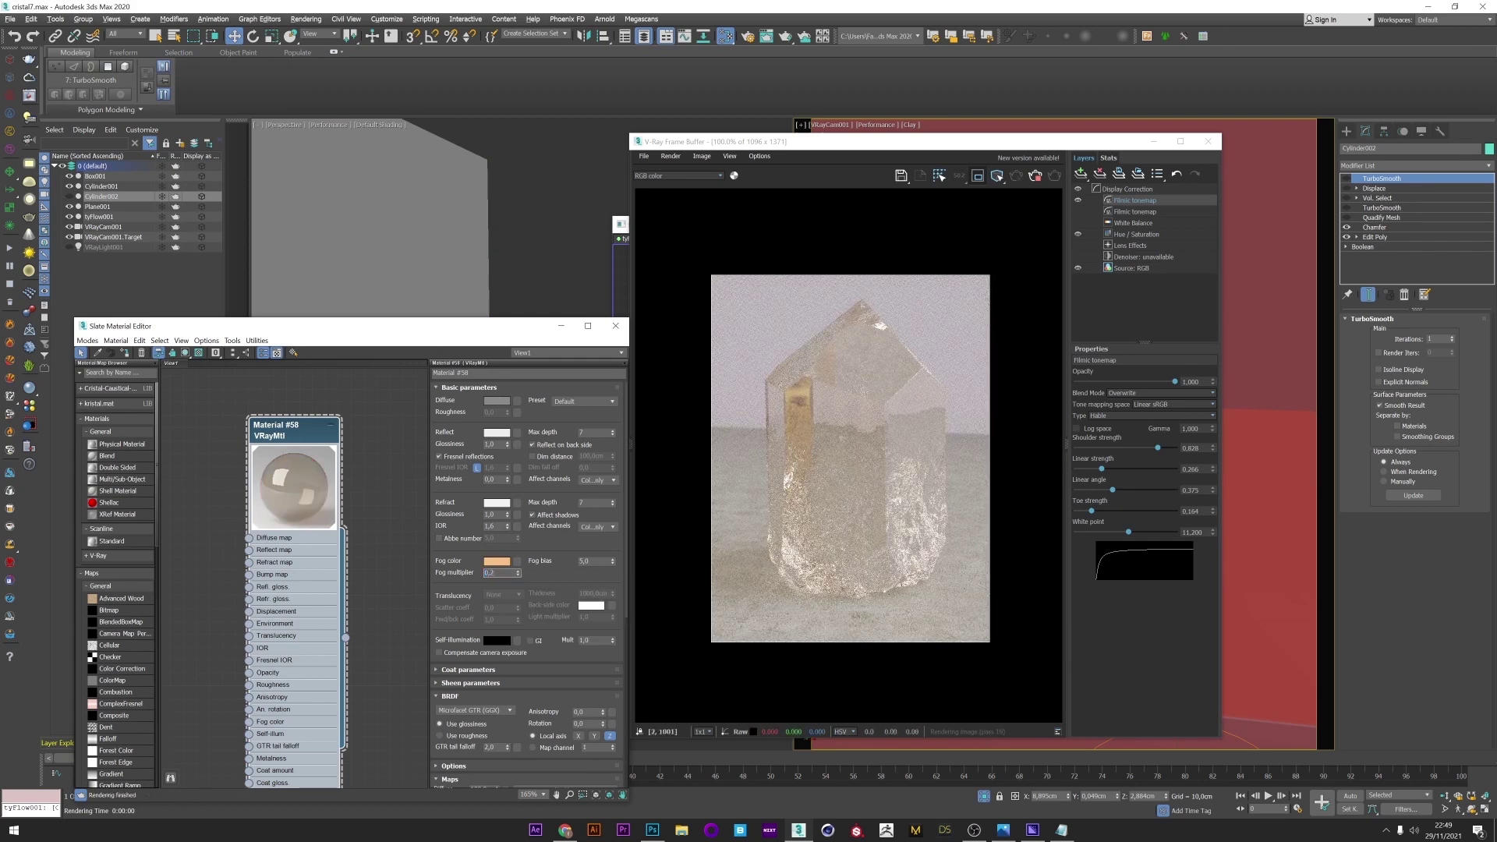
# Step: Set the crystal material's fog bias to 2 after trying lower values
pyautogui.doubleClick(585, 562)
pyautogui.write('-')
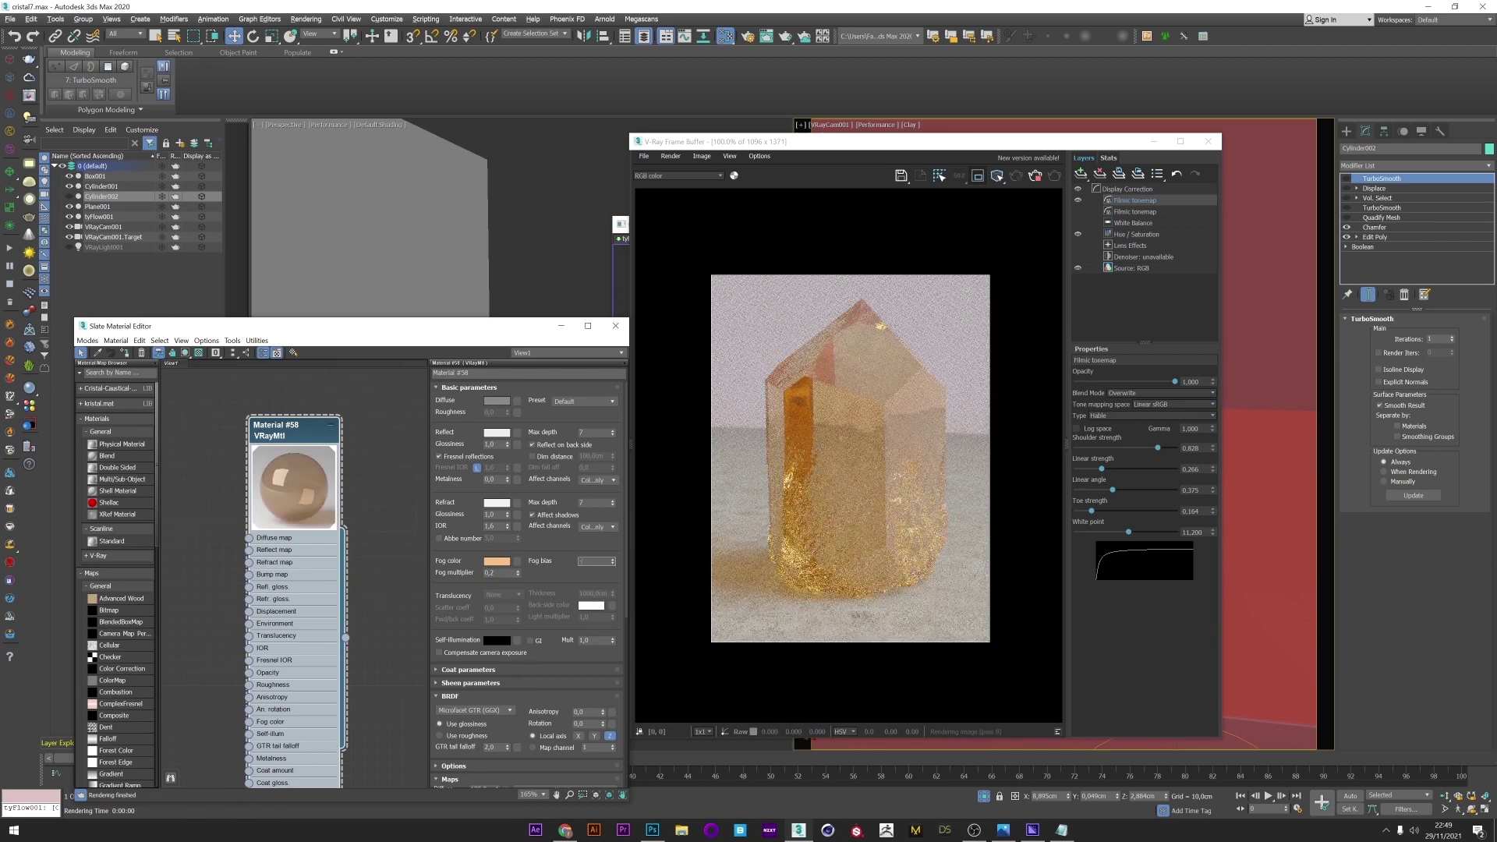
pyautogui.write('1')
pyautogui.press('Return')
pyautogui.write('0')
pyautogui.press('Return')
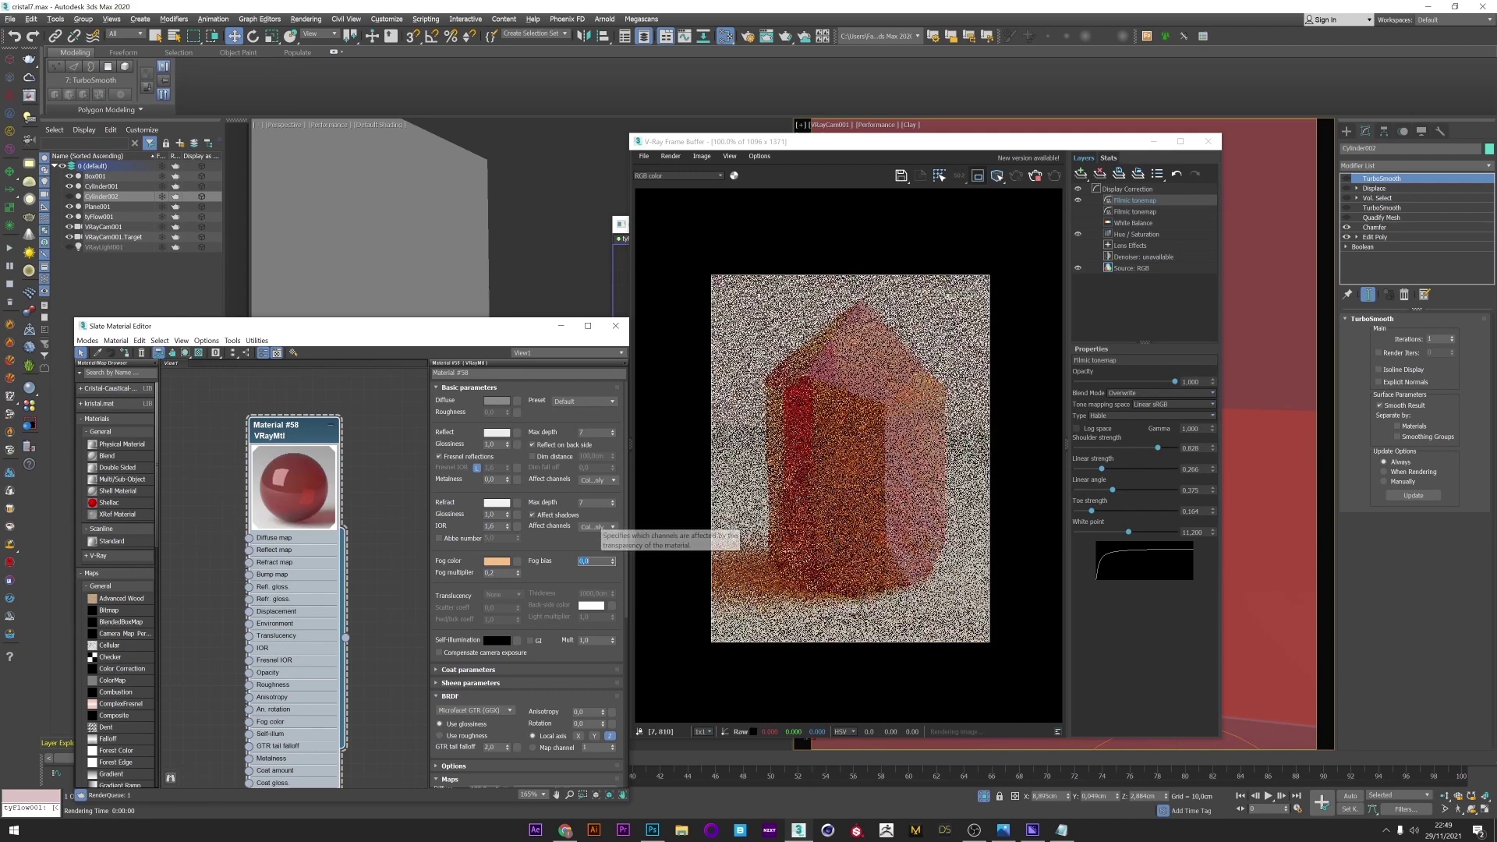
pyautogui.write('2')
pyautogui.press('Return')
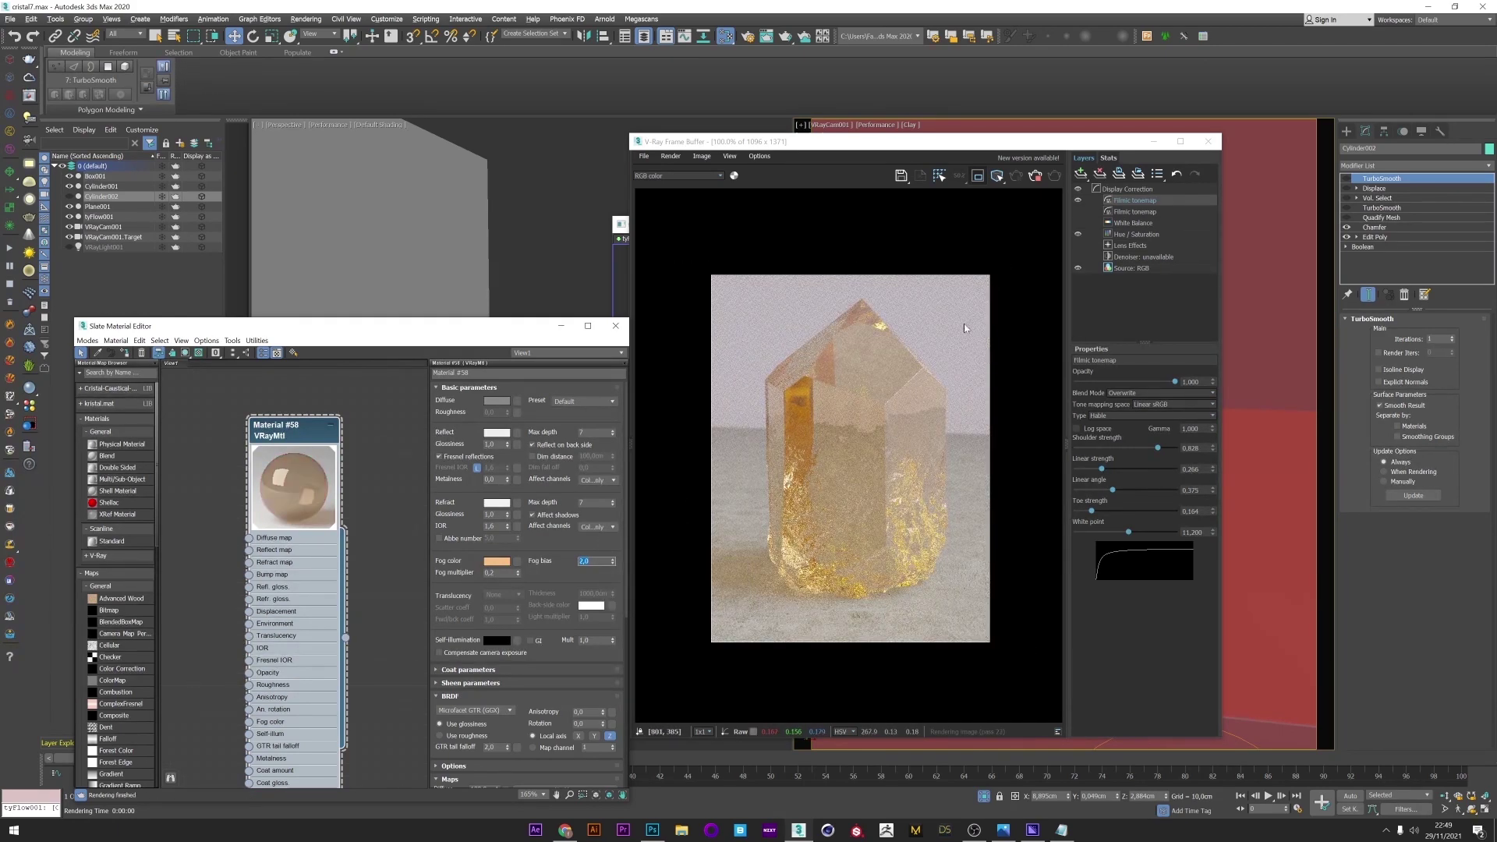
# Step: Stop the live render, open the tyFlow001 editor at its Birth operator, and arrange the windows to uncover the camera view
pyautogui.click(1036, 177)
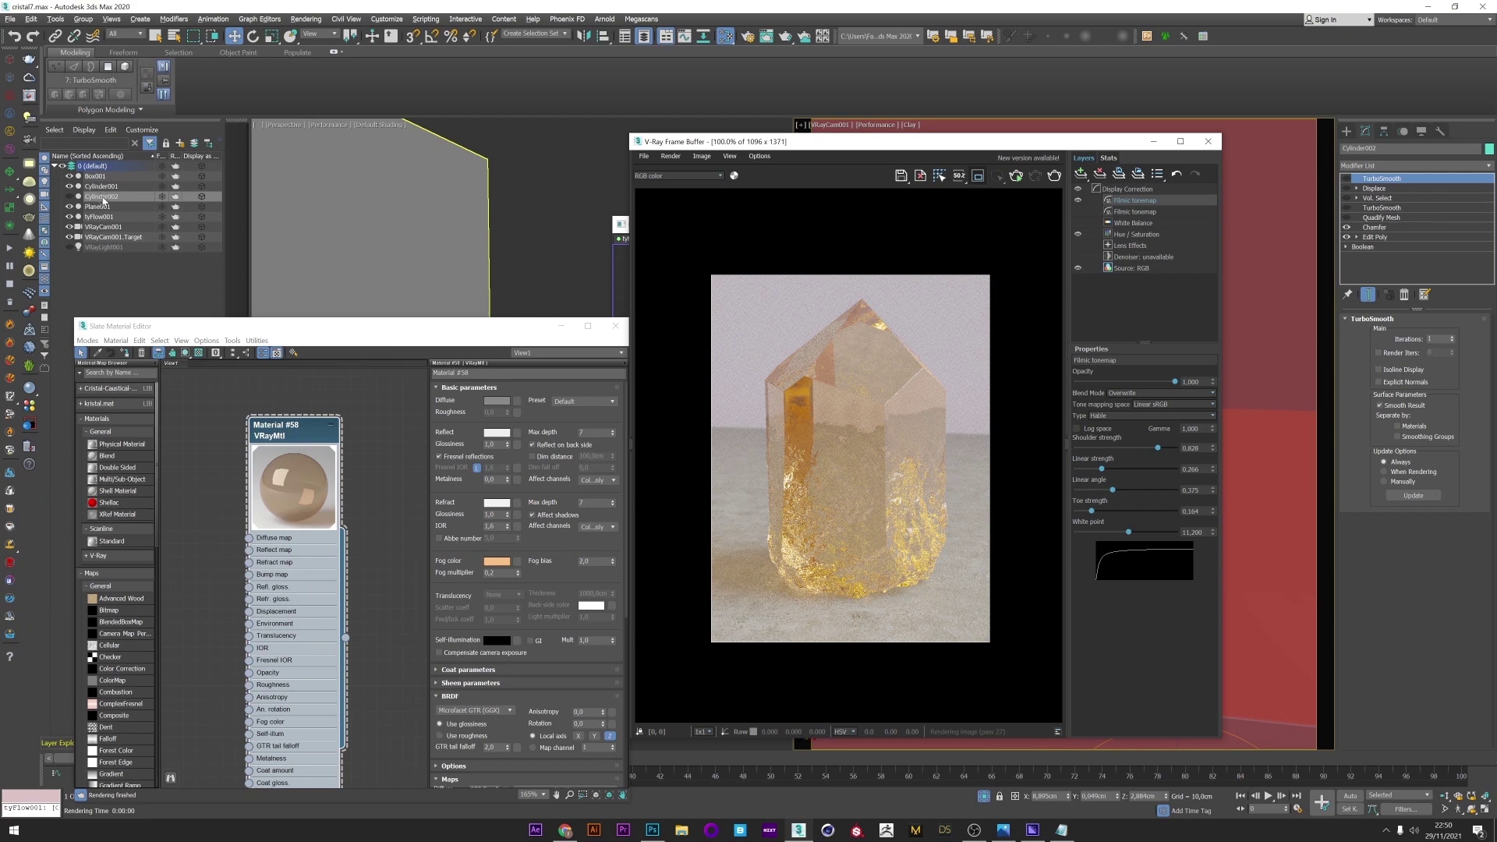
pyautogui.click(99, 216)
pyautogui.click(1407, 345)
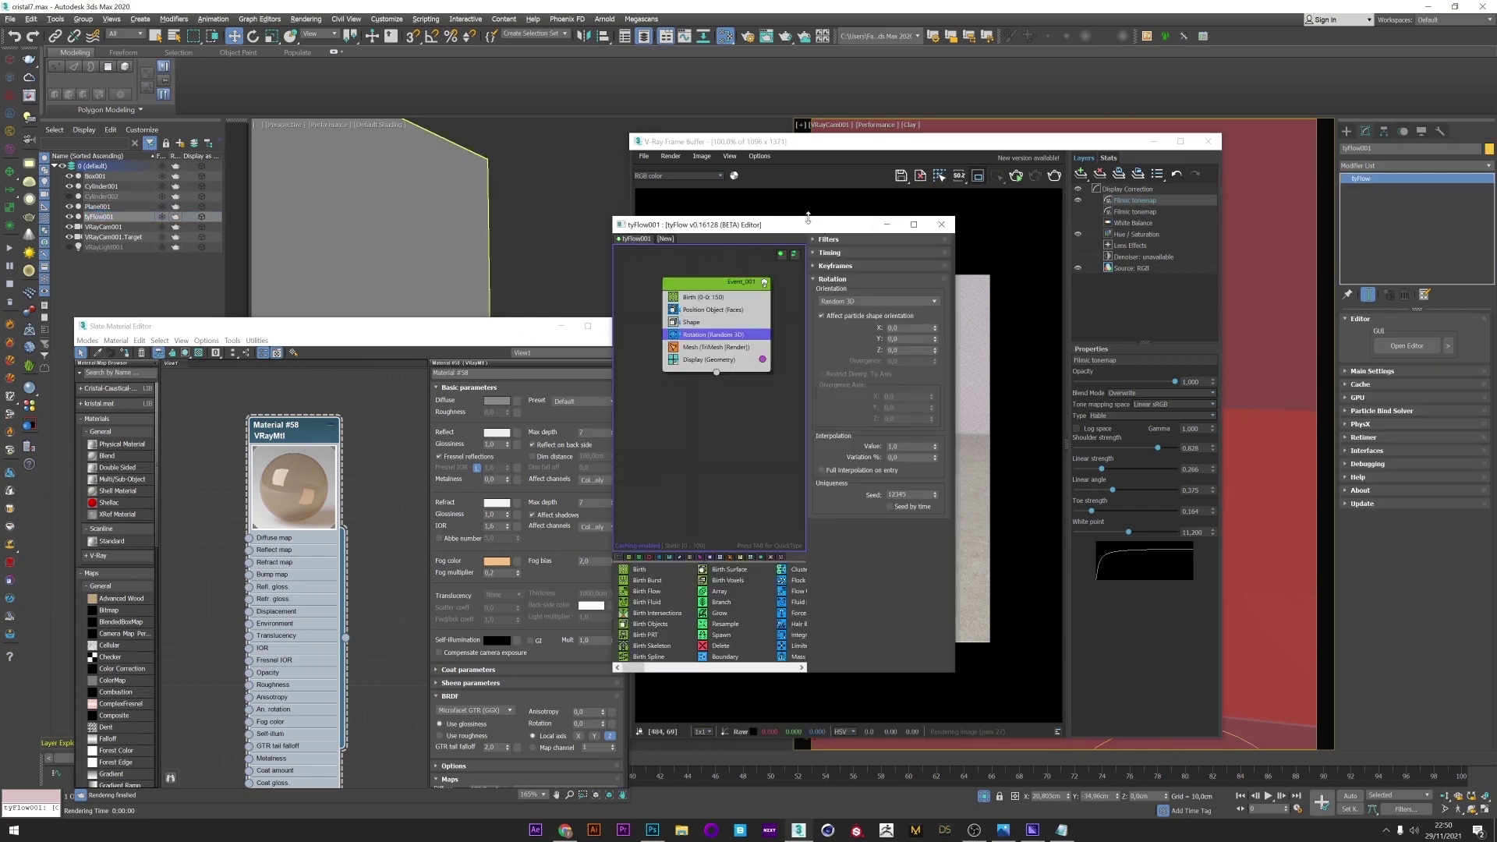
pyautogui.click(882, 351)
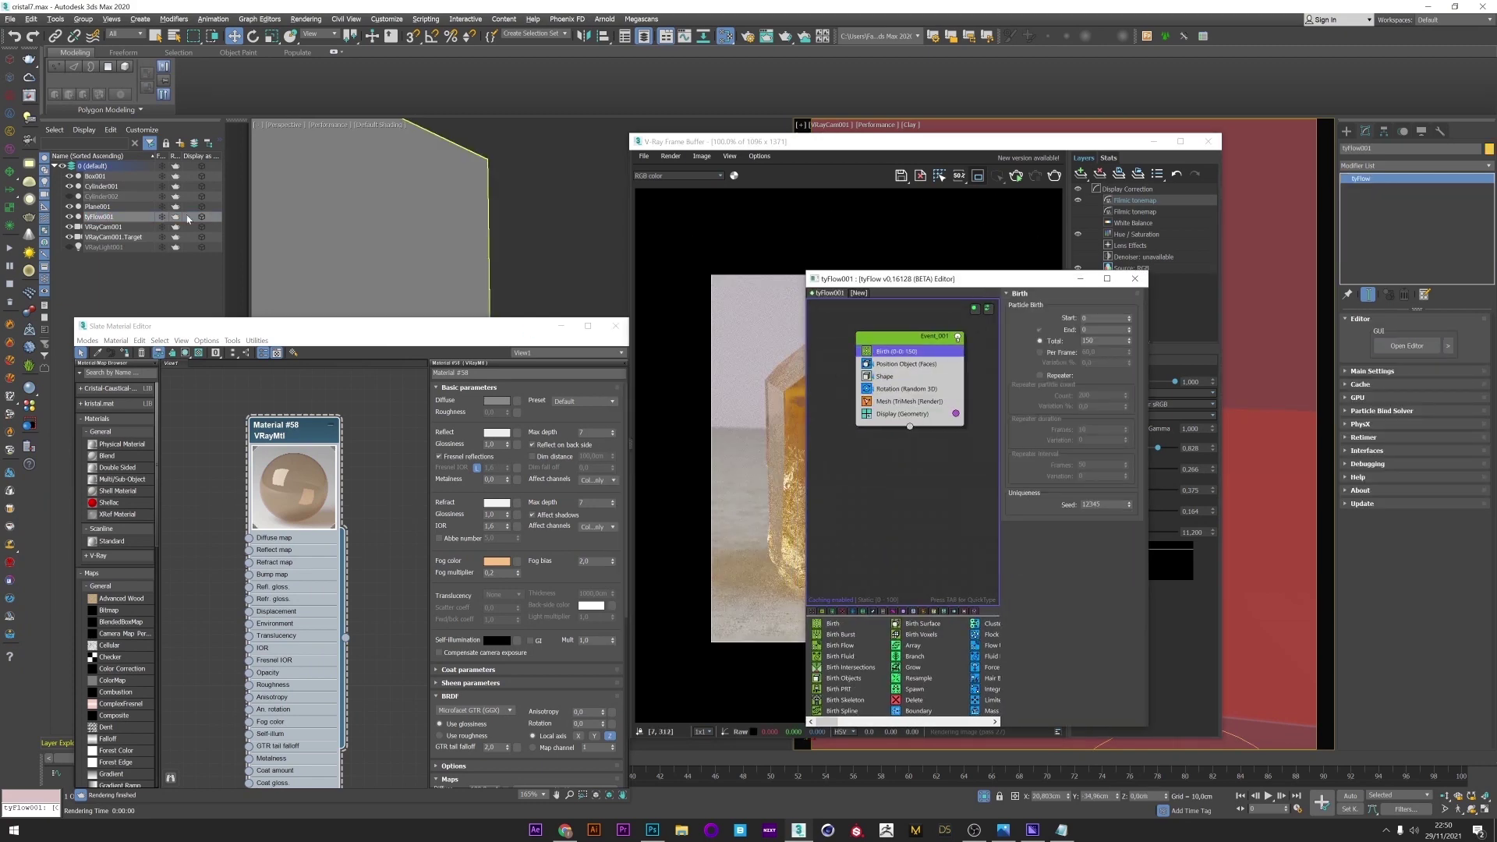
pyautogui.moveTo(702, 141); pyautogui.dragTo(324, 223)
pyautogui.moveTo(975, 279); pyautogui.dragTo(1301, 297)
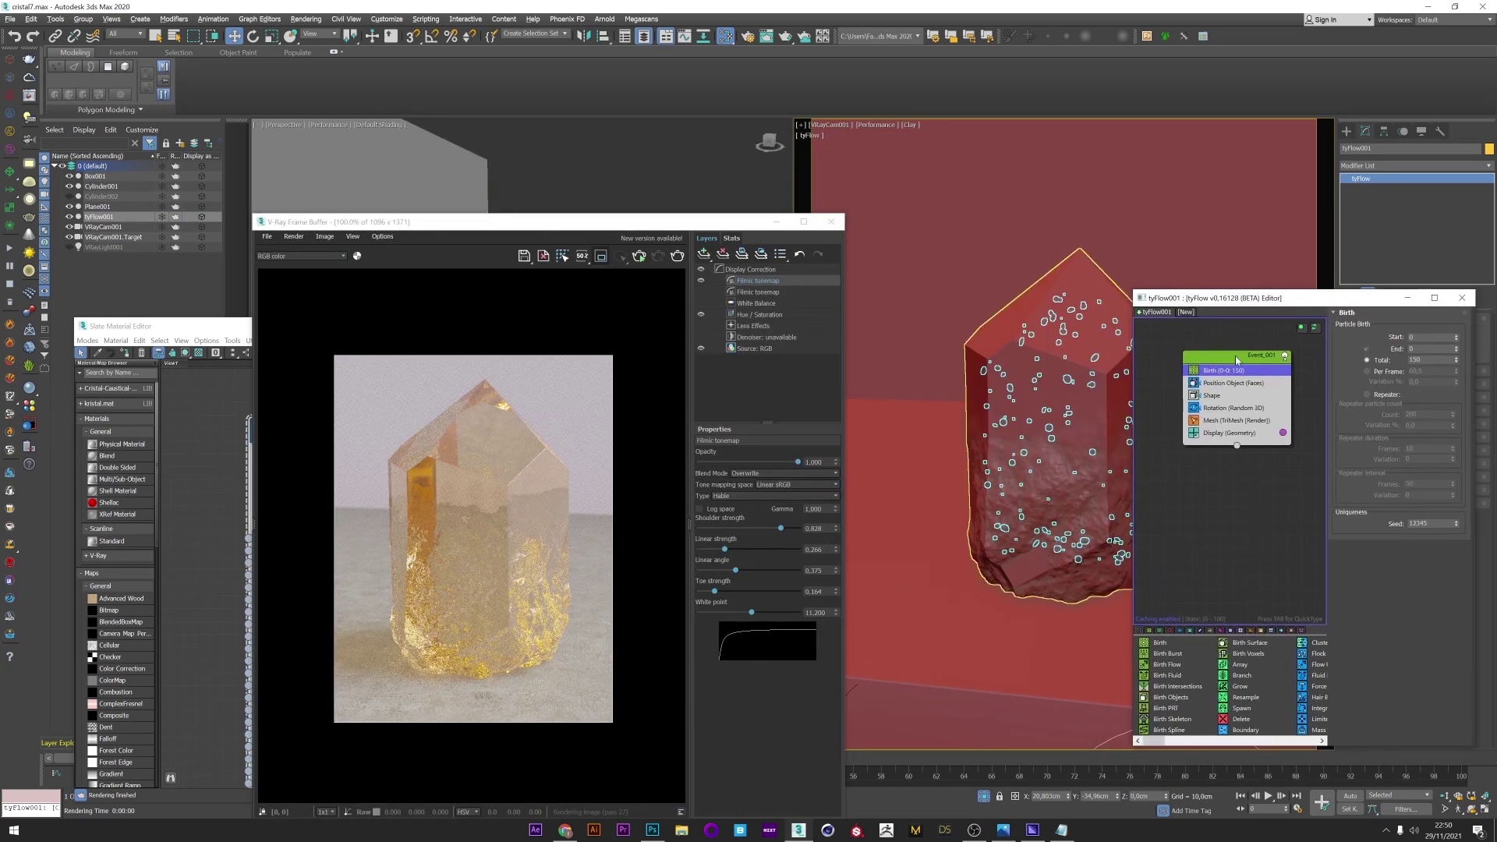
# Step: Inspect the Position Object operator's settings and briefly unhide its emitter Cylinder002 in the viewport
pyautogui.click(1235, 387)
pyautogui.click(1365, 348)
pyautogui.click(104, 198)
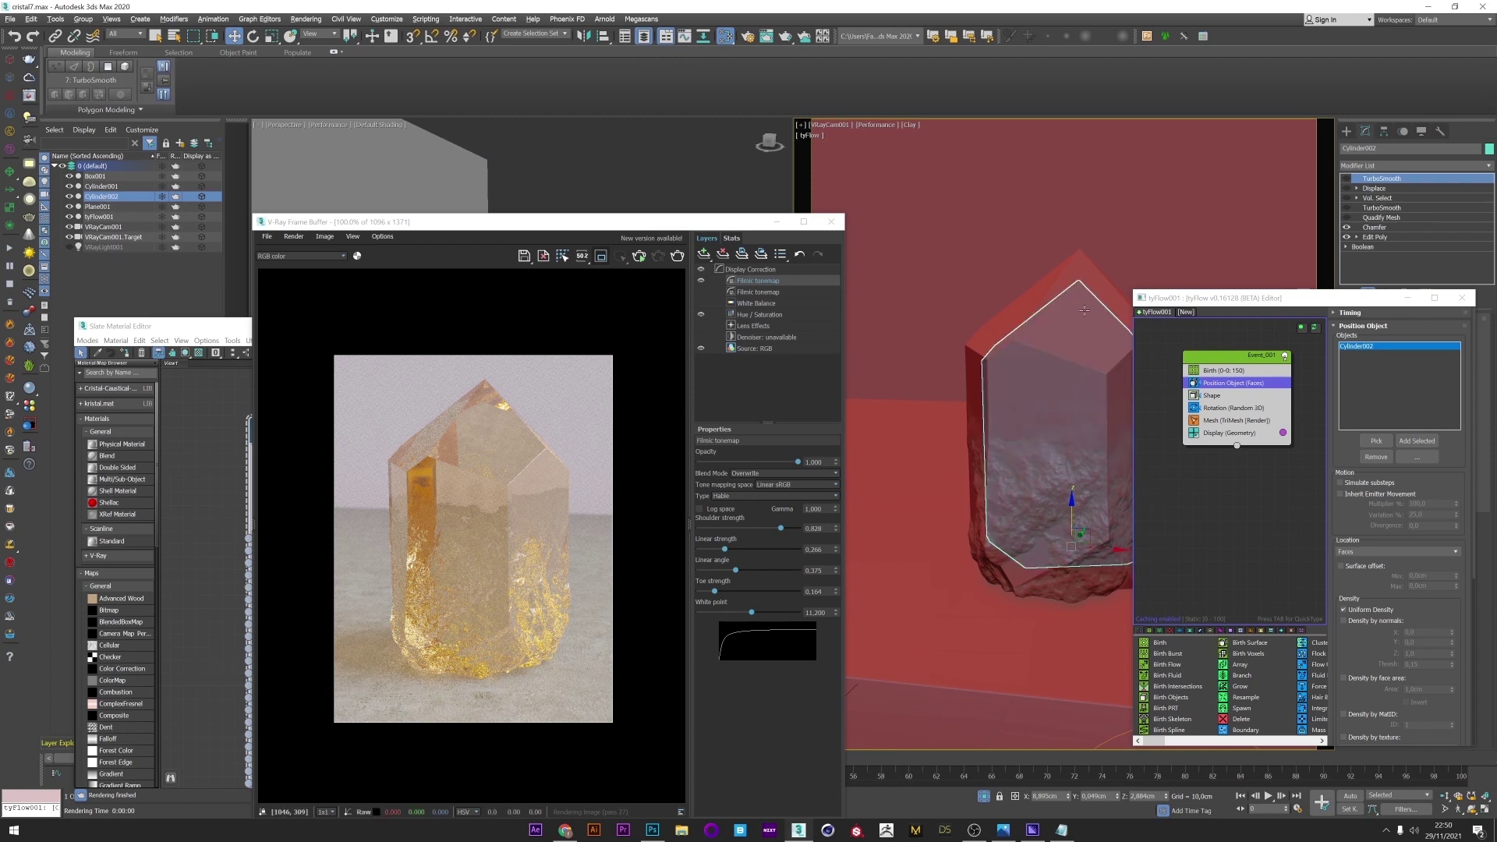
pyautogui.click(68, 197)
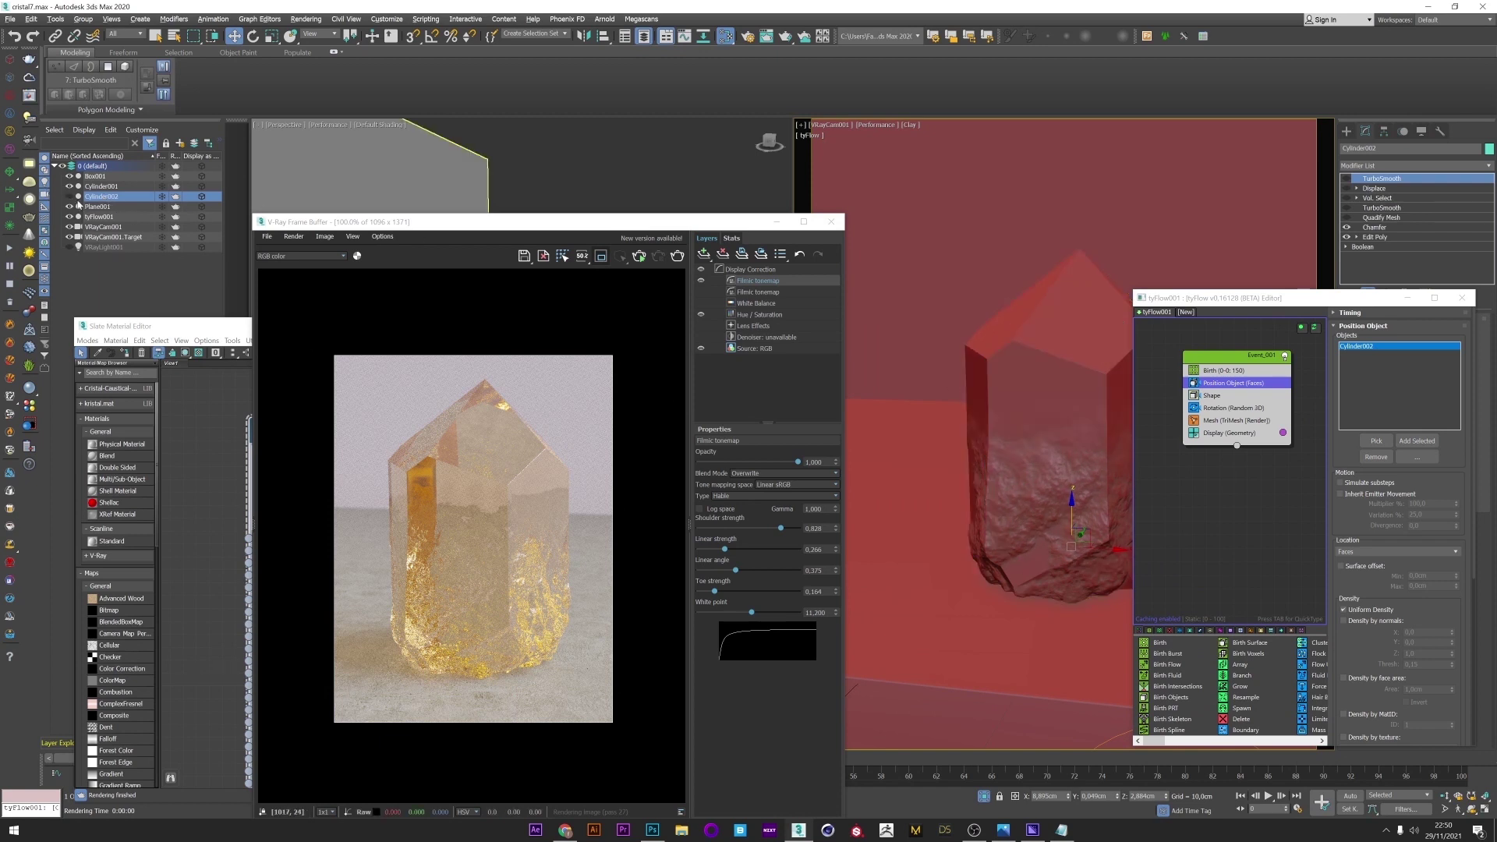
# Step: Inspect the Shape operator's Geosphere and Pebbles entries and the Rotation operator's settings for tyFlow001
pyautogui.click(1221, 397)
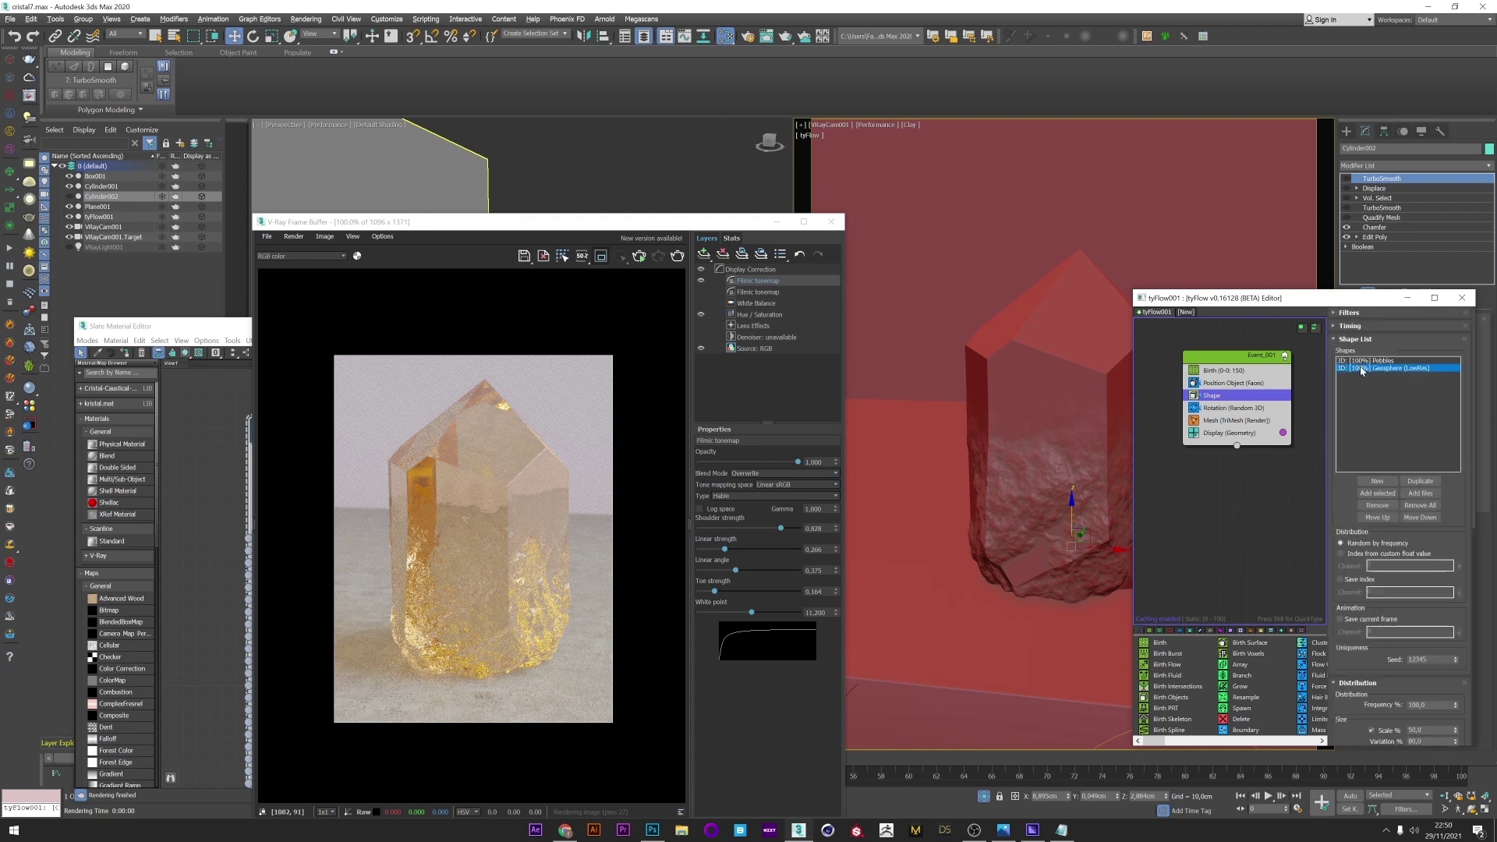
pyautogui.click(1390, 361)
pyautogui.click(102, 217)
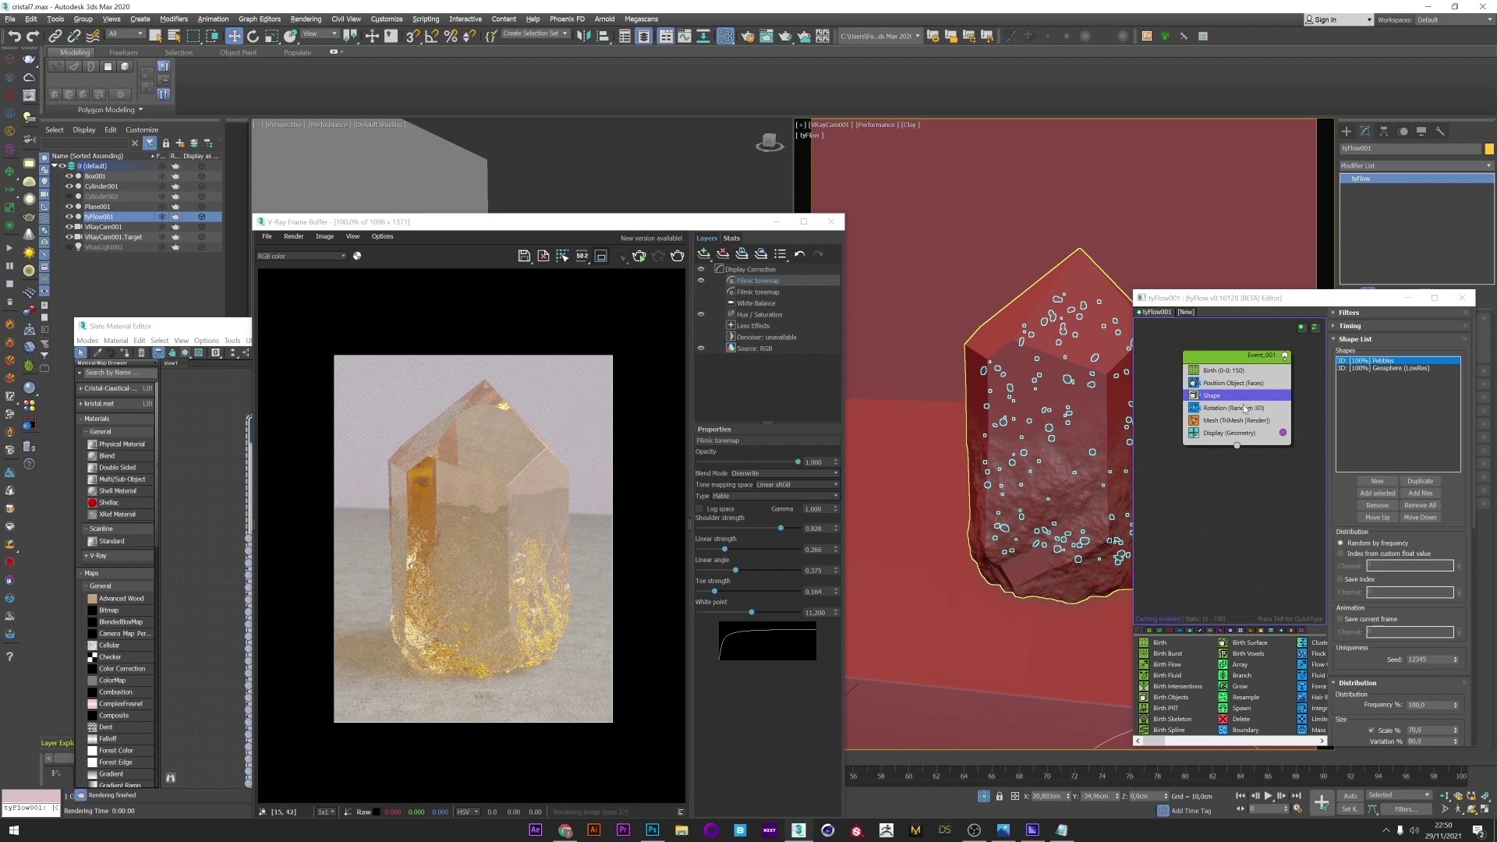
pyautogui.click(1236, 410)
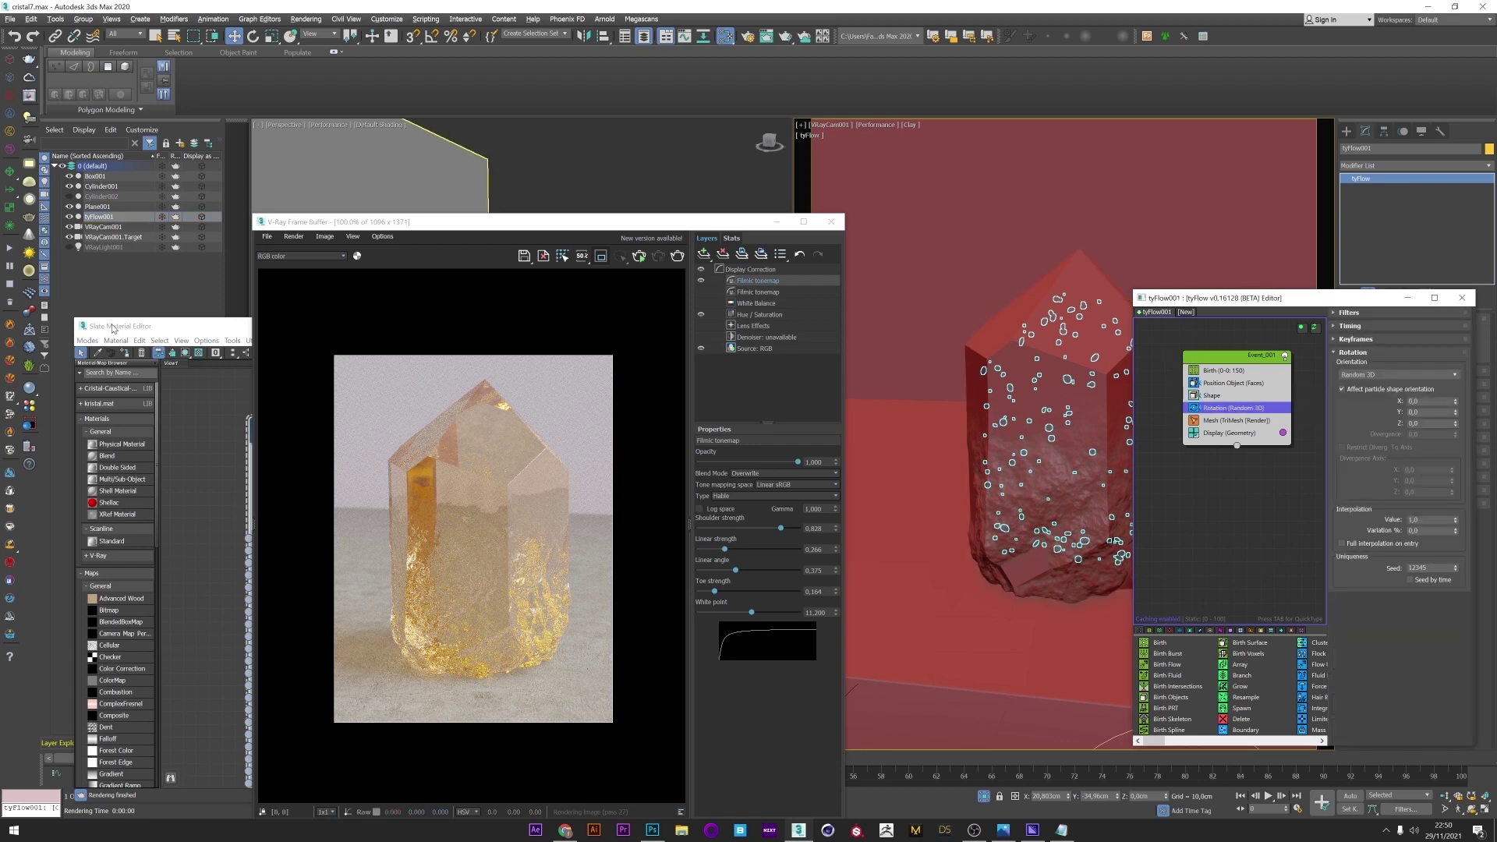
# Step: Open the tyFlow particles' VRayMtl, Material #48, in the Slate Material Editor and choose the Glass preset
pyautogui.click(115, 328)
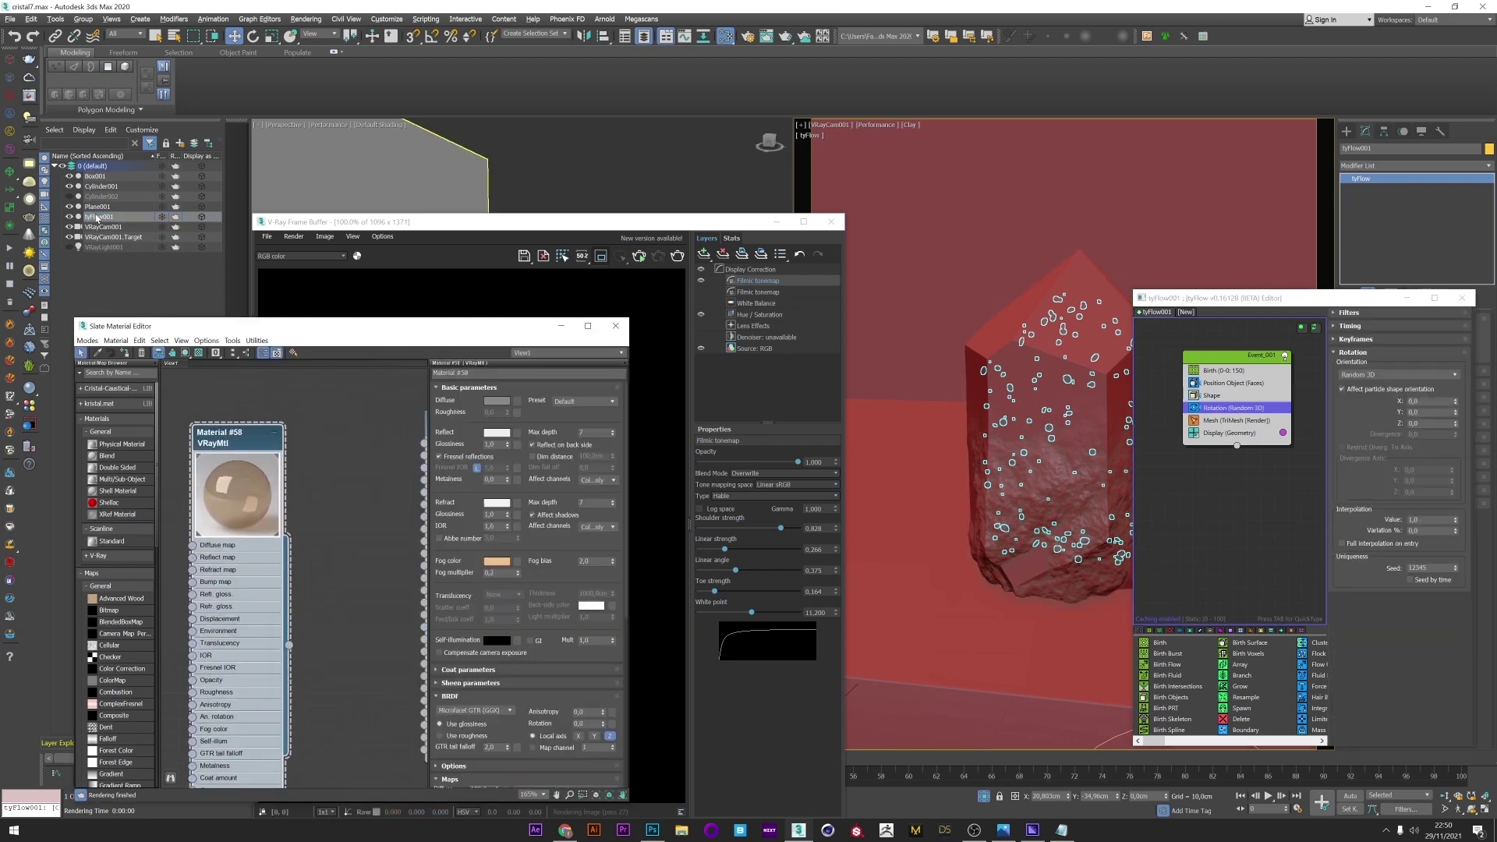
pyautogui.click(99, 355)
pyautogui.click(98, 217)
pyautogui.doubleClick(280, 417)
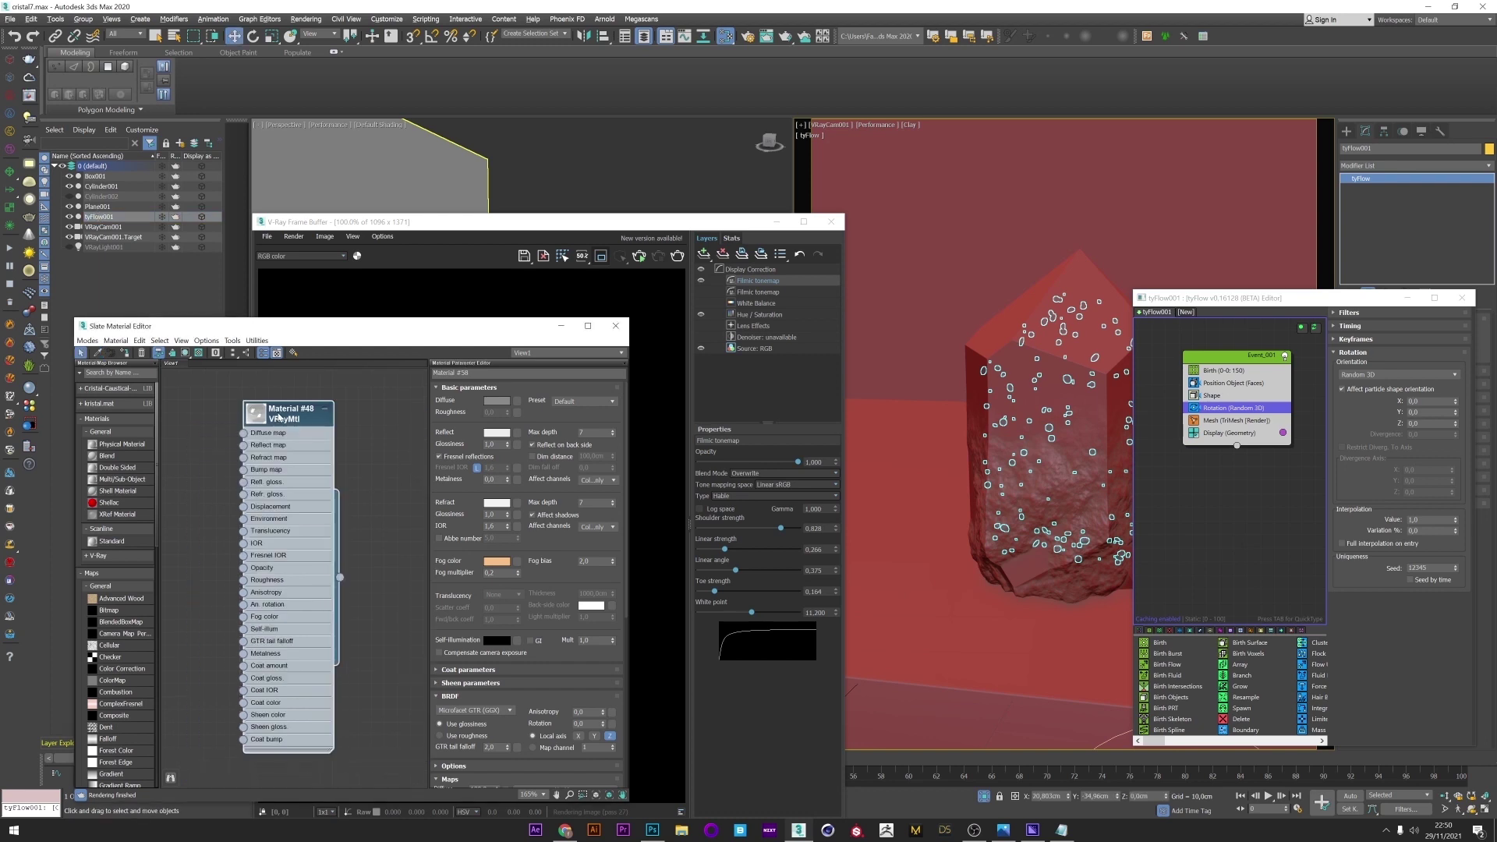
pyautogui.click(585, 401)
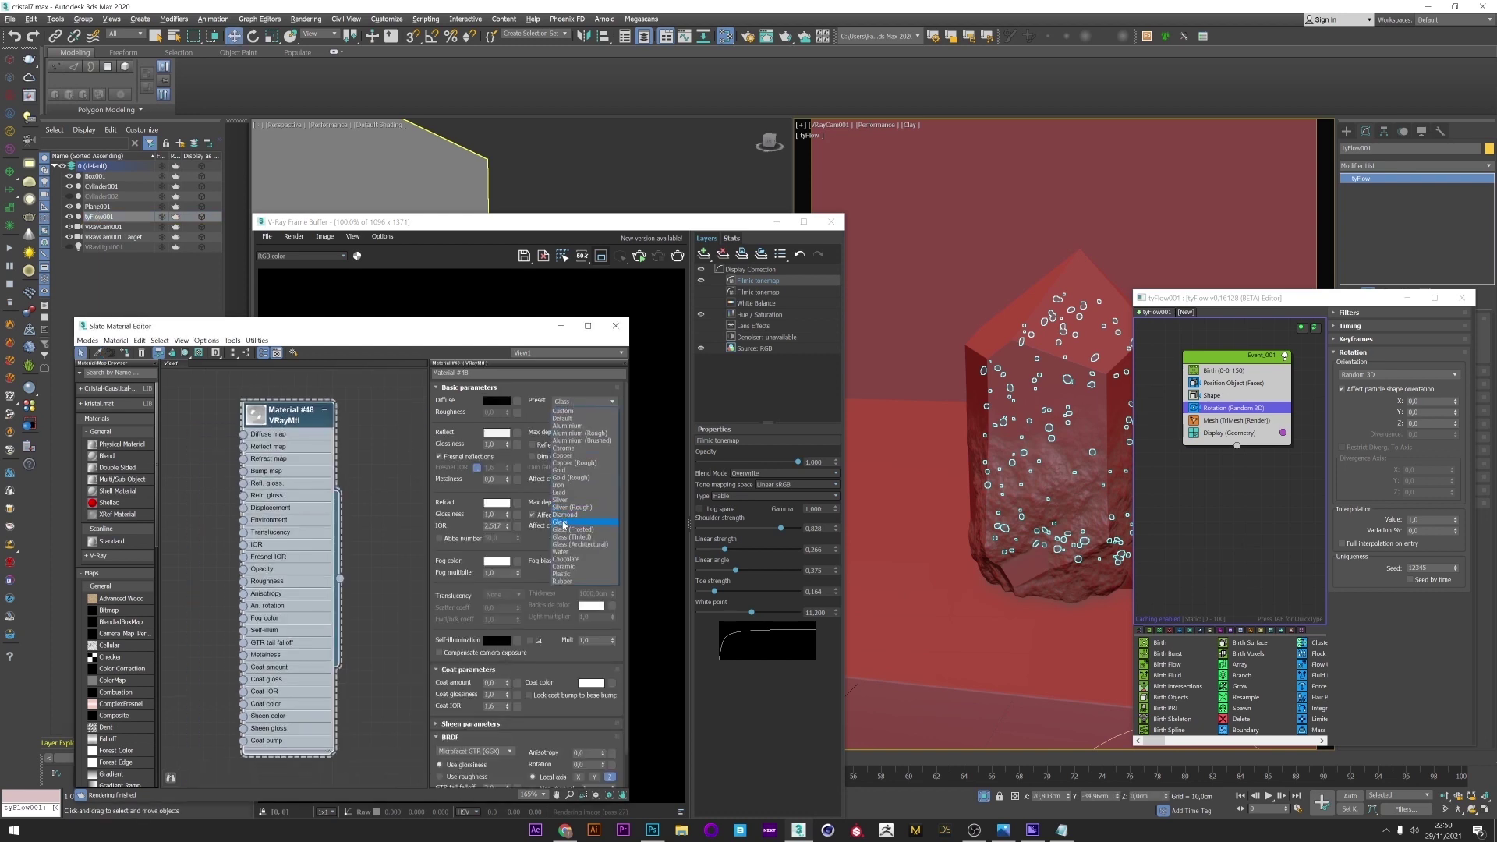
pyautogui.click(564, 522)
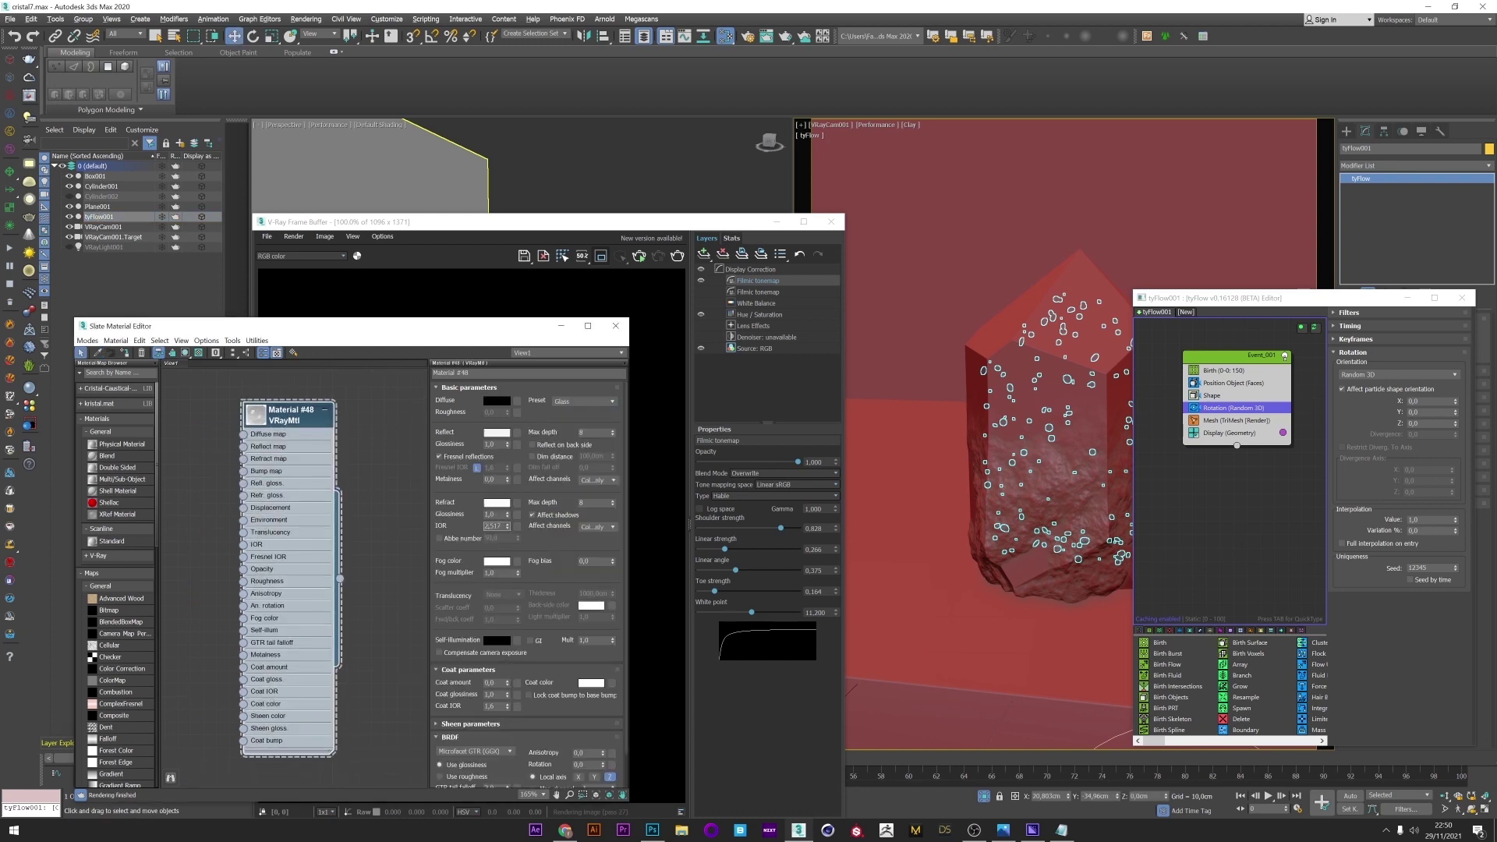
# Step: Start a production render and lower the filmic tonemap's shoulder strength to 0.621 and linear angle to 0.148
pyautogui.moveTo(616, 228); pyautogui.dragTo(953, 152)
pyautogui.click(1017, 184)
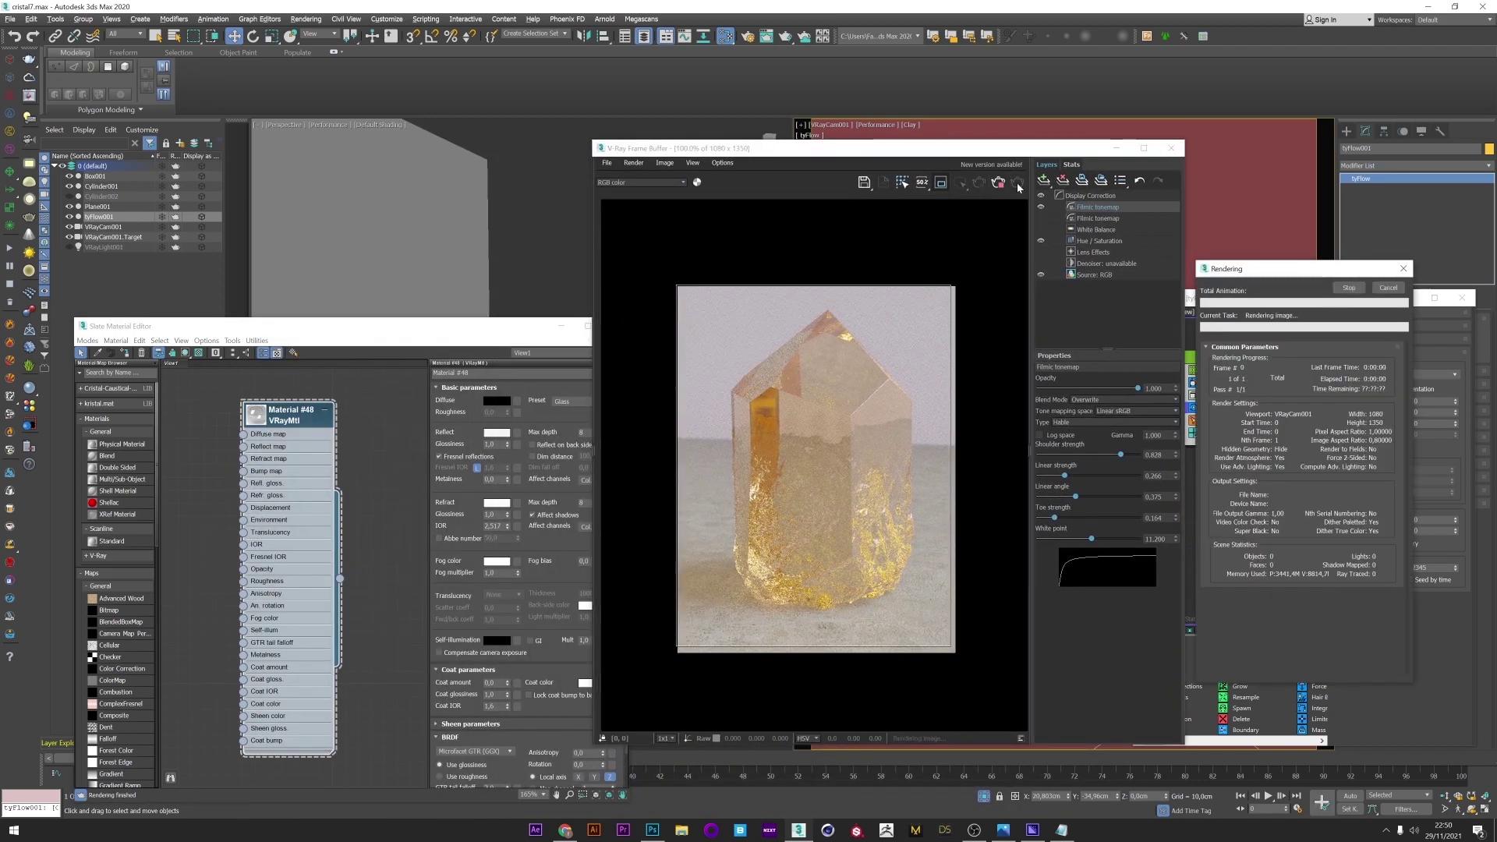
pyautogui.moveTo(1120, 455); pyautogui.dragTo(1053, 497)
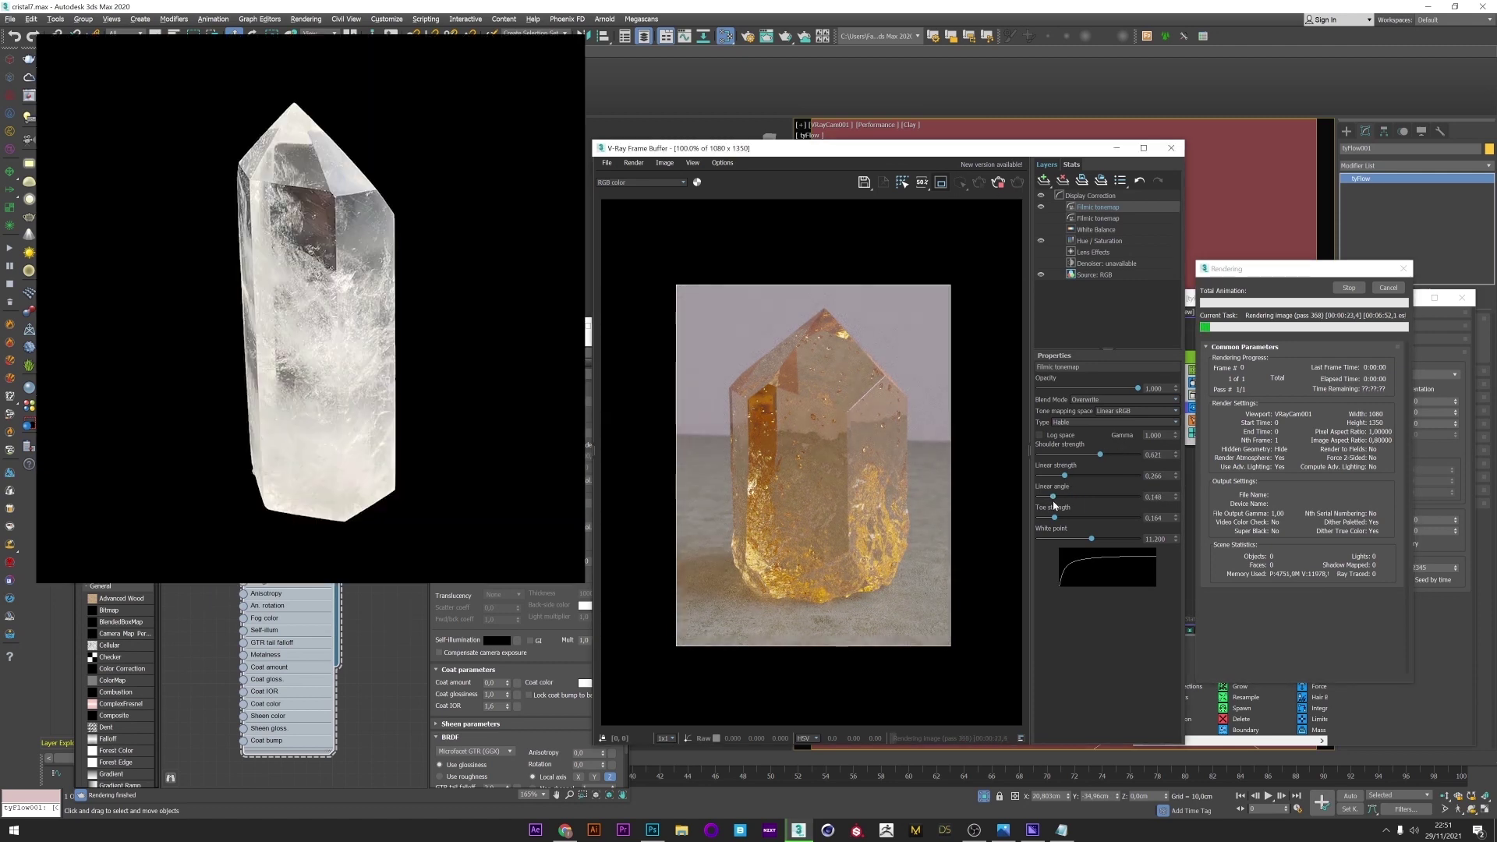
# Step: Cancel the production render, restart the interactive render and minimize the tyFlow editor
pyautogui.click(1390, 288)
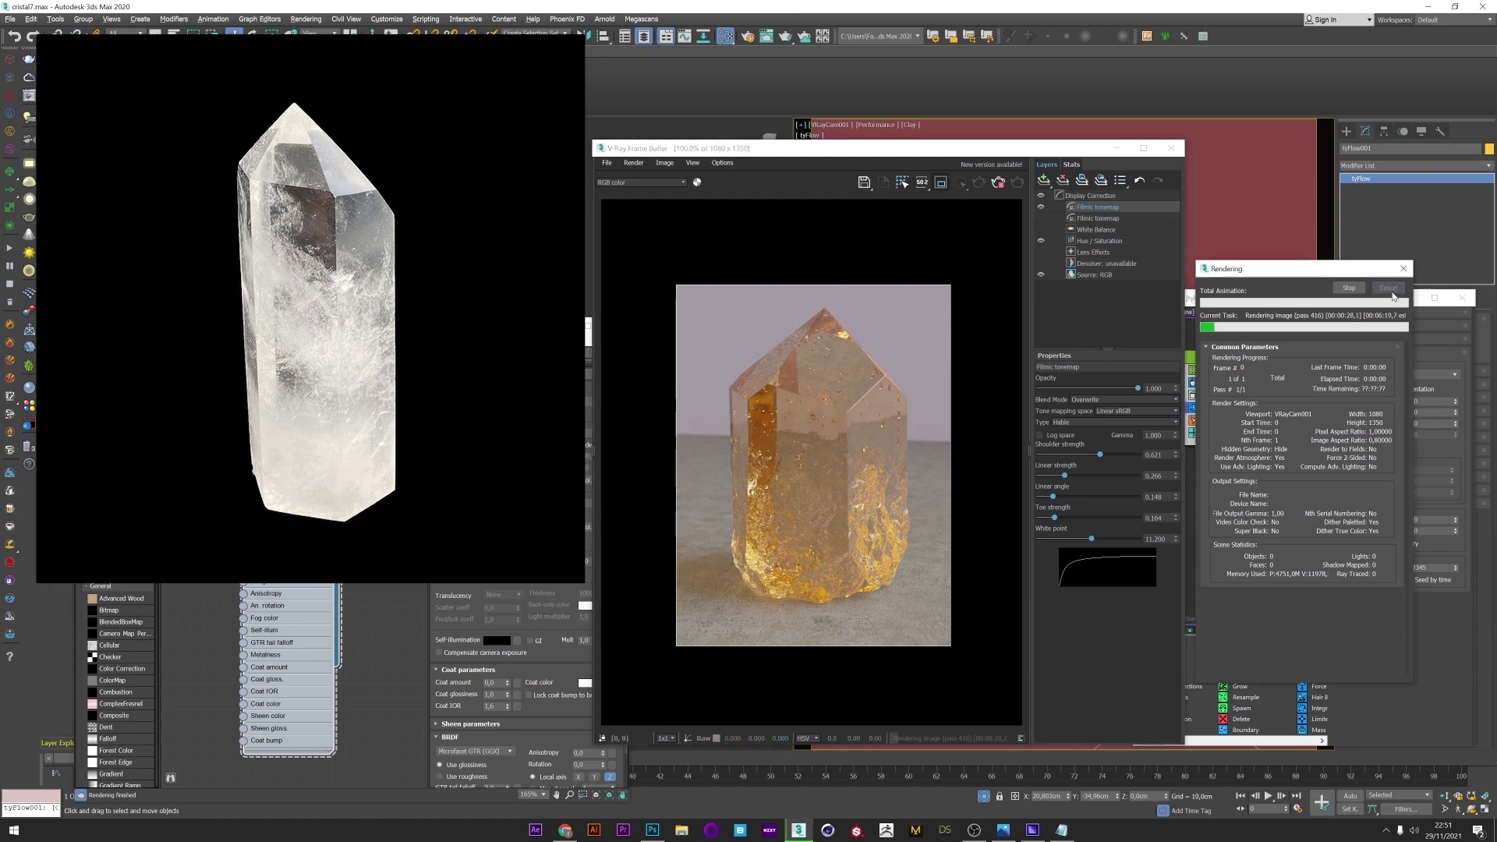
pyautogui.click(980, 185)
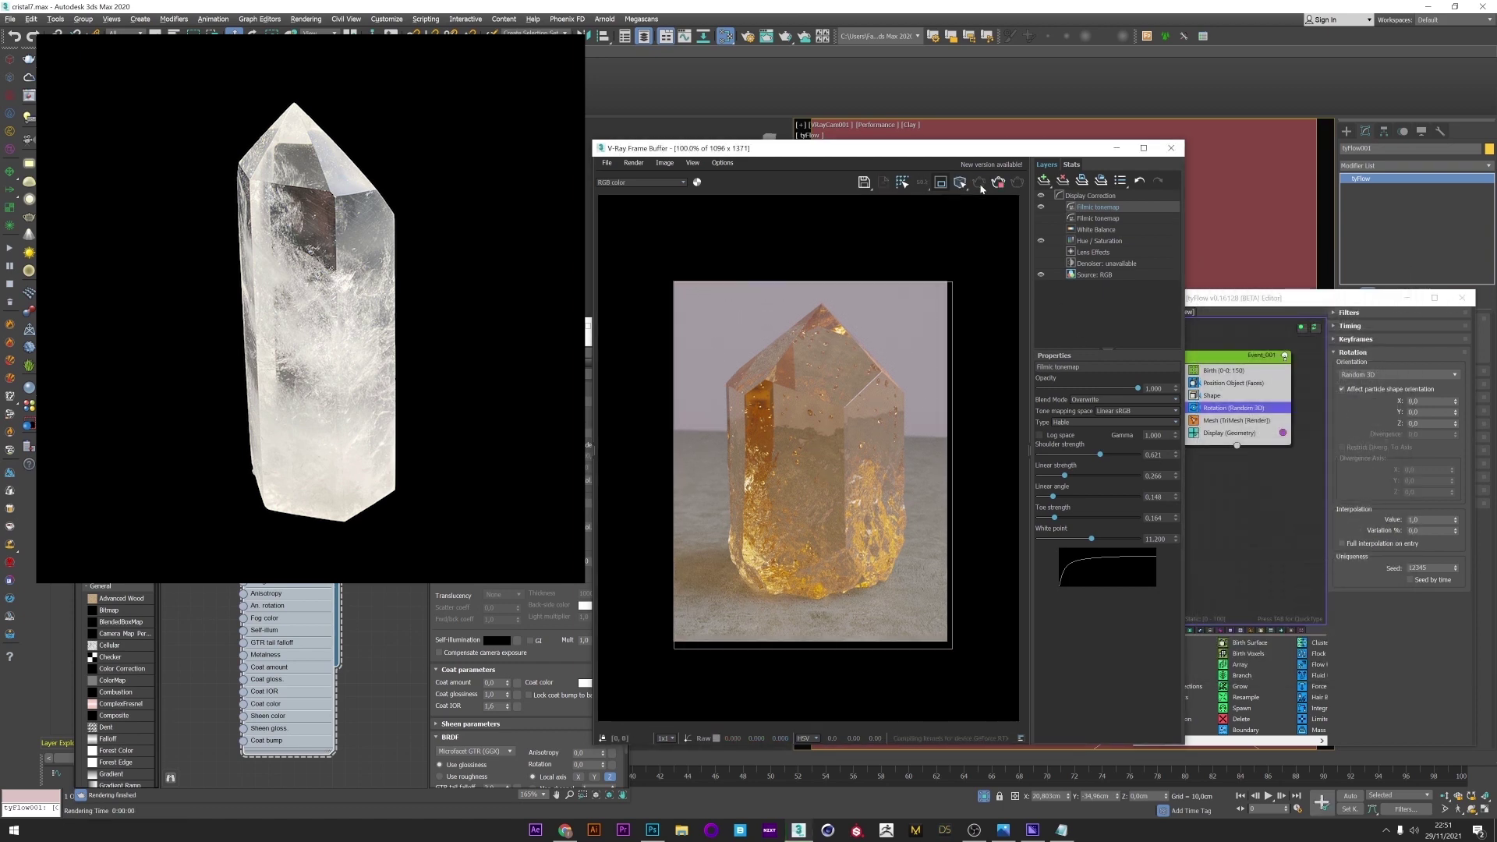
pyautogui.click(1407, 298)
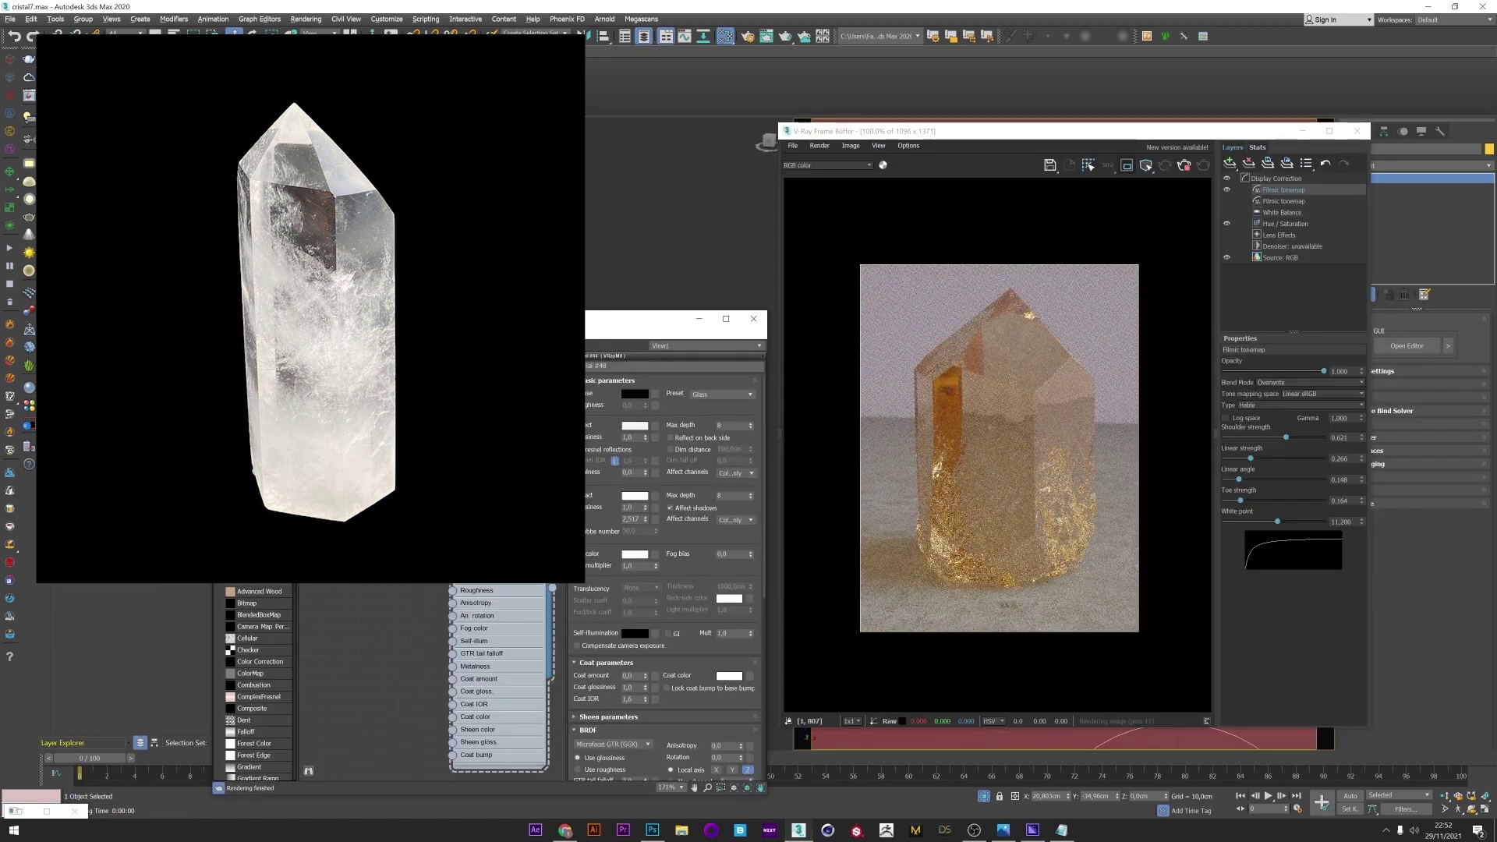
# Step: Add a Noise map to the Refract map input of Material #58 in the Slate Material Editor
pyautogui.moveTo(320, 467); pyautogui.dragTo(485, 464, button='middle')
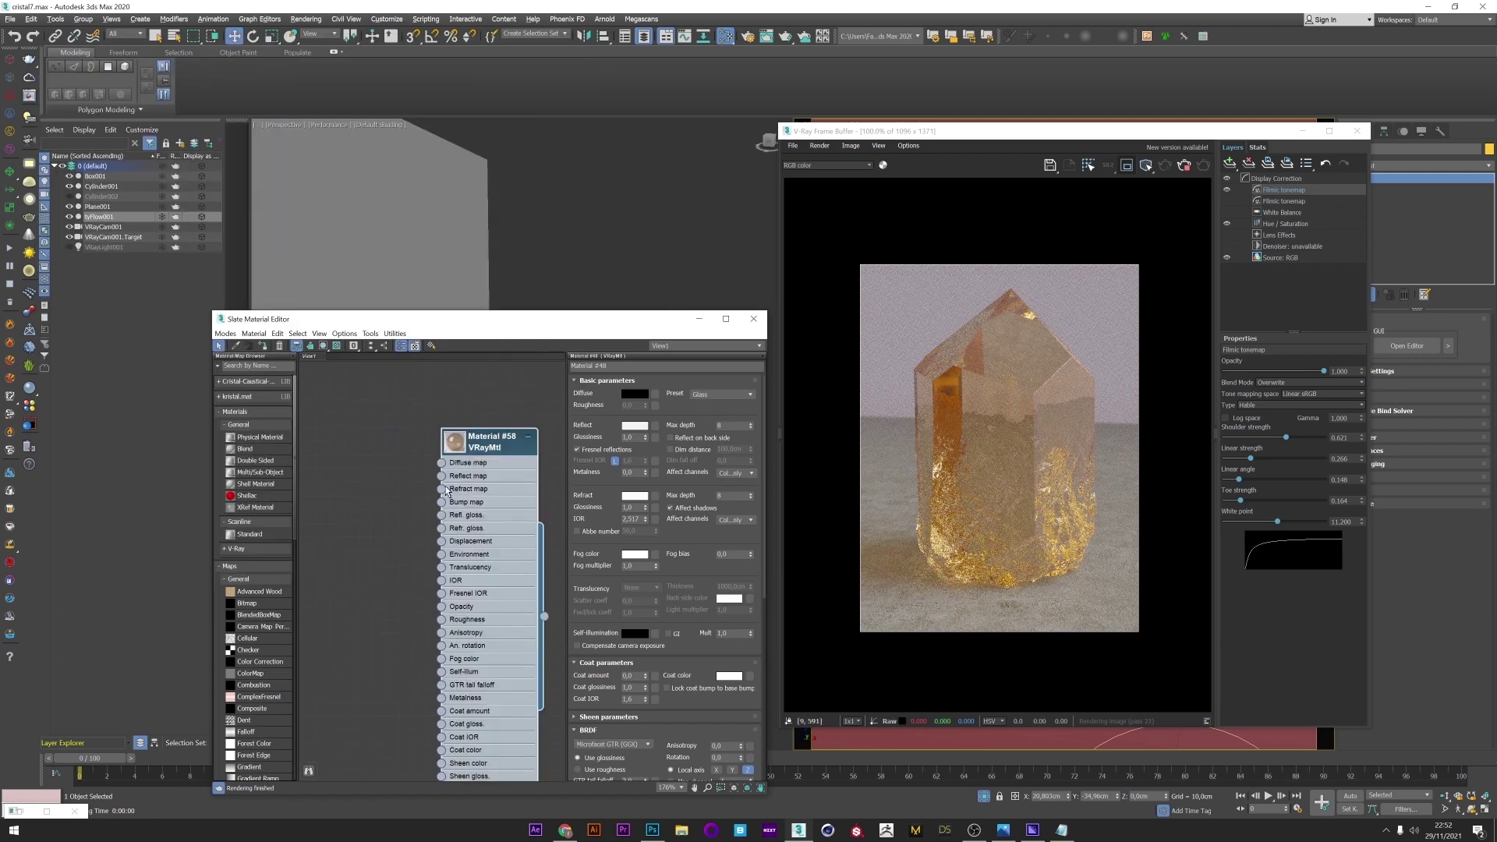
pyautogui.moveTo(359, 413); pyautogui.dragTo(361, 414)
pyautogui.moveTo(390, 417)
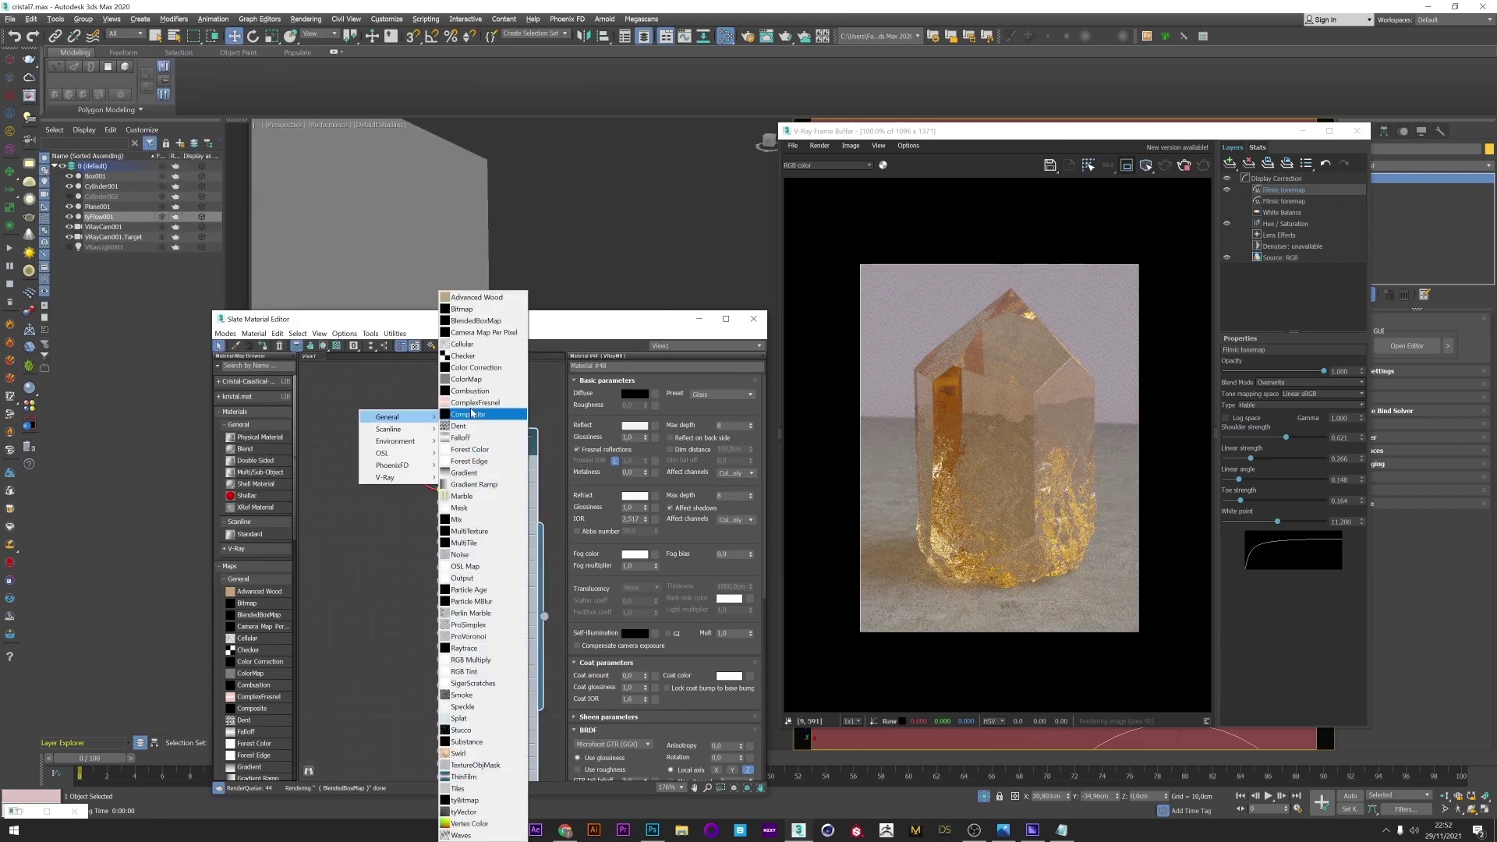
pyautogui.click(471, 555)
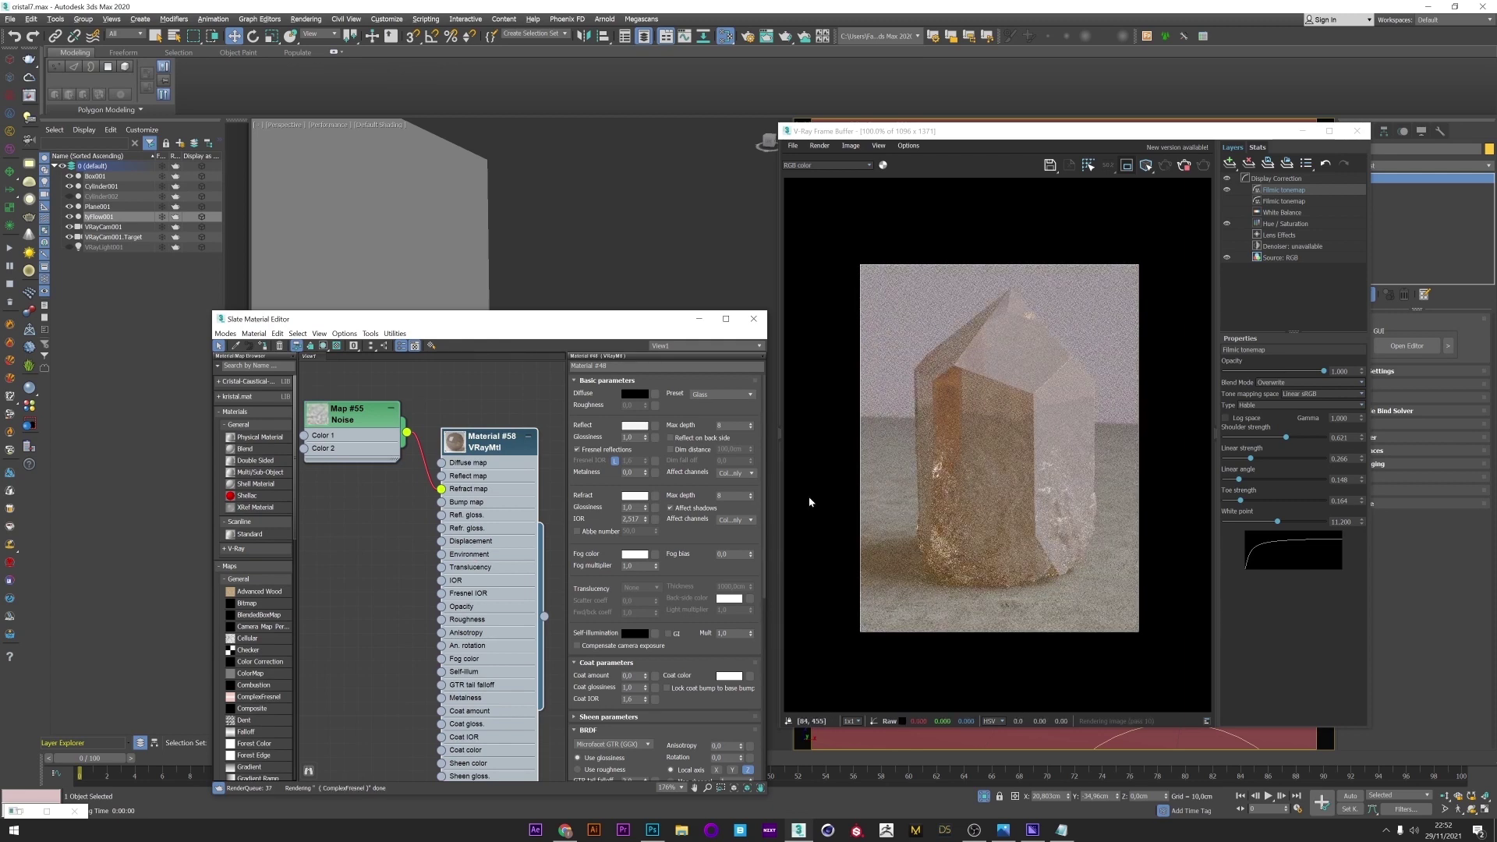
# Step: Set the Noise map to Turbulence with Levels 10, high threshold 0.5 and low threshold 0.3
pyautogui.doubleClick(342, 421)
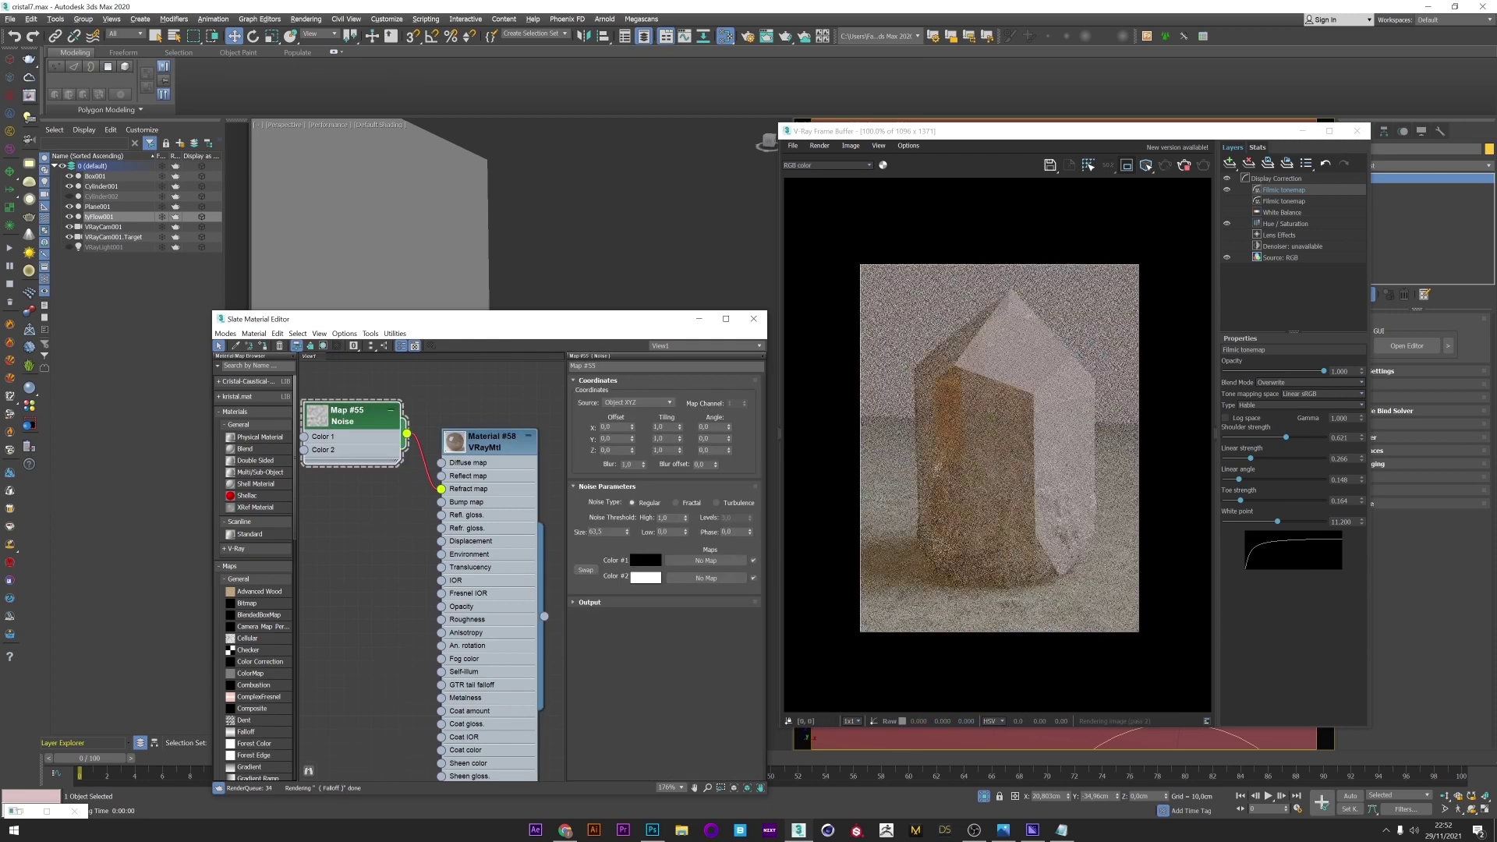
pyautogui.click(733, 504)
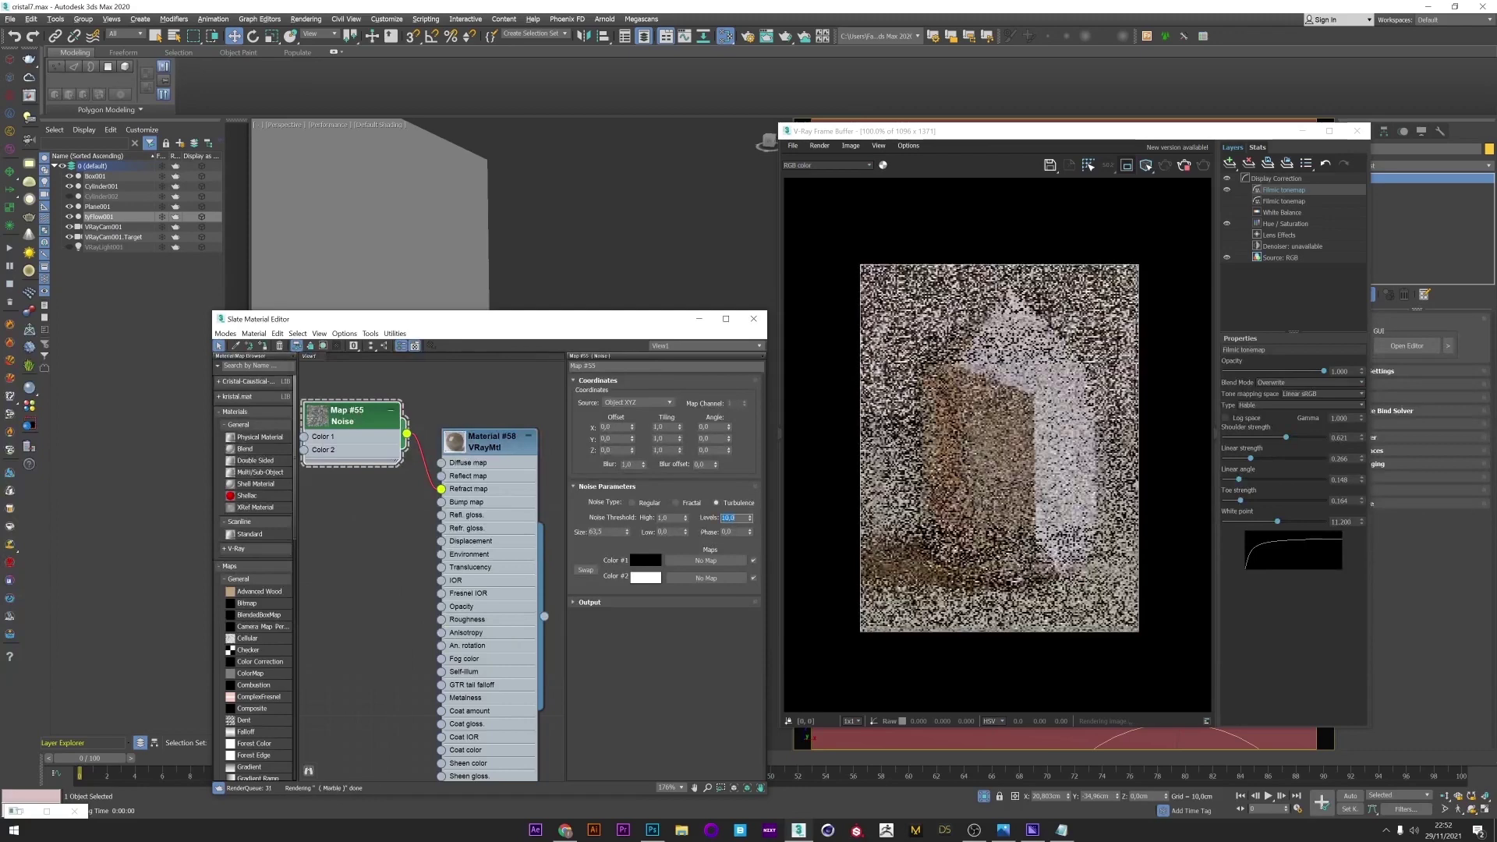
pyautogui.doubleClick(664, 518)
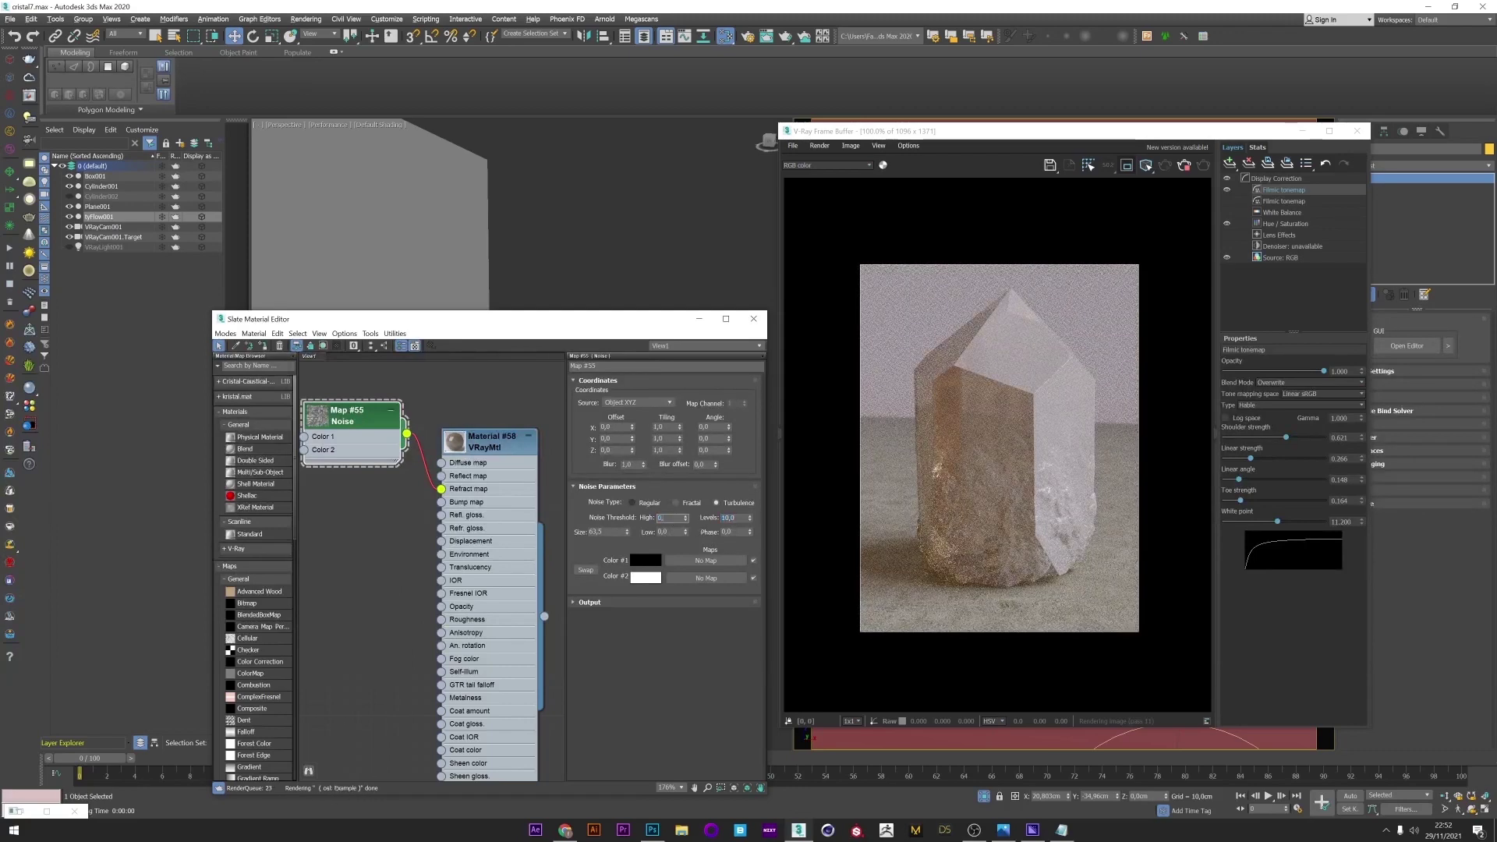
pyautogui.write('0,5')
pyautogui.press('Return')
pyautogui.click(667, 533)
pyautogui.write('0,3')
pyautogui.press('Return')
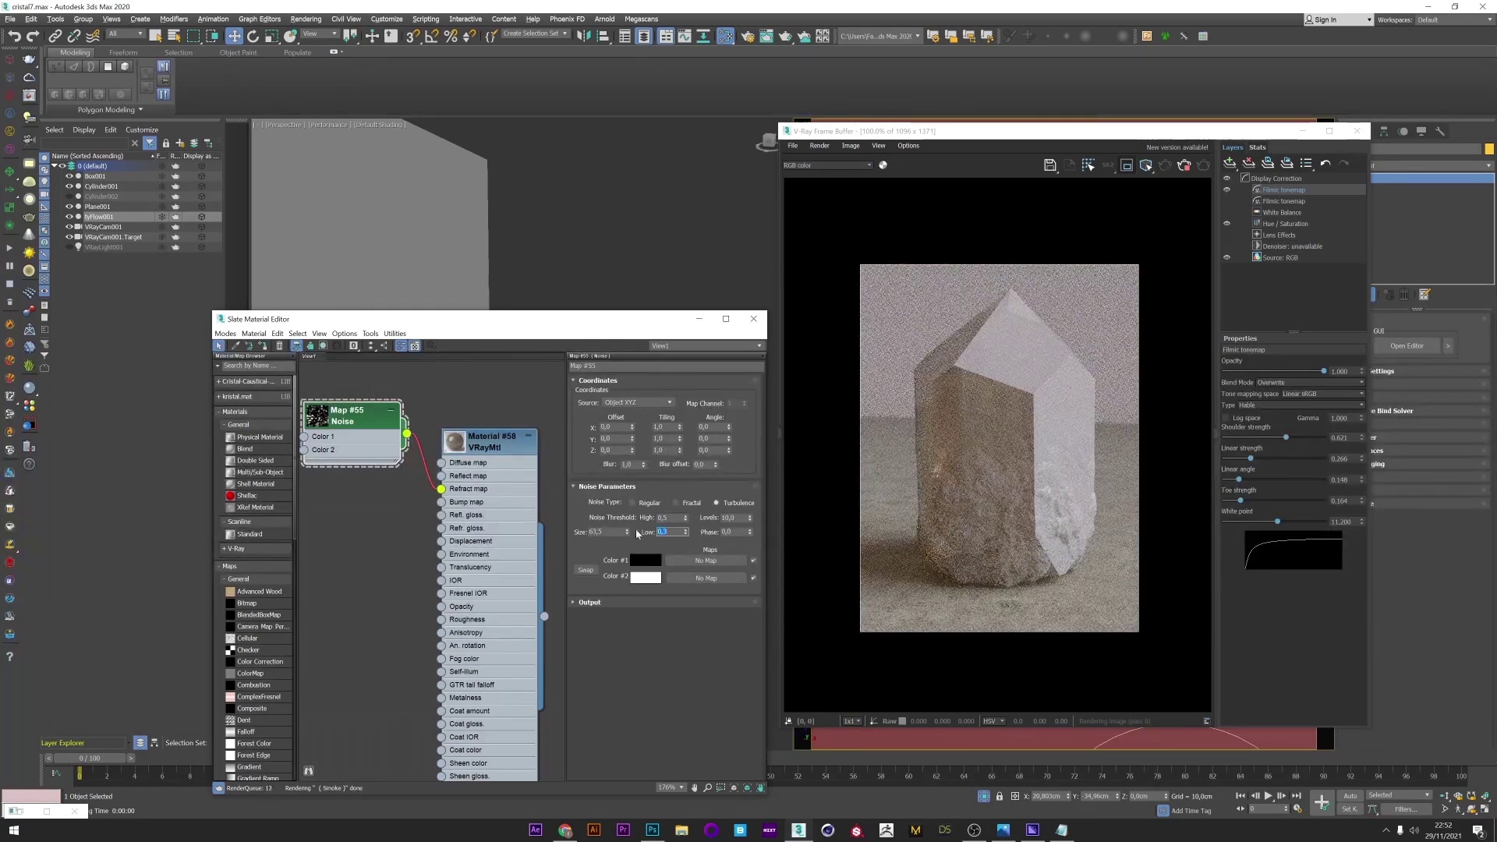
# Step: Set the Noise map's size to 20, low threshold to 0.2 and high threshold to 0.4
pyautogui.doubleClick(599, 532)
pyautogui.write('20')
pyautogui.press('Return')
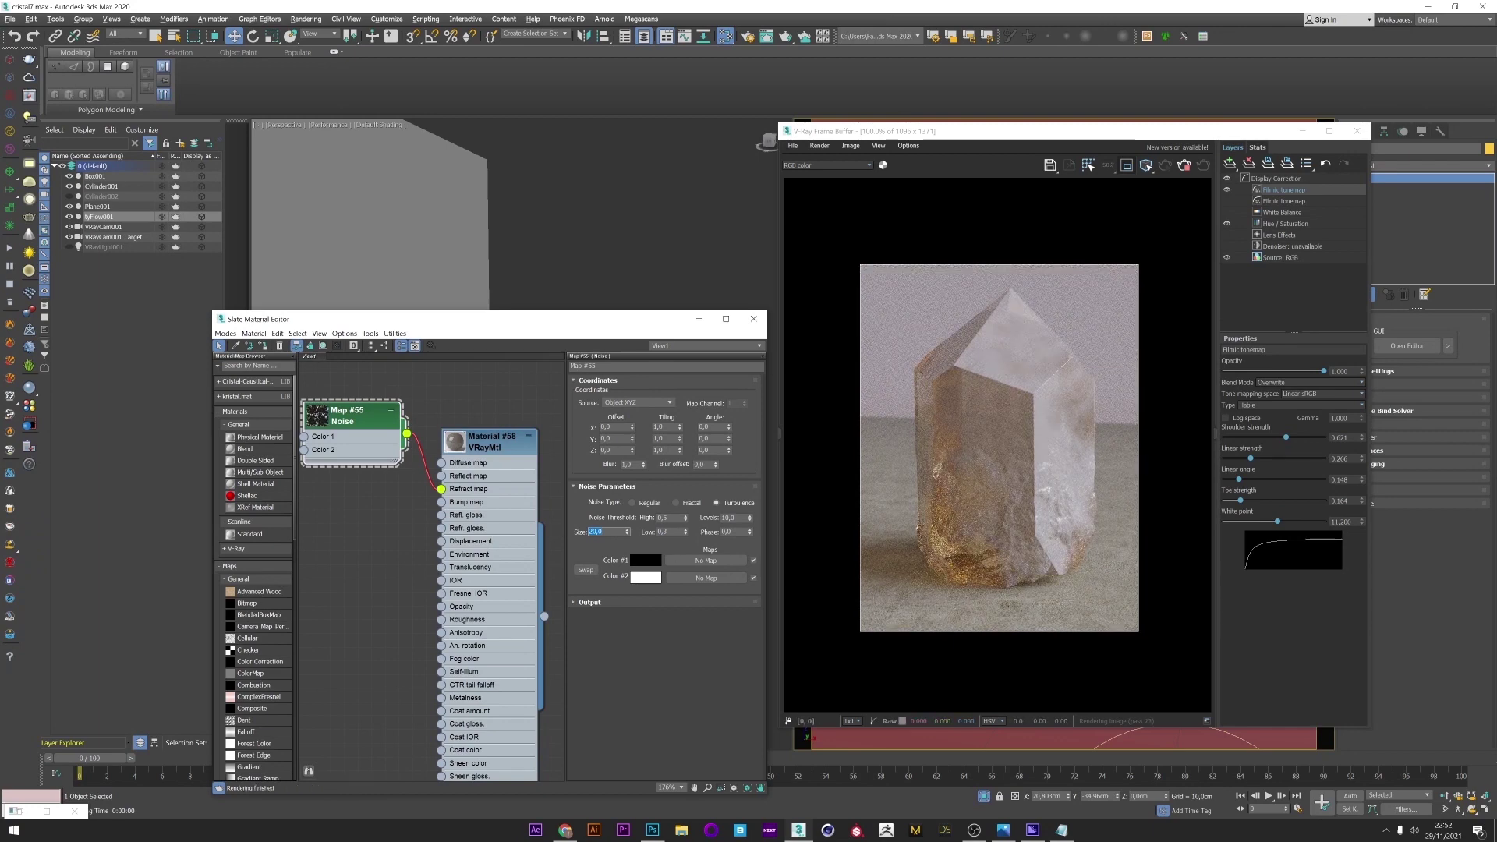
pyautogui.press('Return')
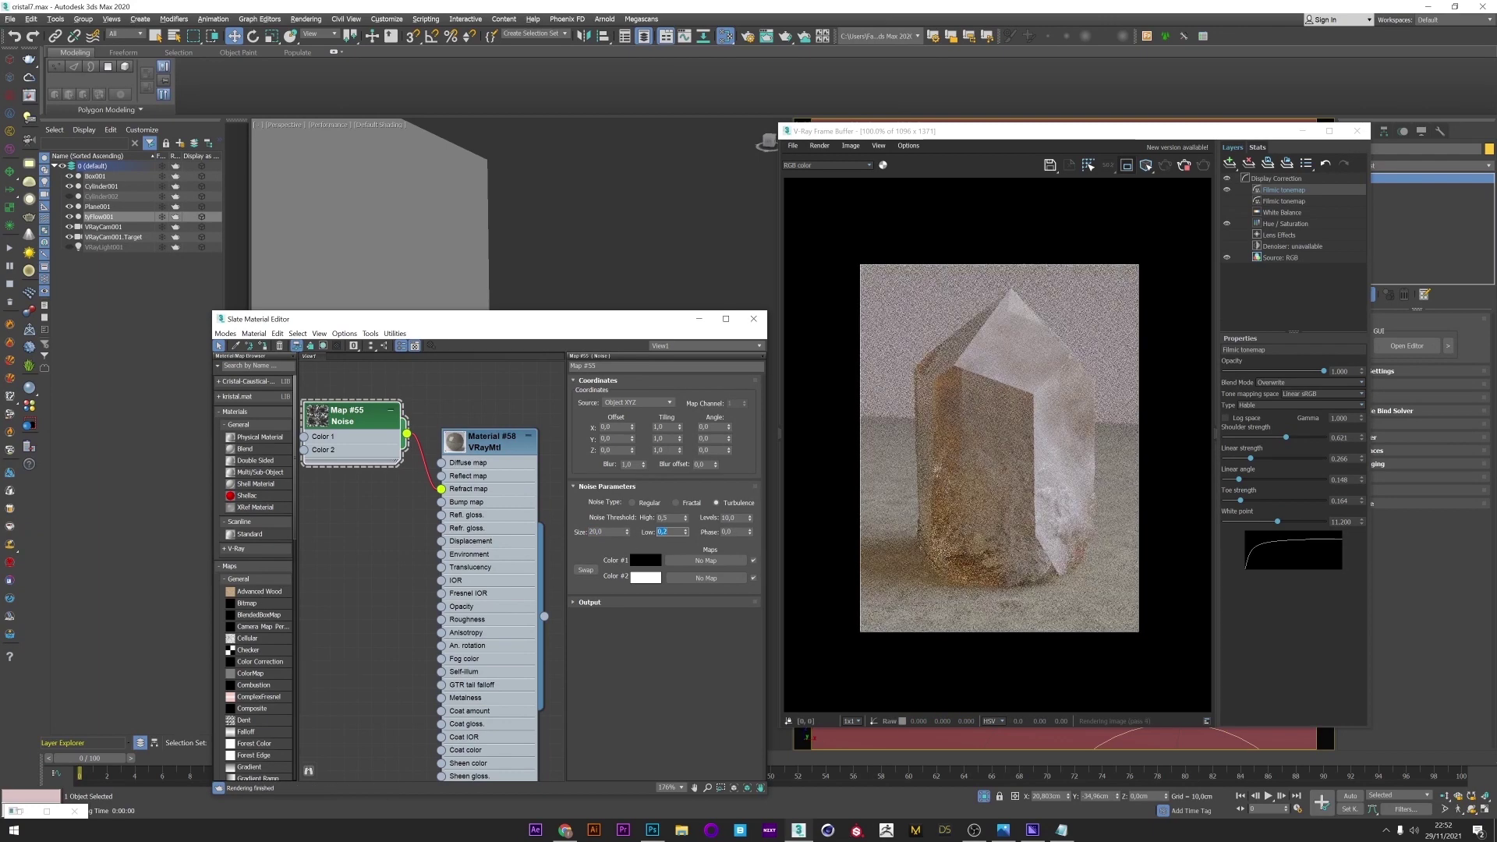
pyautogui.press('Return')
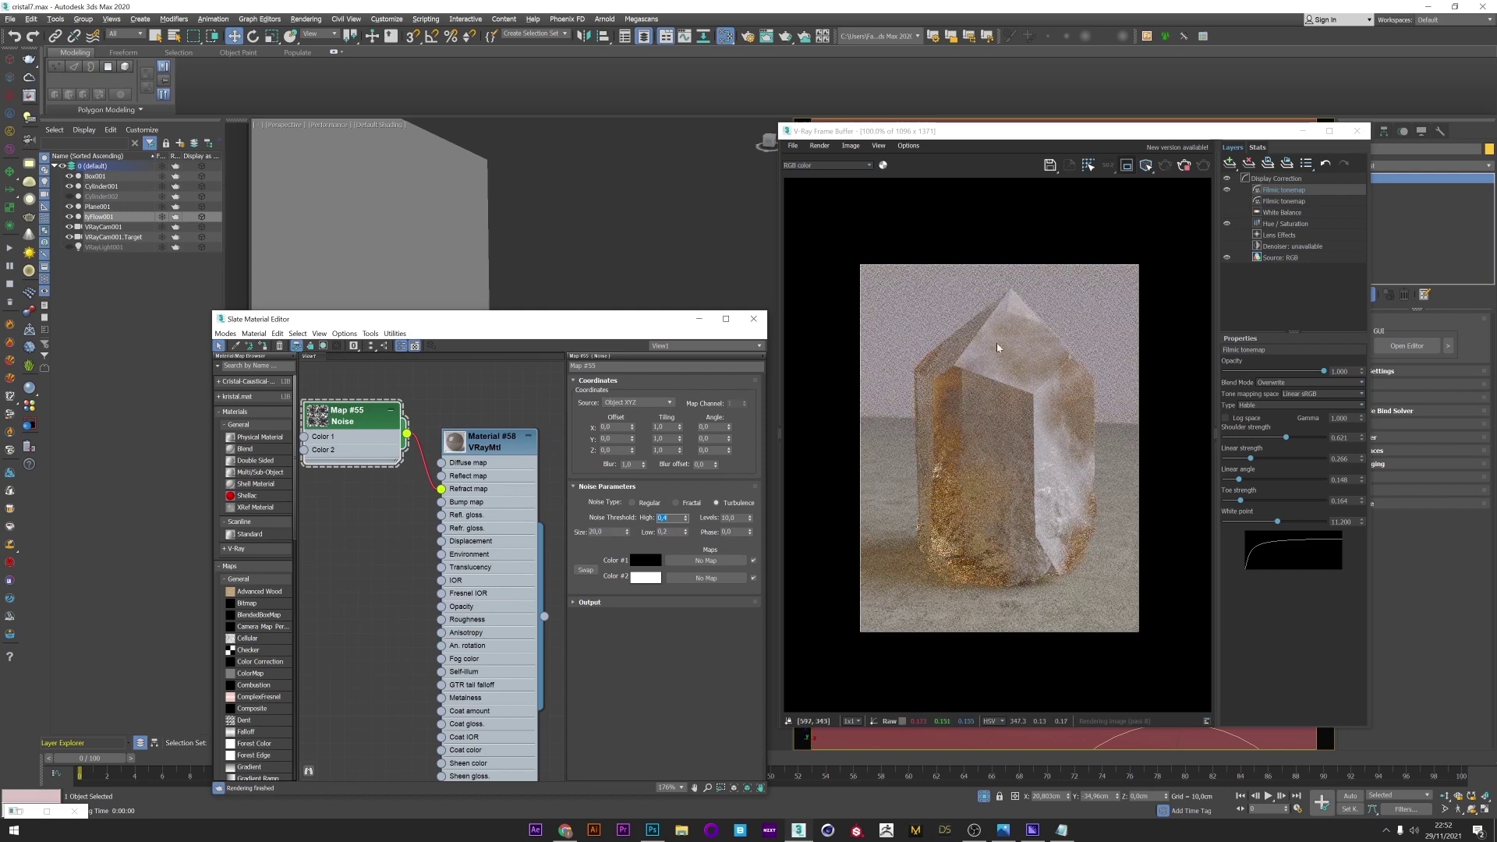
# Step: Increase the Noise map's X offset and lighten its Color #1 to near-white
pyautogui.moveTo(633, 430); pyautogui.dragTo(633, 413)
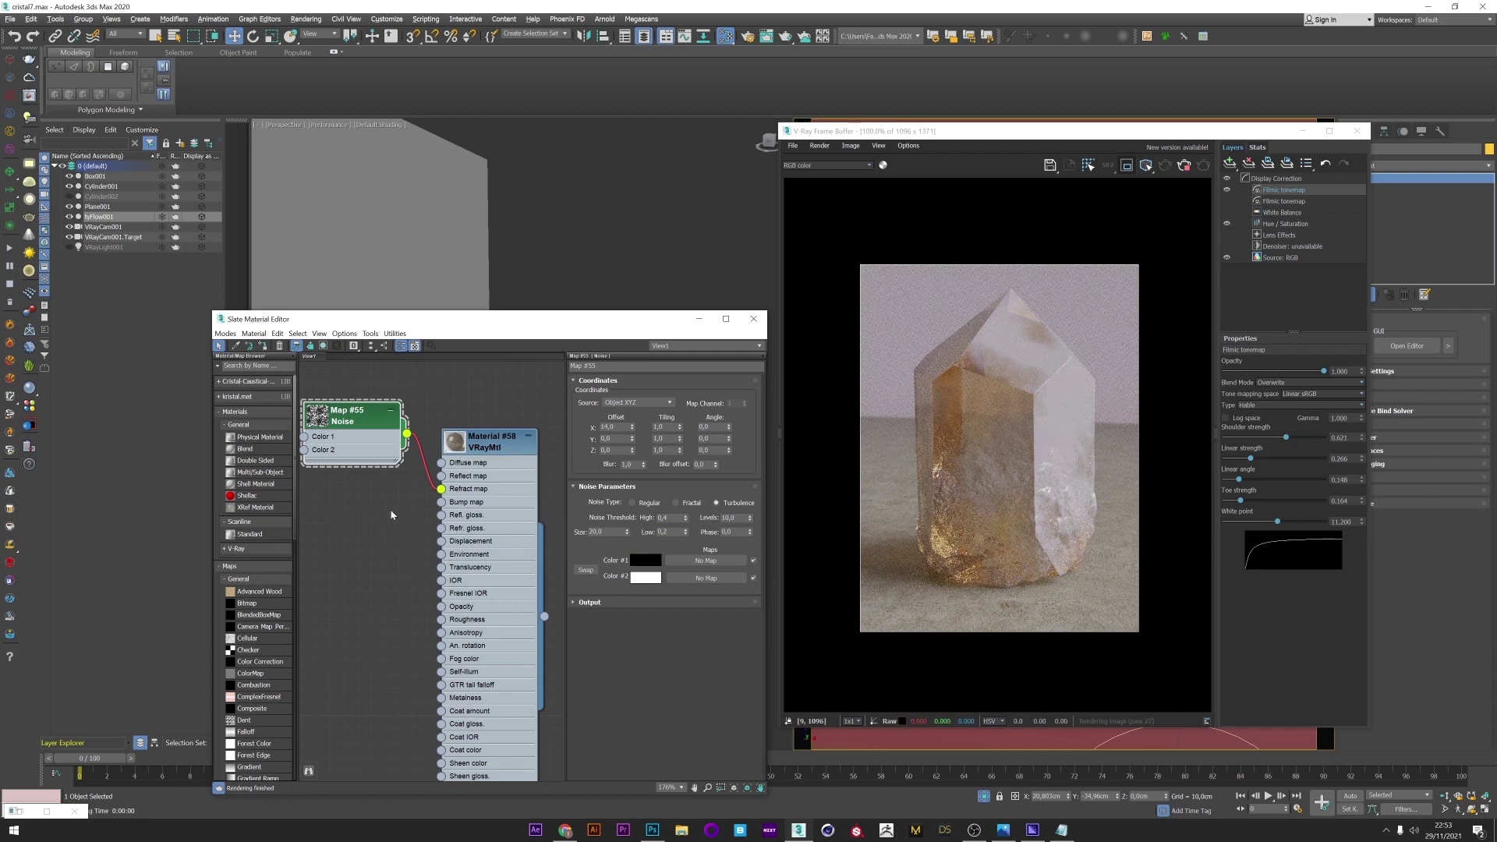
pyautogui.click(633, 563)
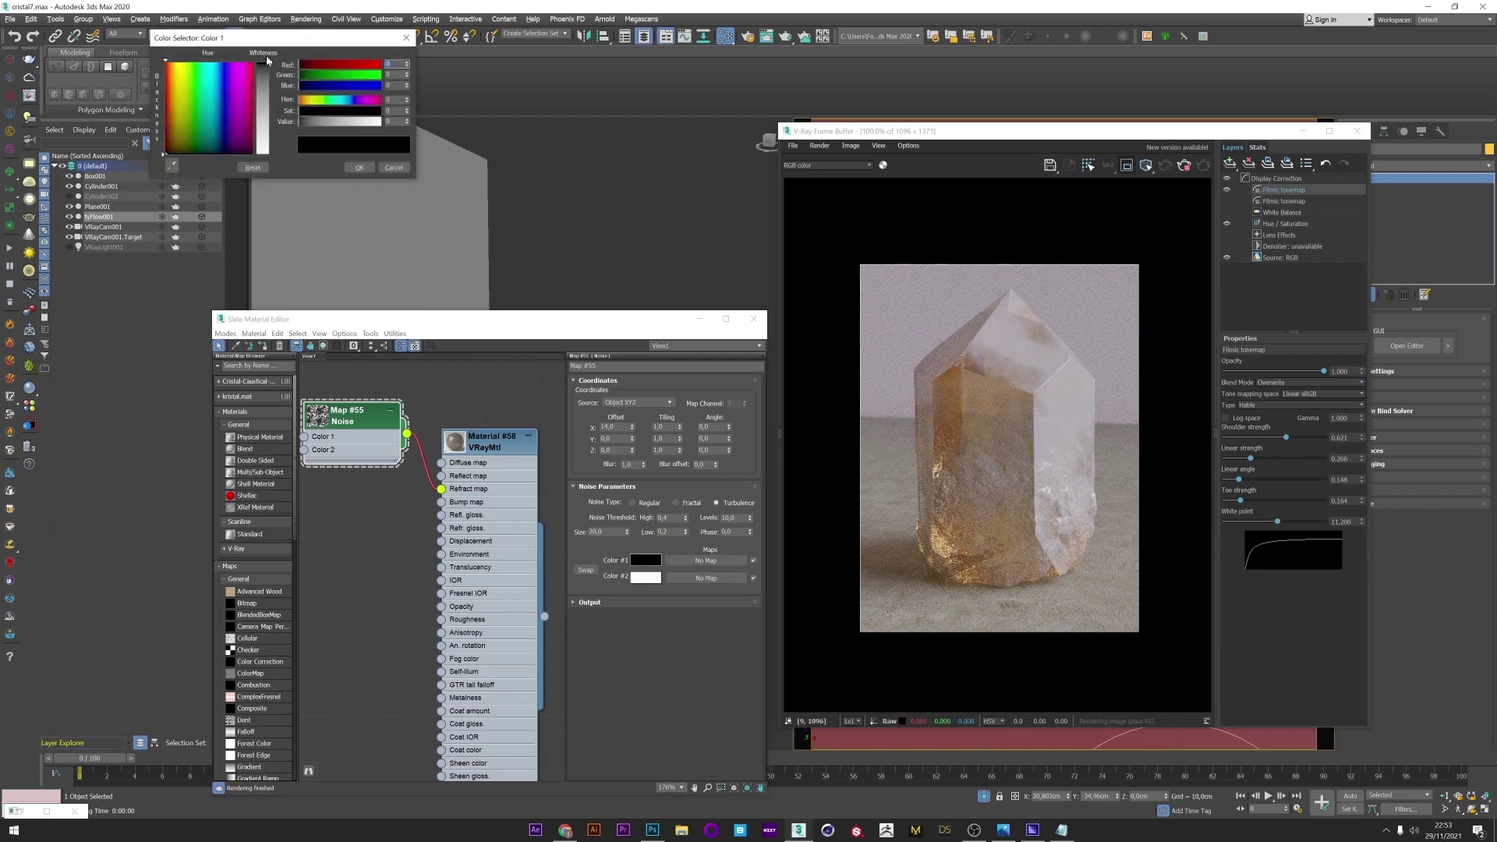
pyautogui.click(268, 148)
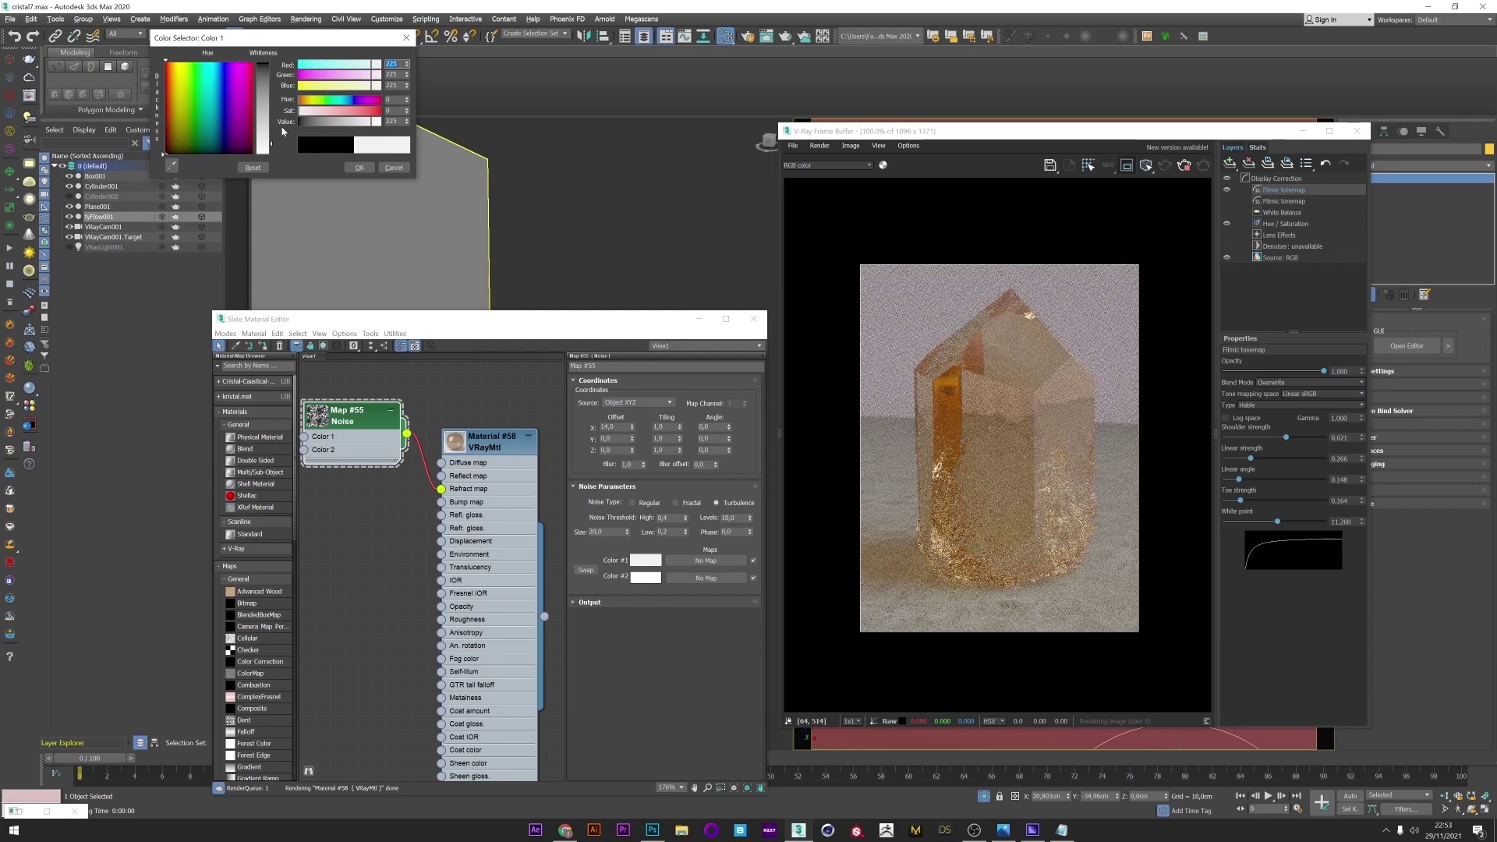
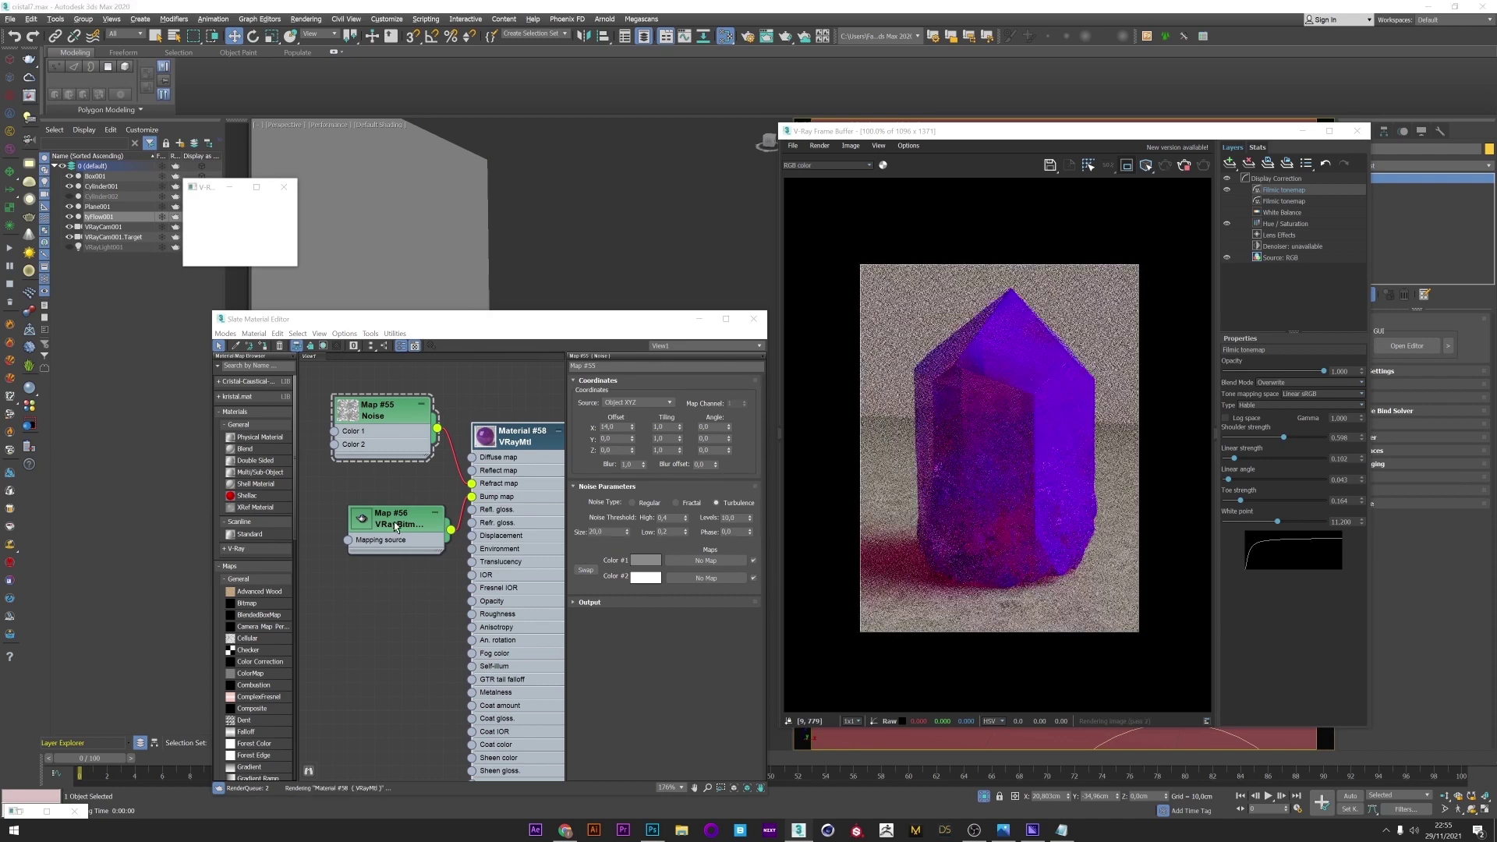
# Step: Load the fiber_4_4K image into the VRayBitmap connected to the crystal material's bump map
pyautogui.click(398, 518)
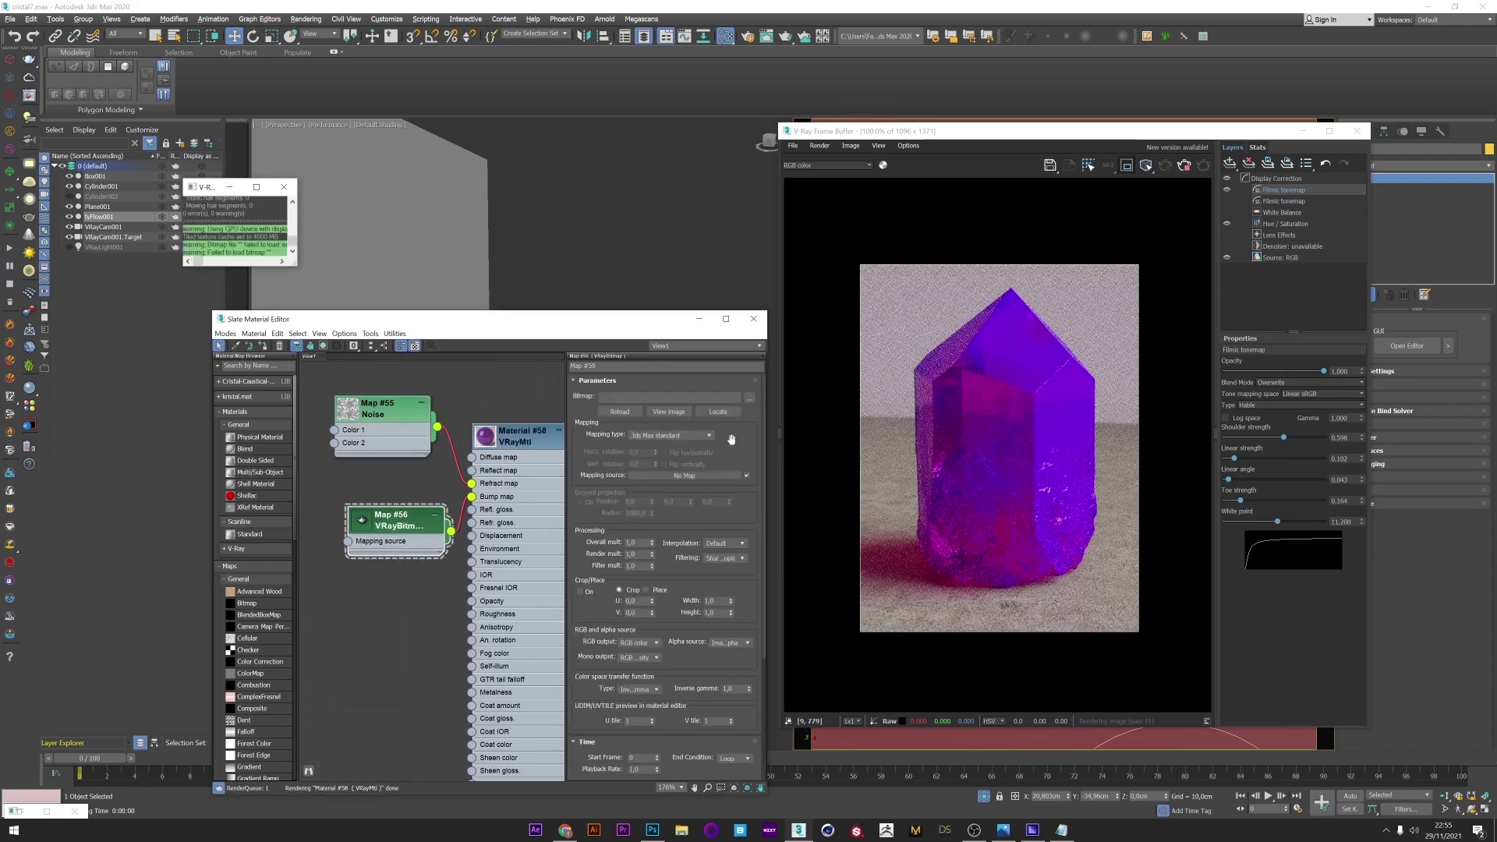
pyautogui.click(750, 398)
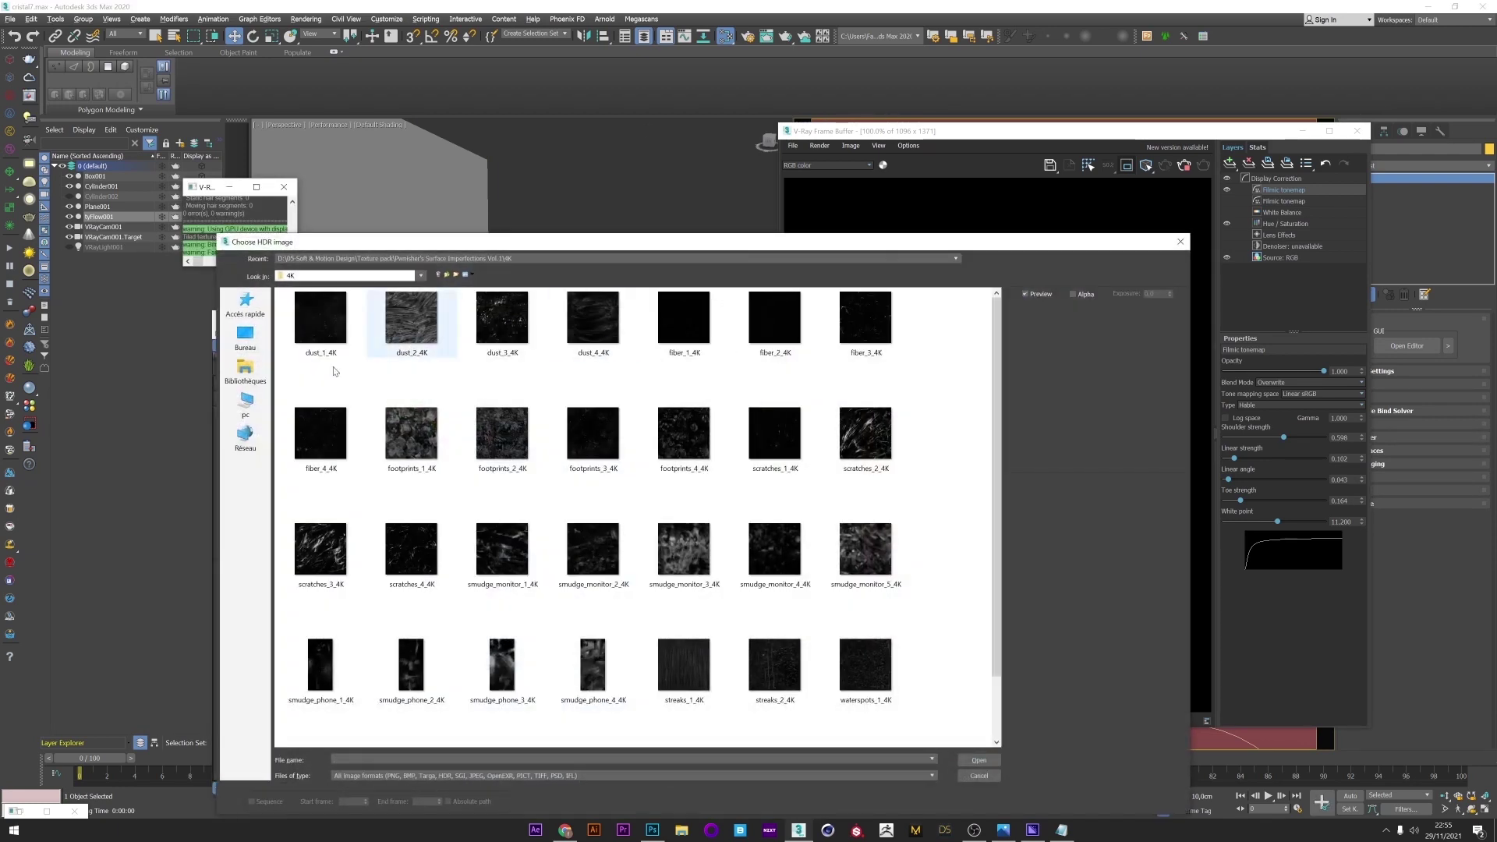
pyautogui.doubleClick(321, 437)
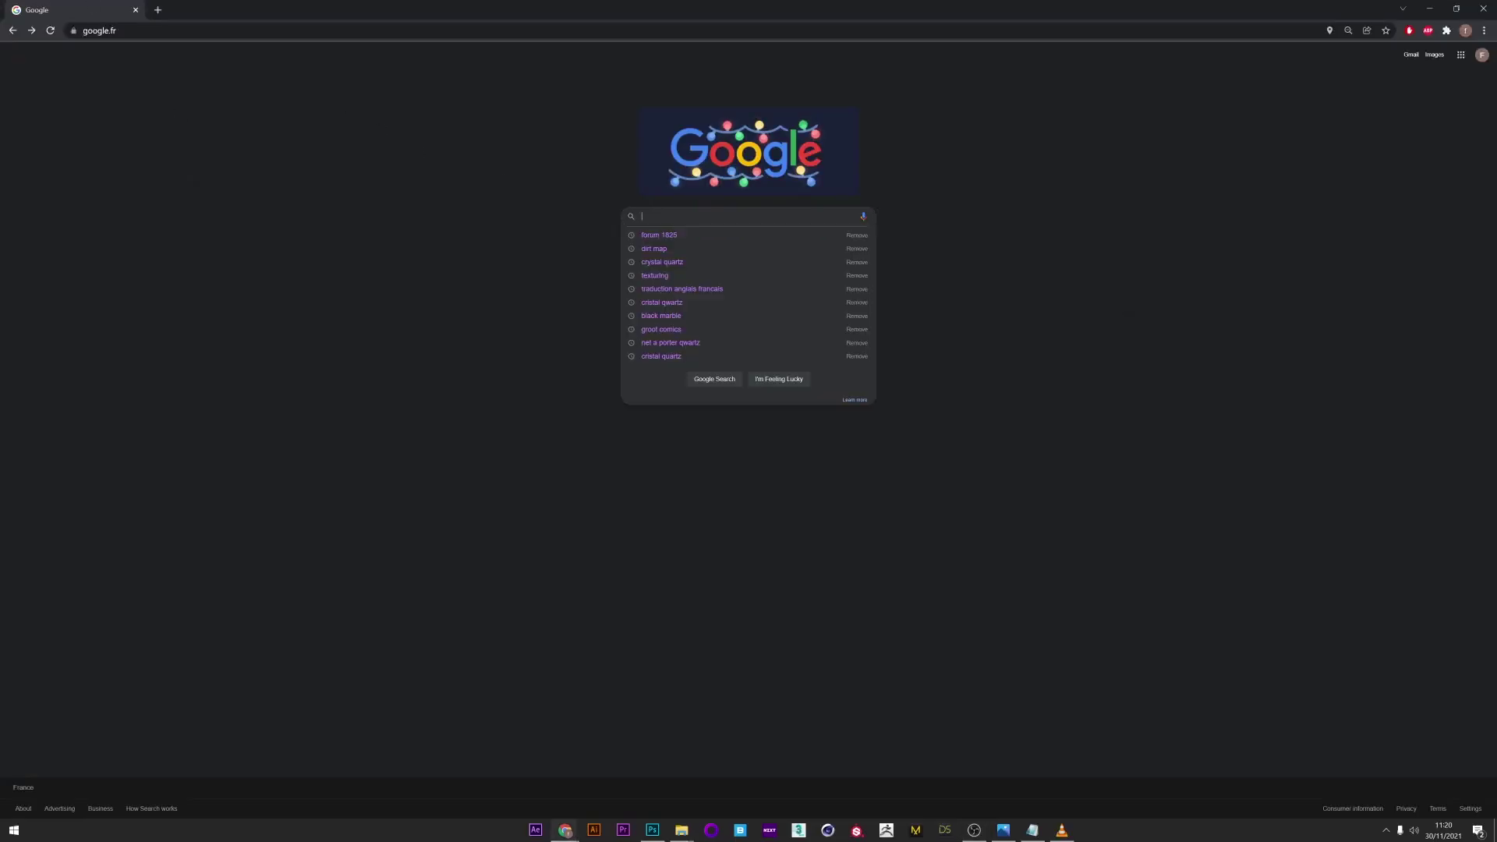
# Step: Switch to the web browser and search Google for "dirt map"
pyautogui.write('dirt map')
pyautogui.press('Down')
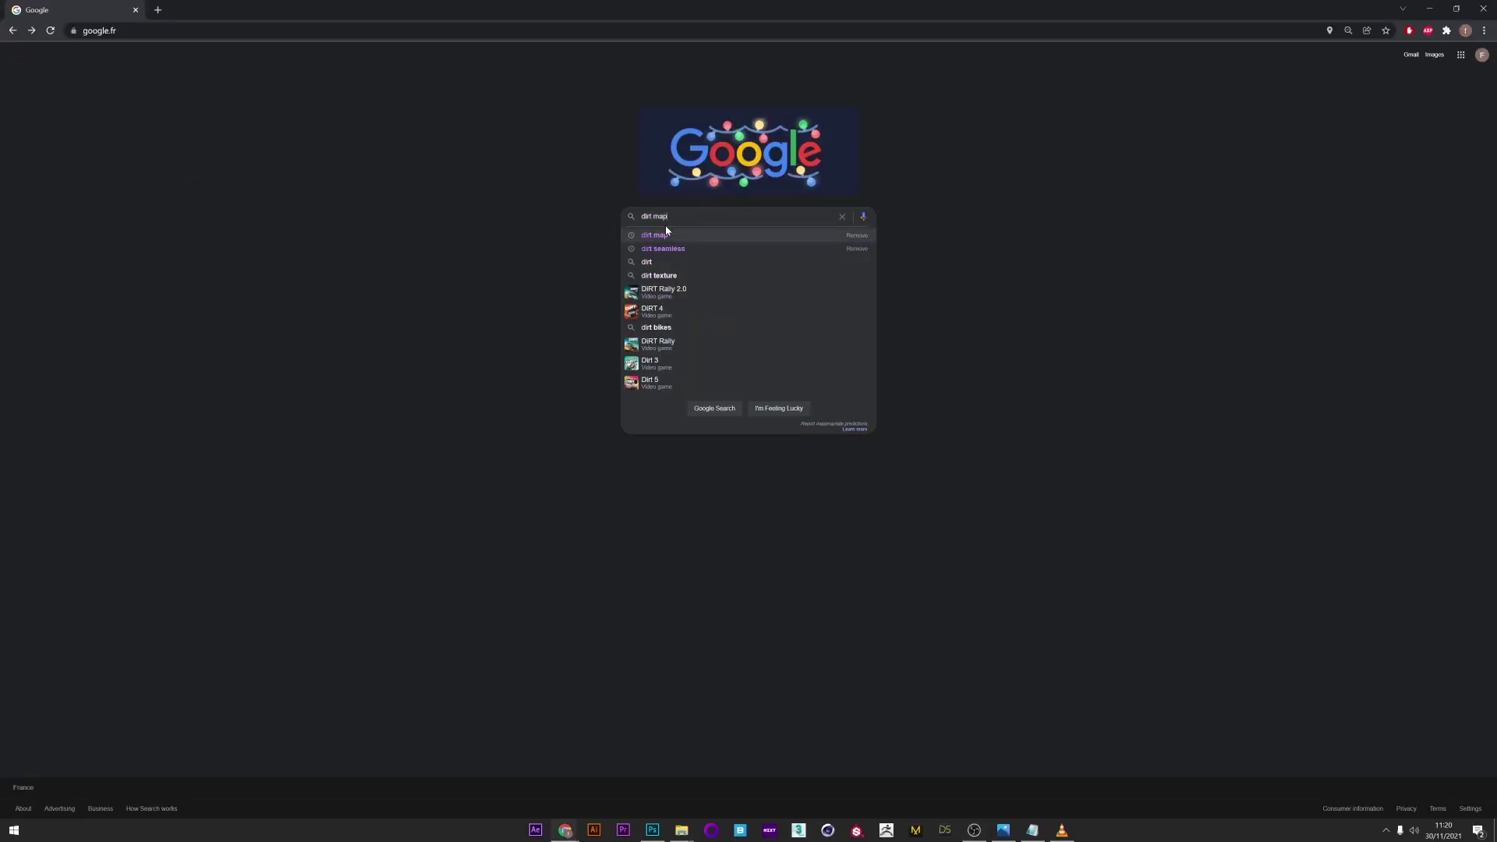
pyautogui.press('Return')
pyautogui.click(123, 91)
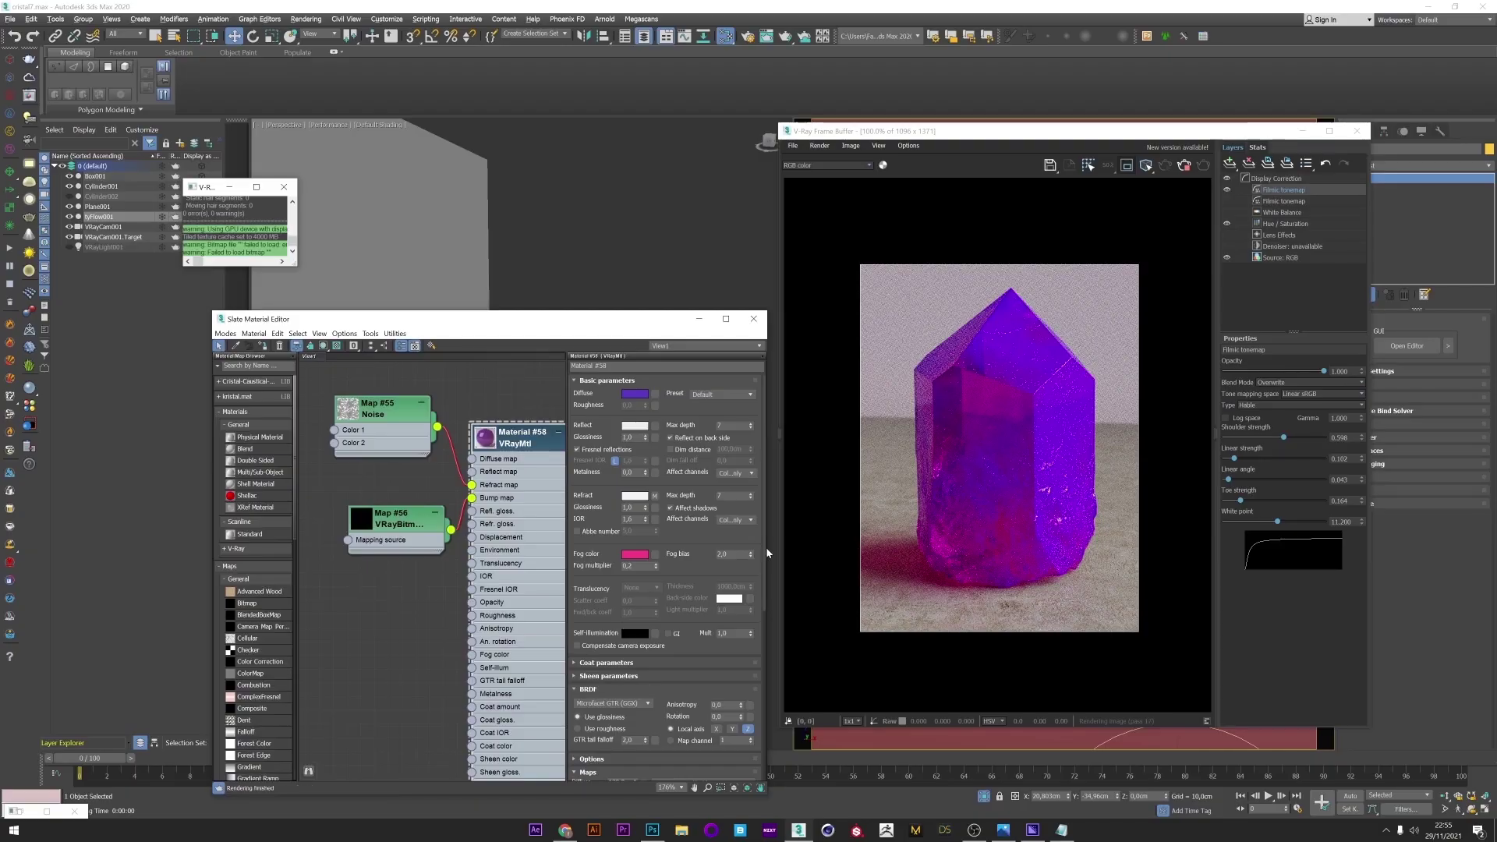
# Step: Set the bump map amount of Material #58 to 5
pyautogui.scroll(3, 683, 646)
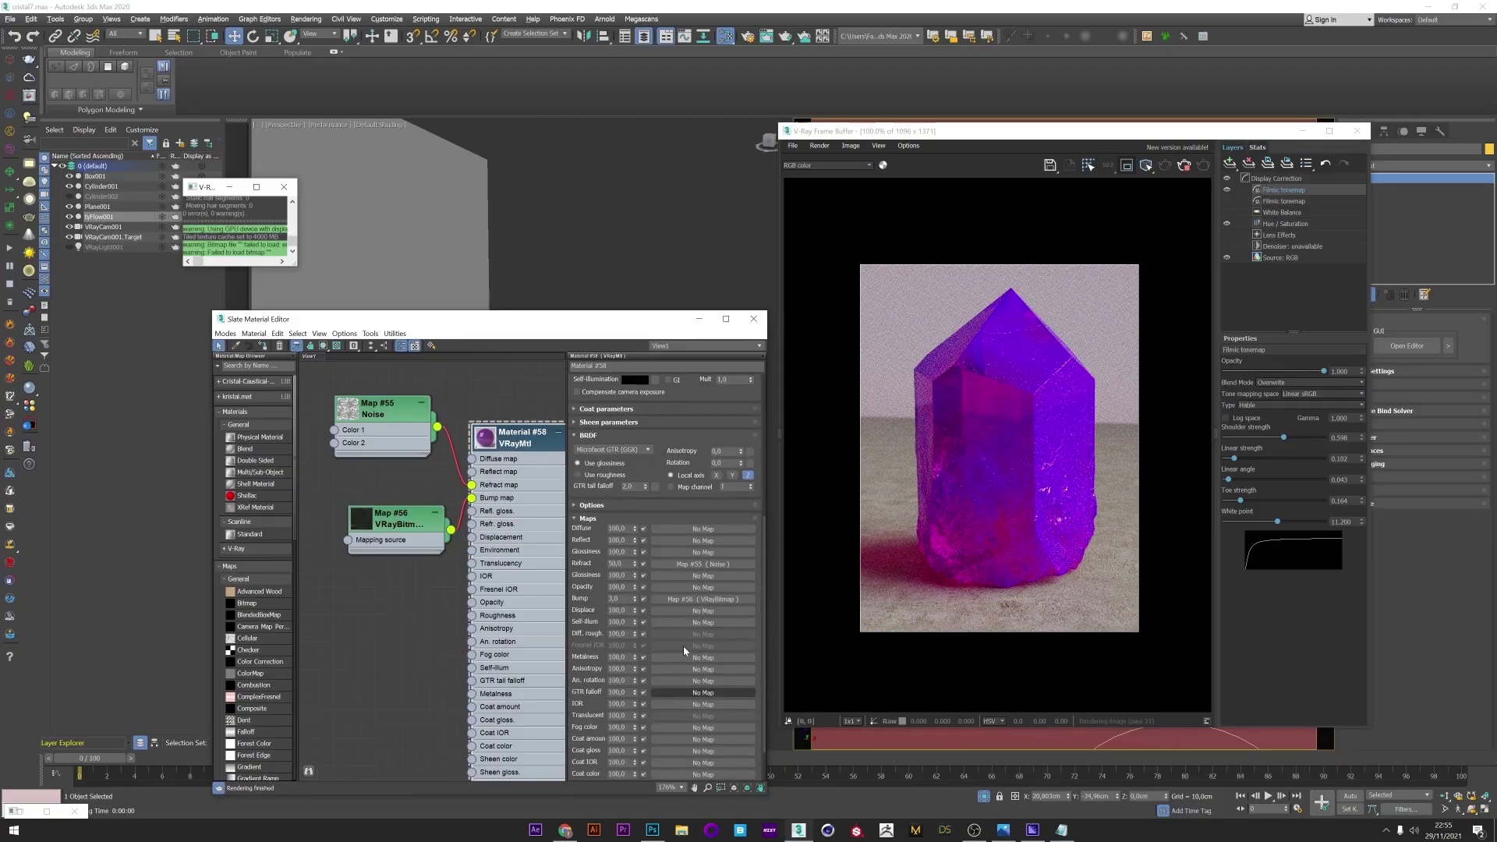
pyautogui.write('5')
pyautogui.press('Return')
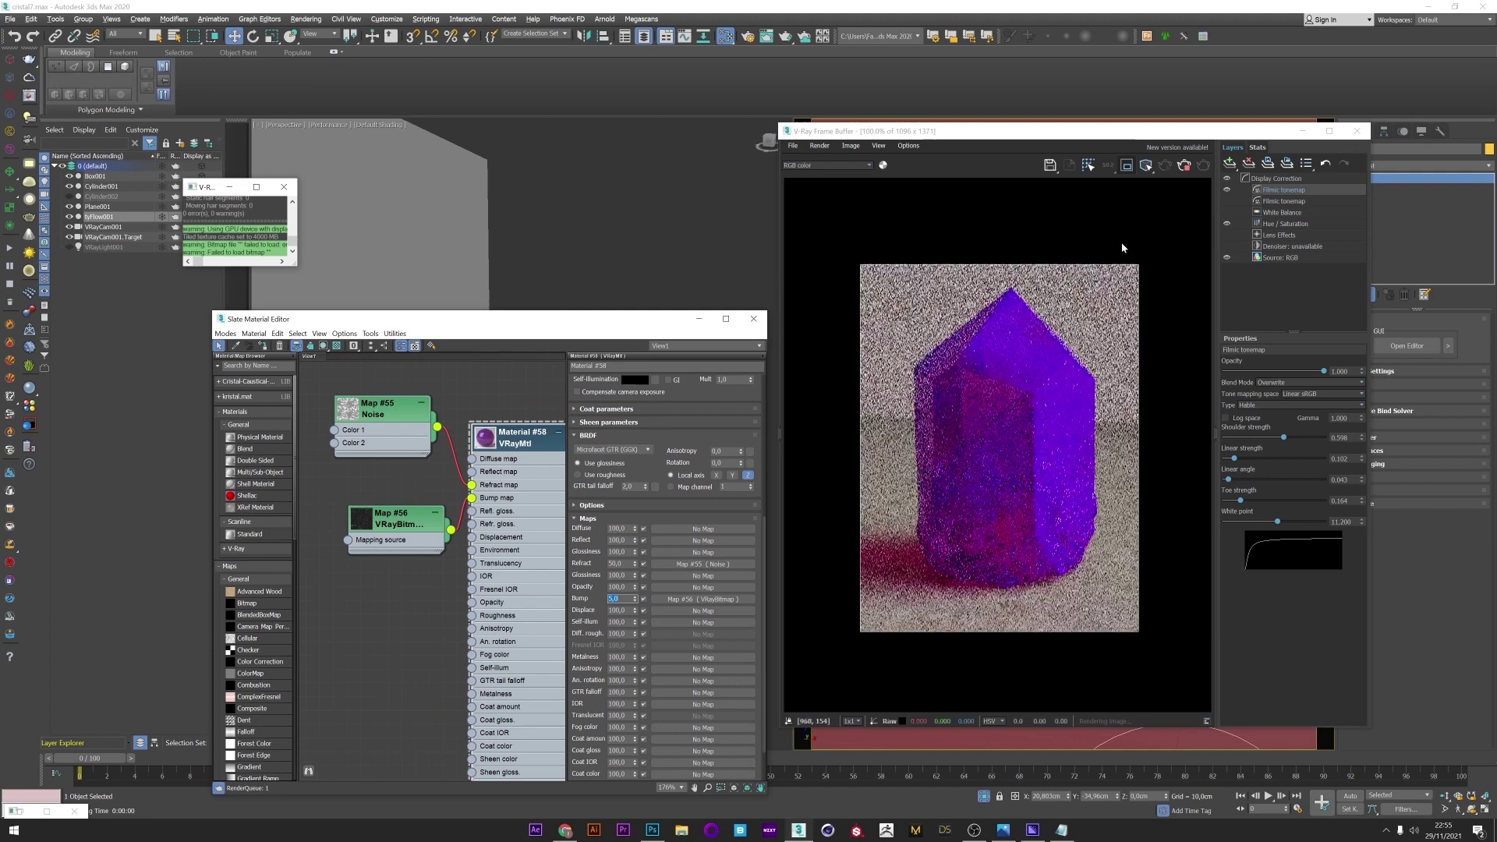
# Step: Draw a render region around the crystal, stop the interactive render and start a production render
pyautogui.moveTo(879, 273); pyautogui.dragTo(1141, 611)
pyautogui.click(1184, 167)
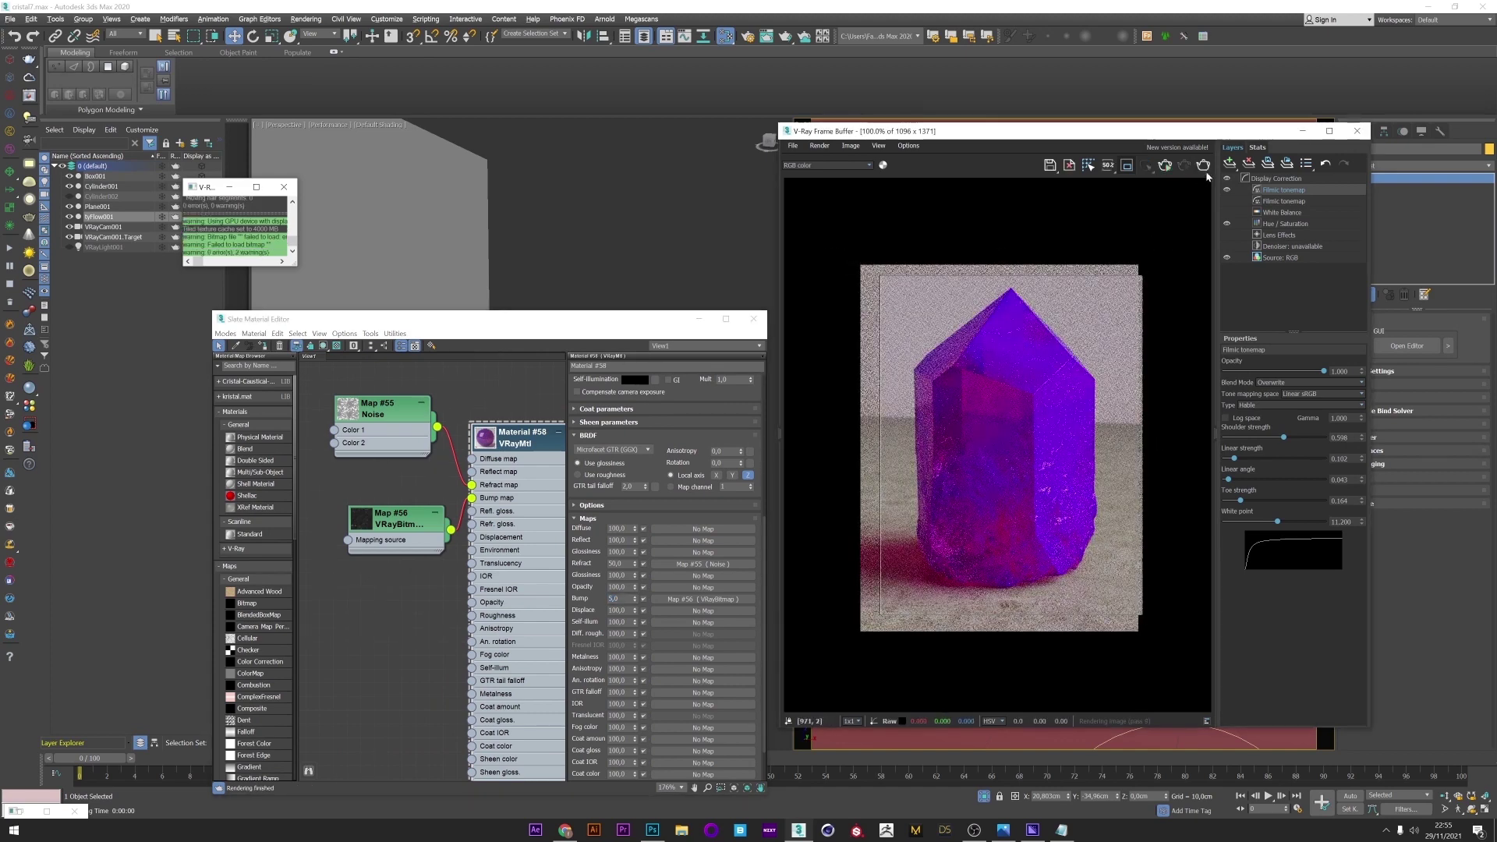
pyautogui.click(1204, 168)
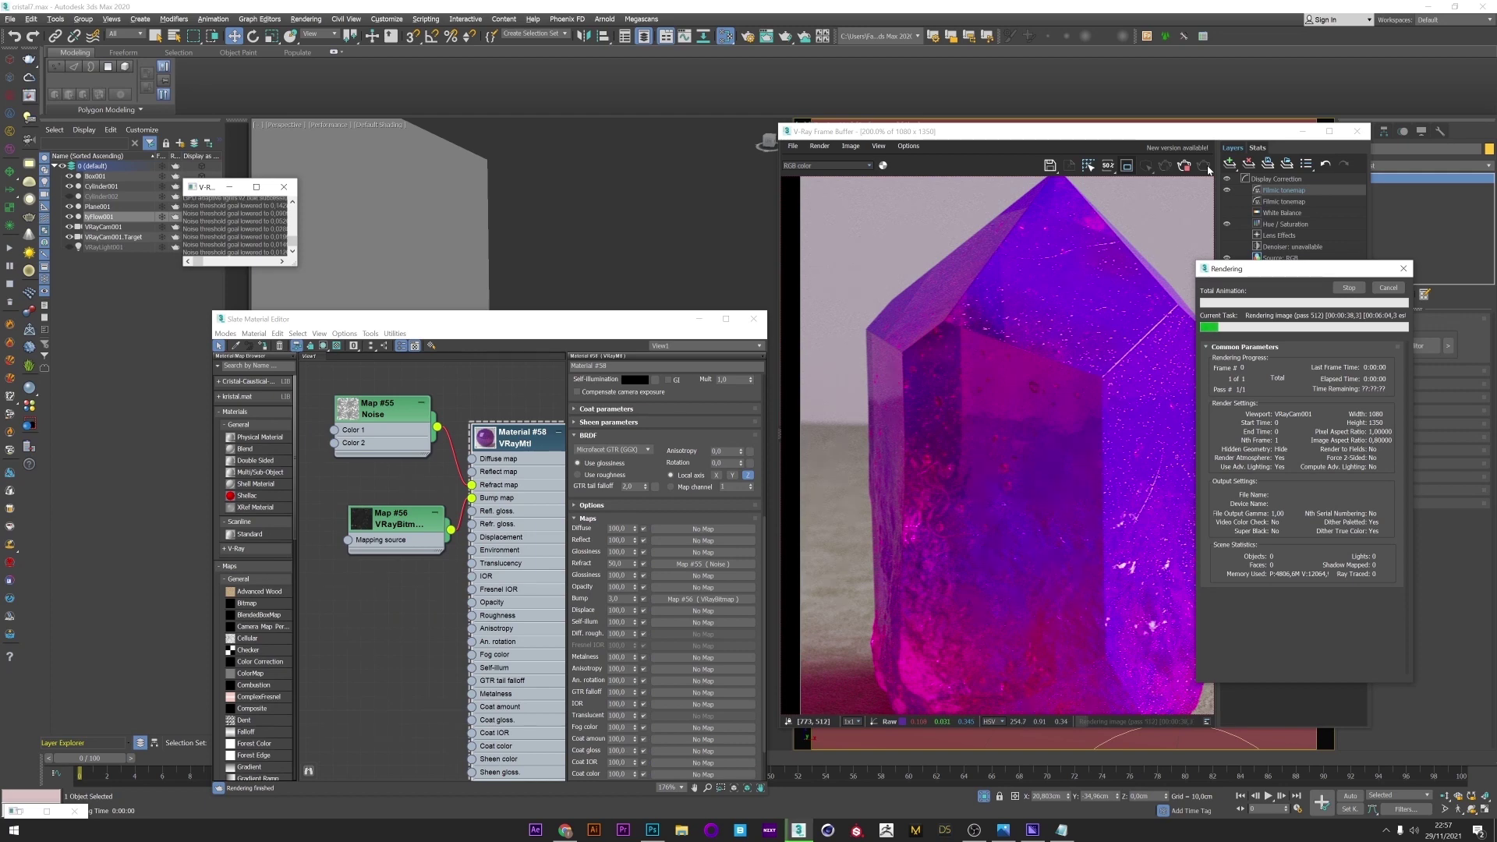
pyautogui.moveTo(985, 412)
pyautogui.mouseDown(button='middle')
pyautogui.moveTo(952, 361)
pyautogui.moveTo(1001, 392)
pyautogui.mouseUp(button='middle')
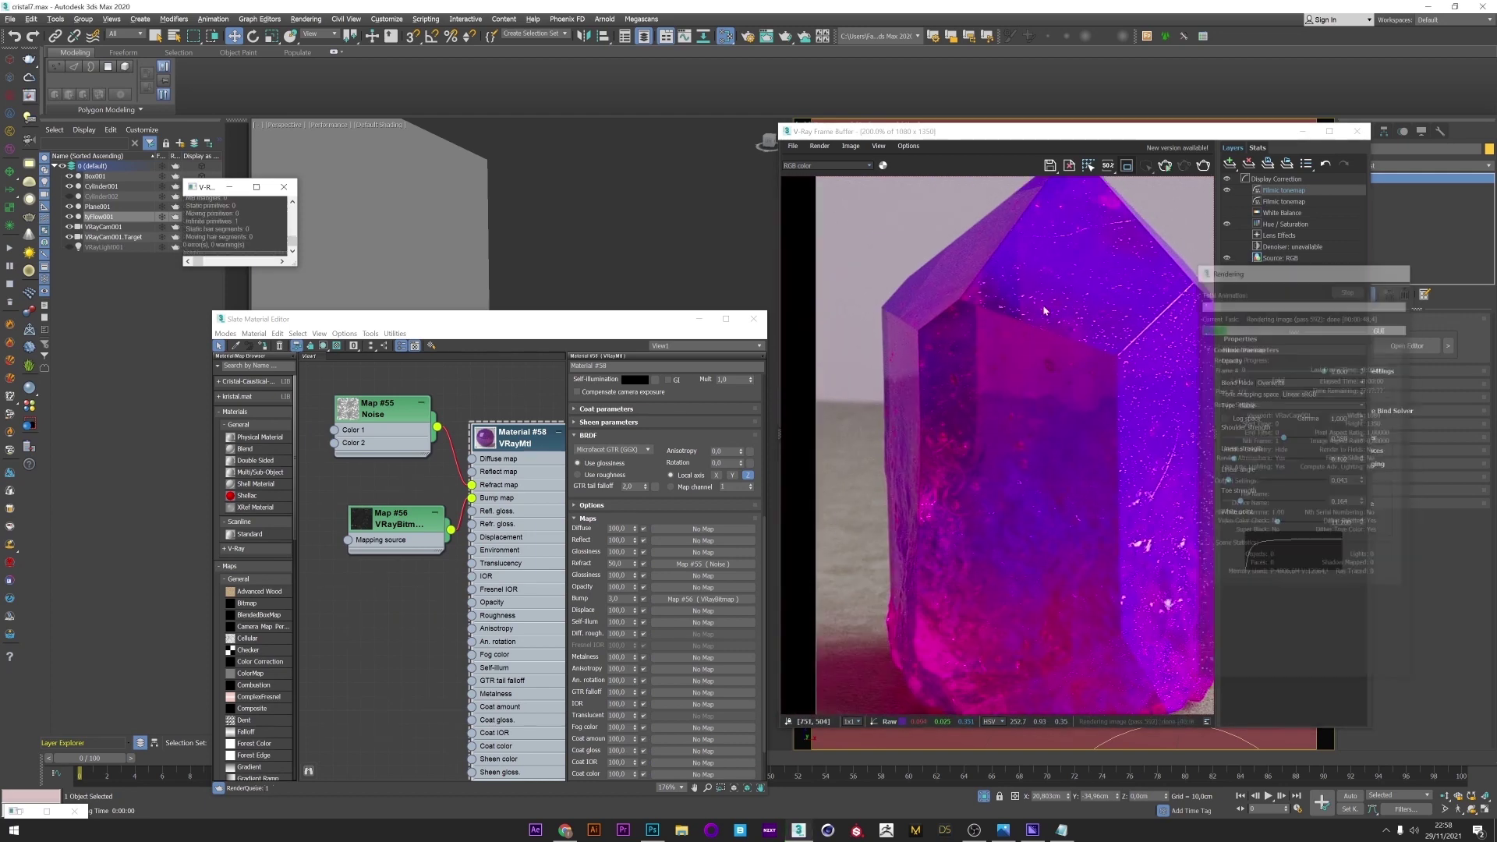
# Step: Create a new VRayMtl, assign it to Cylinder001 and restart the interactive render
pyautogui.moveTo(546, 484); pyautogui.dragTo(472, 580, button='middle')
pyautogui.rightClick(472, 418)
pyautogui.moveTo(538, 450)
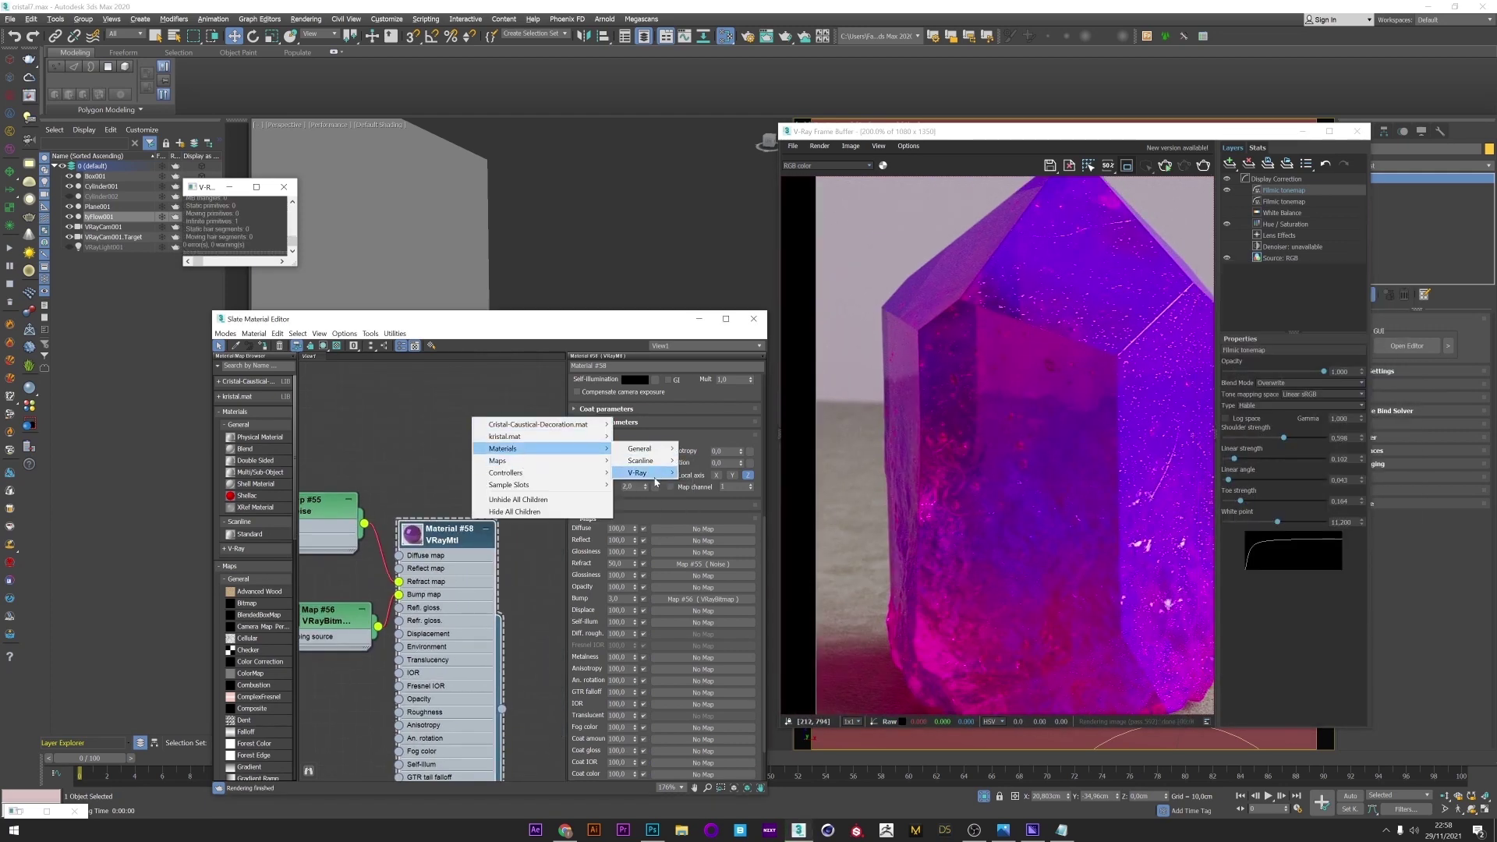
pyautogui.click(717, 614)
pyautogui.moveTo(499, 420); pyautogui.dragTo(553, 420)
pyautogui.click(99, 186)
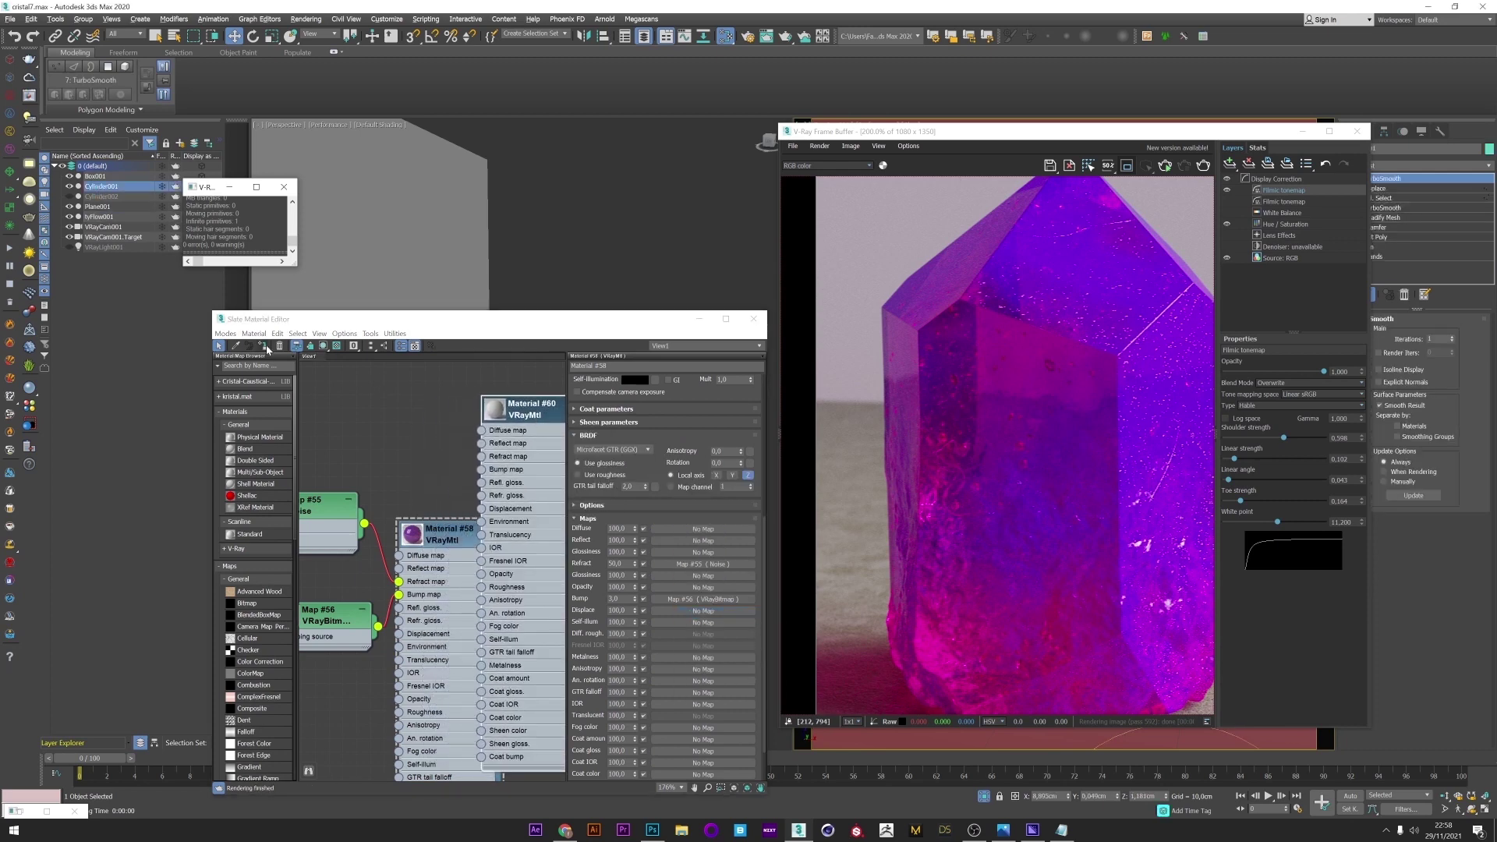
pyautogui.click(1165, 166)
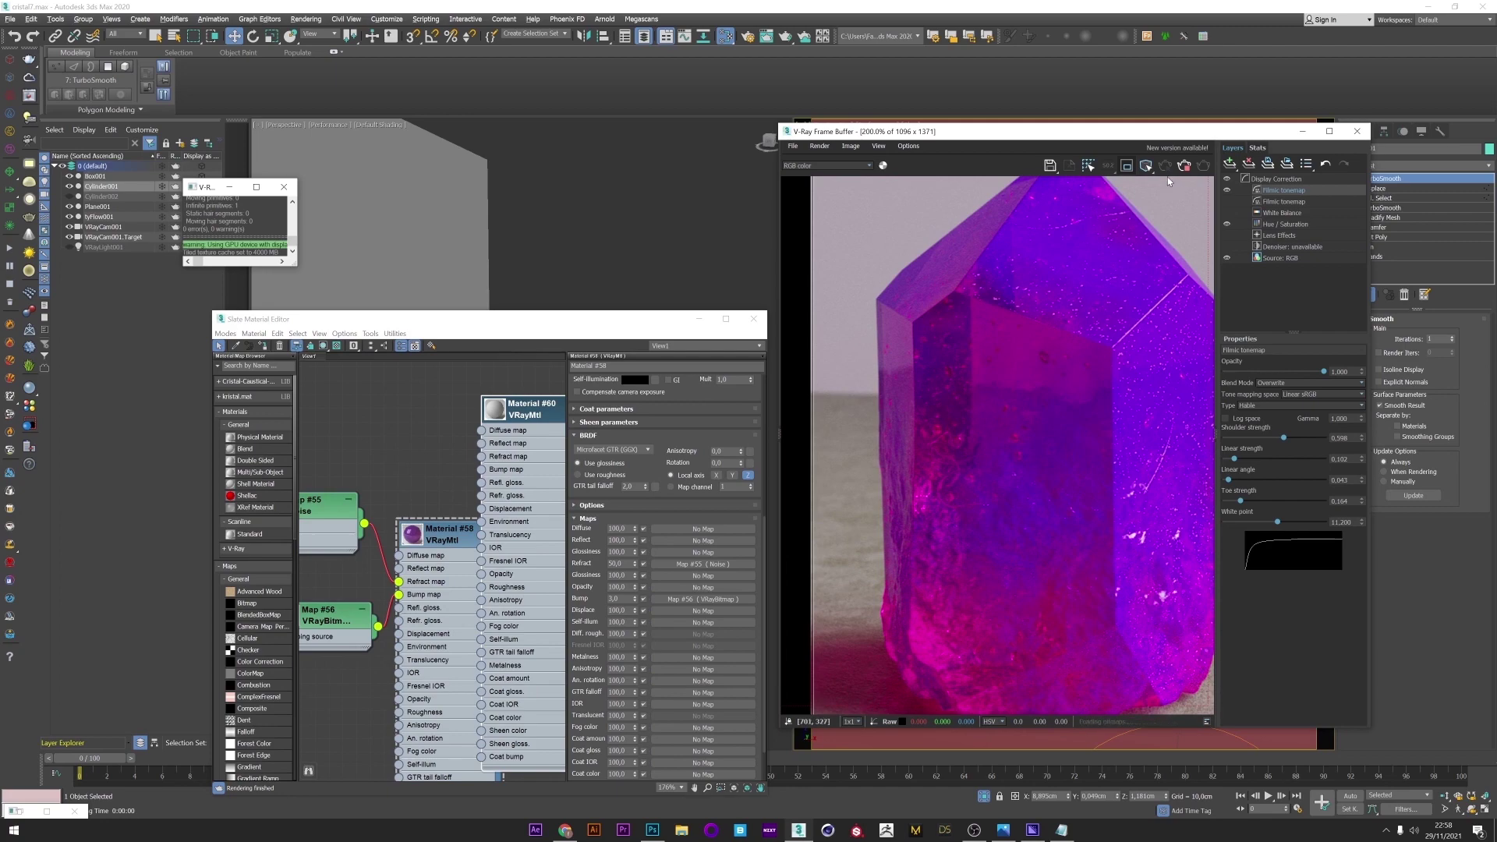
# Step: Connect the VRayBitmap to the new VRayMtl's diffuse map and show the whole crystal in the frame buffer
pyautogui.click(449, 471)
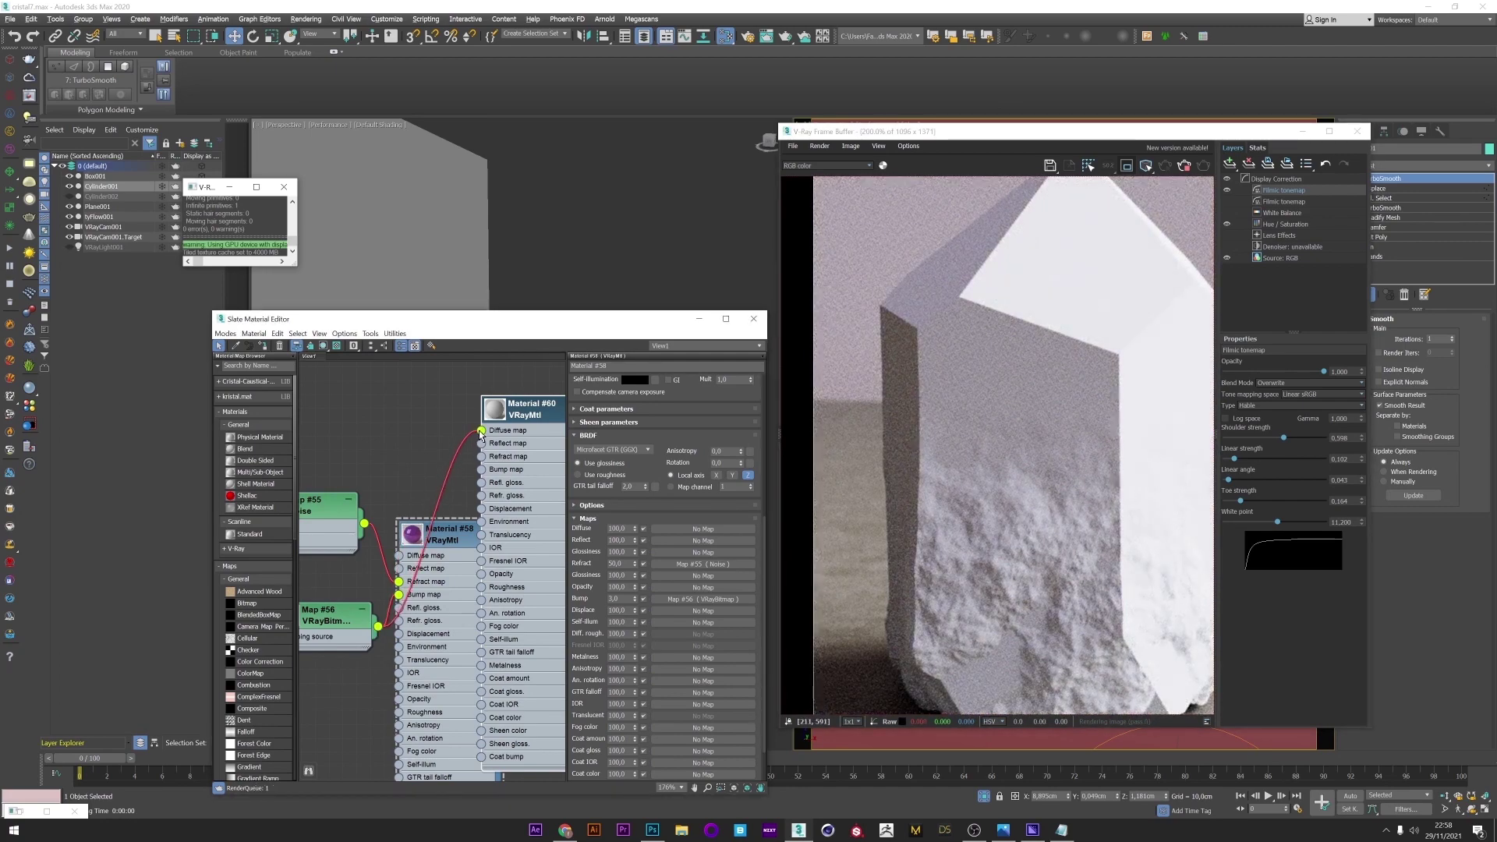
pyautogui.moveTo(481, 434); pyautogui.dragTo(481, 430)
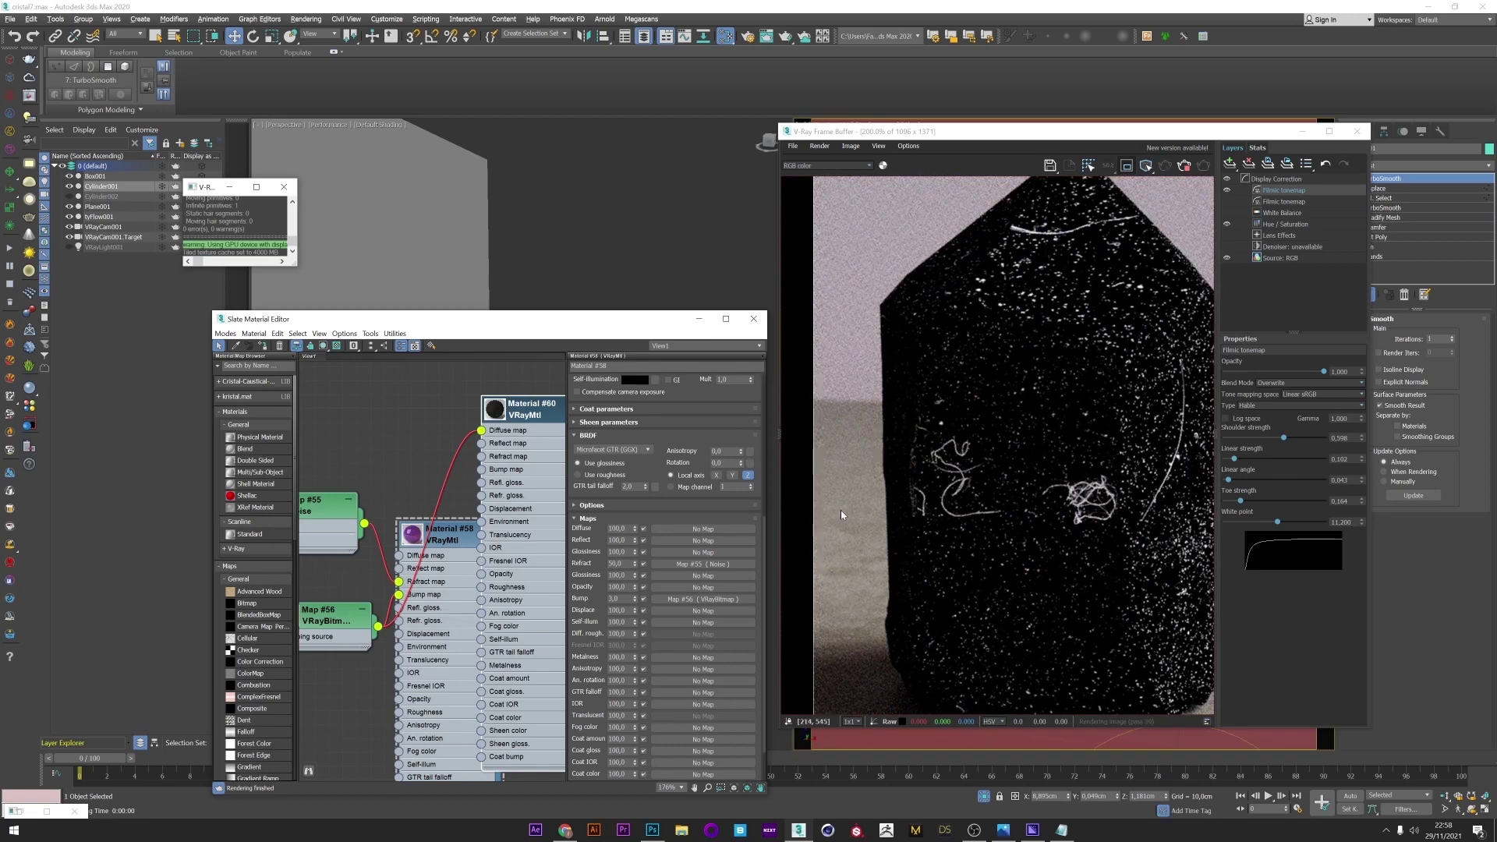
pyautogui.scroll(-2, 344, 581)
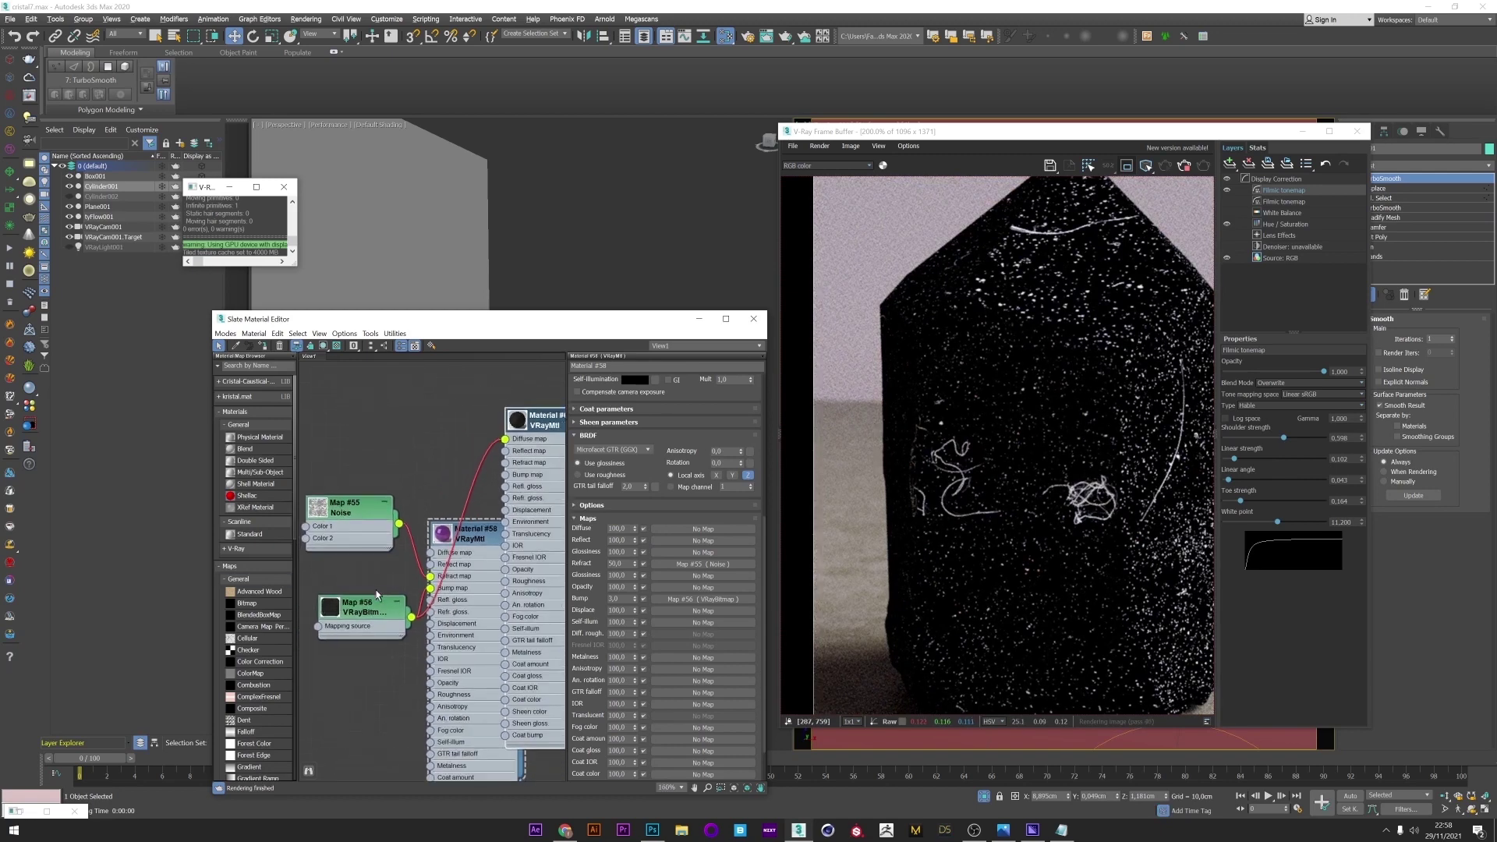
pyautogui.doubleClick(998, 426)
# Step: Add a VRayUVWRandomizer map to the VRayBitmap's mapping source and open its parameters
pyautogui.moveTo(340, 617); pyautogui.dragTo(316, 659)
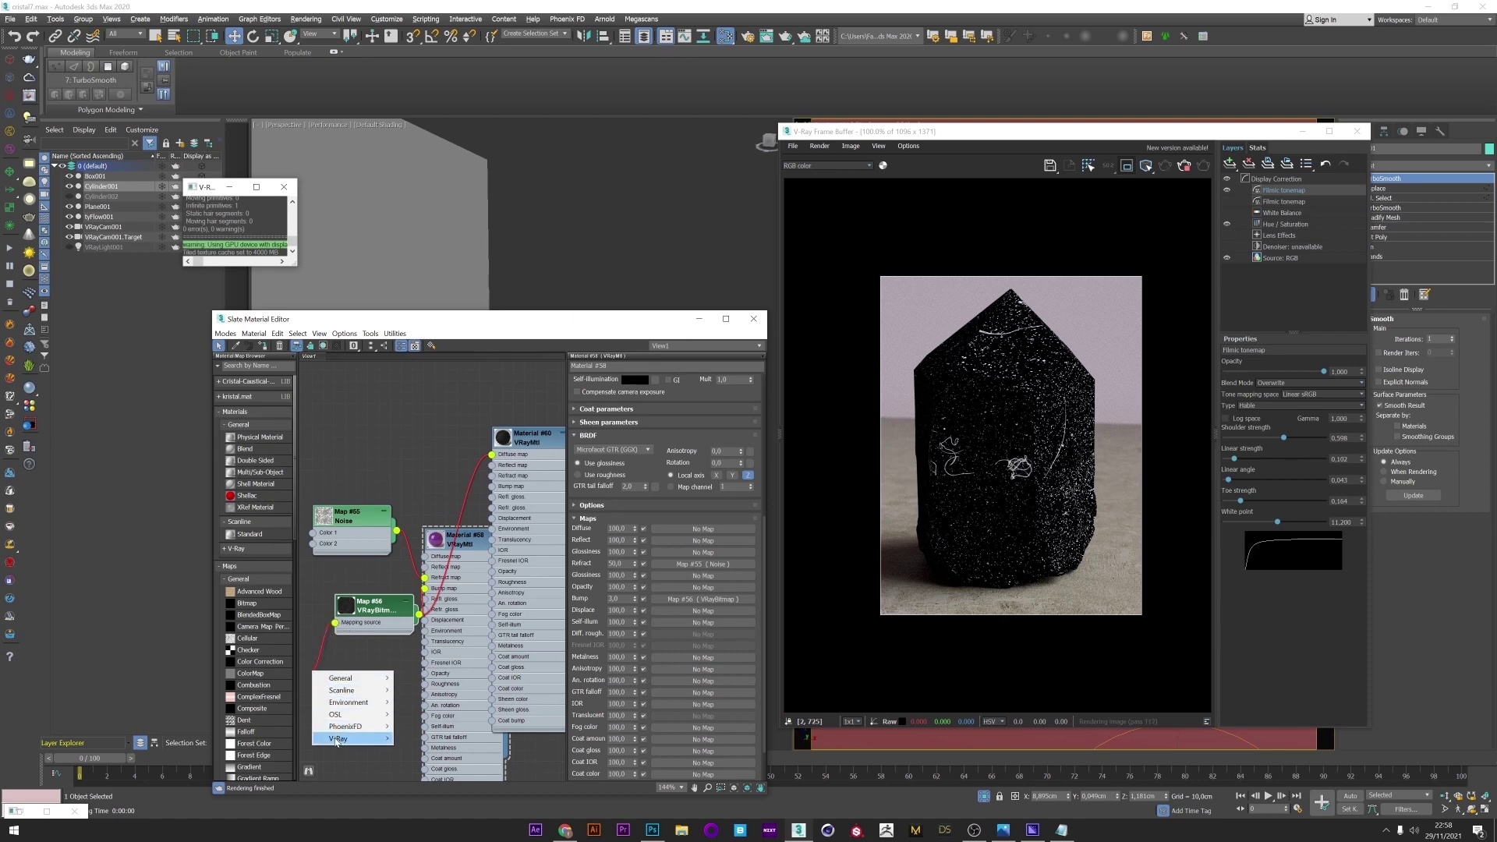
pyautogui.moveTo(367, 737)
pyautogui.click(436, 739)
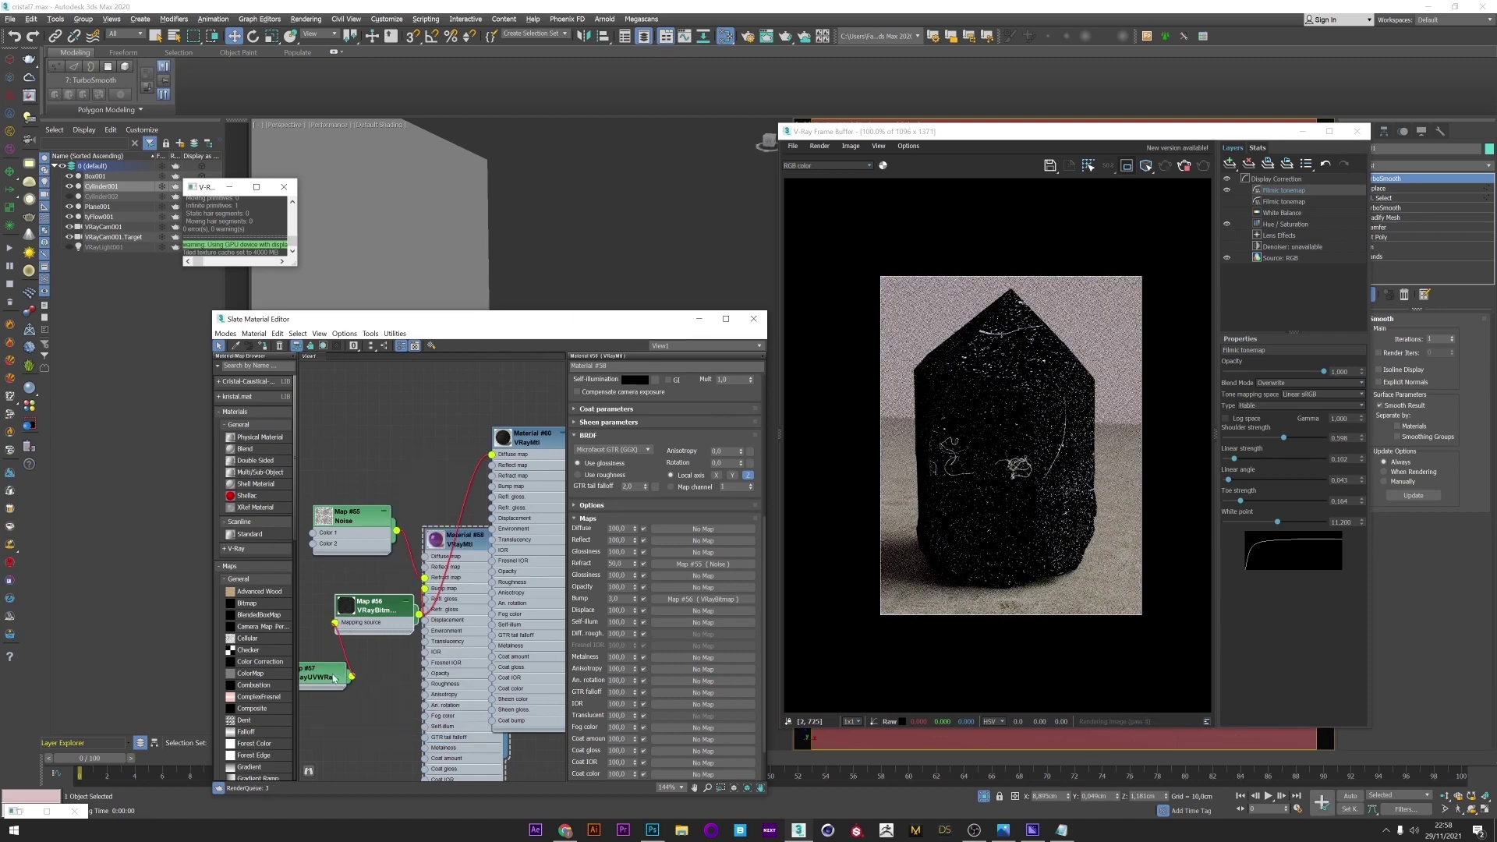
pyautogui.moveTo(323, 677); pyautogui.dragTo(379, 690)
pyautogui.doubleClick(376, 688)
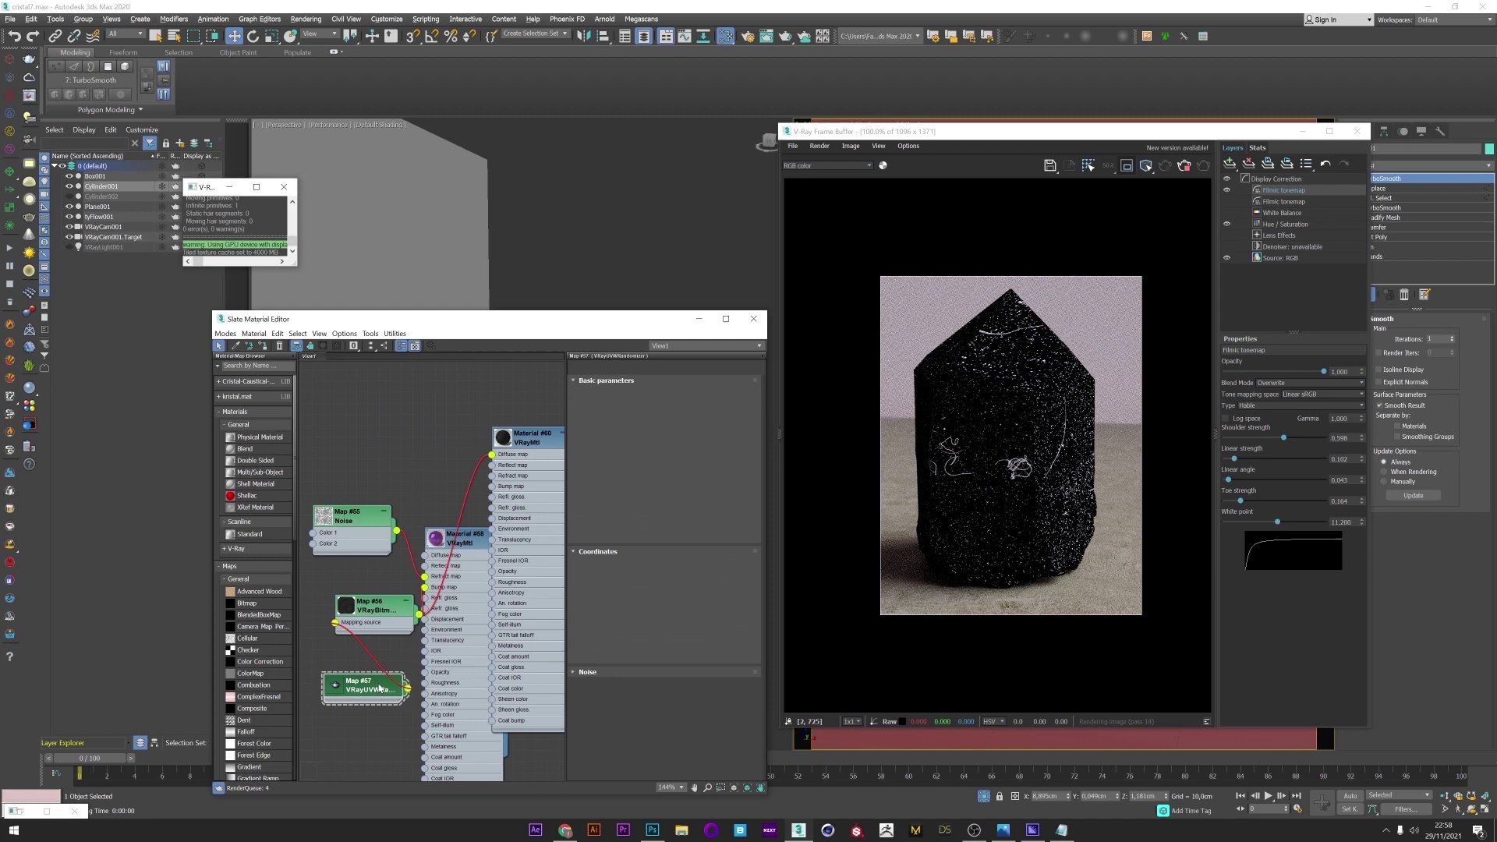
# Step: Enable stochastic tiling on the VRayUVWRandomizer and set its tiling to 2
pyautogui.click(656, 463)
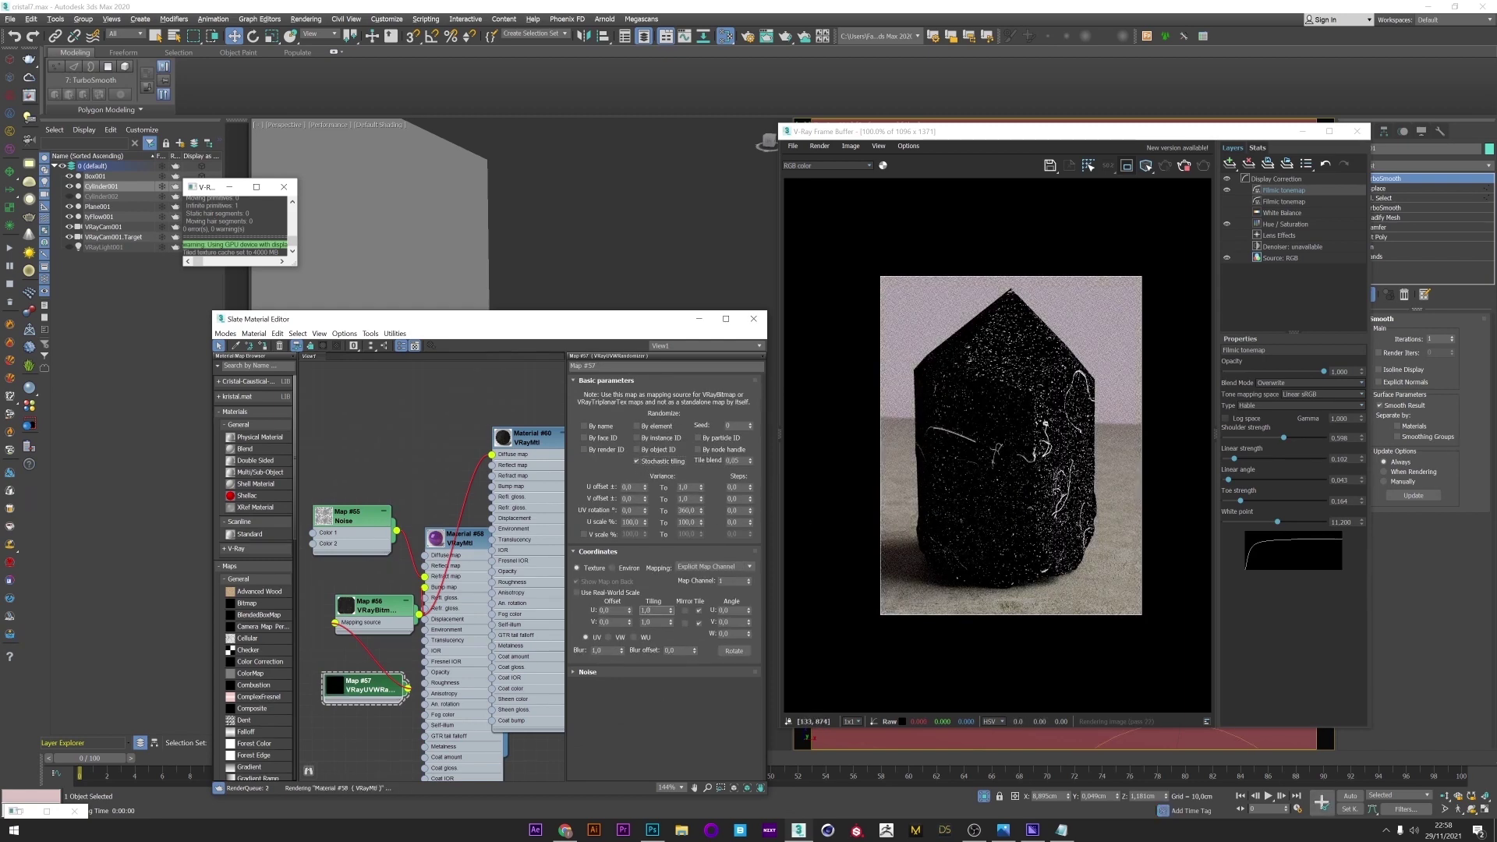
pyautogui.press('Tab')
pyautogui.write('2')
pyautogui.press('Return')
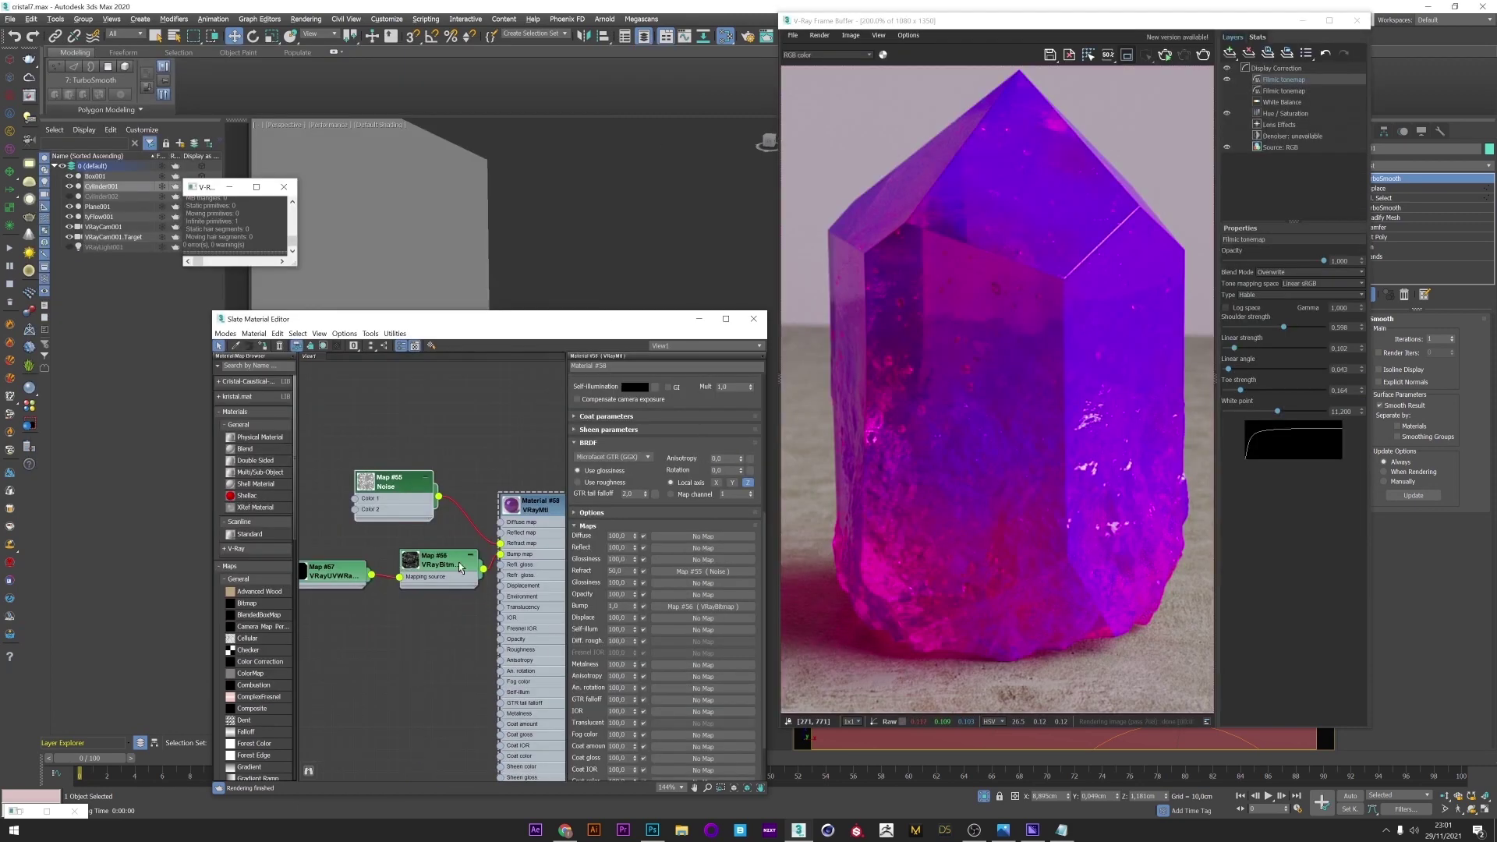
# Step: Add a VRayBitmap to the crystal VRayMtl's refraction glossiness and load the smudge_monitor_3_4K image into it
pyautogui.moveTo(460, 568); pyautogui.dragTo(362, 635)
pyautogui.moveTo(405, 703)
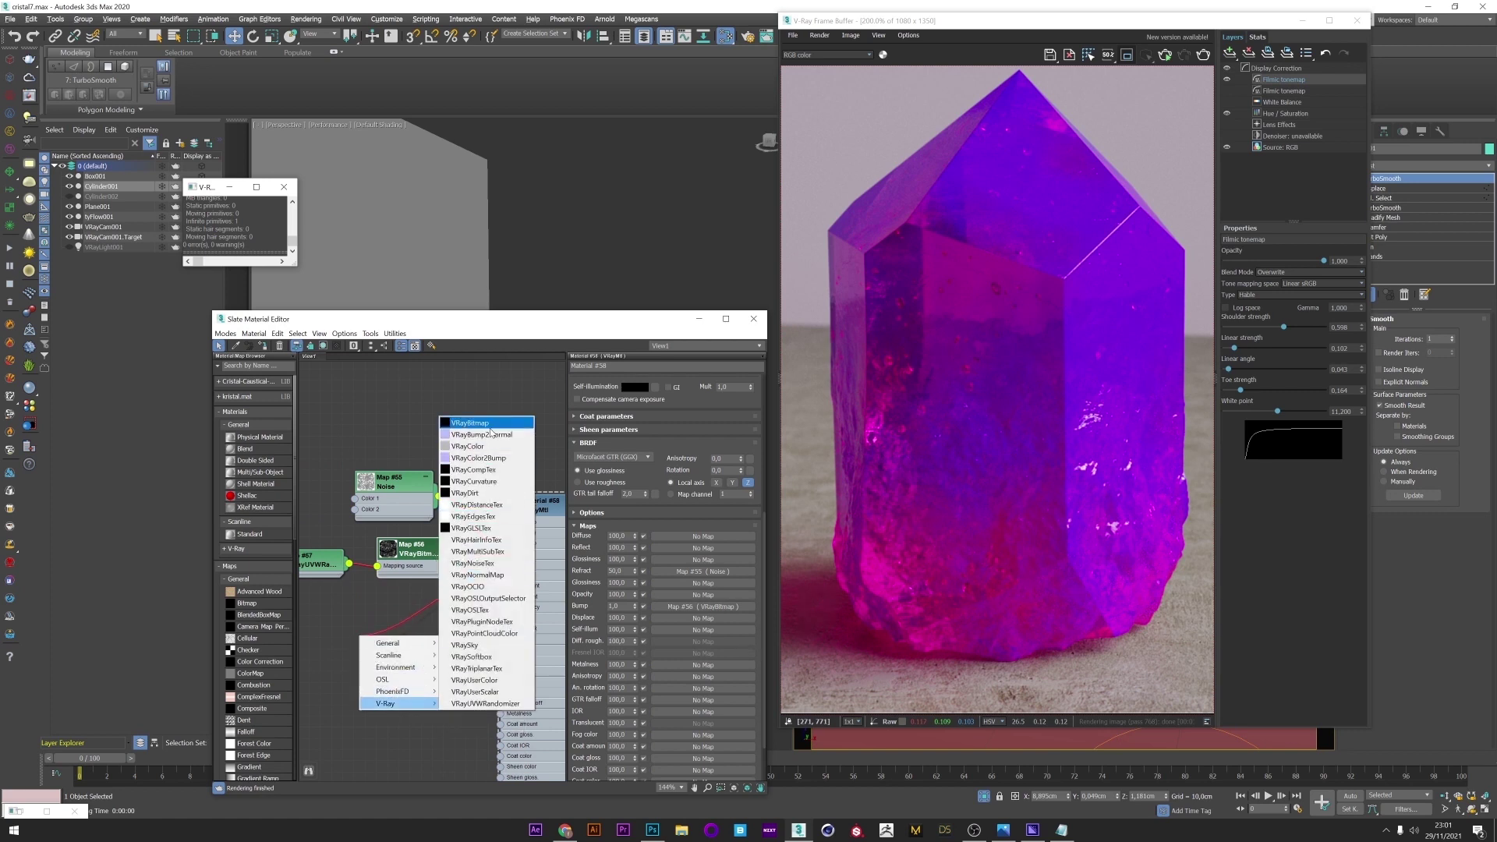
pyautogui.click(470, 423)
pyautogui.doubleClick(361, 646)
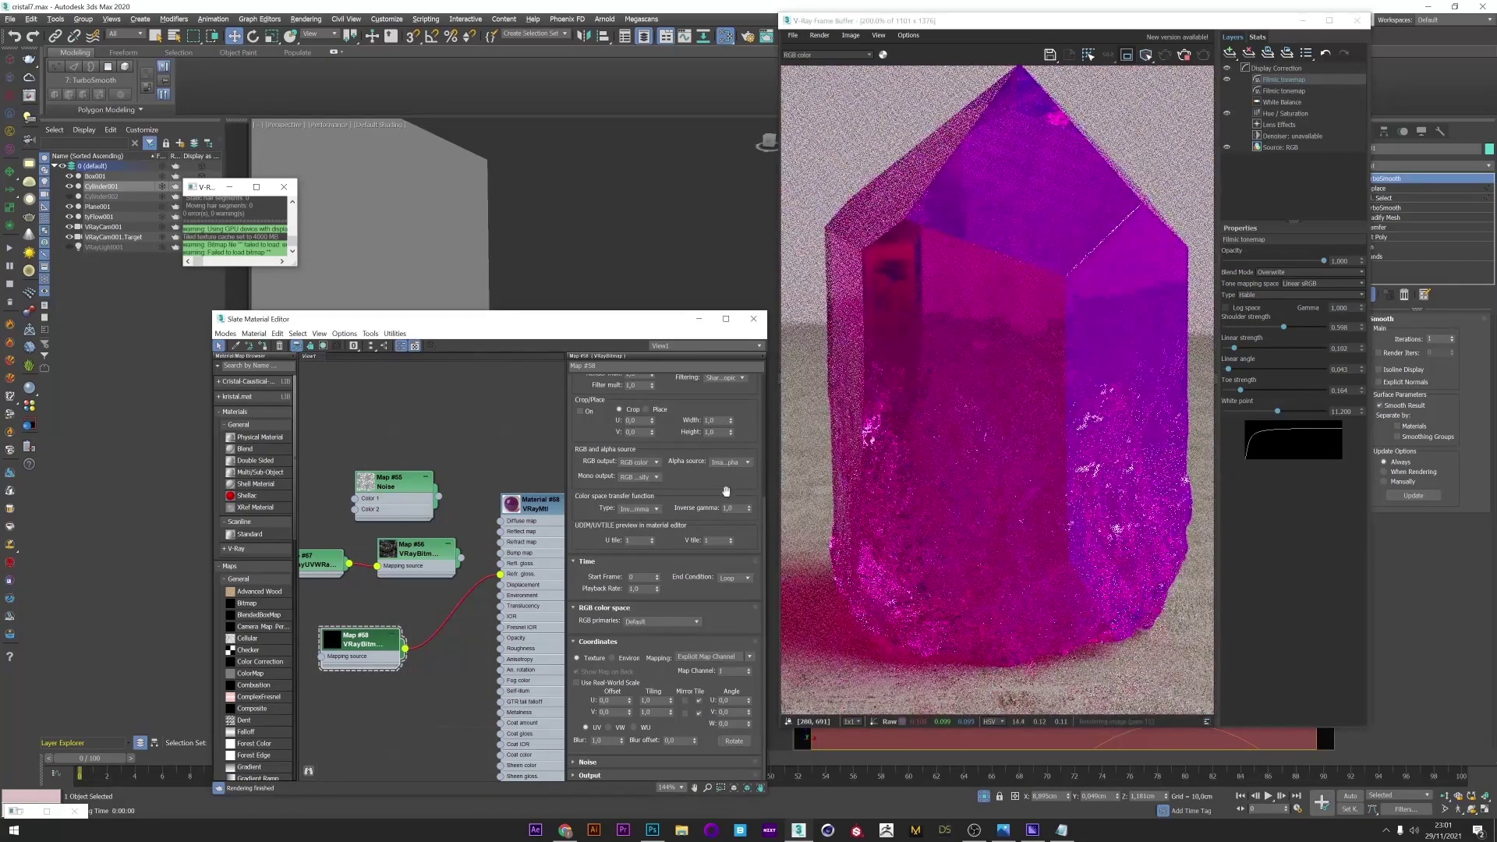
pyautogui.scroll(4, 726, 491)
pyautogui.click(748, 393)
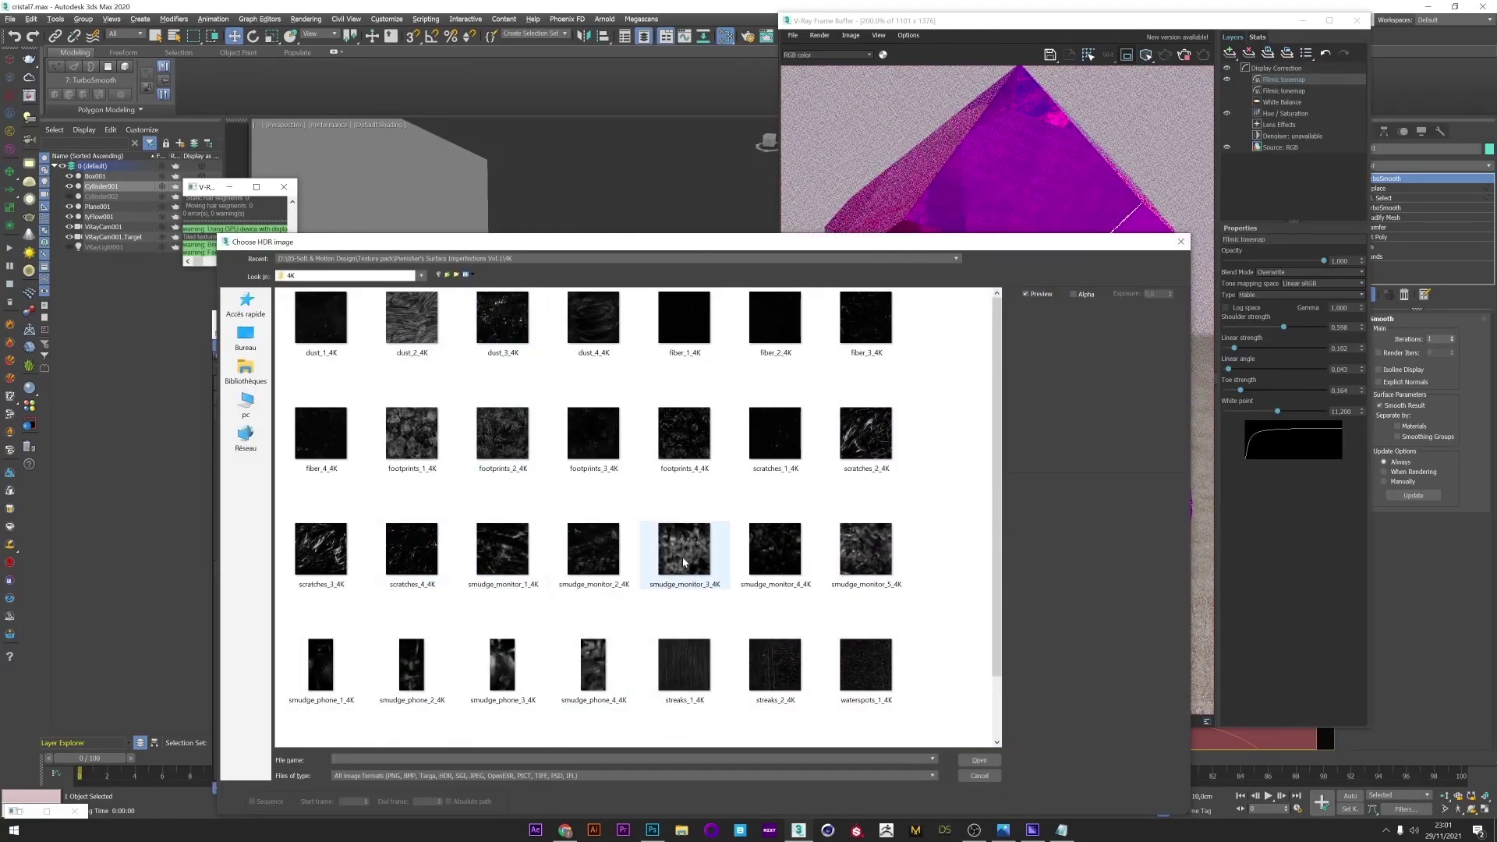
pyautogui.doubleClick(684, 561)
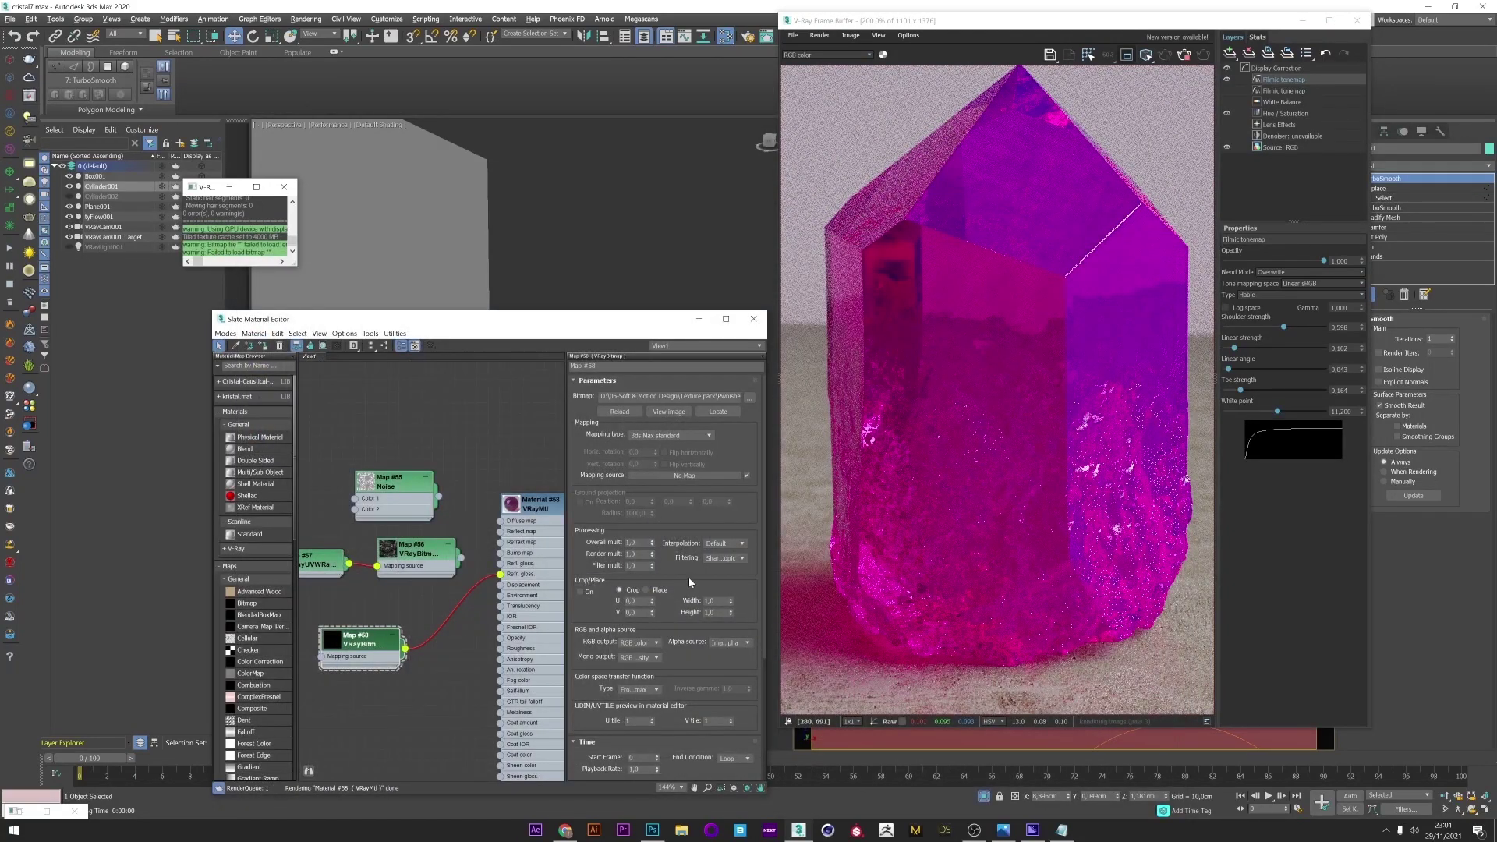
# Step: Enable the bitmap's output color map and add a curve point raised to near full value at the dark end
pyautogui.scroll(-1, 955, 428)
pyautogui.scroll(1, 956, 429)
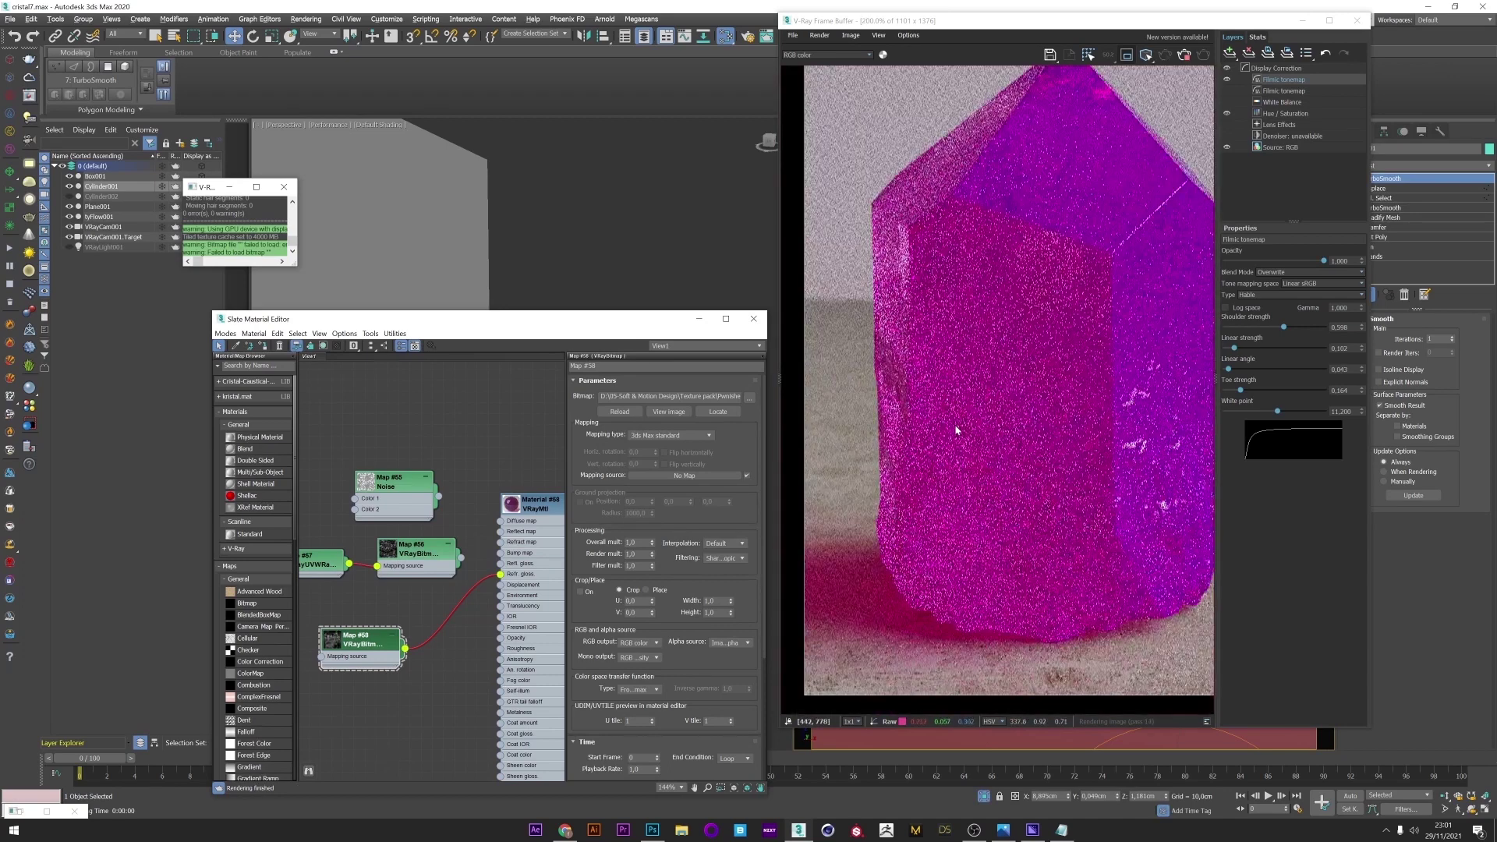
pyautogui.scroll(-2, 956, 430)
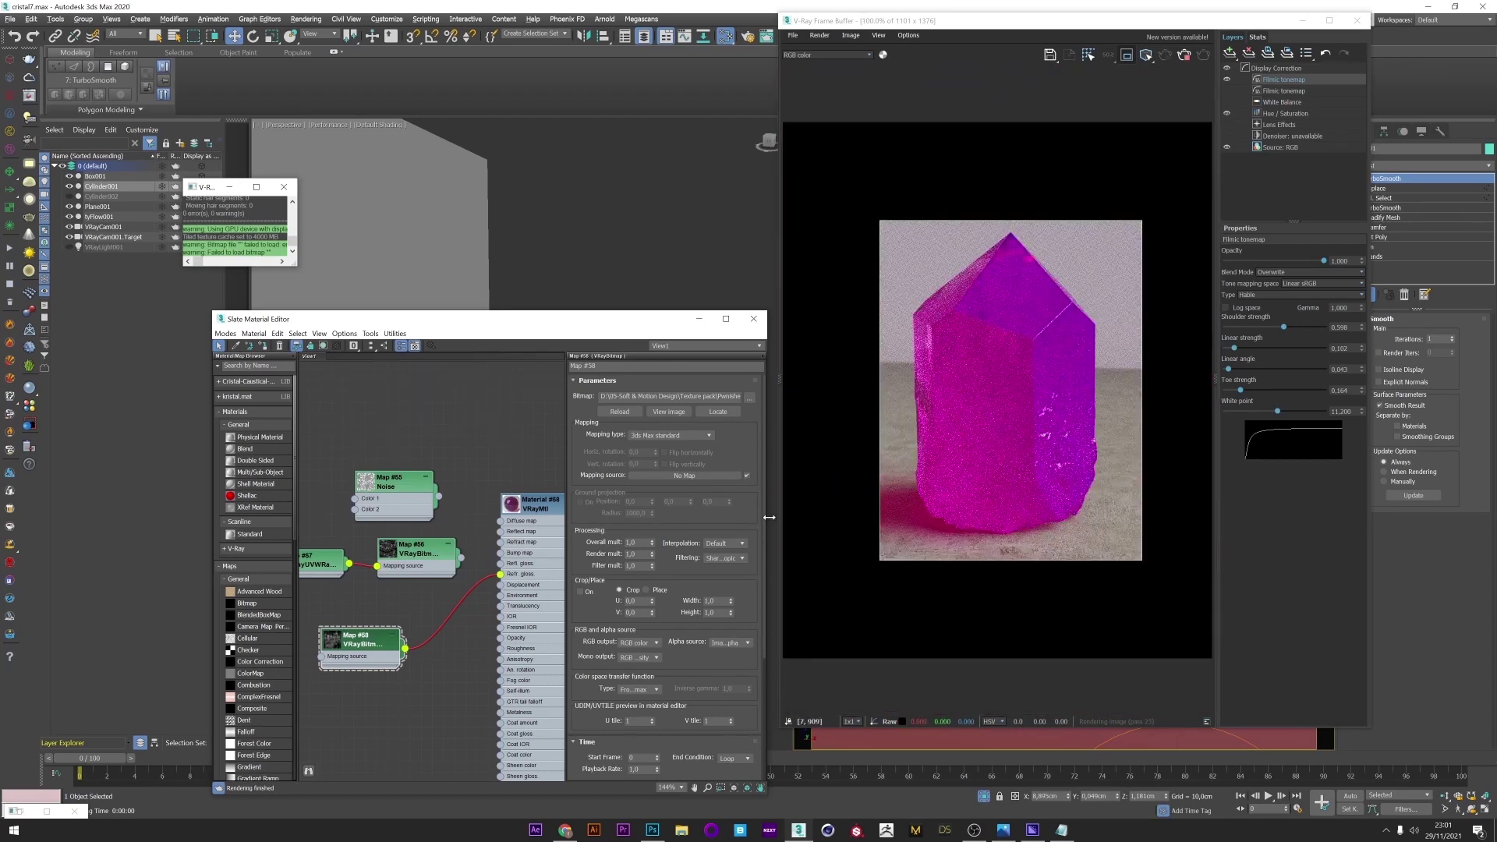
pyautogui.scroll(-4, 755, 685)
pyautogui.click(606, 777)
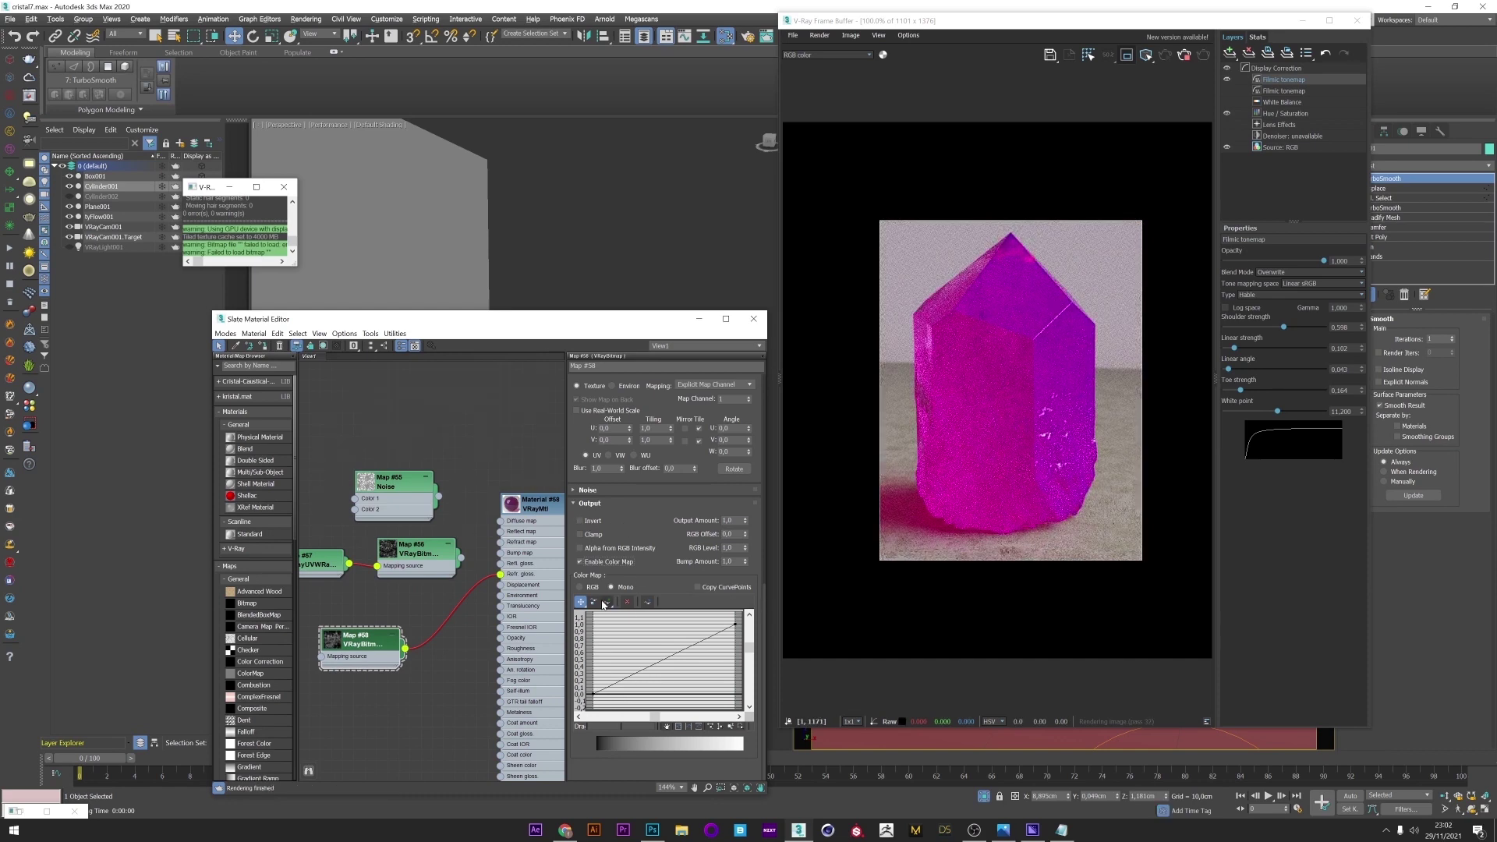
pyautogui.click(638, 673)
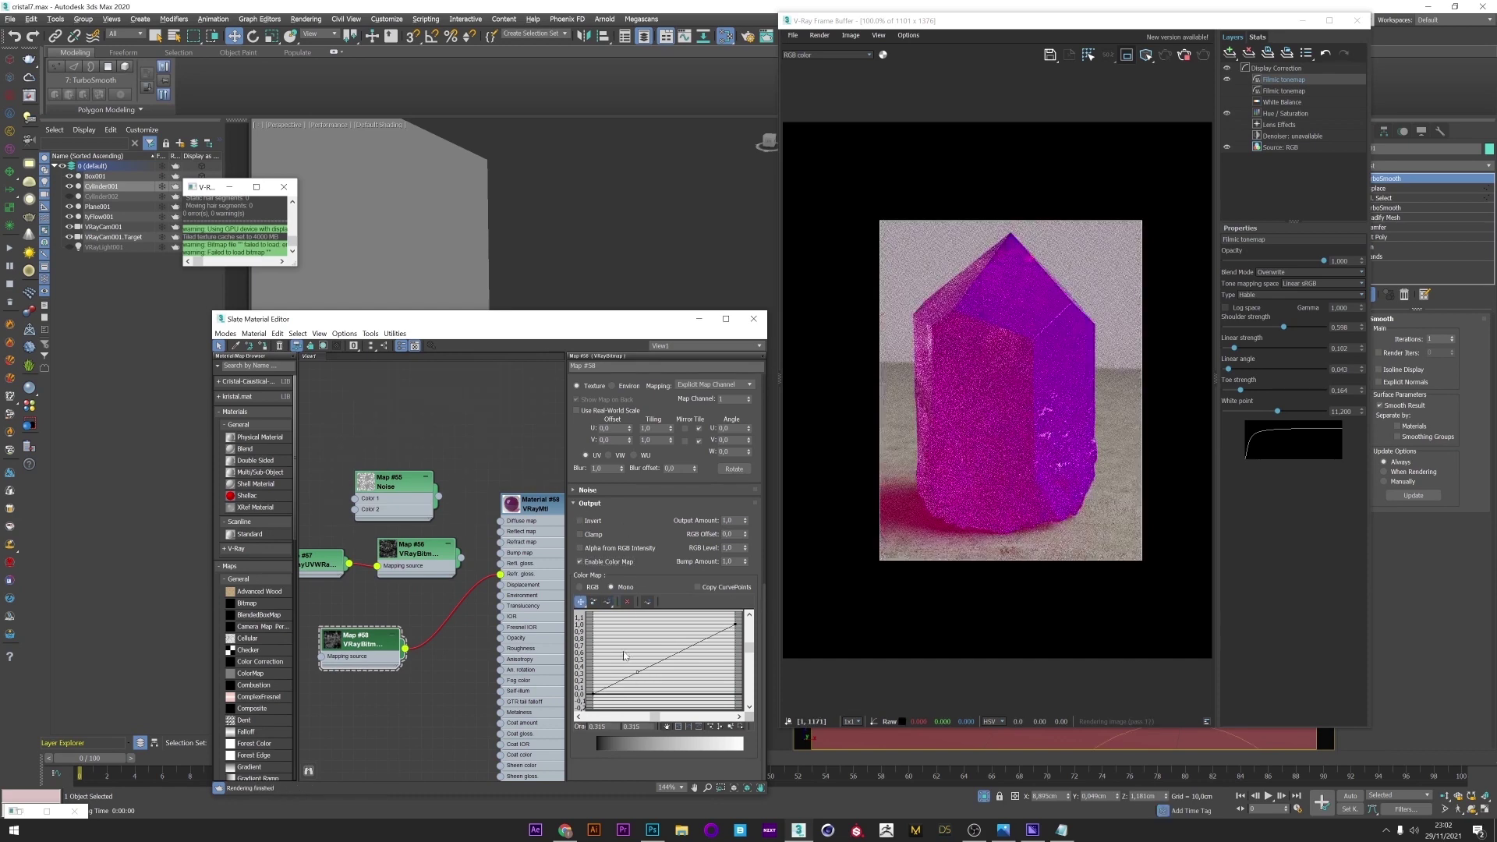
pyautogui.doubleClick(341, 647)
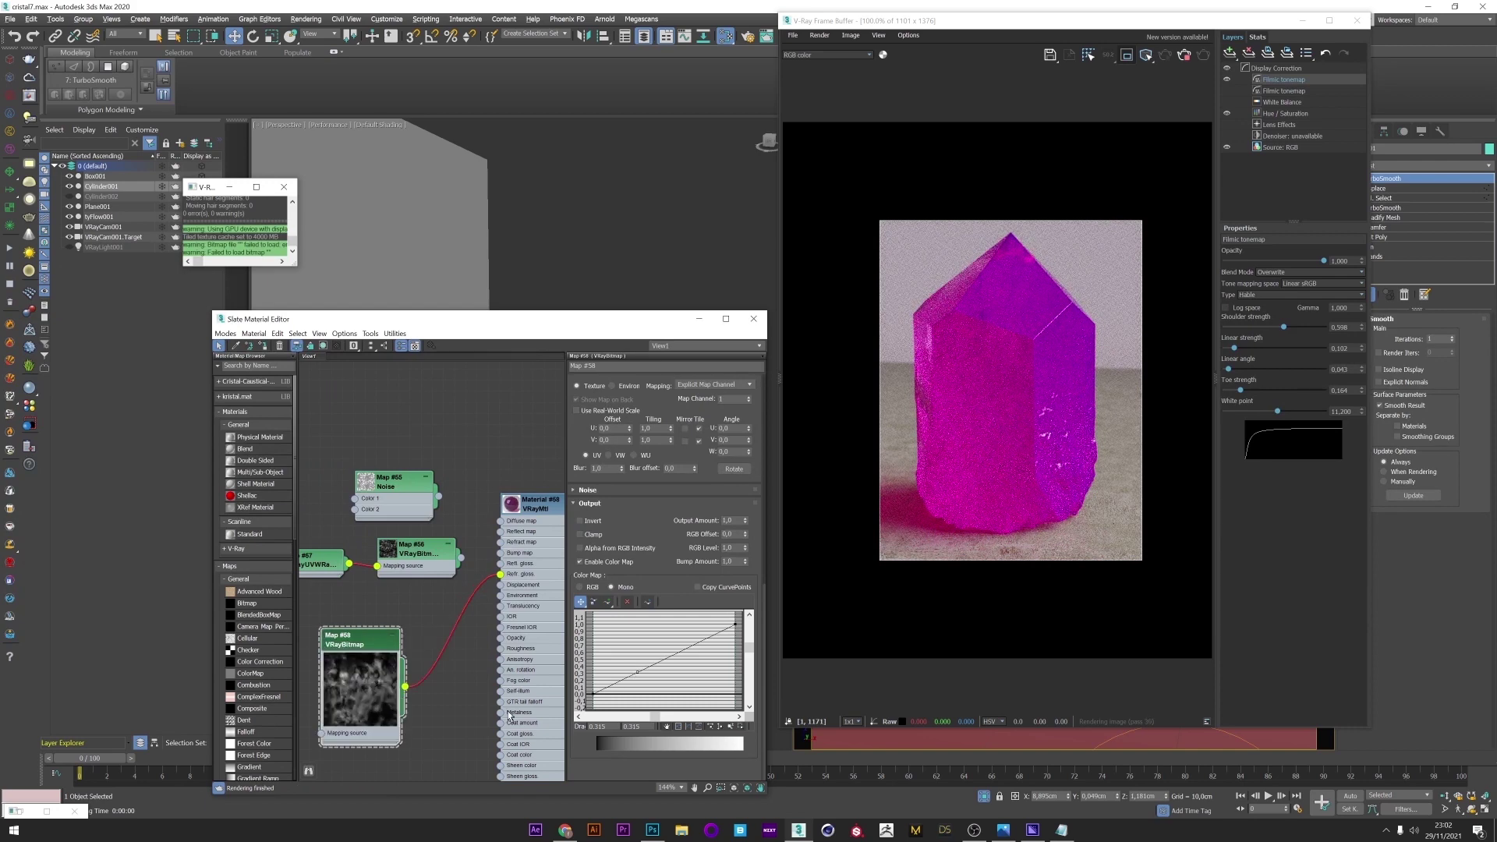
pyautogui.moveTo(639, 673); pyautogui.dragTo(599, 622)
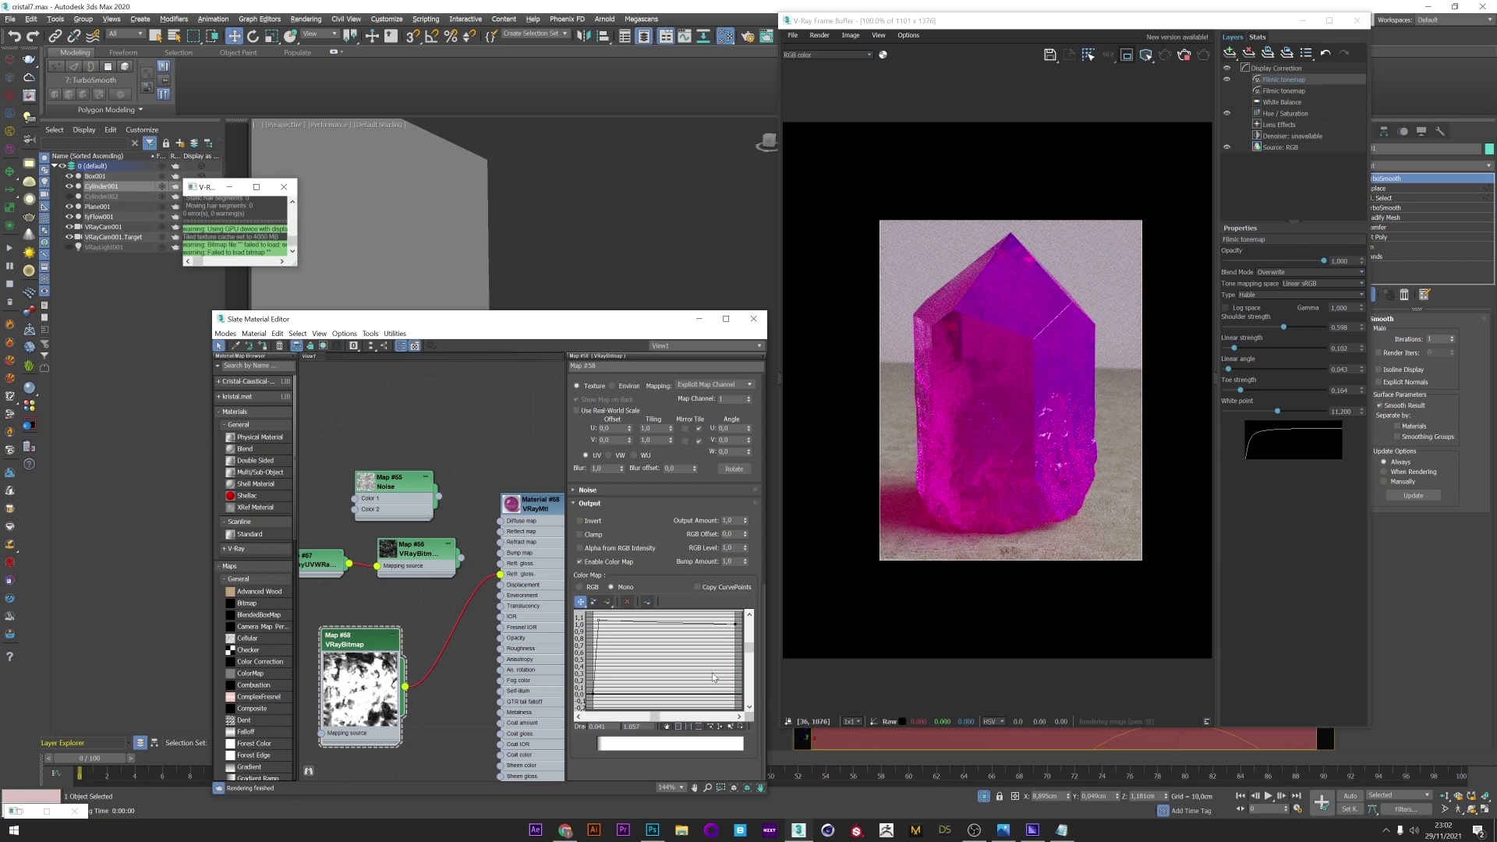
# Step: Render the crystal to check the smudge glossiness up close, then cancel the render
pyautogui.click(1202, 55)
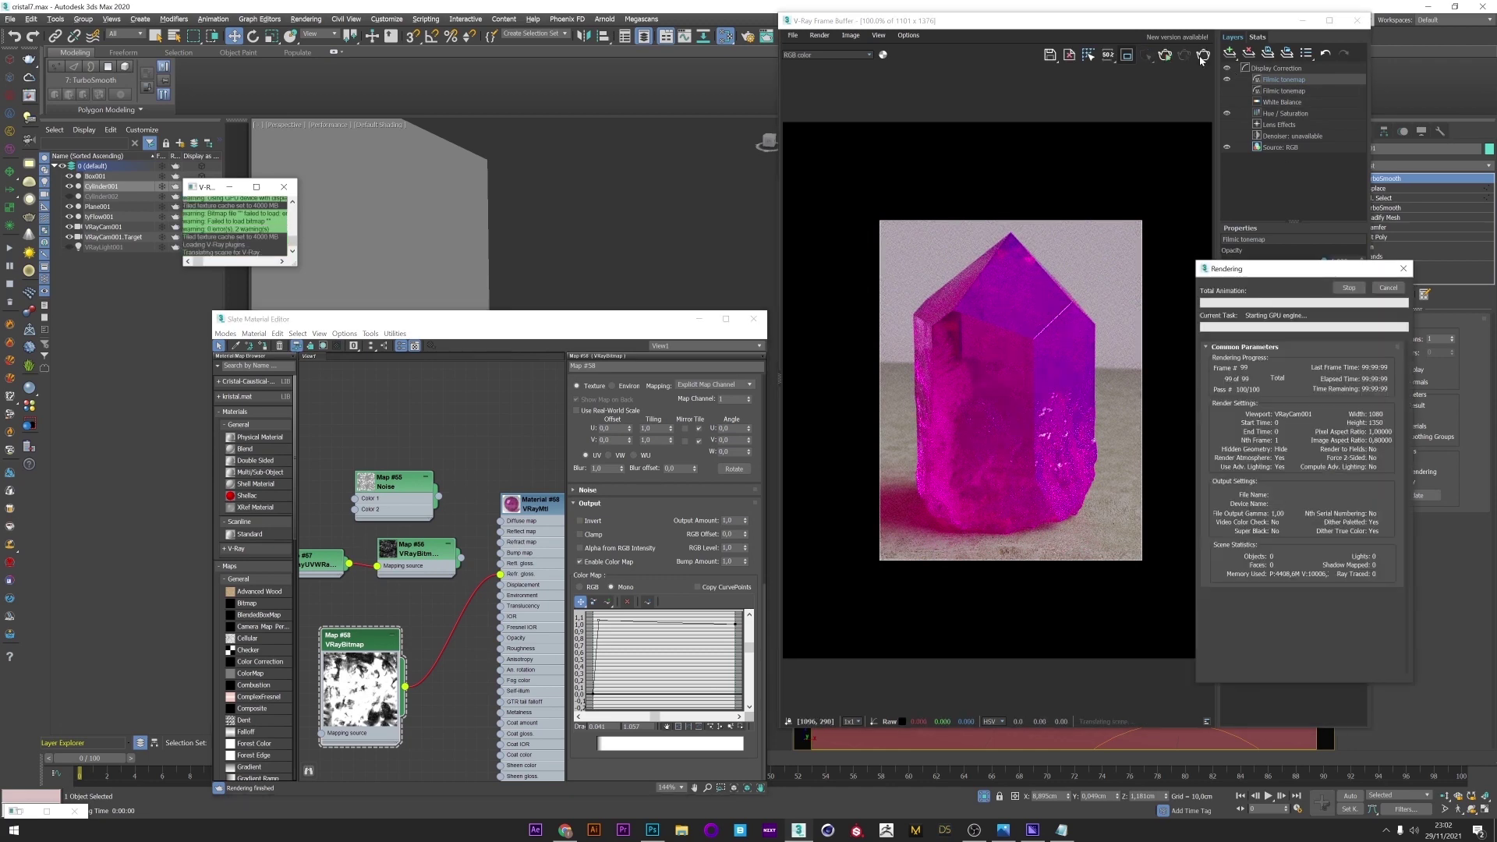
pyautogui.scroll(2, 912, 273)
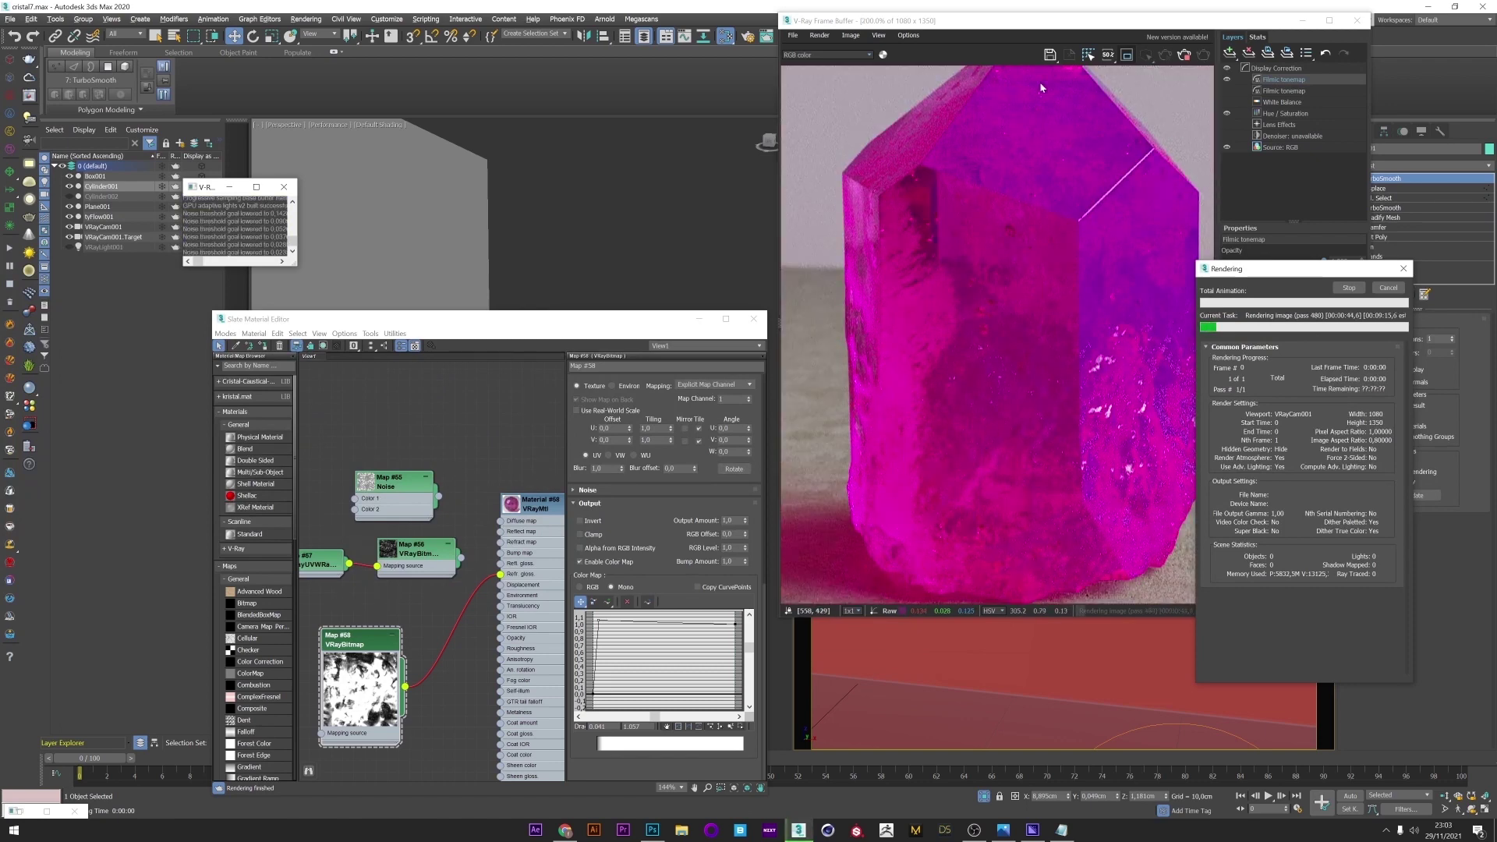
pyautogui.click(1385, 290)
# Step: Insert a Composite map between the smudge bitmap and the material's refraction glossiness and enlarge its preview
pyautogui.moveTo(443, 612); pyautogui.dragTo(461, 592, button='middle')
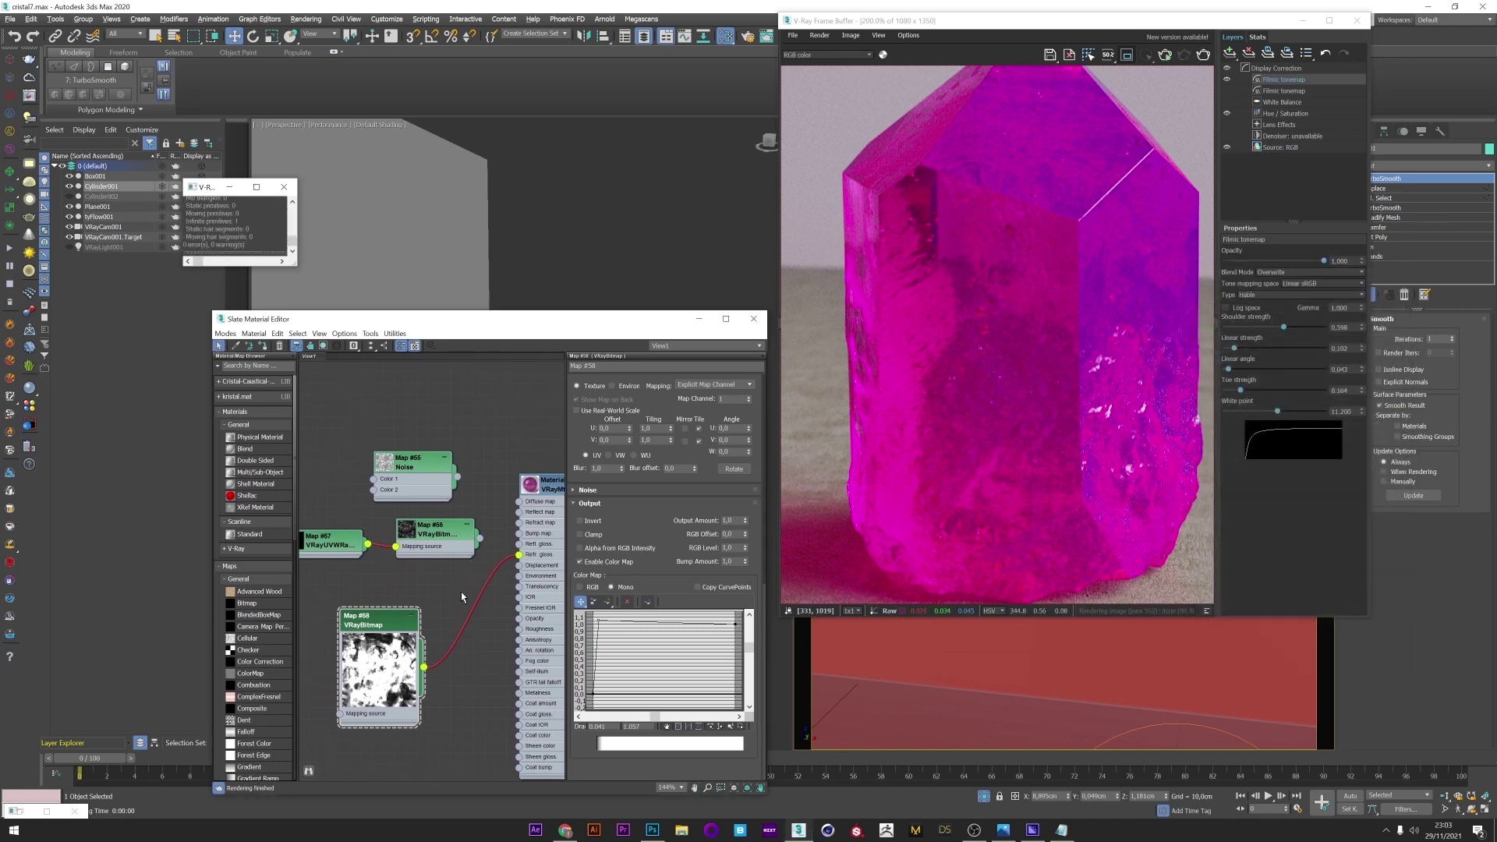
pyautogui.moveTo(518, 558); pyautogui.dragTo(434, 641)
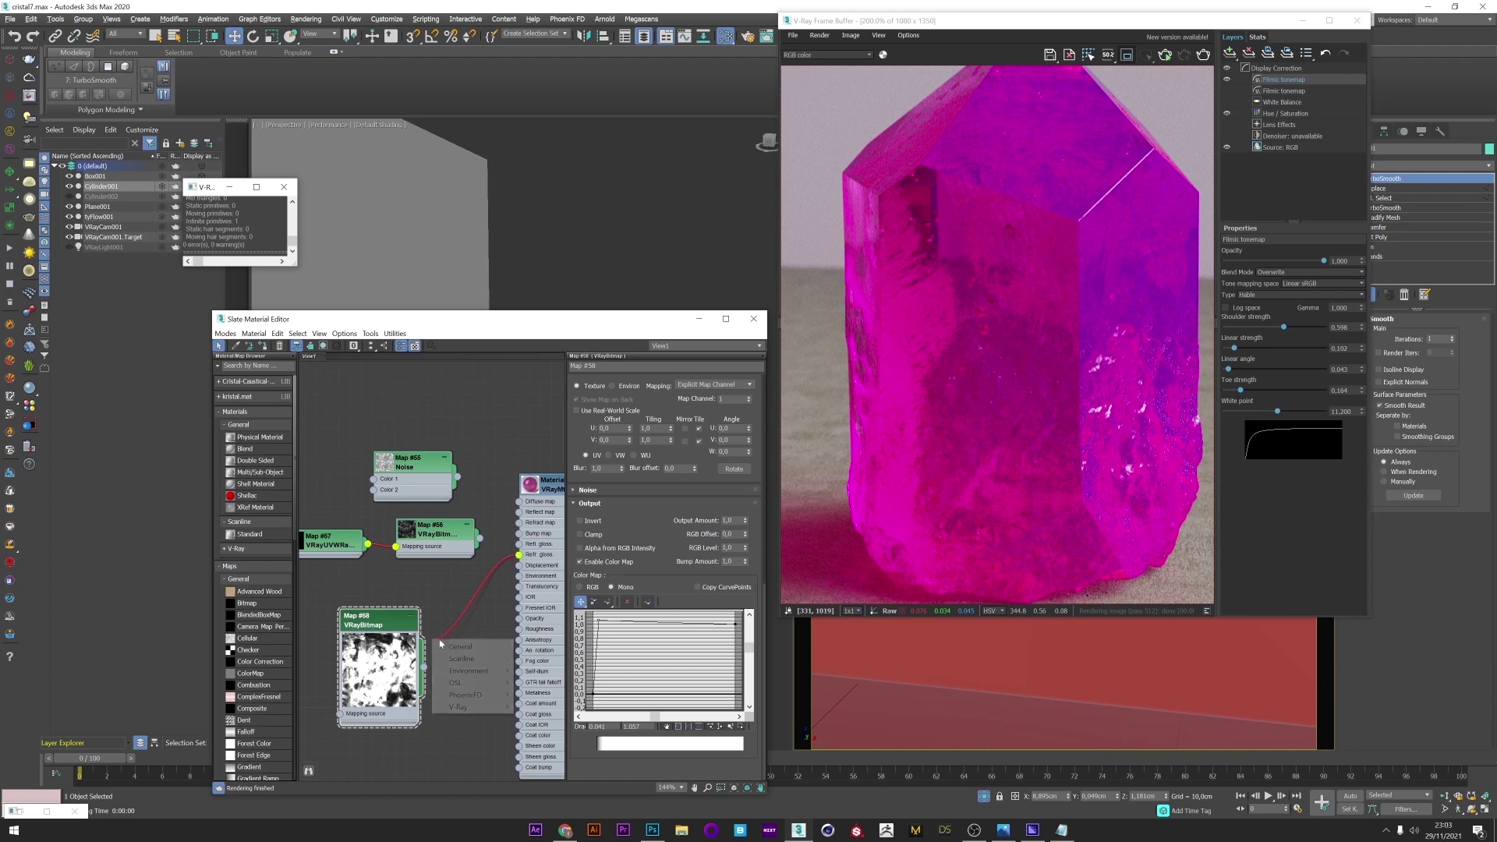
pyautogui.moveTo(468, 646)
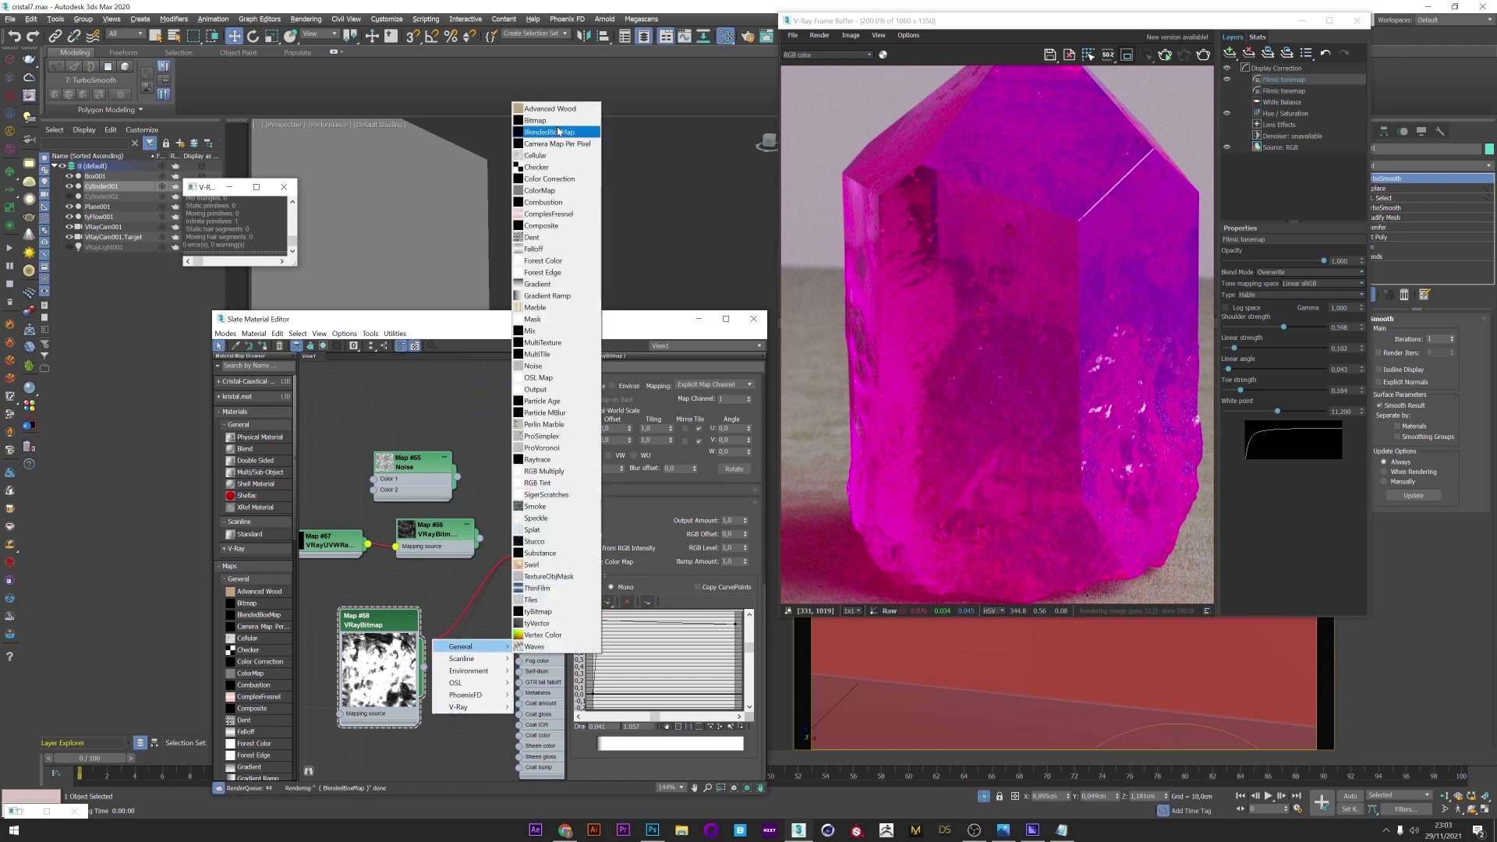
pyautogui.click(541, 225)
pyautogui.moveTo(372, 631); pyautogui.dragTo(315, 642)
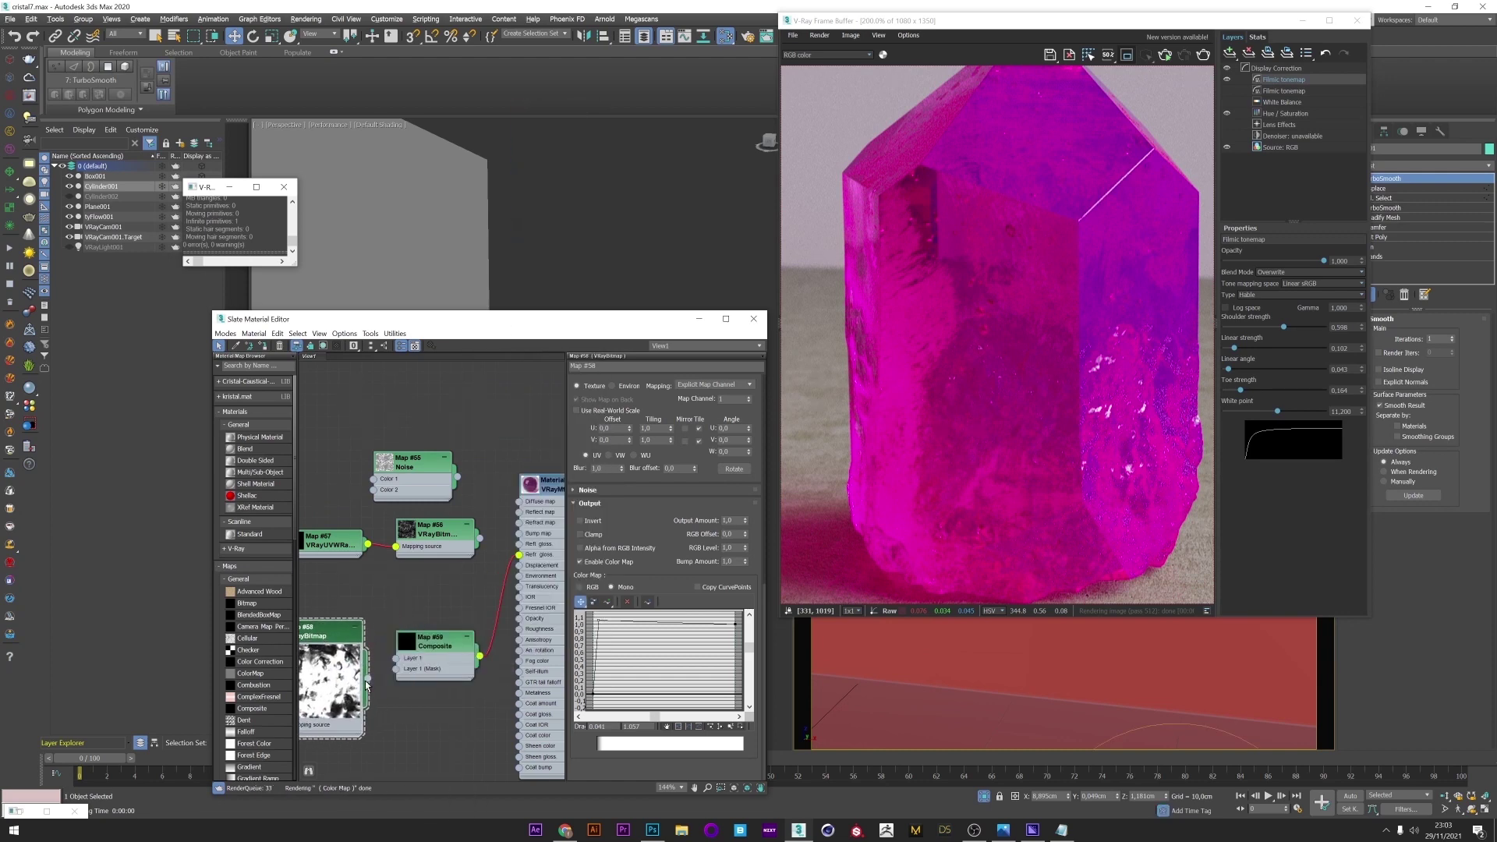
pyautogui.doubleClick(408, 643)
# Step: Connect the Composite to the second VRayMtl's diffuse map and start an interactive render of the crystal with that material
pyautogui.moveTo(491, 561); pyautogui.dragTo(441, 594, button='middle')
pyautogui.scroll(-1, 488, 437)
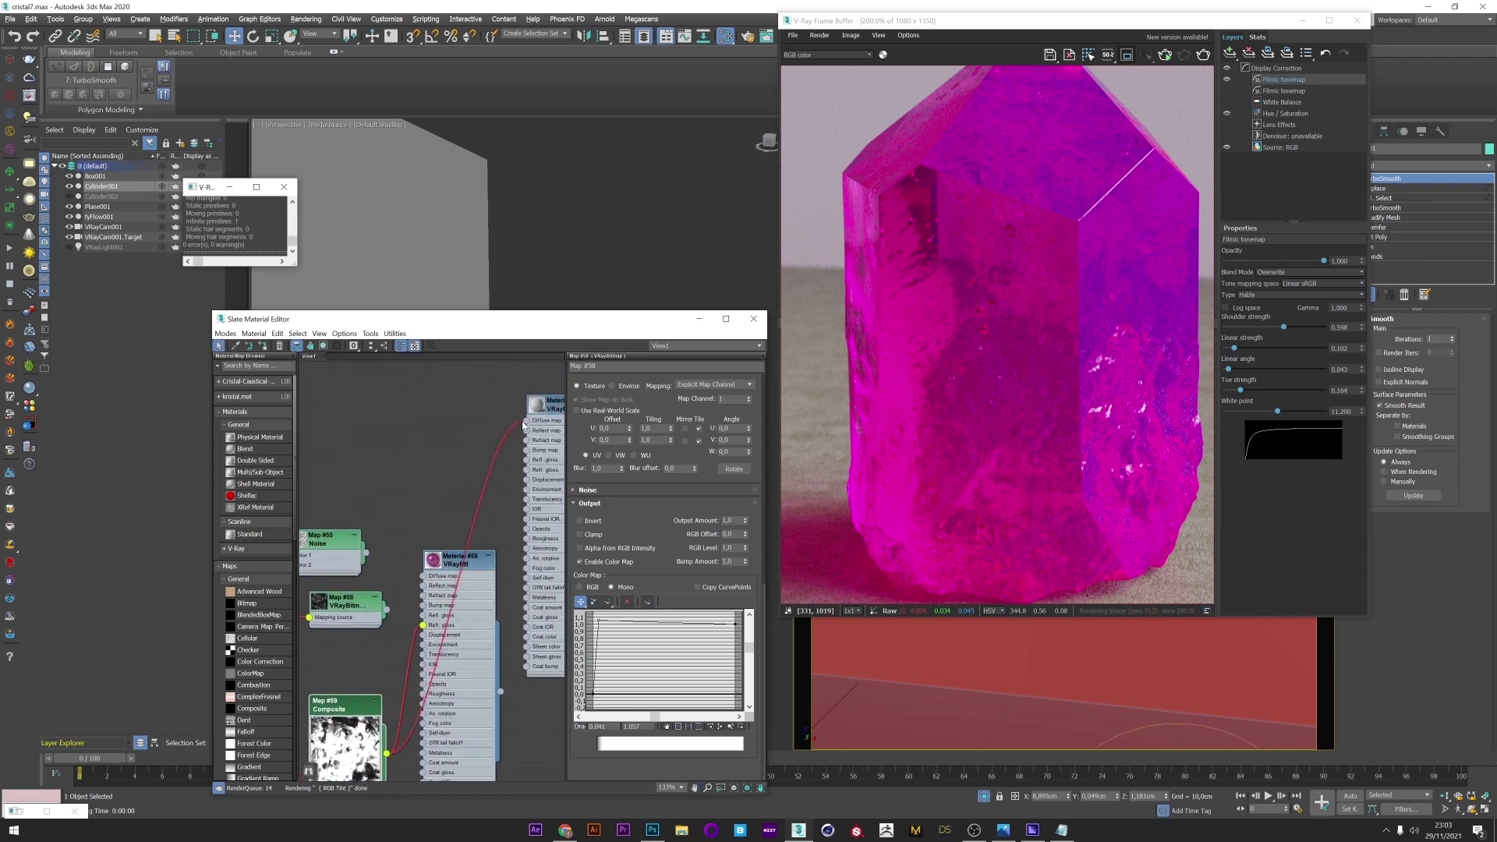
pyautogui.moveTo(522, 426); pyautogui.dragTo(527, 422)
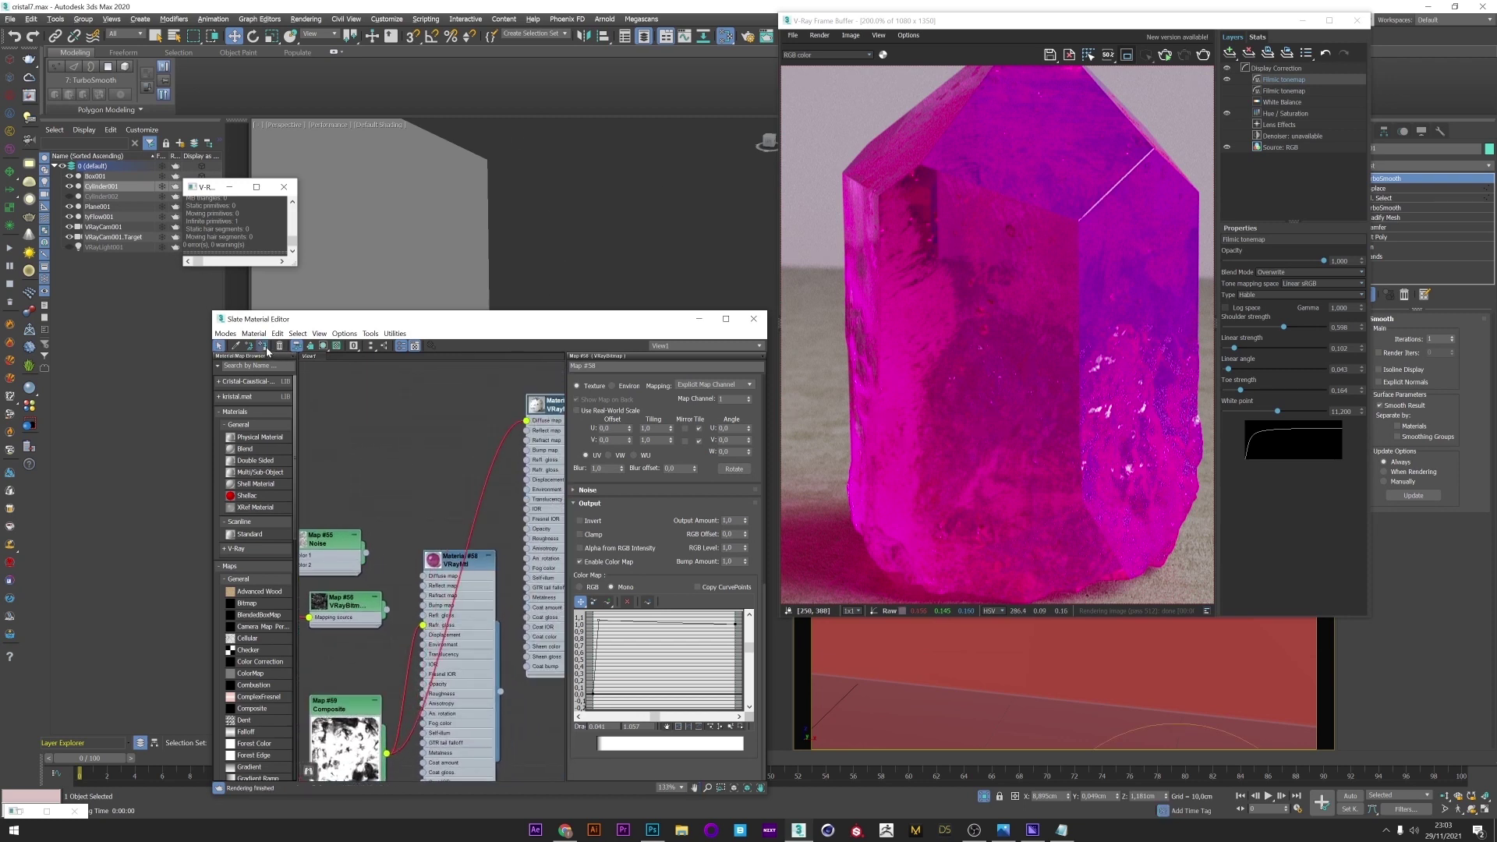
pyautogui.click(1167, 59)
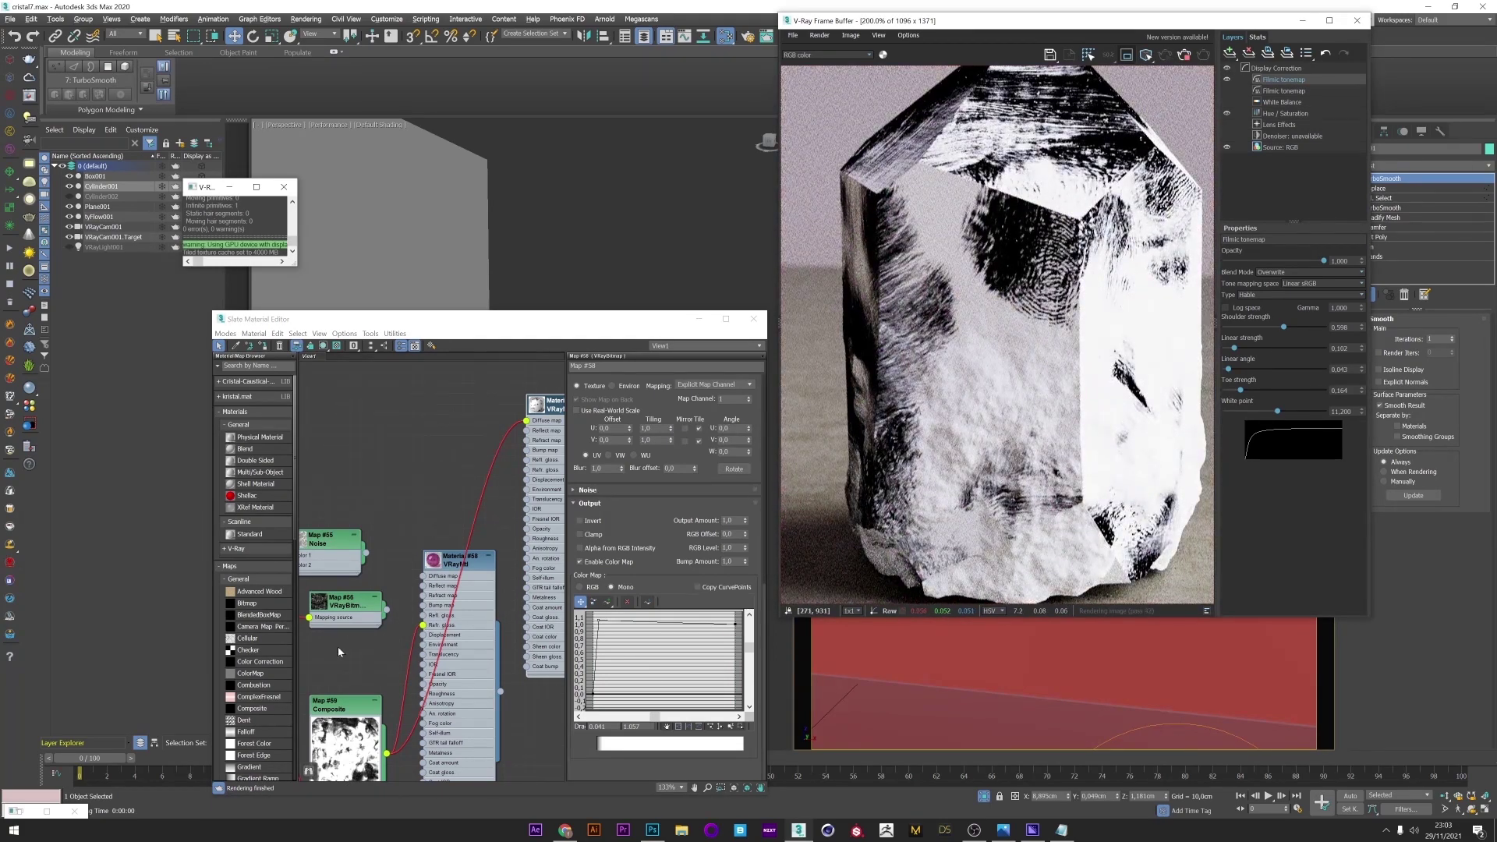
# Step: Add a second layer to the Composite and feed it with a copy of the smudge VRayBitmap
pyautogui.moveTo(339, 653); pyautogui.dragTo(415, 583, button='middle')
pyautogui.scroll(-1, 417, 587)
pyautogui.doubleClick(421, 628)
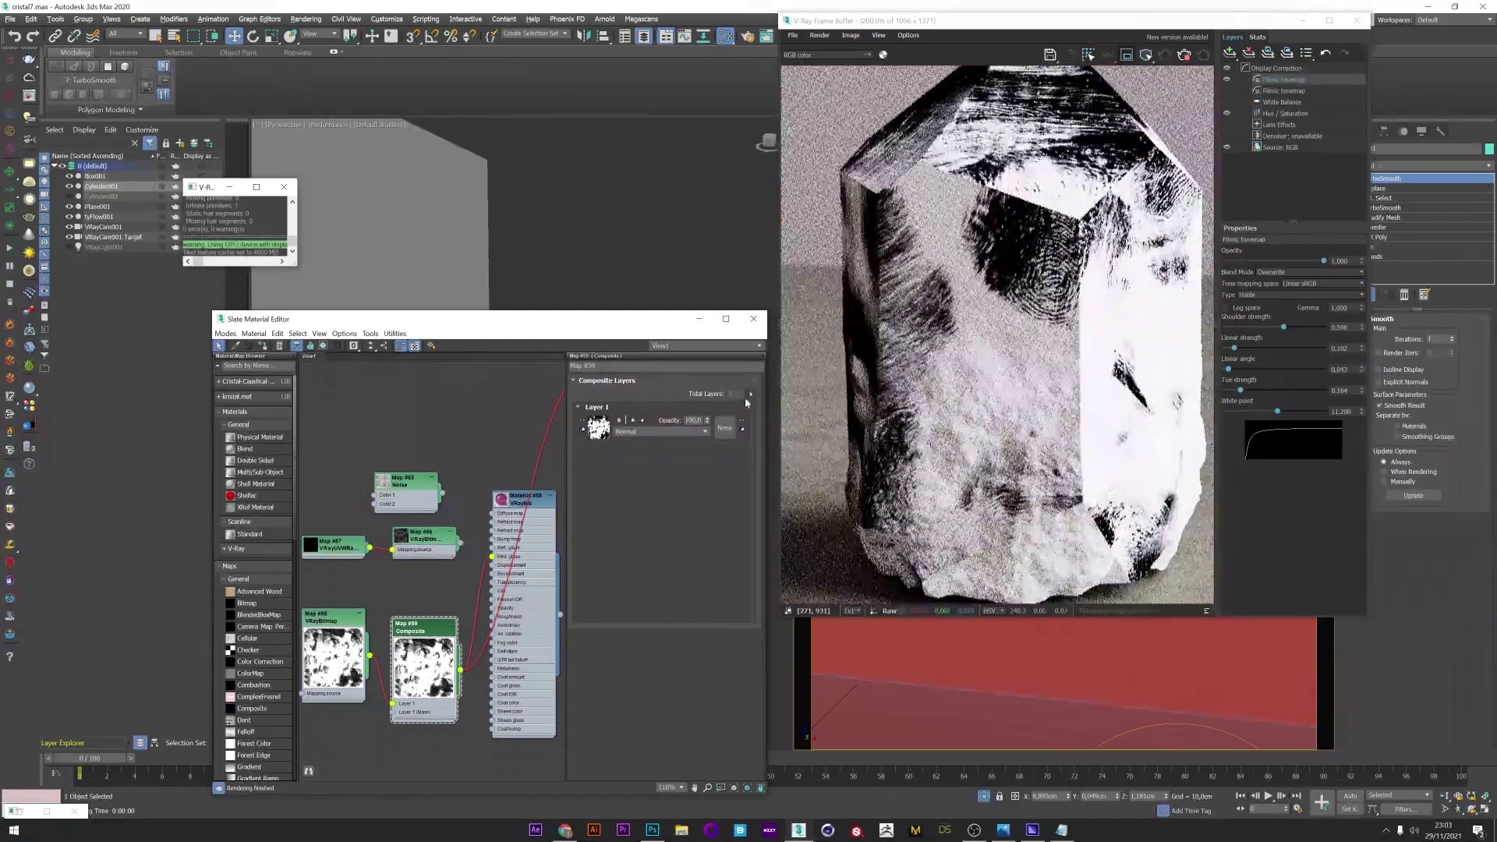
pyautogui.click(749, 395)
pyautogui.moveTo(355, 741); pyautogui.dragTo(389, 722, button='middle')
pyautogui.scroll(1, 389, 722)
pyautogui.moveTo(363, 597)
pyautogui.keyDown('shift'); pyautogui.mouseDown()
pyautogui.moveTo(334, 710)
pyautogui.moveTo(428, 704)
pyautogui.mouseUp(); pyautogui.keyUp('shift')
# Step: Replace the copied VRayBitmap's image with a scratches texture from the surface imperfections folder
pyautogui.doubleClick(344, 712)
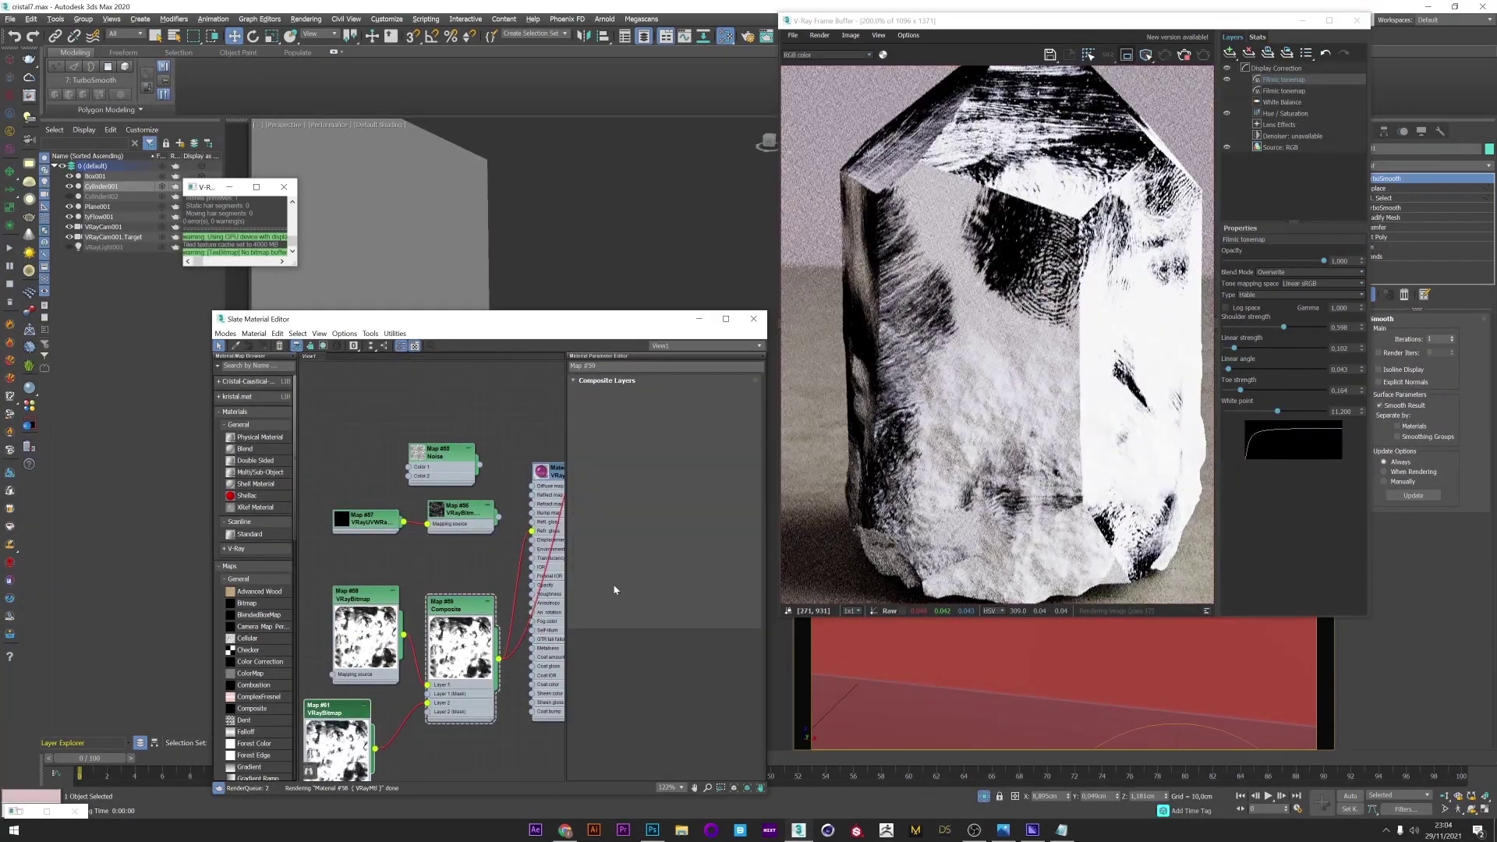
pyautogui.click(752, 398)
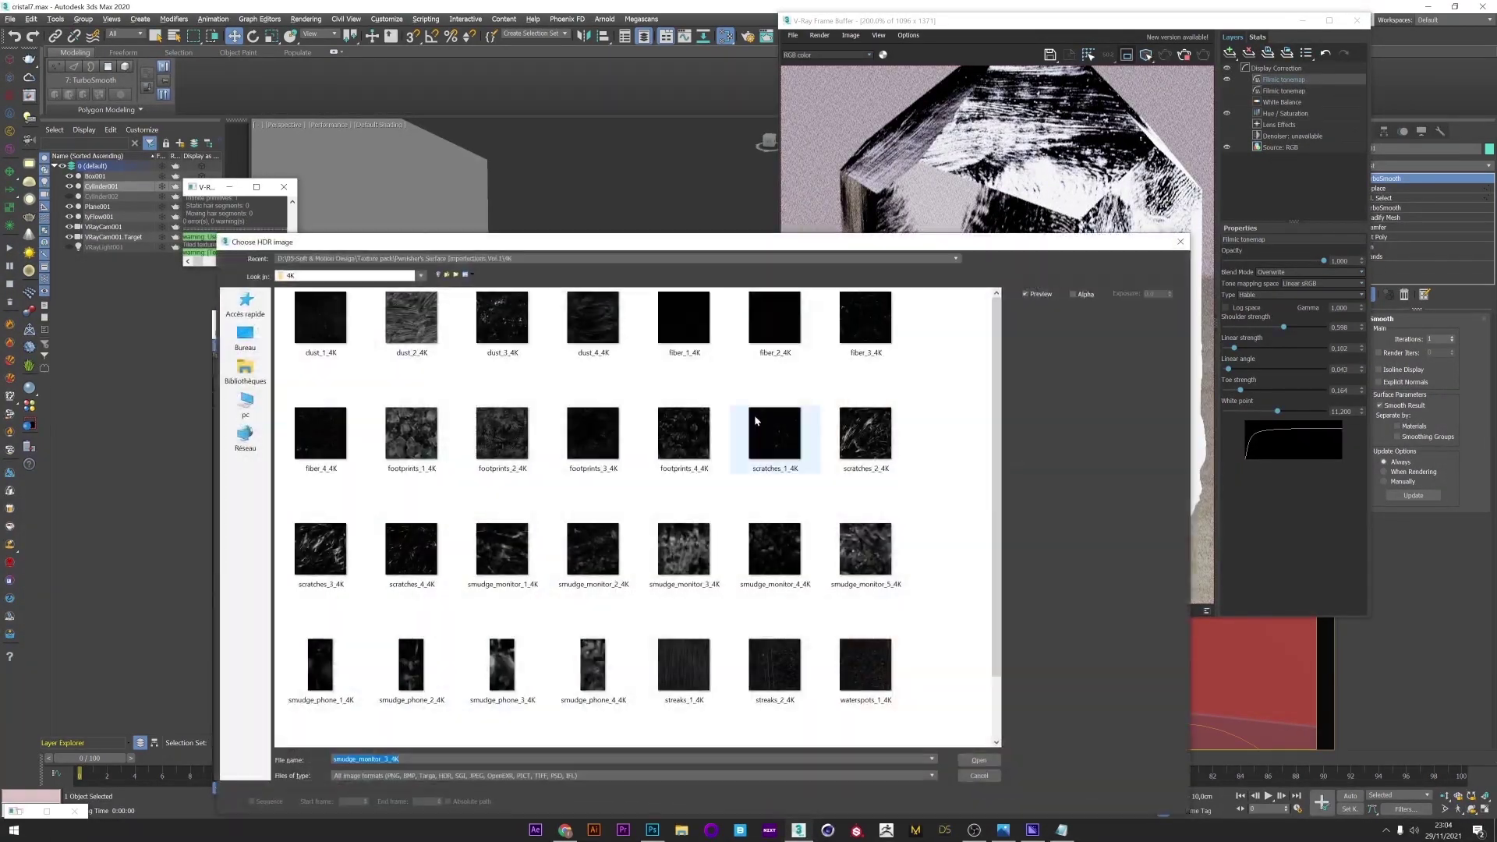
pyautogui.click(979, 761)
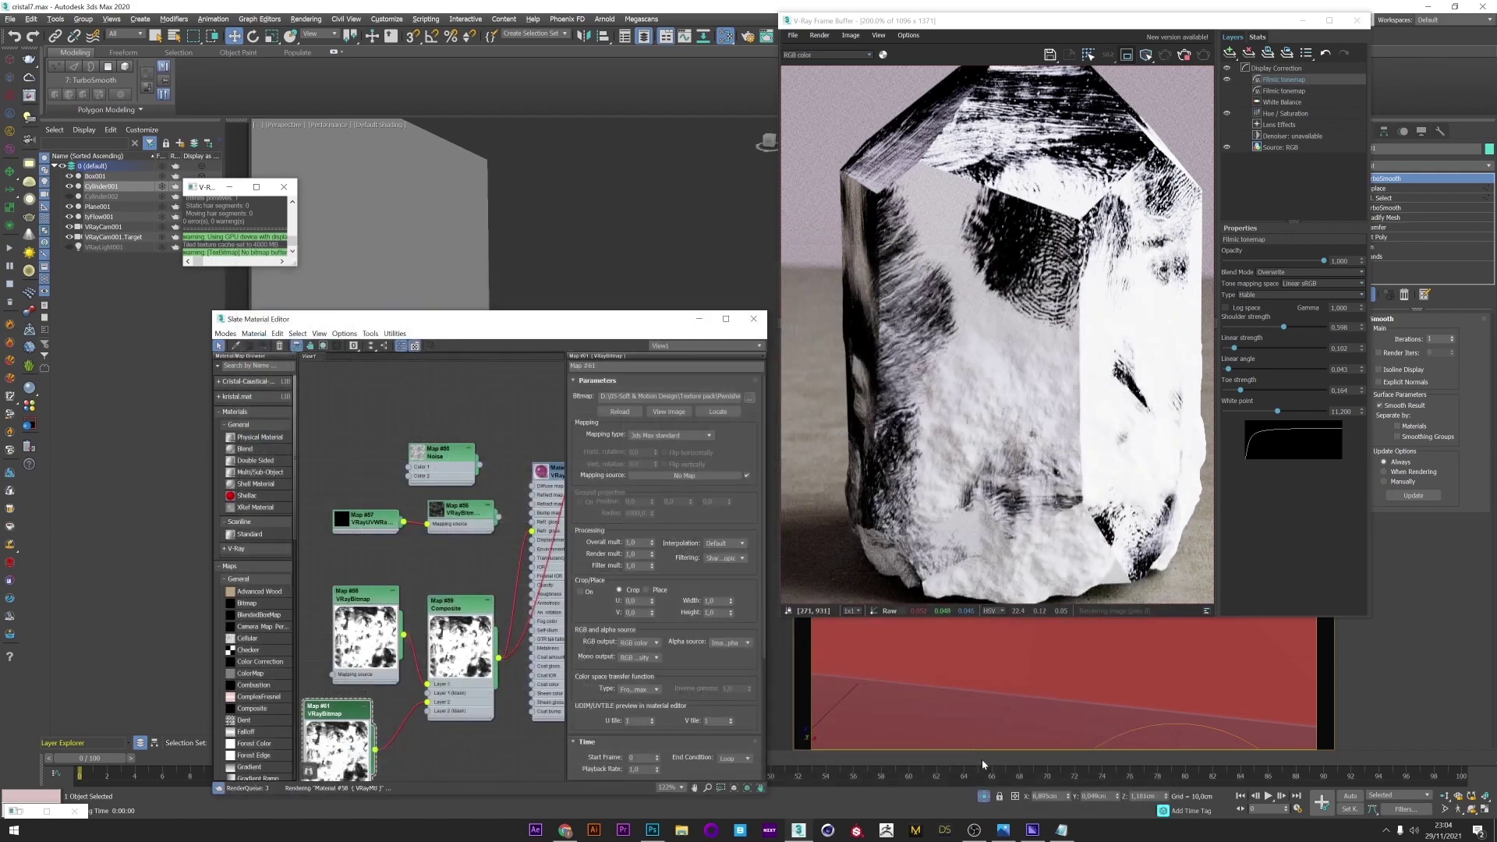
# Step: Set the Composite's Layer 2 blend mode to Lighten
pyautogui.doubleClick(460, 614)
pyautogui.click(661, 431)
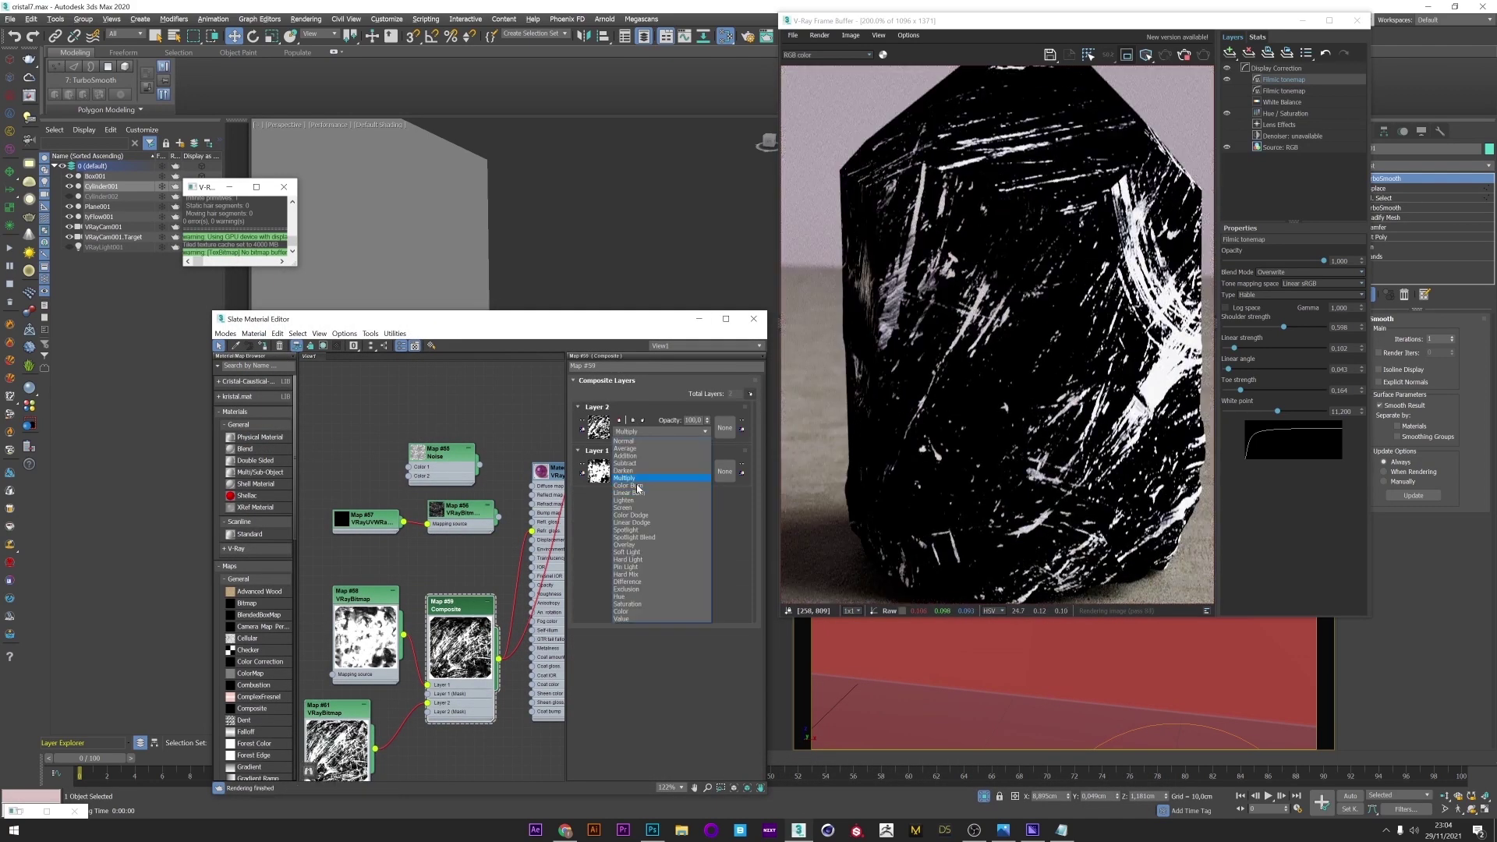
pyautogui.click(633, 500)
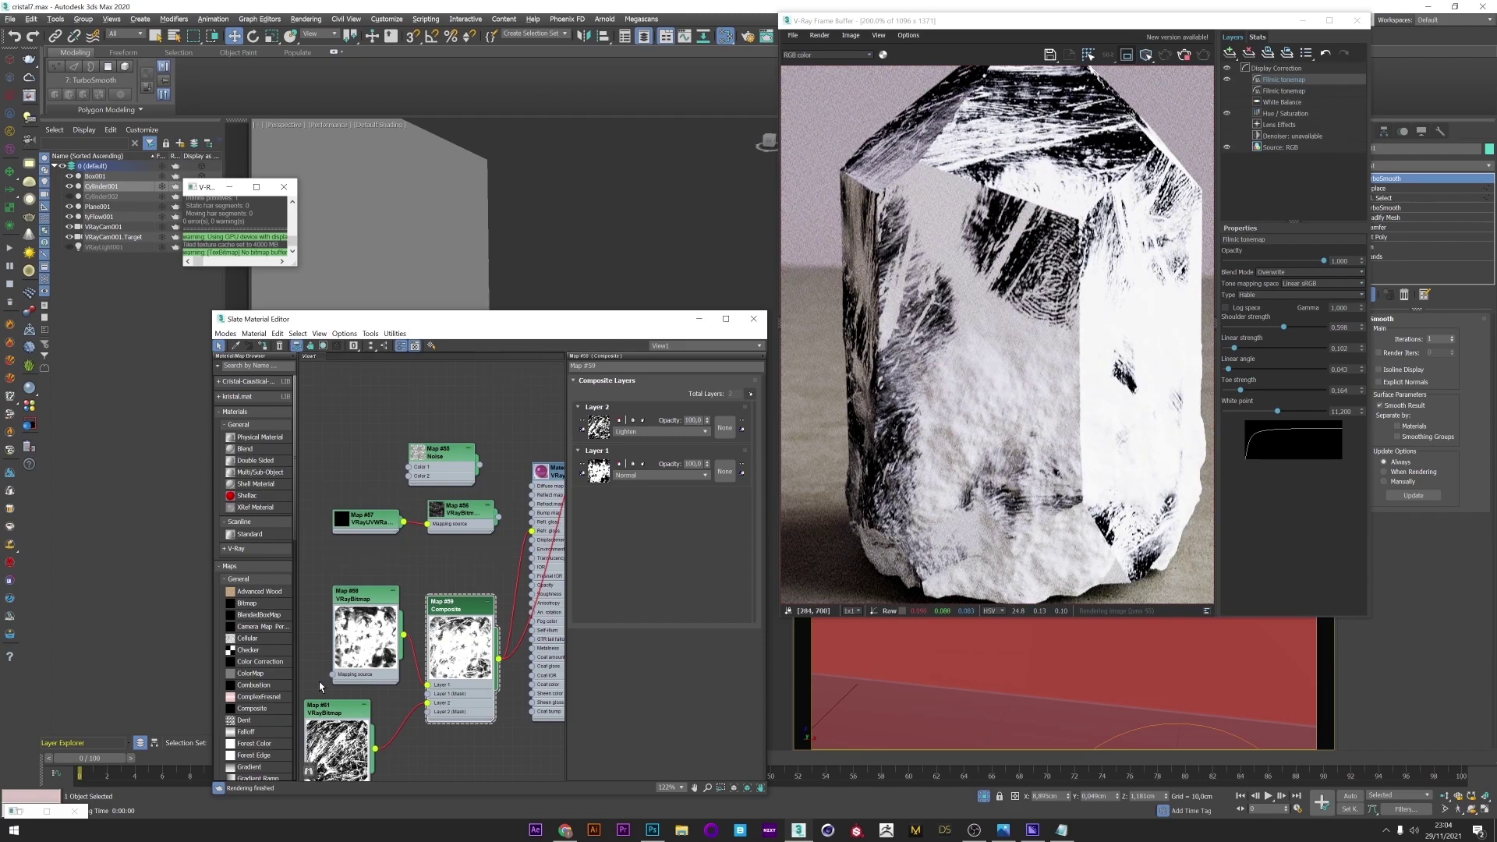
# Step: Delete the scratches VRayBitmap and the Composite map
pyautogui.click(331, 707)
pyautogui.press('Delete')
pyautogui.click(460, 606)
pyautogui.press('Delete')
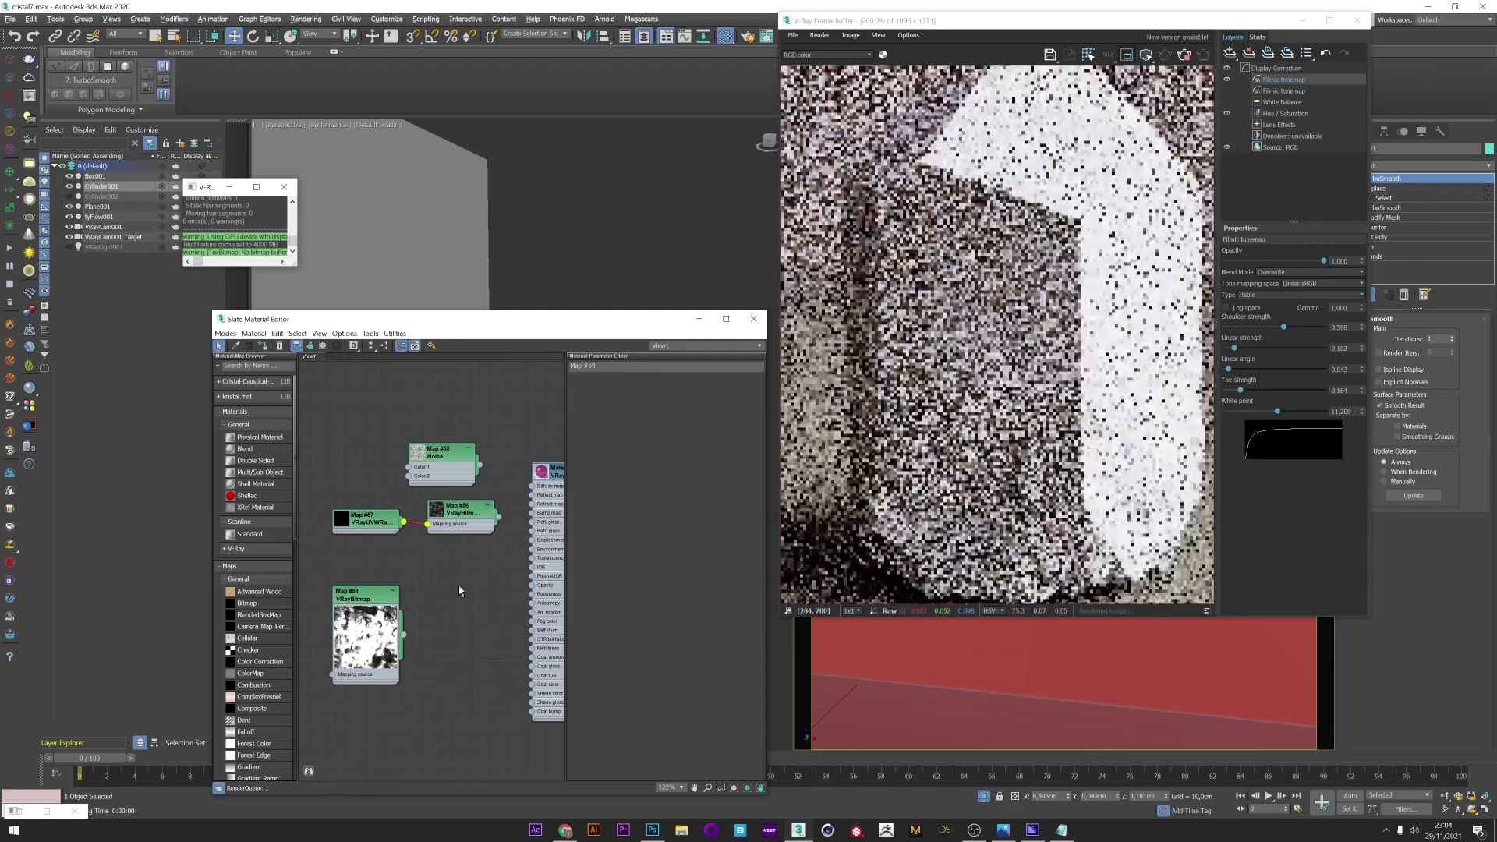
# Step: Reconnect the Noise to refraction, the randomized bitmap to bump and the smudge bitmap to refraction glossiness
pyautogui.moveTo(437, 630); pyautogui.dragTo(405, 636, button='middle')
pyautogui.moveTo(502, 546); pyautogui.dragTo(501, 518)
pyautogui.moveTo(448, 470); pyautogui.dragTo(501, 510)
pyautogui.scroll(-1, 1059, 307)
# Step: Assign the crystal VRayMtl back to Cylinder001, stop the interactive render and start a production render
pyautogui.click(536, 477)
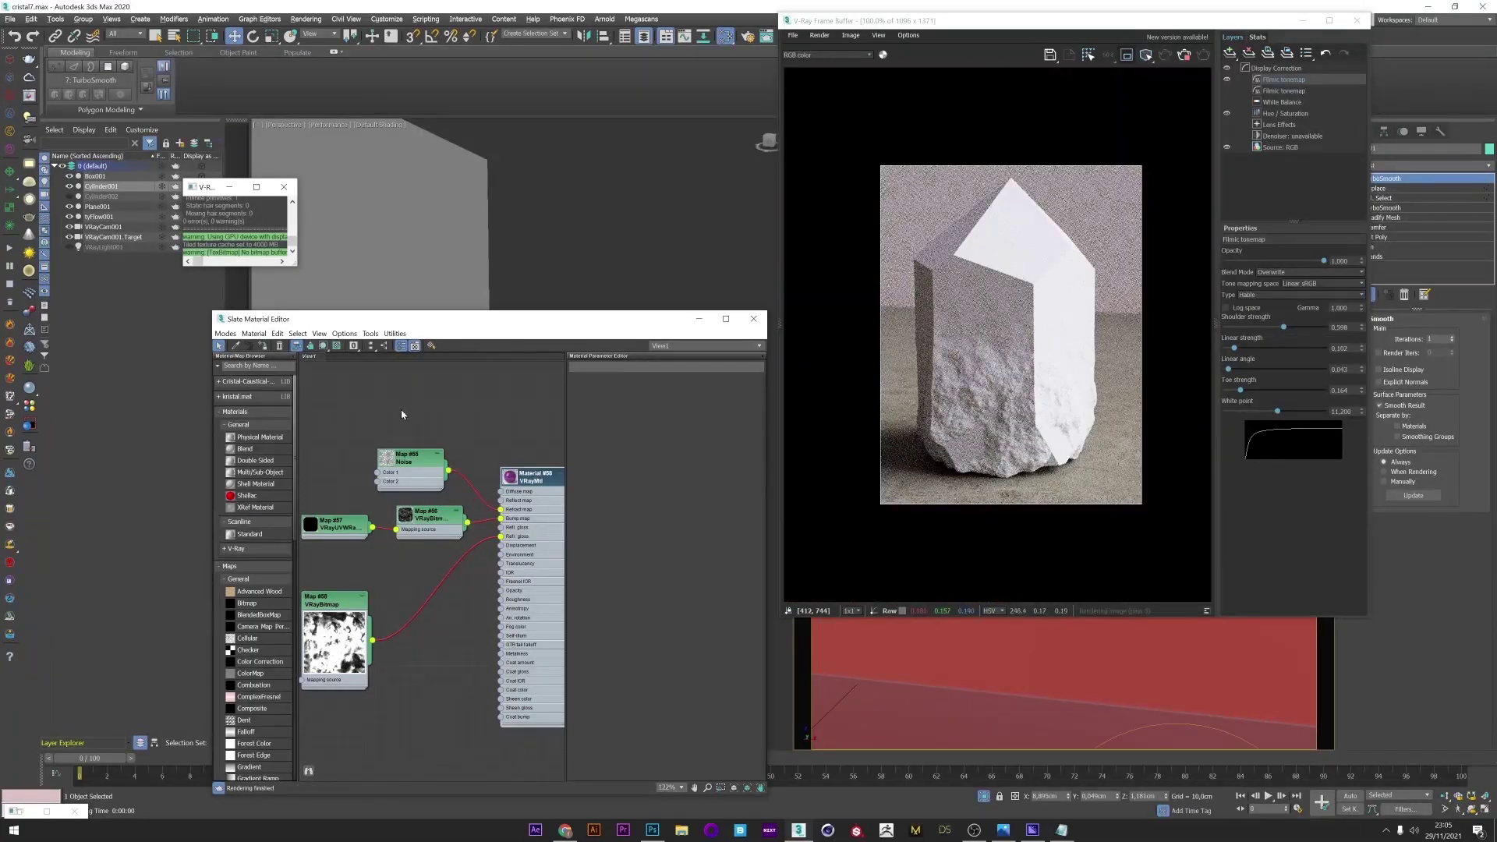
pyautogui.click(263, 345)
pyautogui.click(1184, 55)
pyautogui.click(1206, 55)
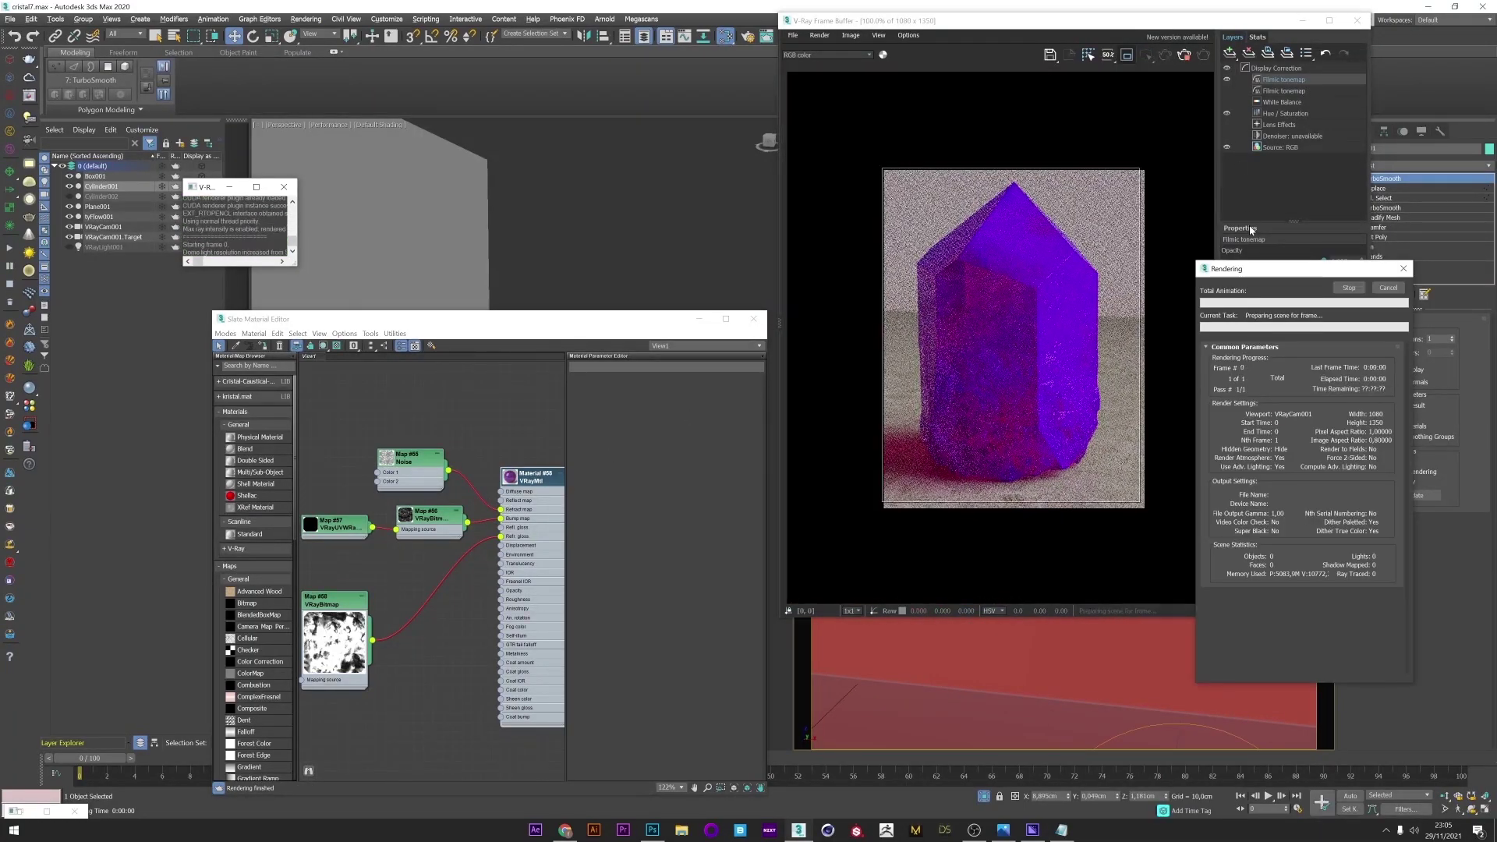
pyautogui.scroll(1, 1024, 344)
pyautogui.moveTo(780, 618); pyautogui.dragTo(674, 735)
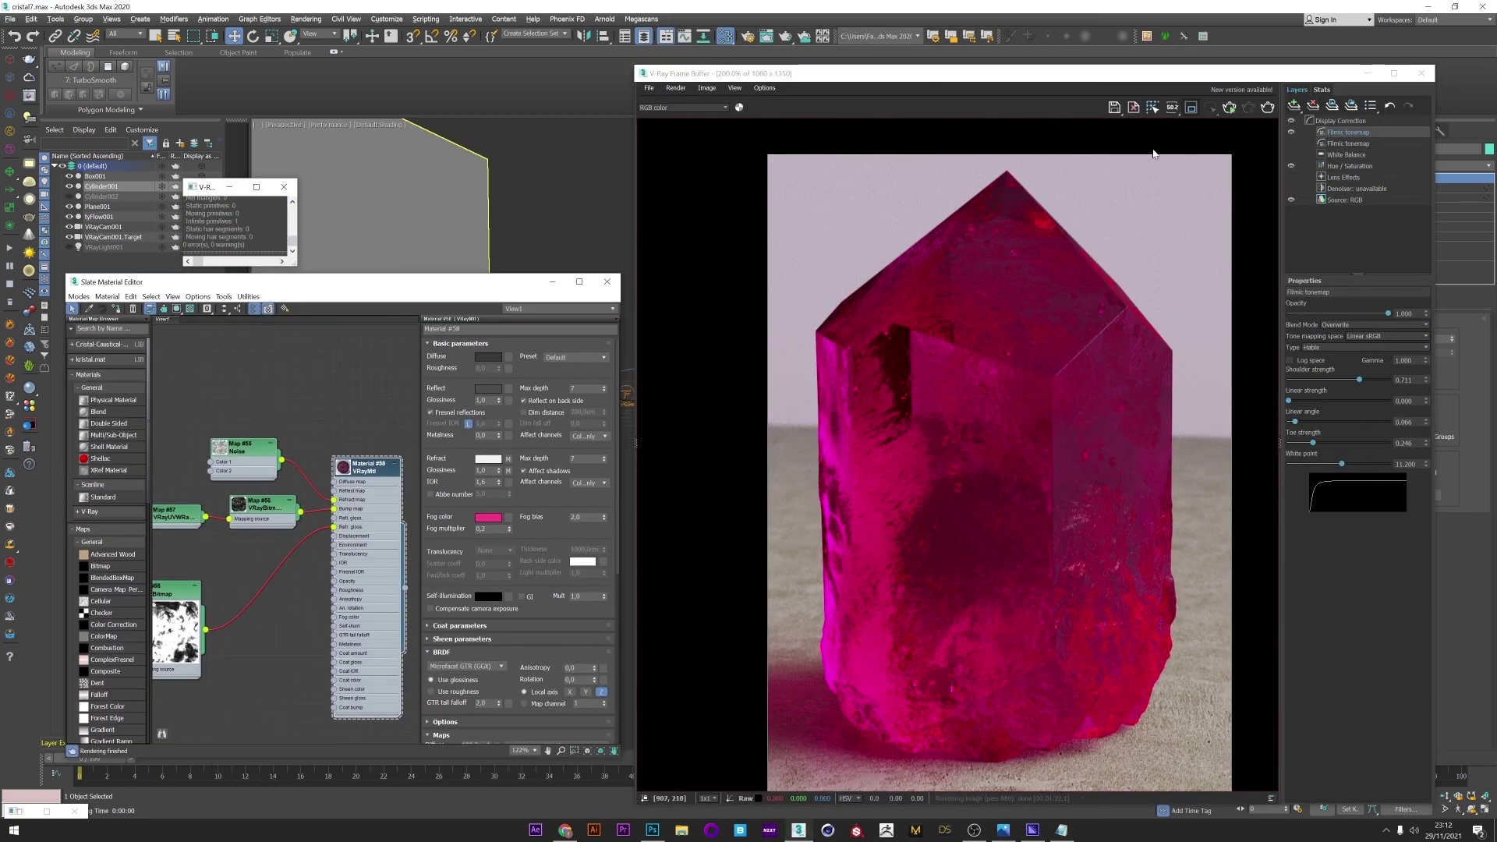
# Step: Render the crystal again and open the parameters of its VRayMtl
pyautogui.hotkey('shift', 'q')
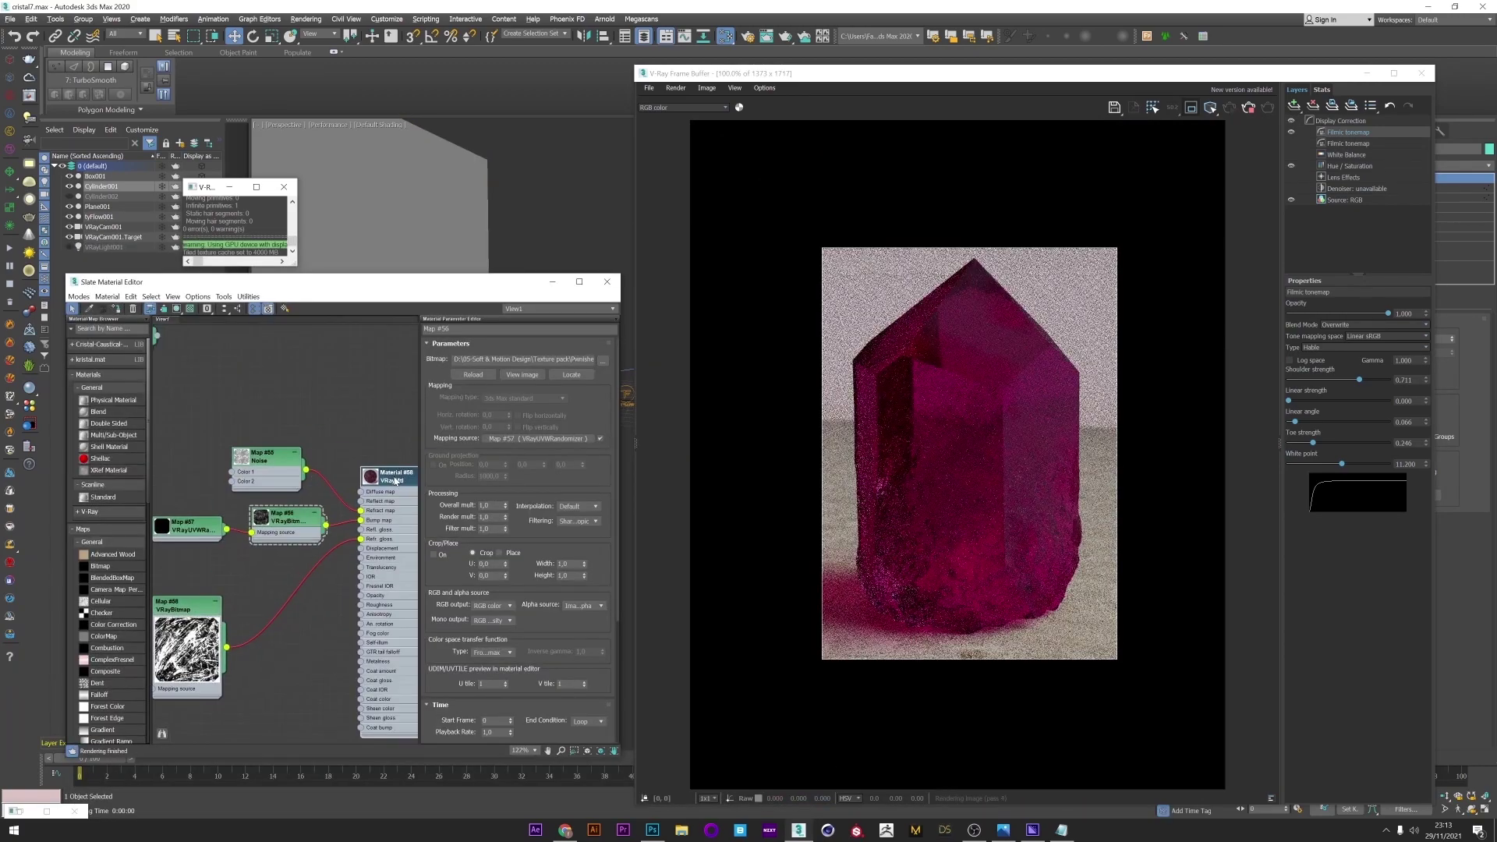
pyautogui.doubleClick(395, 481)
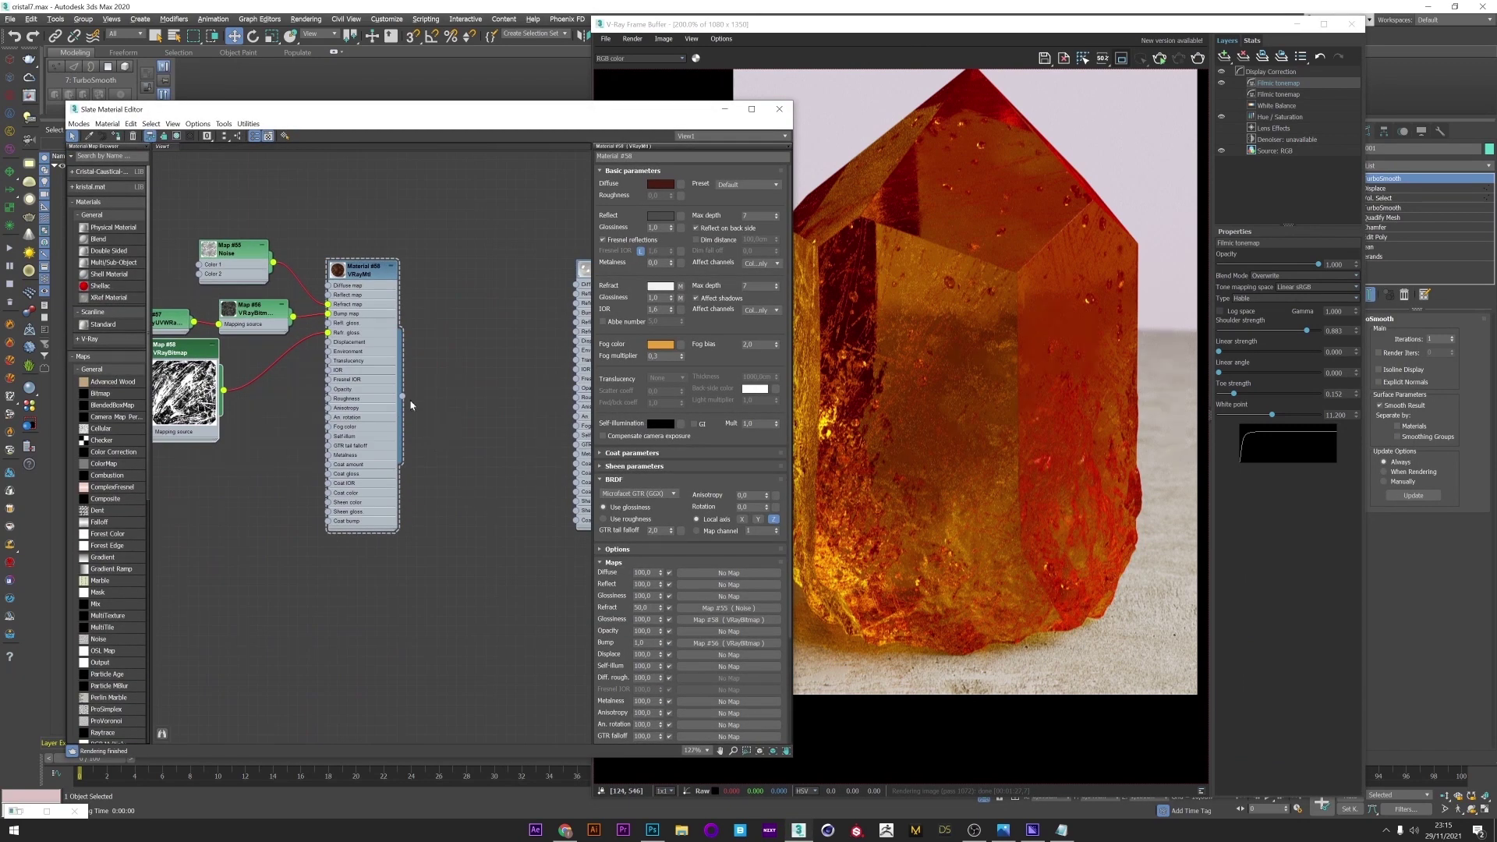
# Step: Connect the crystal VRayMtl to the base of a new VRayBlendMtl
pyautogui.moveTo(475, 414); pyautogui.dragTo(474, 413)
pyautogui.moveTo(546, 441)
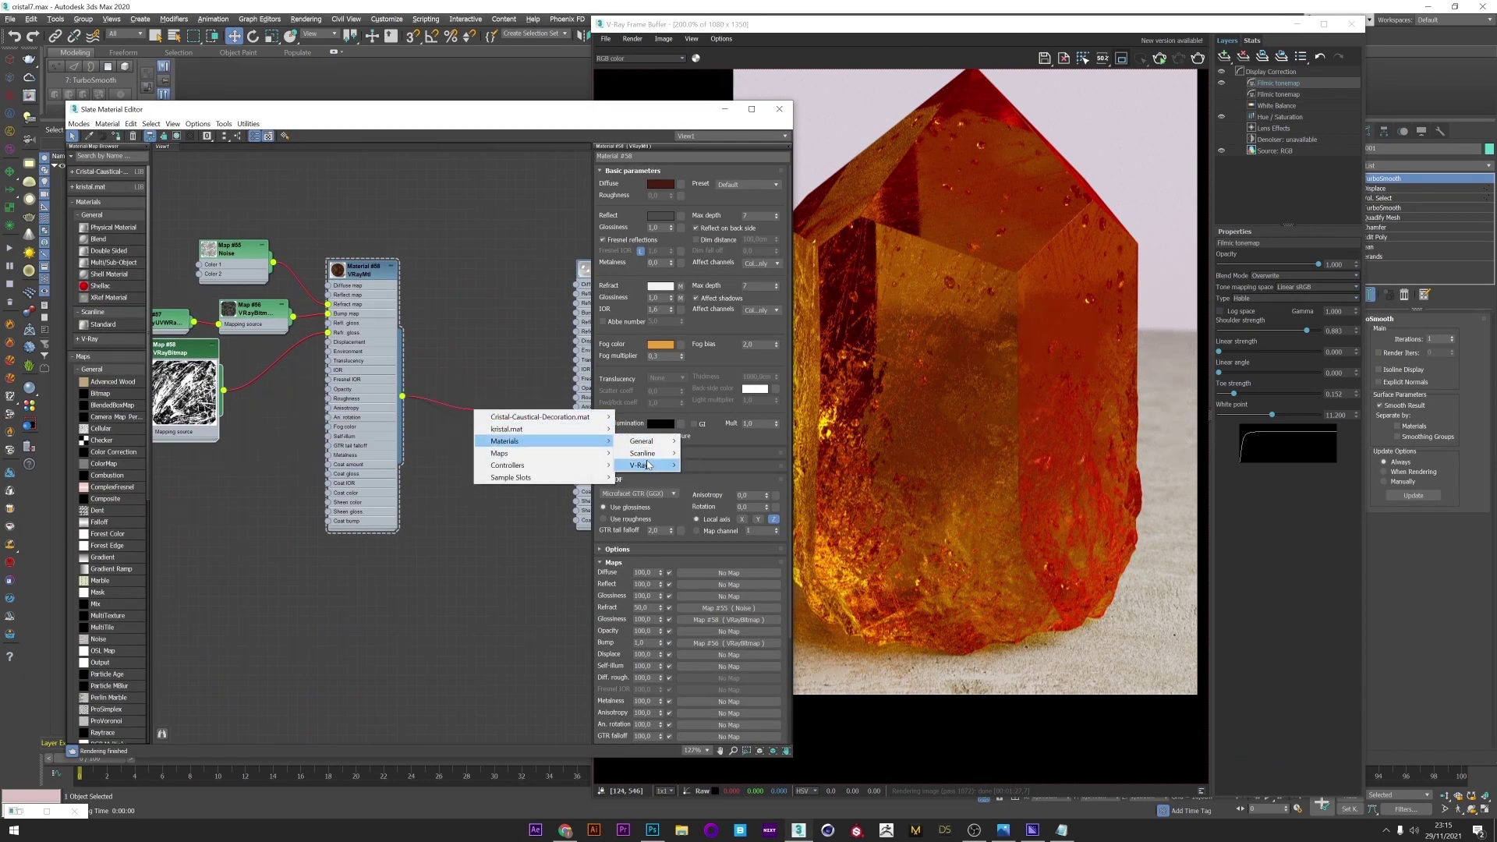
pyautogui.moveTo(647, 465)
pyautogui.click(712, 488)
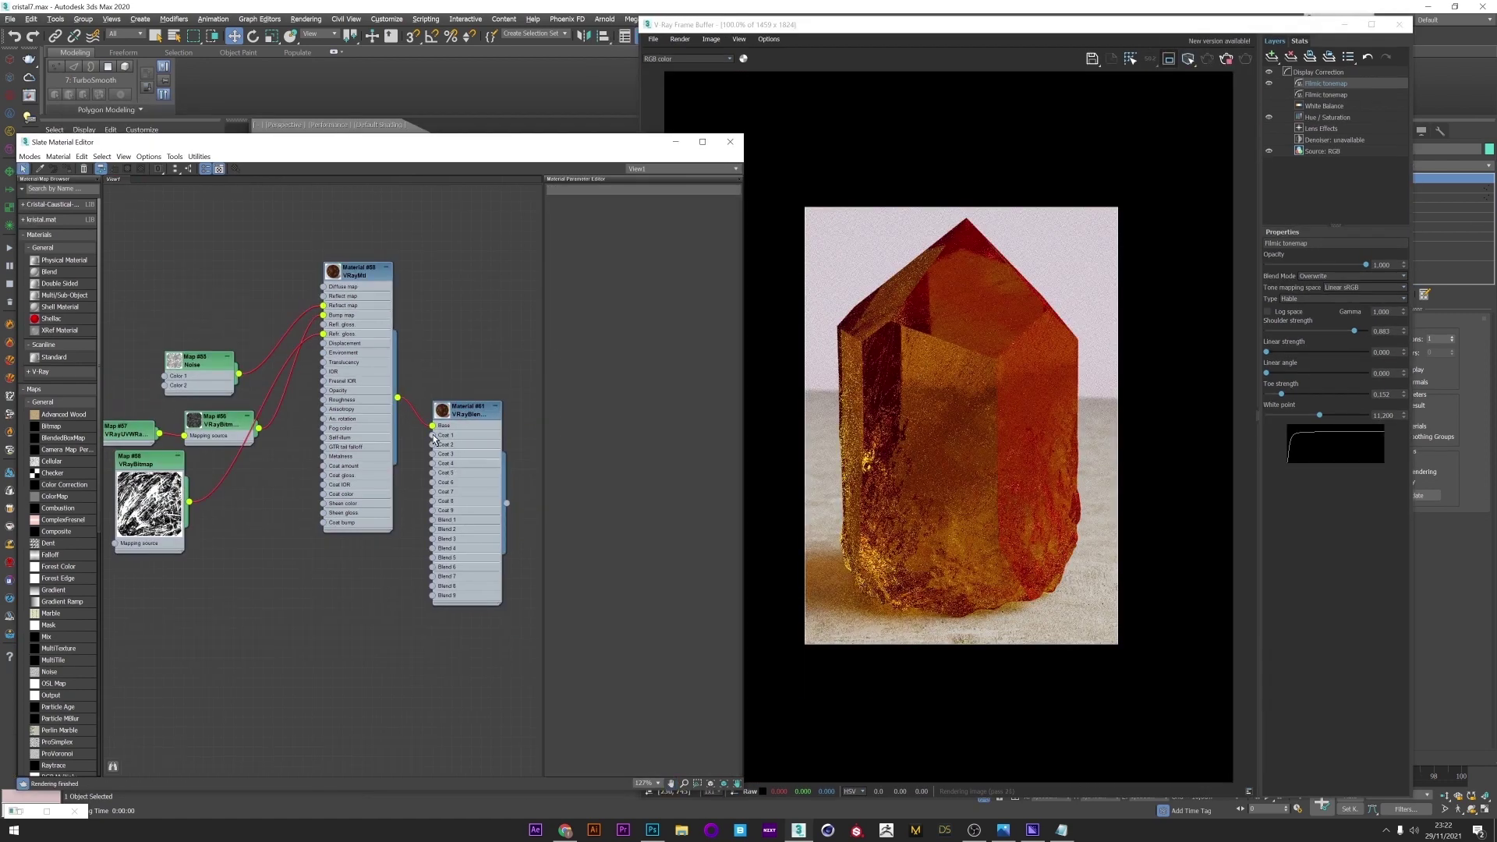
# Step: Add a new VRayMtl as Coat 1 of the VRayBlendMtl
pyautogui.moveTo(376, 578); pyautogui.dragTo(376, 578)
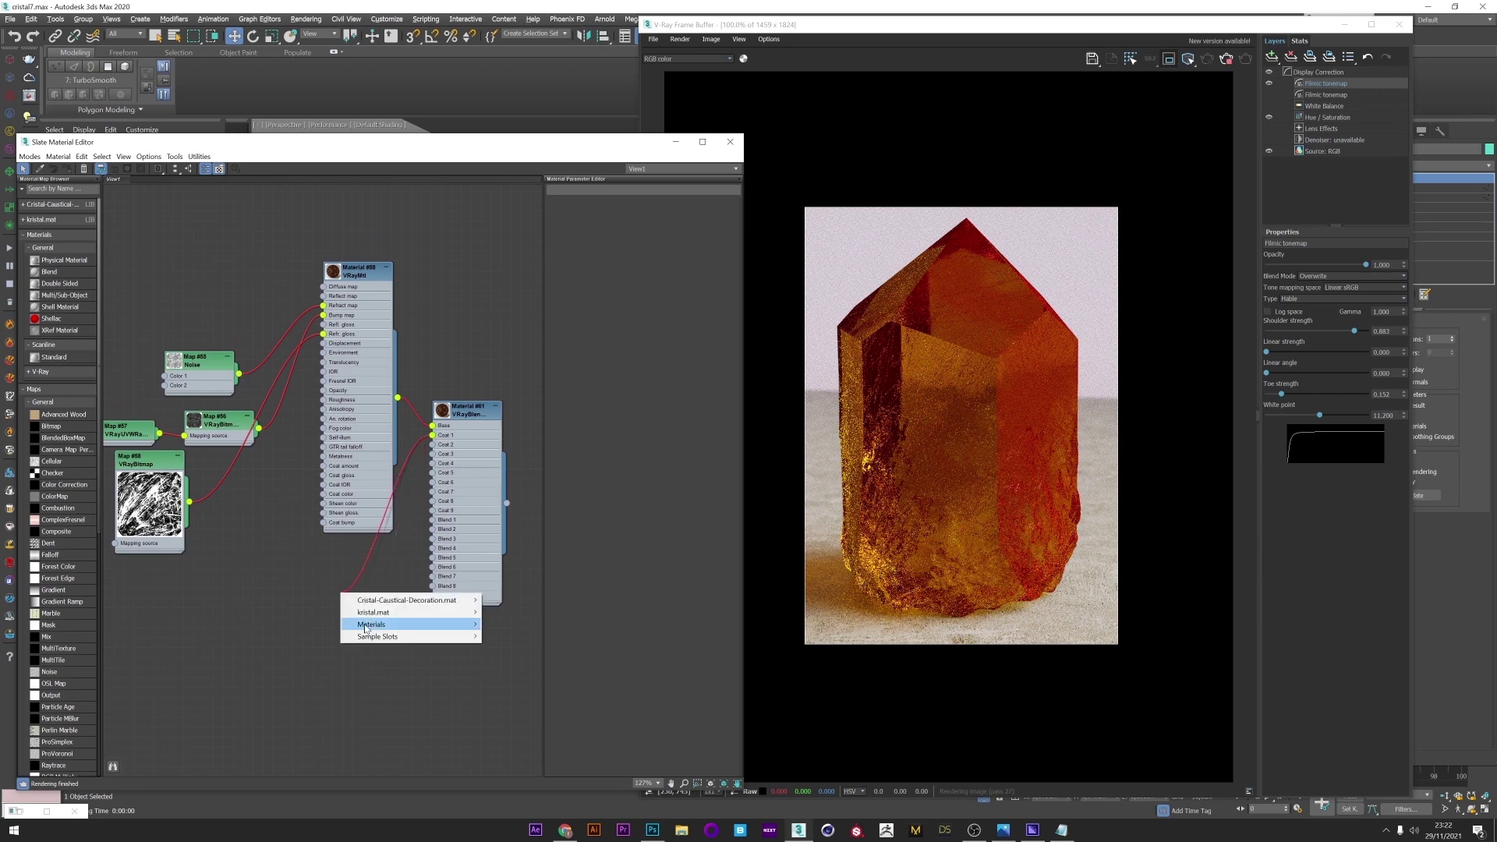
pyautogui.moveTo(413, 624)
pyautogui.moveTo(518, 648)
pyautogui.click(577, 566)
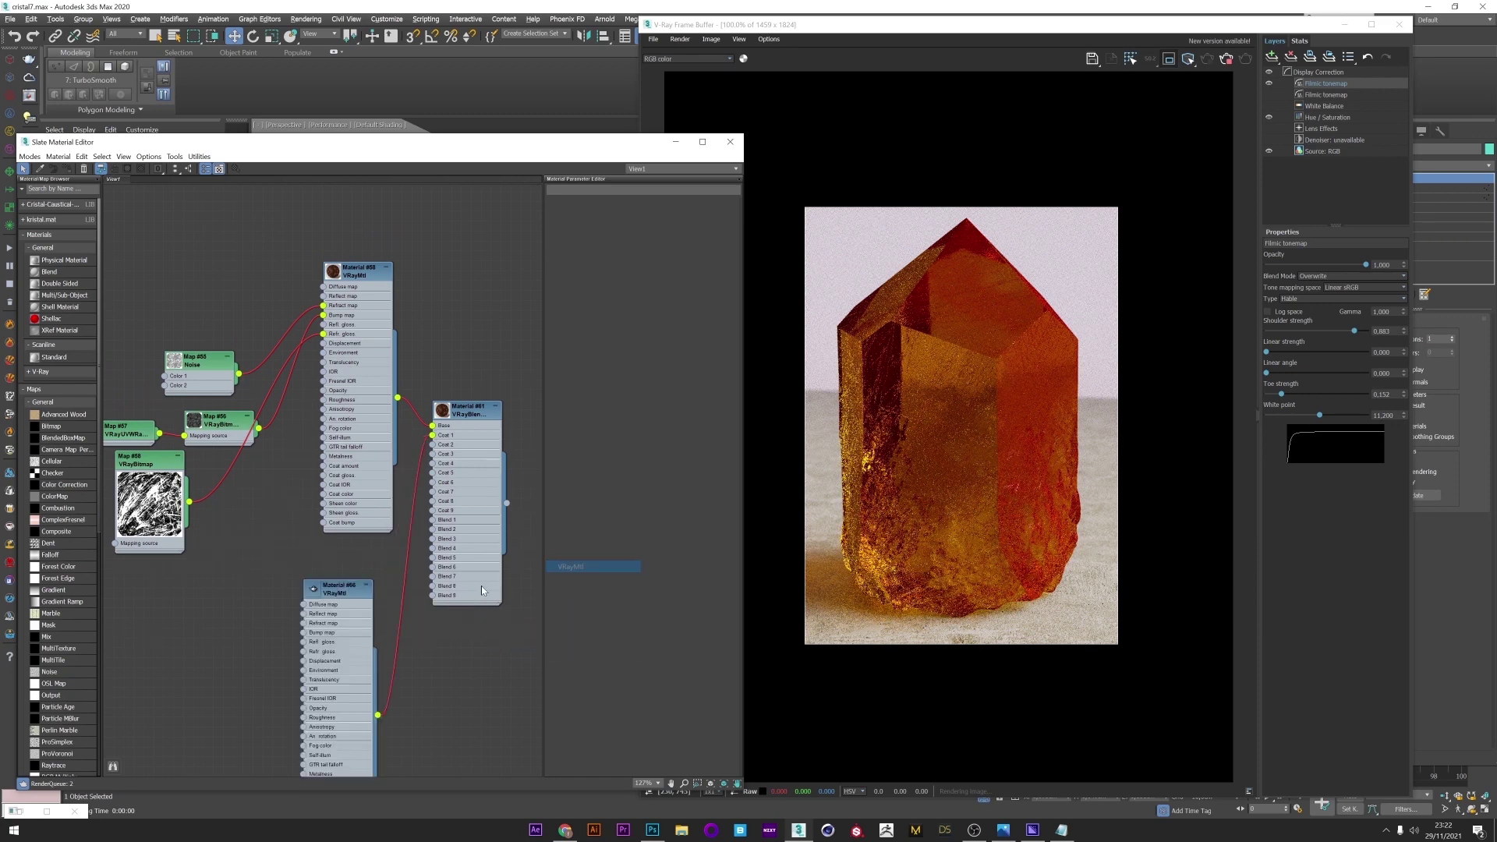
# Step: Enable Additive (shellac) mode in the VRayBlendMtl that combines the crystal material and its coat
pyautogui.doubleClick(333, 590)
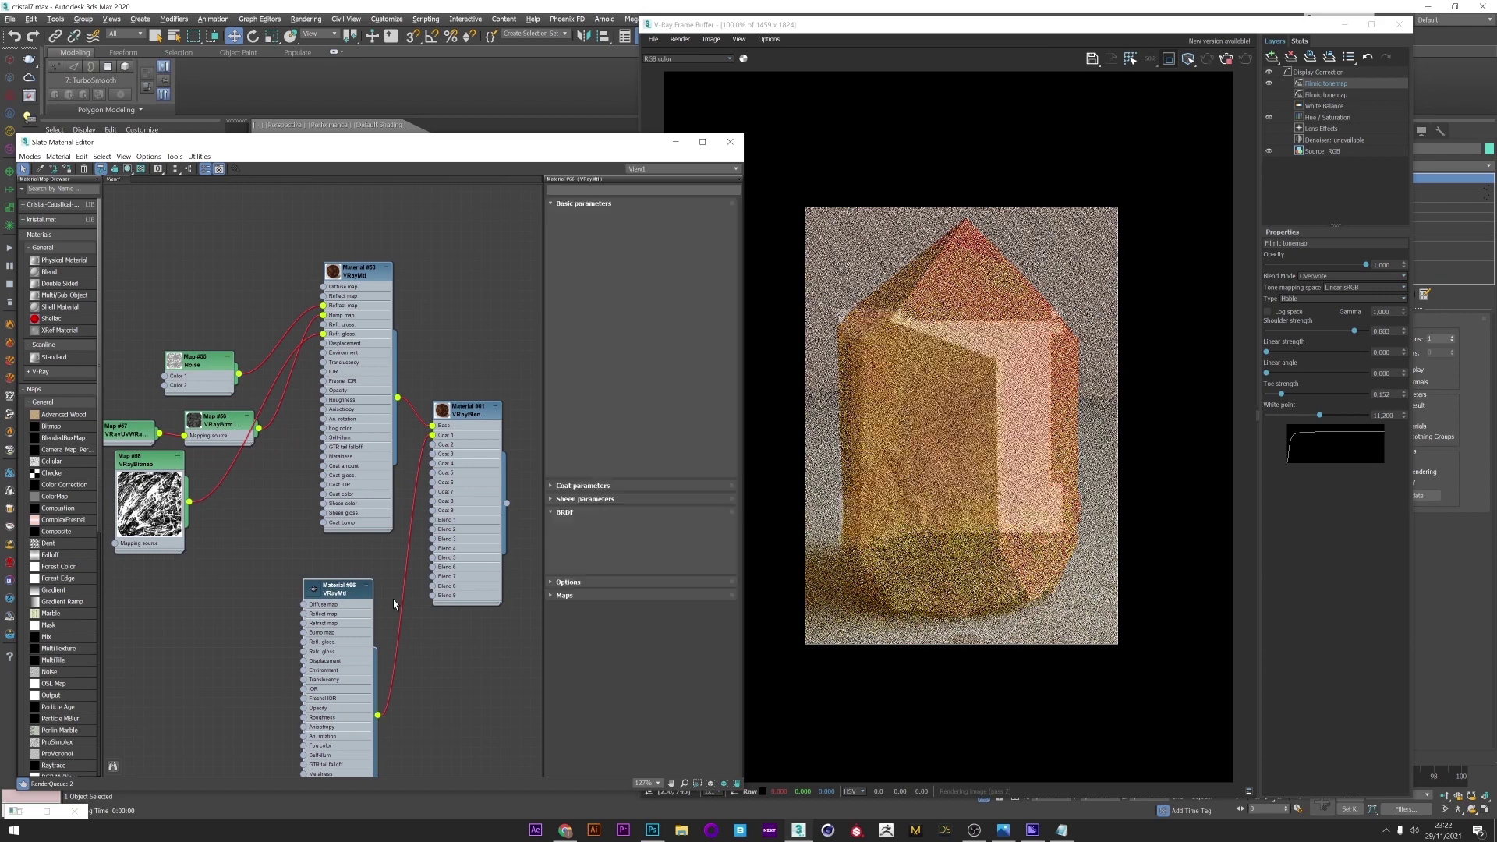
pyautogui.doubleClick(490, 416)
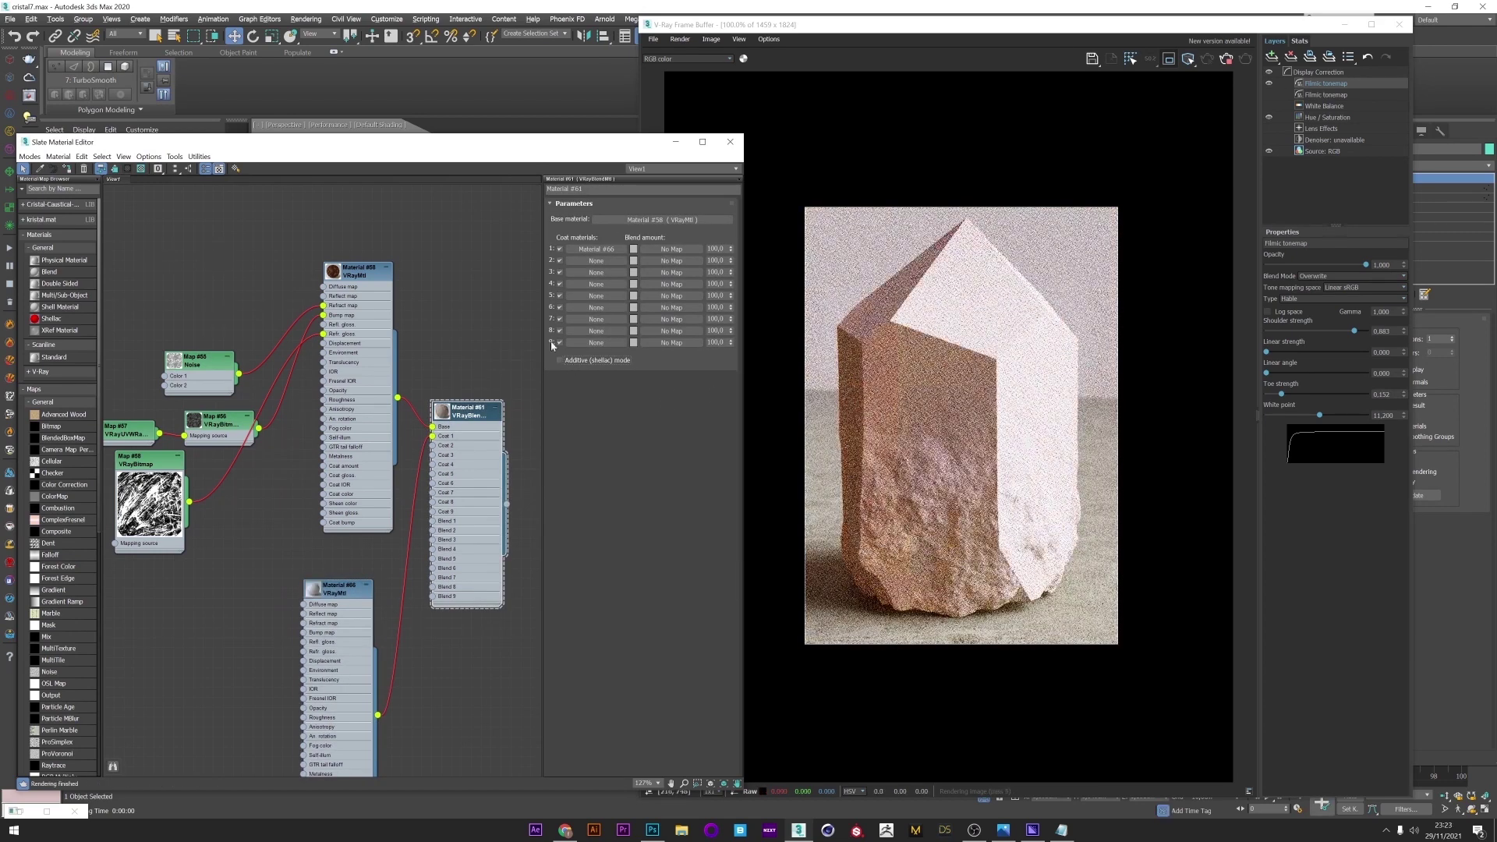
pyautogui.click(559, 360)
pyautogui.click(826, 468)
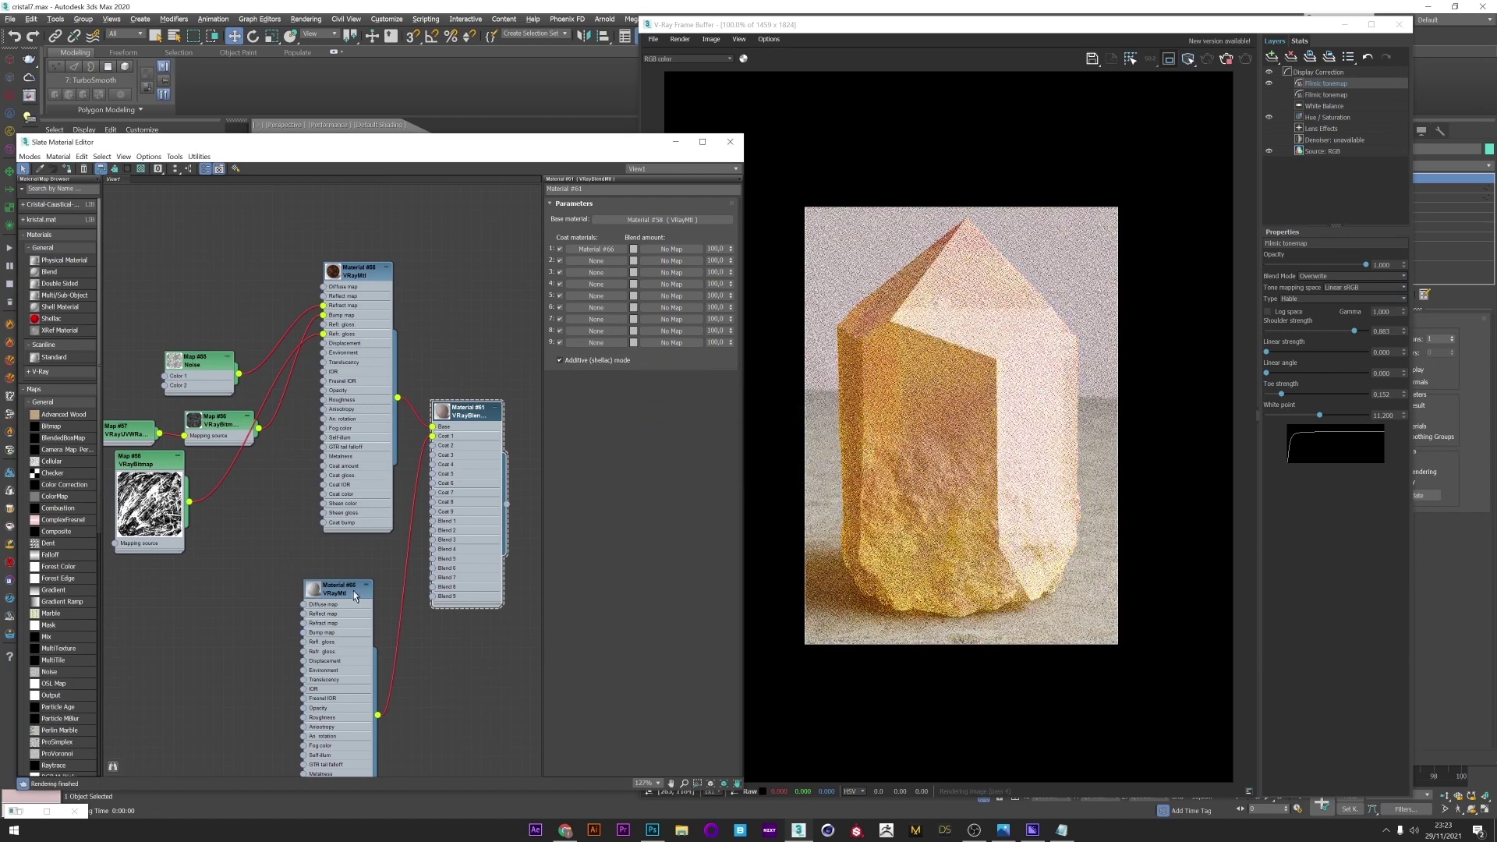
# Step: Add a Noise map to the Blend 1 slot of the VRayBlendMtl, leaving room beside the coat material
pyautogui.moveTo(335, 589); pyautogui.dragTo(265, 569)
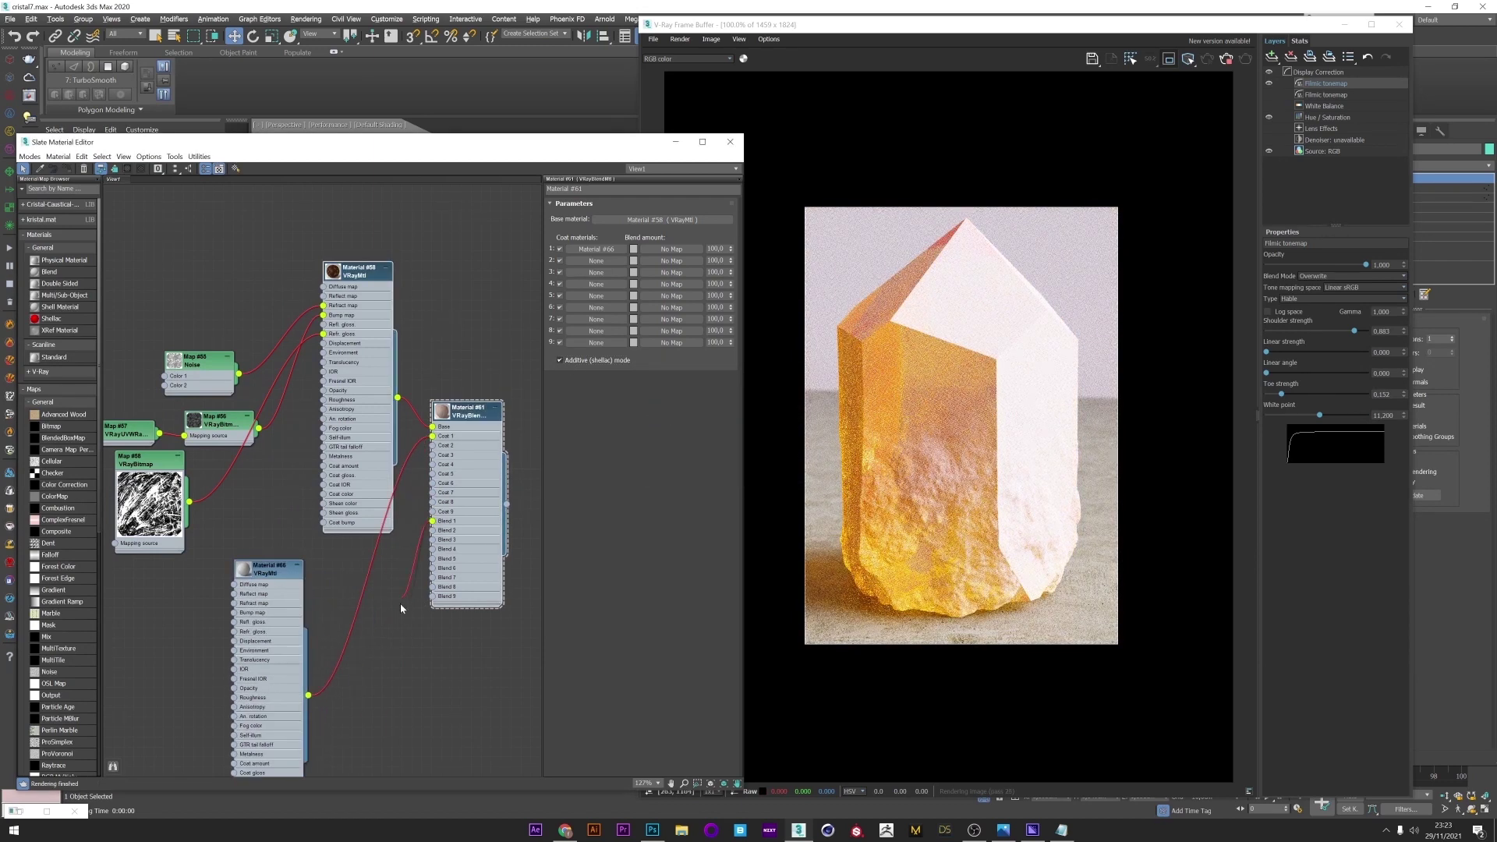
pyautogui.moveTo(402, 608); pyautogui.dragTo(388, 659)
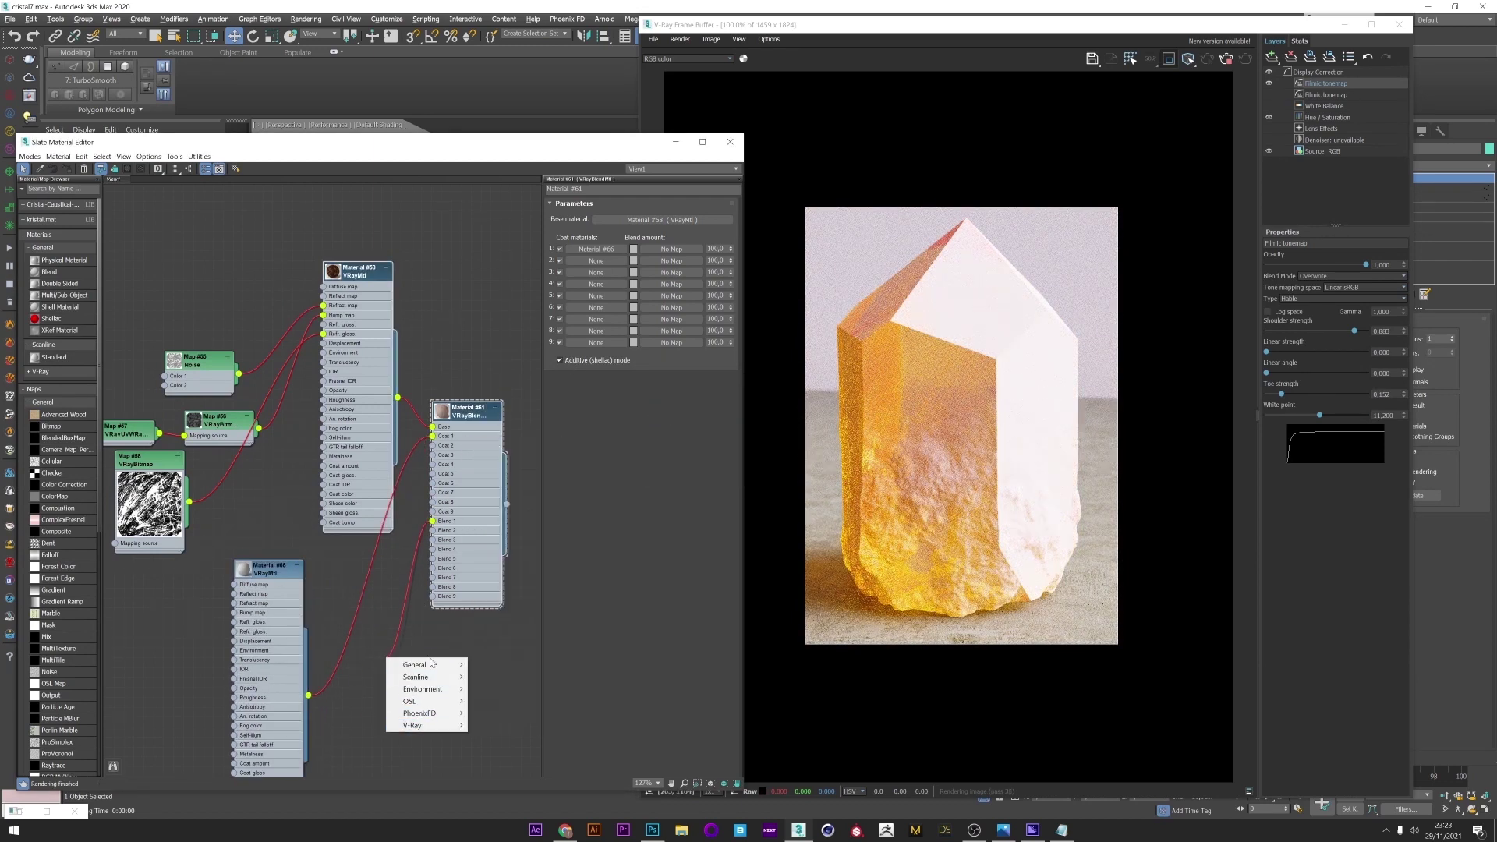
pyautogui.moveTo(431, 665)
pyautogui.click(503, 294)
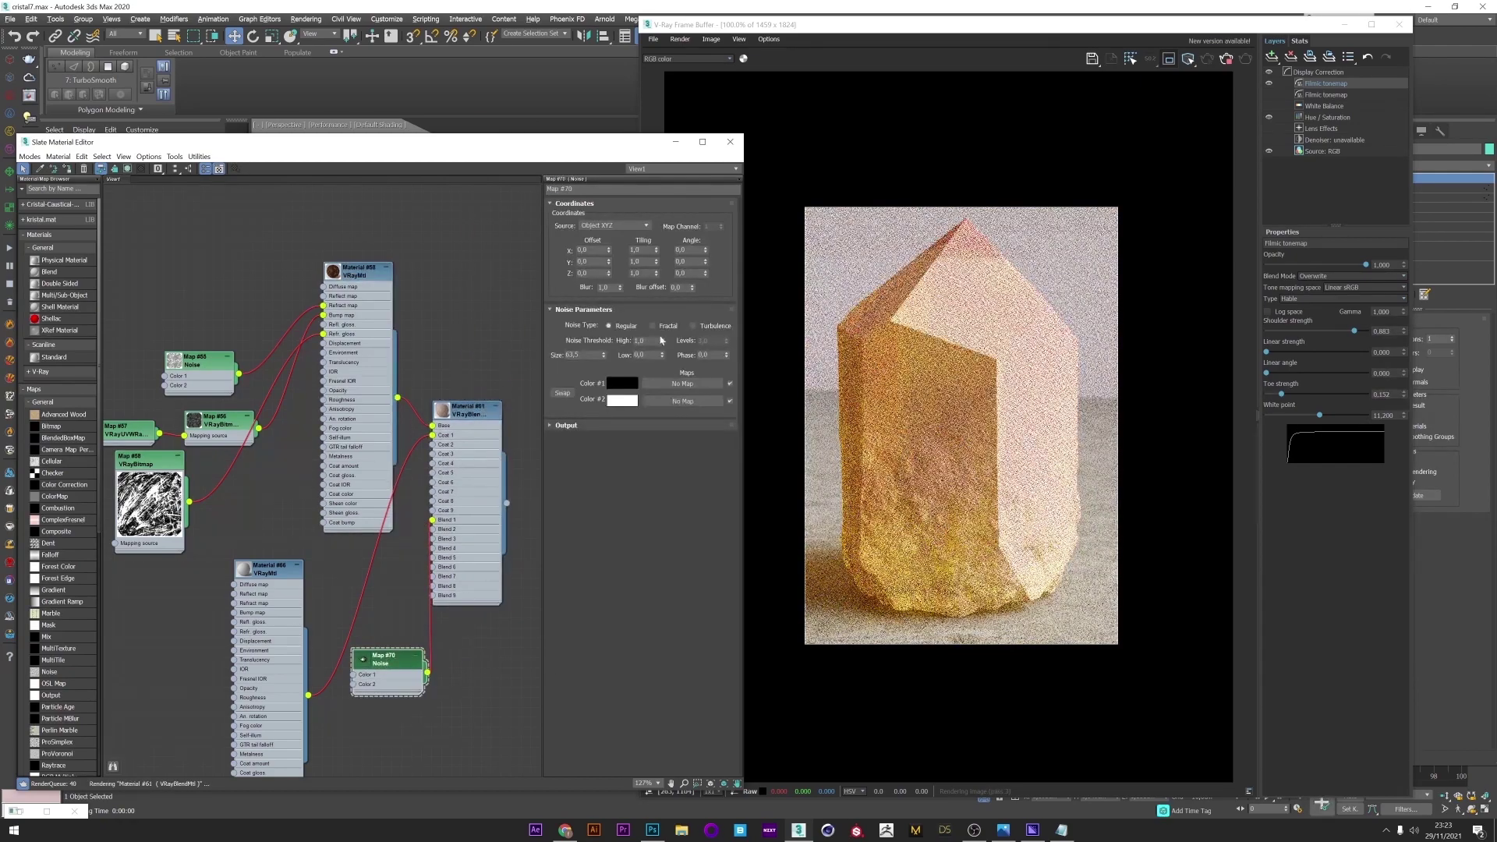
# Step: Set the Blend 1 noise to Turbulence with a high threshold of 0.5, a low threshold of 0.2 and a size of 50
pyautogui.moveTo(662, 341); pyautogui.dragTo(727, 316)
pyautogui.click(704, 327)
pyautogui.doubleClick(573, 355)
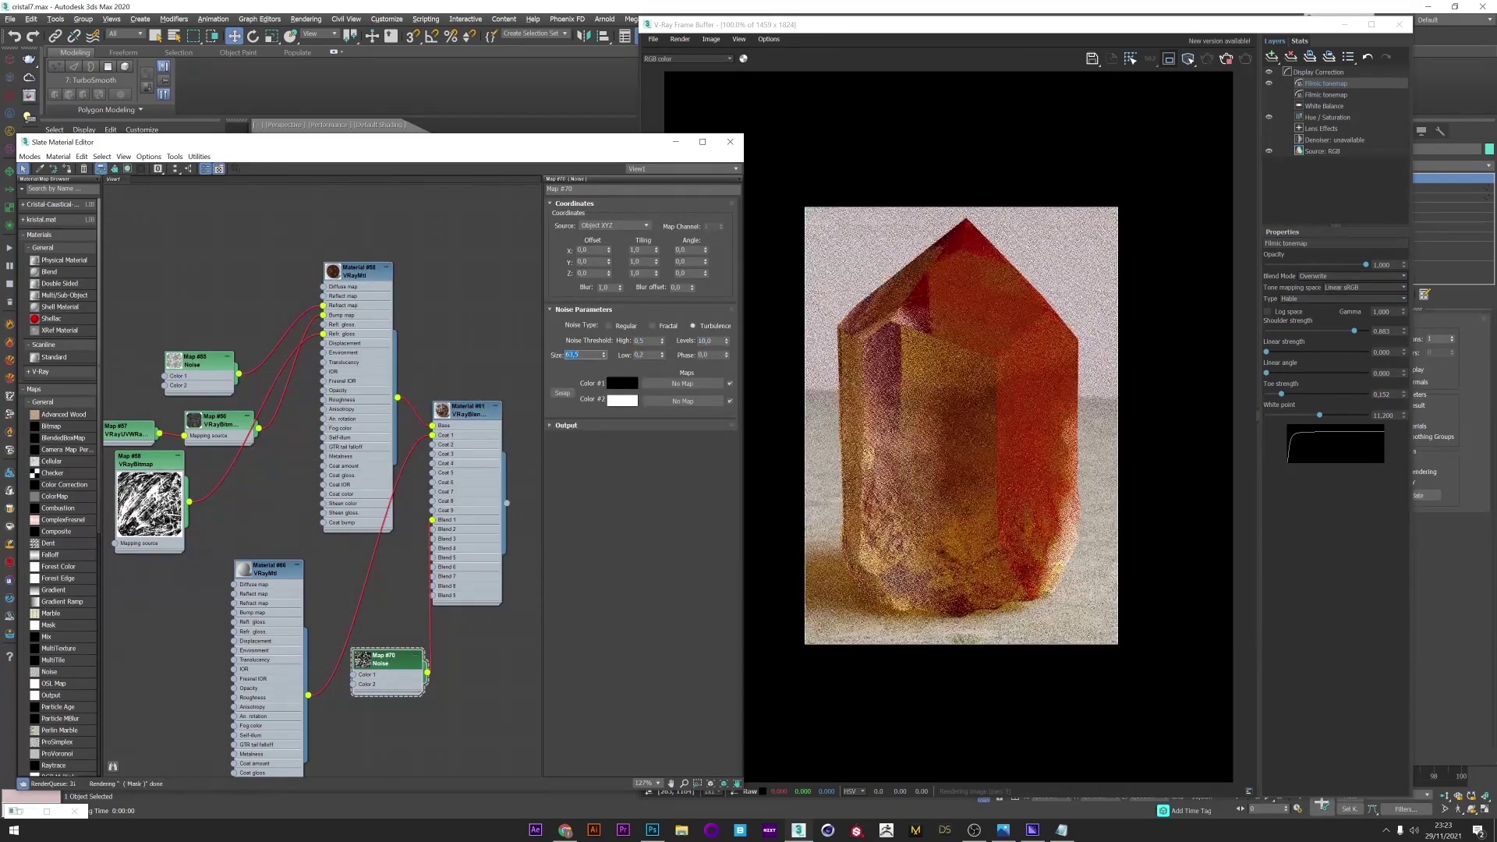
pyautogui.write('50')
pyautogui.press('Return')
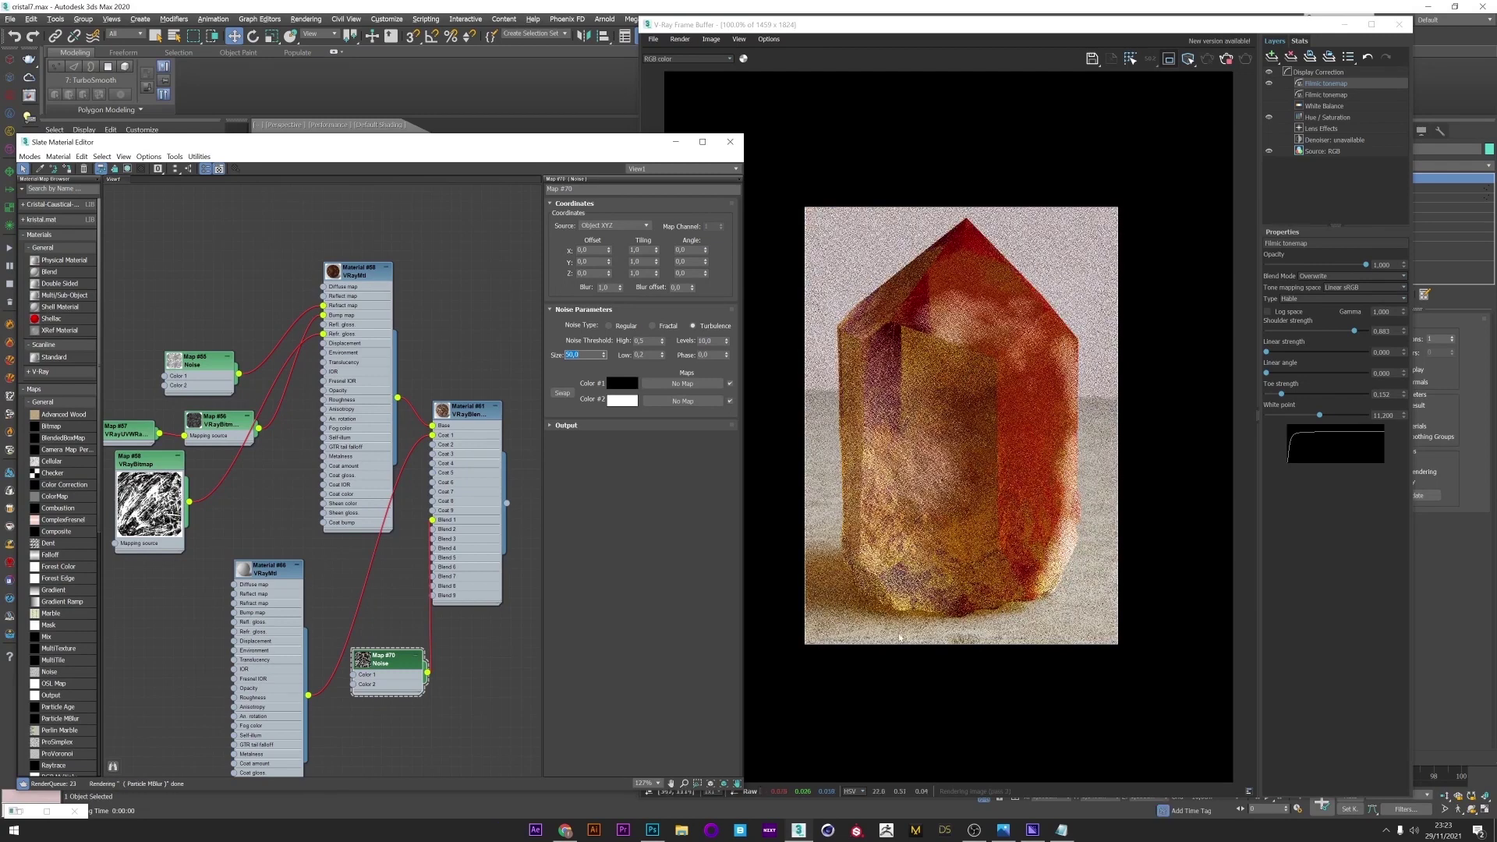
# Step: Give the Coat 1 VRayMtl a bright yellow-orange diffuse color
pyautogui.doubleClick(274, 573)
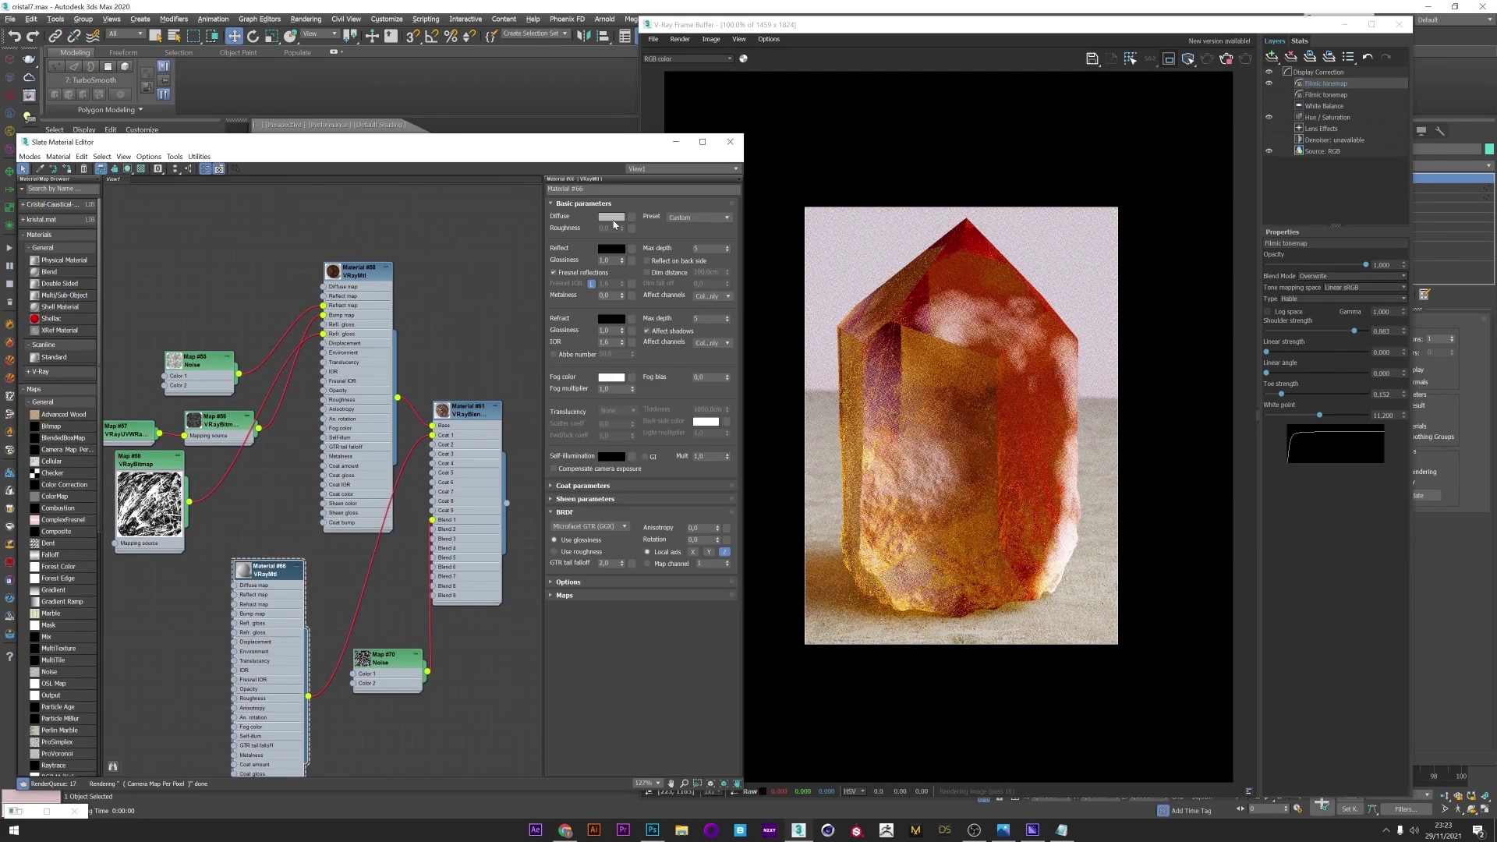
pyautogui.click(613, 220)
pyautogui.click(172, 65)
pyautogui.moveTo(264, 132); pyautogui.dragTo(268, 67)
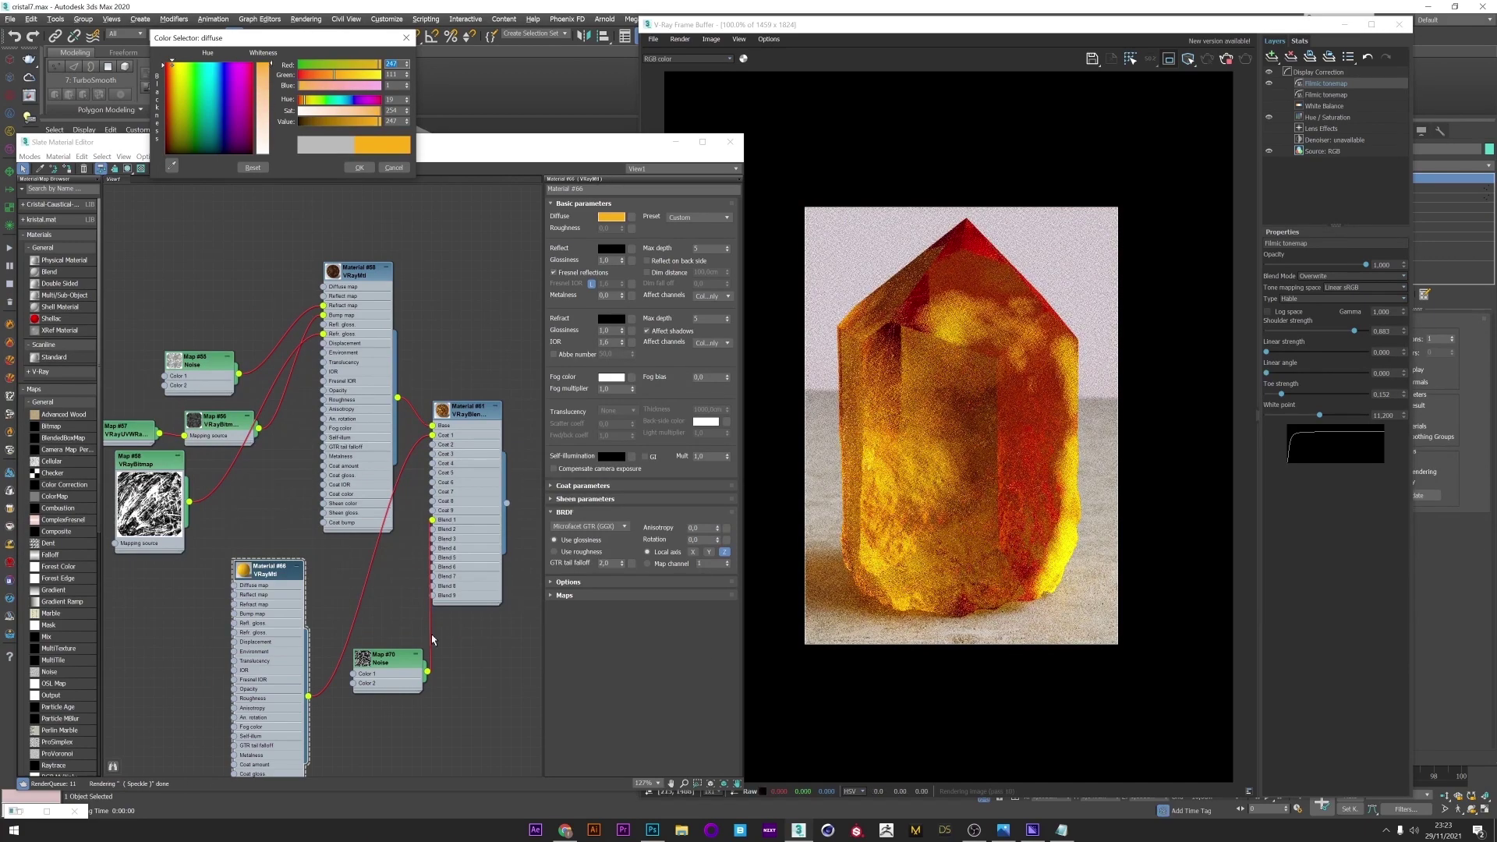
# Step: Darken Color #2 of the Blend 1 noise to a mid grey and start a production render
pyautogui.doubleClick(386, 657)
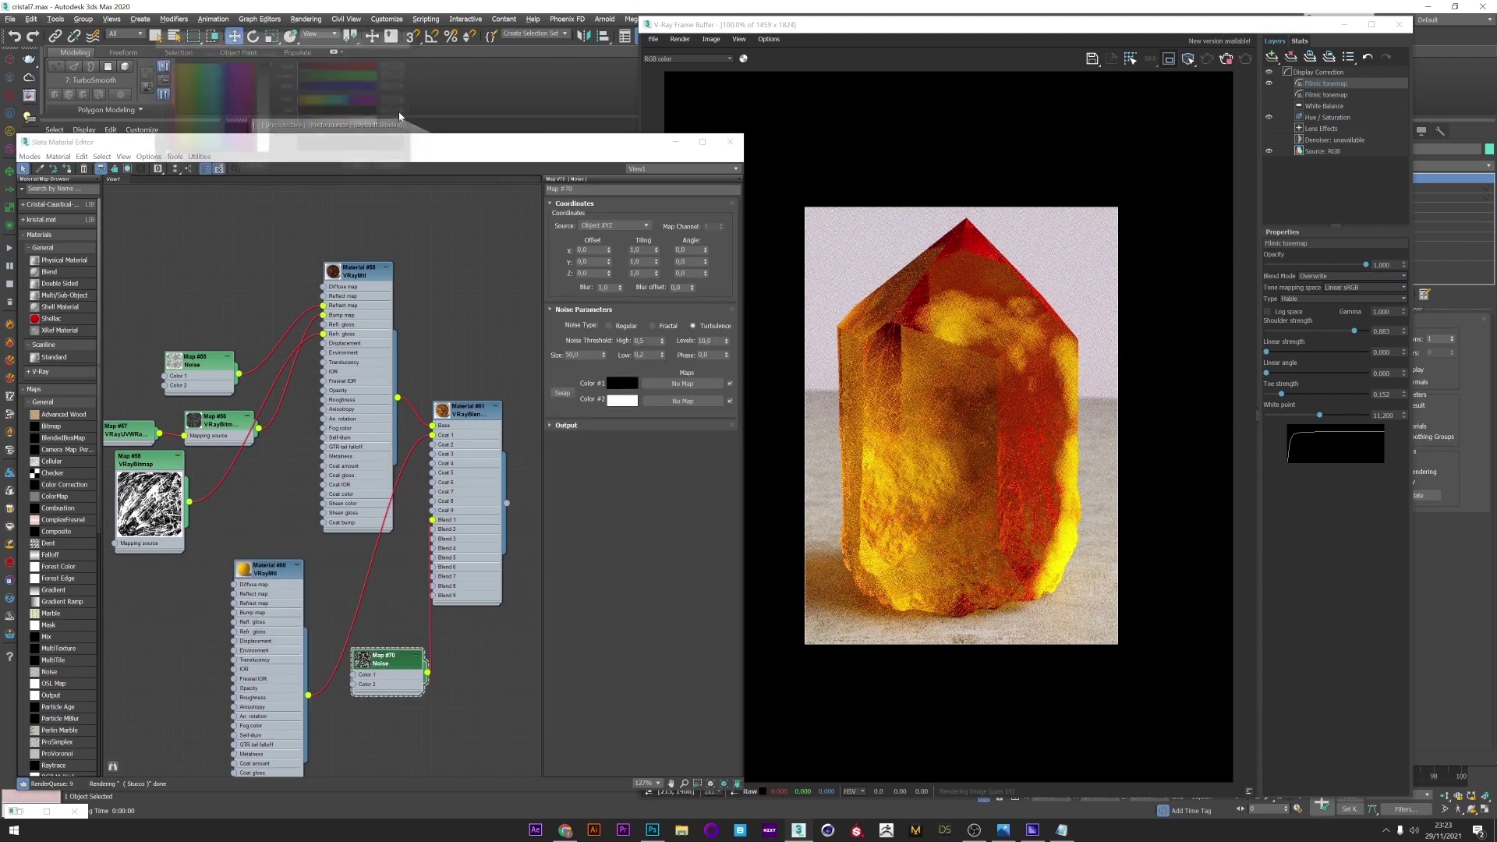
pyautogui.moveTo(270, 65)
pyautogui.mouseDown()
pyautogui.moveTo(271, 106)
pyautogui.moveTo(272, 62)
pyautogui.mouseUp()
pyautogui.click(359, 168)
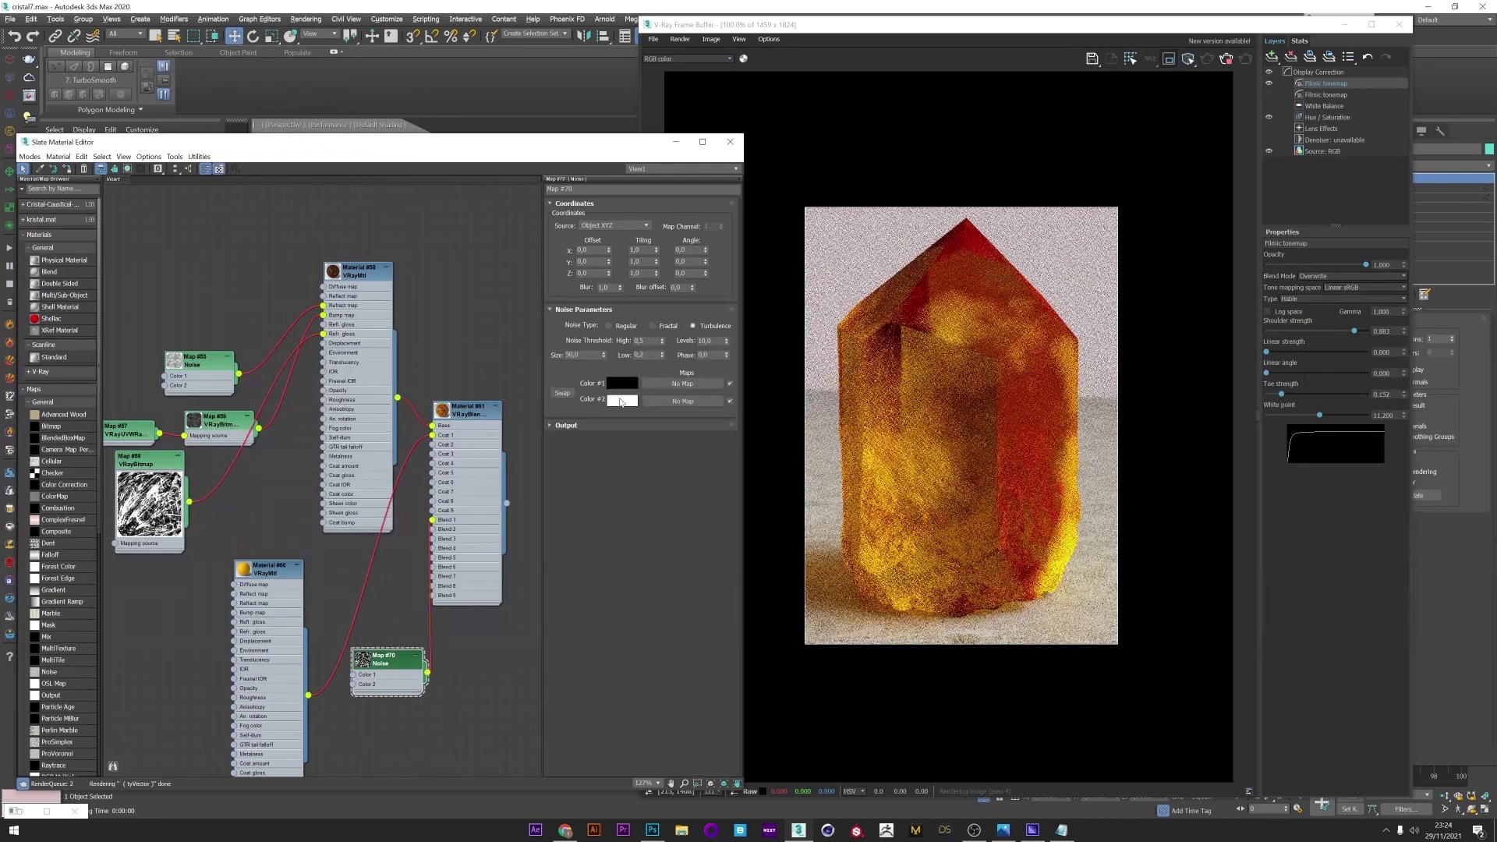
pyautogui.click(621, 401)
pyautogui.moveTo(273, 106); pyautogui.dragTo(273, 105)
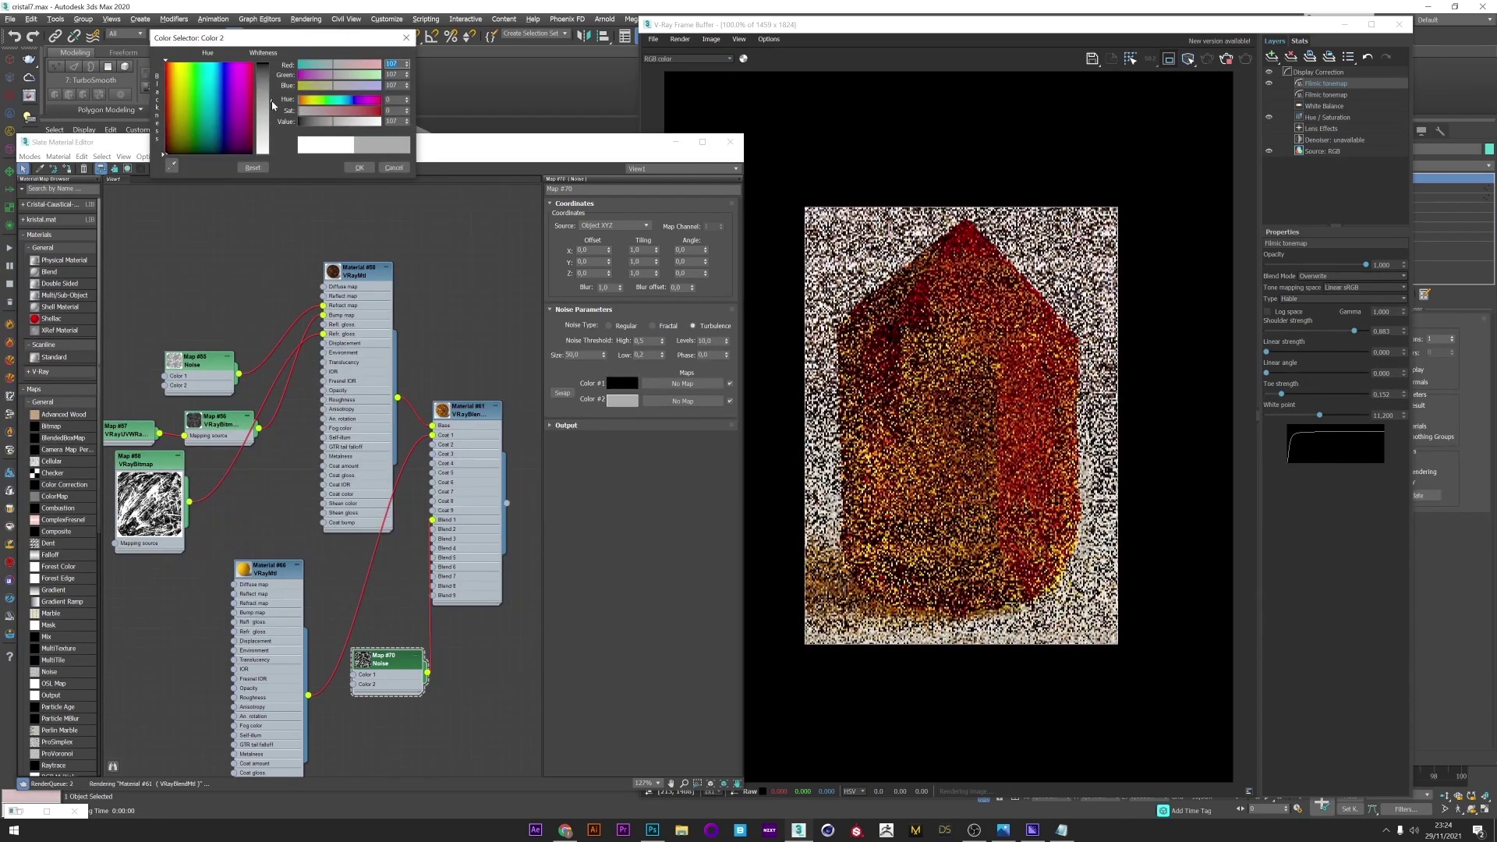
pyautogui.click(401, 170)
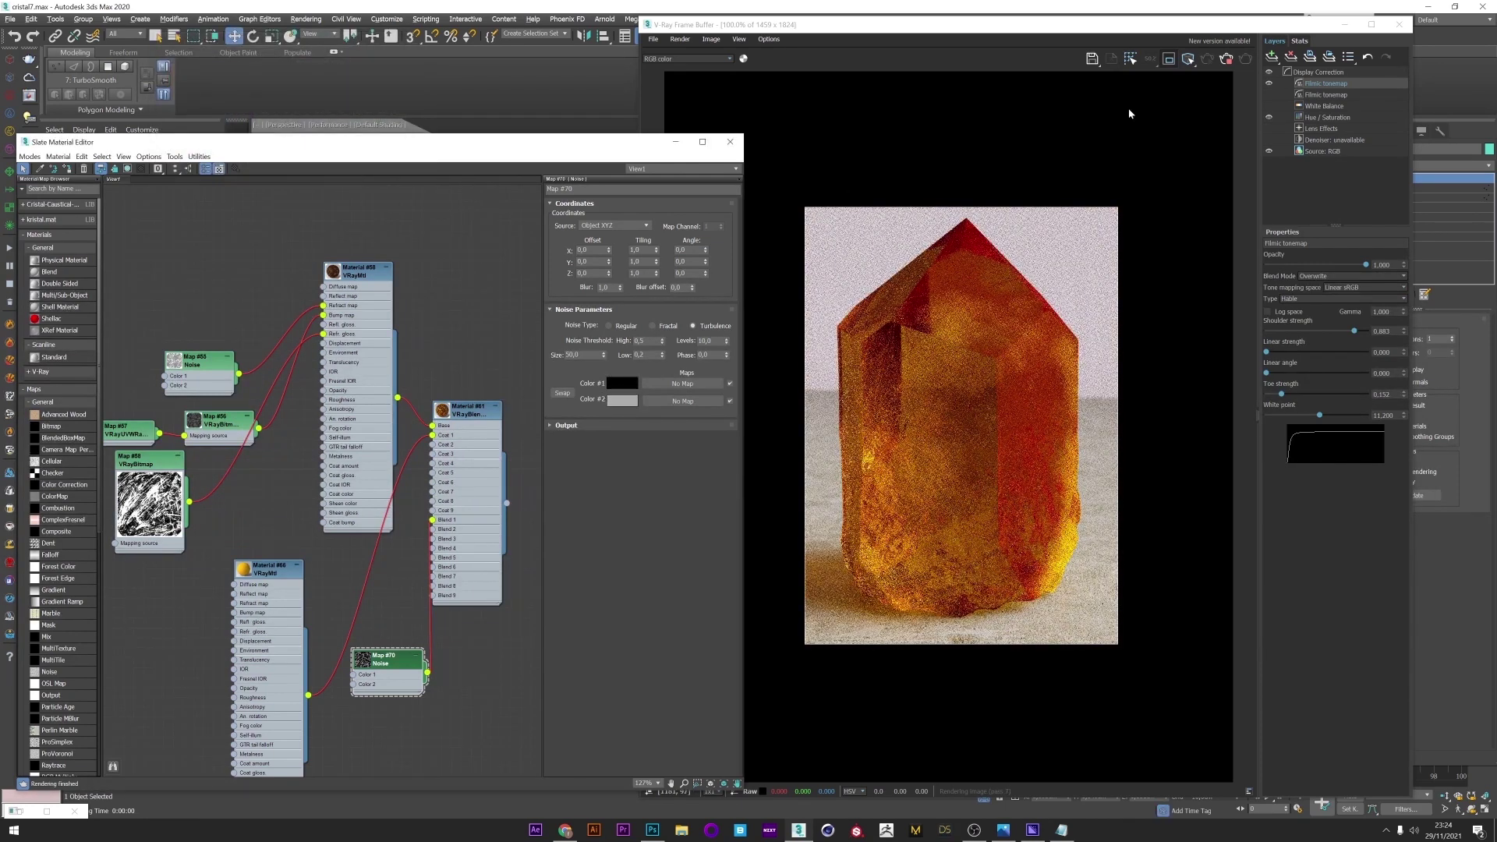
pyautogui.click(1224, 68)
pyautogui.click(1247, 61)
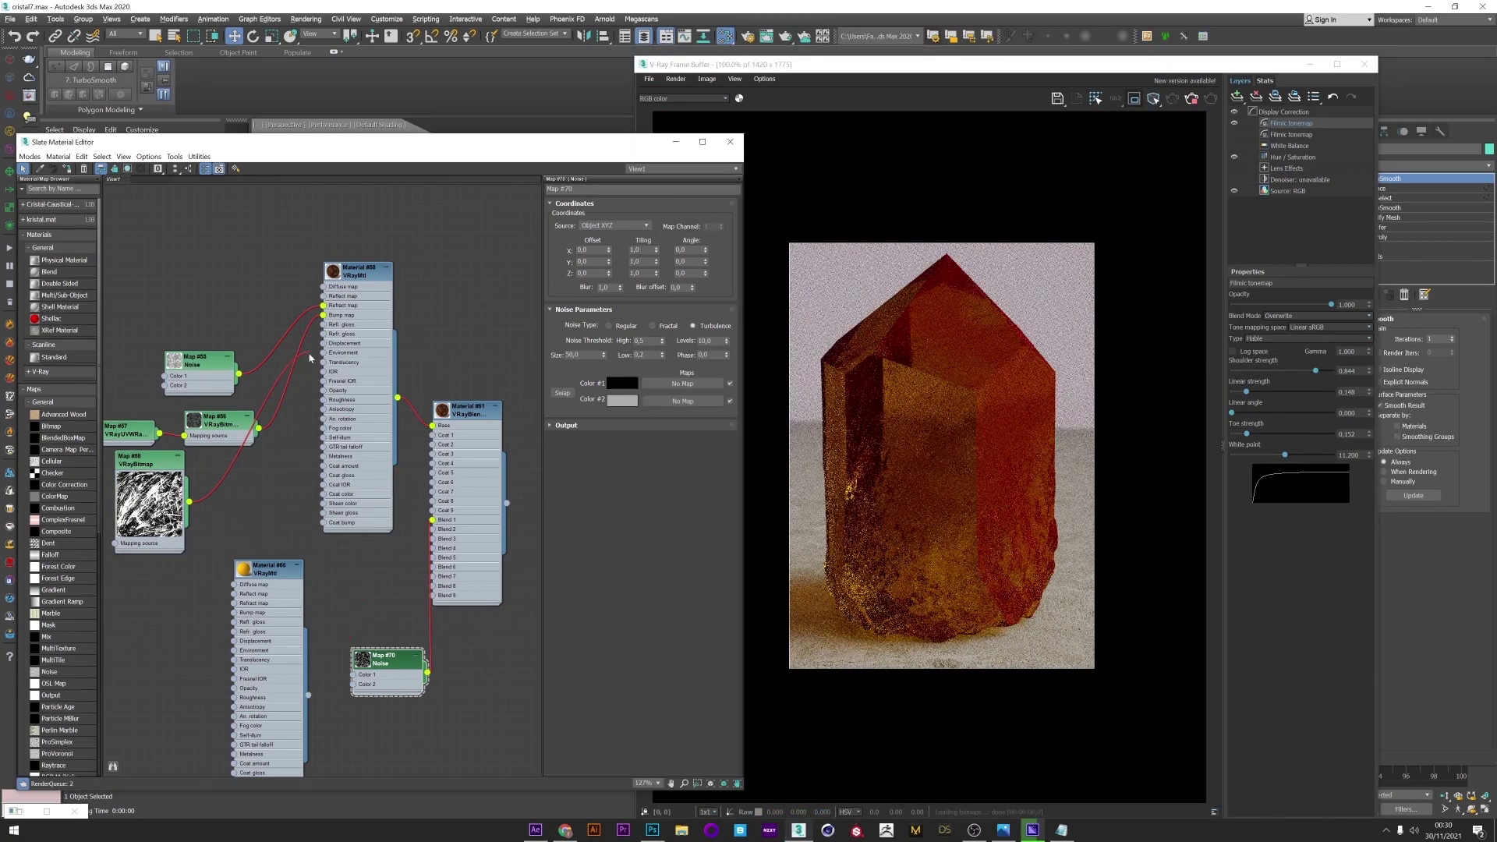
# Step: Disconnect the noise from the crystal VRayMtl's refraction and rewire the two bitmaps to its bump and refraction glossiness
pyautogui.moveTo(309, 358); pyautogui.dragTo(290, 360)
pyautogui.moveTo(324, 315); pyautogui.dragTo(296, 335)
pyautogui.moveTo(324, 306); pyautogui.dragTo(297, 324)
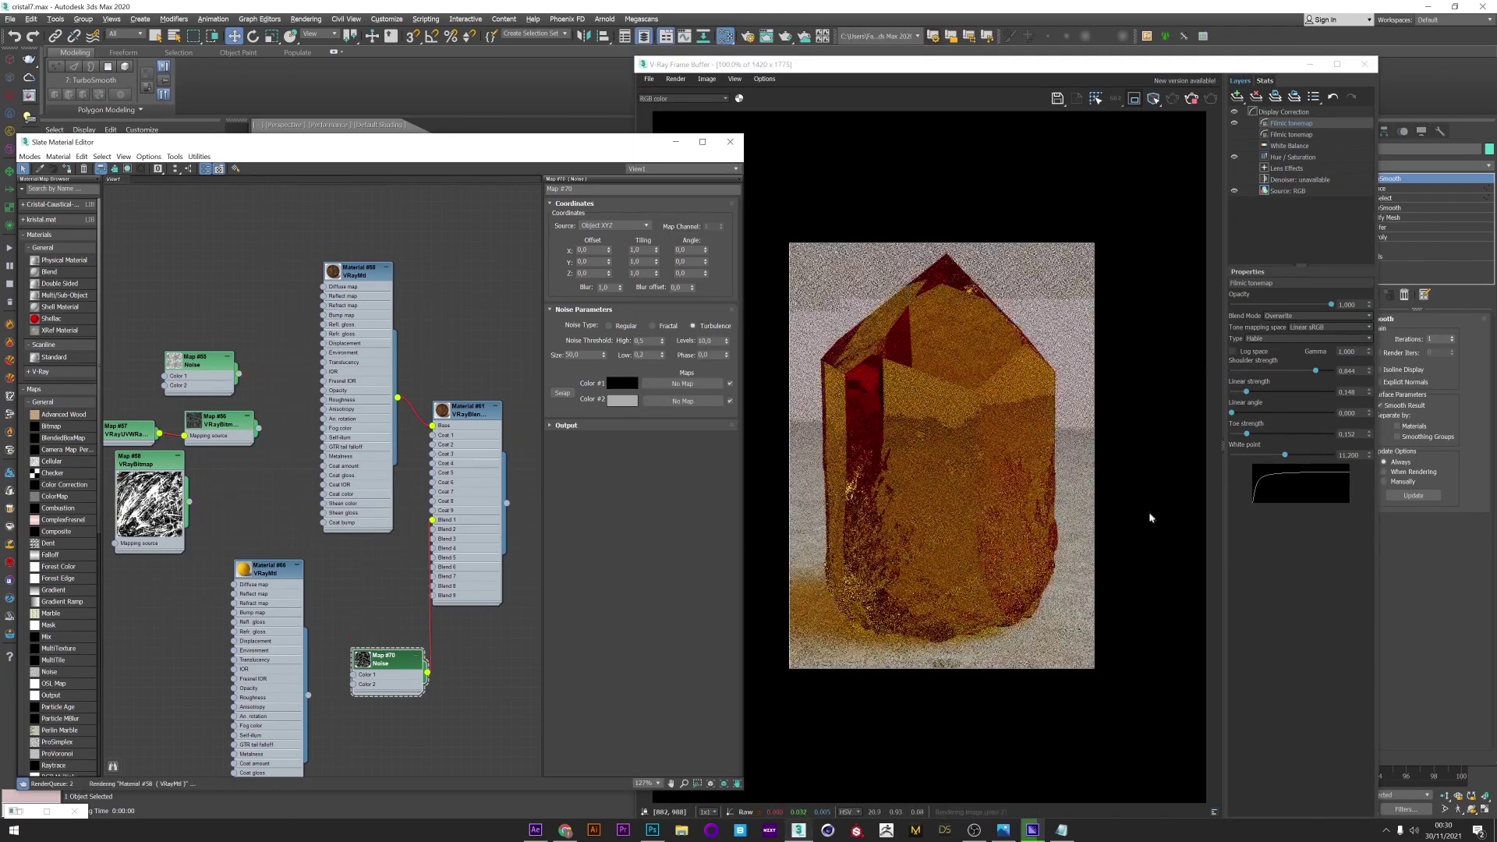
pyautogui.moveTo(258, 428); pyautogui.dragTo(324, 315)
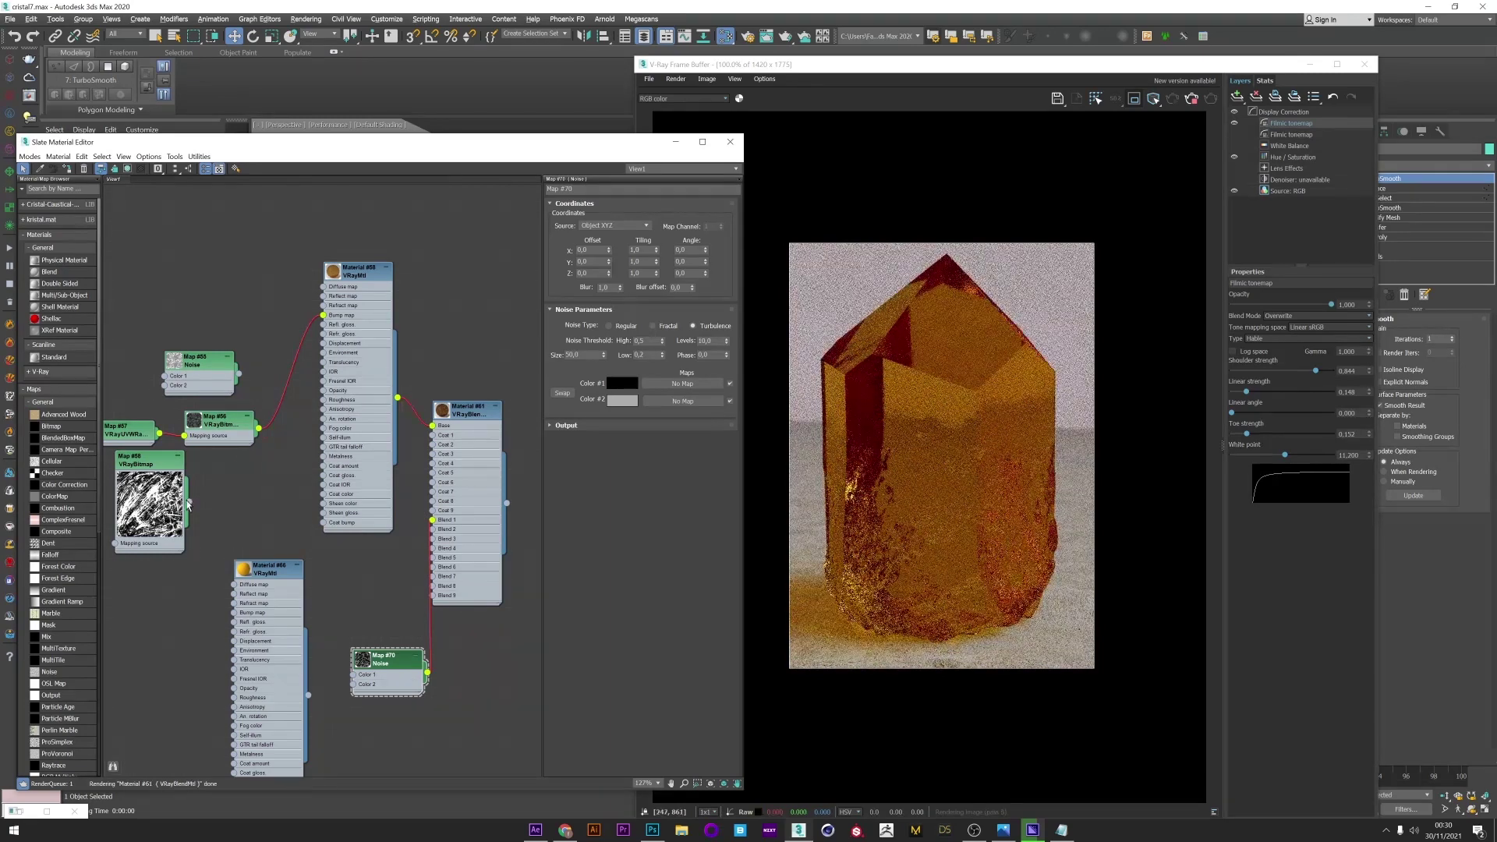
pyautogui.moveTo(189, 502); pyautogui.dragTo(323, 317)
# Step: Change the crystal VRayMtl's fog color to pink and cancel the test render
pyautogui.doubleClick(371, 279)
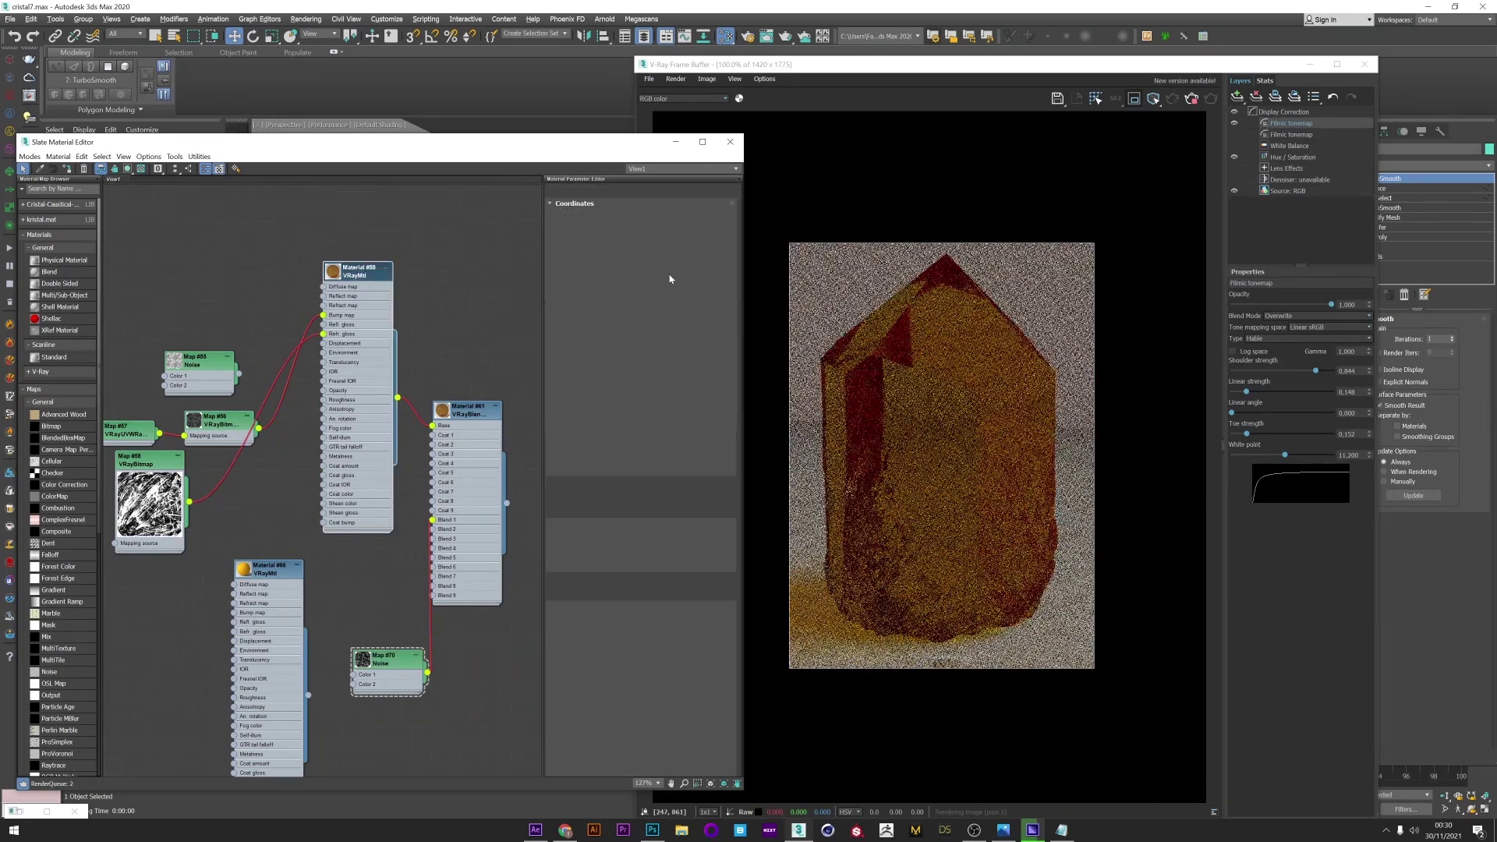
pyautogui.click(615, 218)
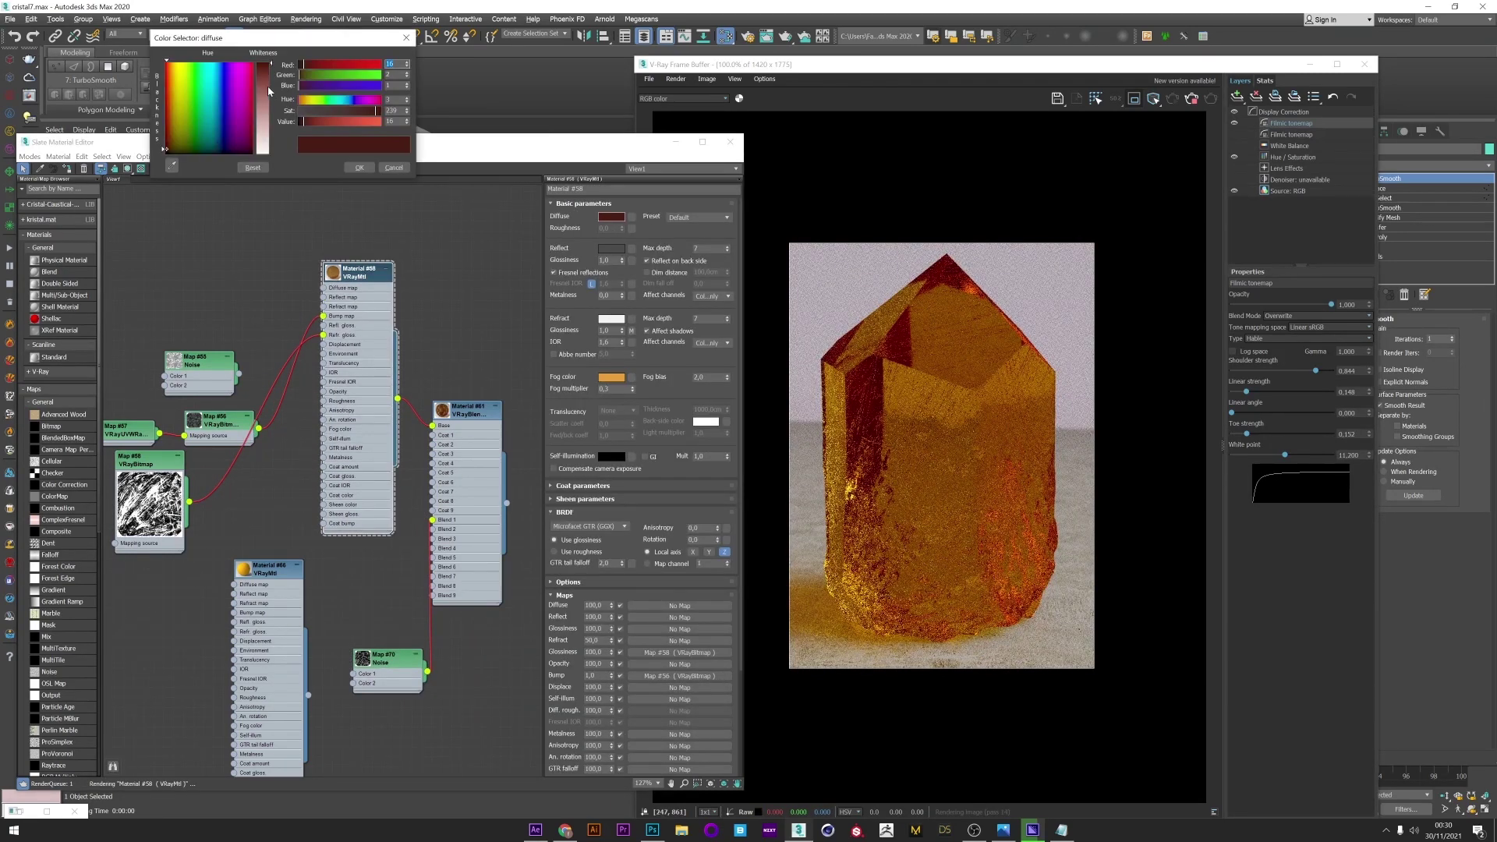
pyautogui.moveTo(267, 89); pyautogui.dragTo(309, 76)
pyautogui.click(394, 168)
pyautogui.click(612, 378)
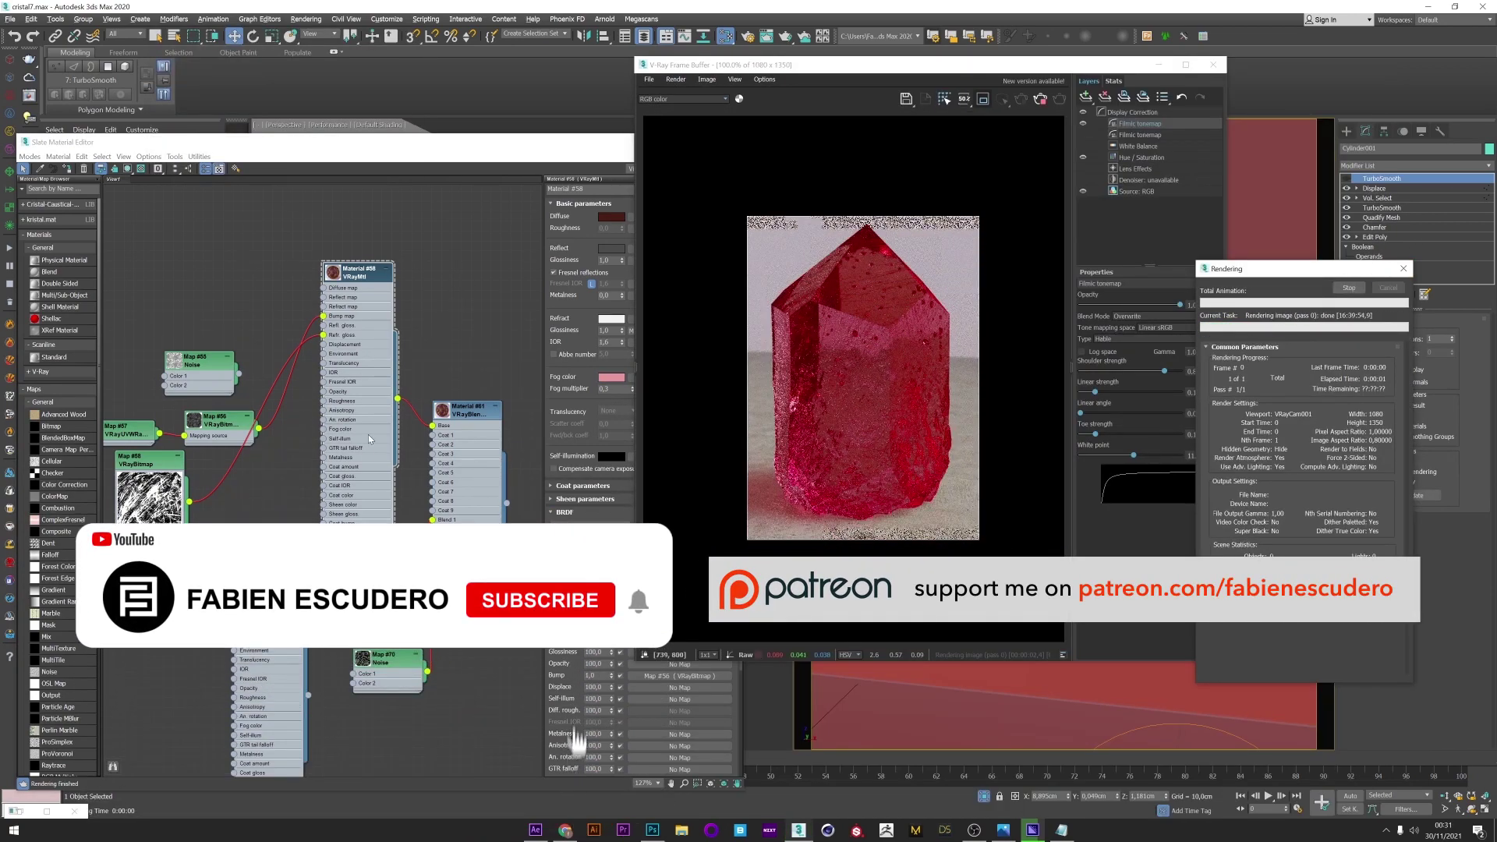
pyautogui.click(1389, 288)
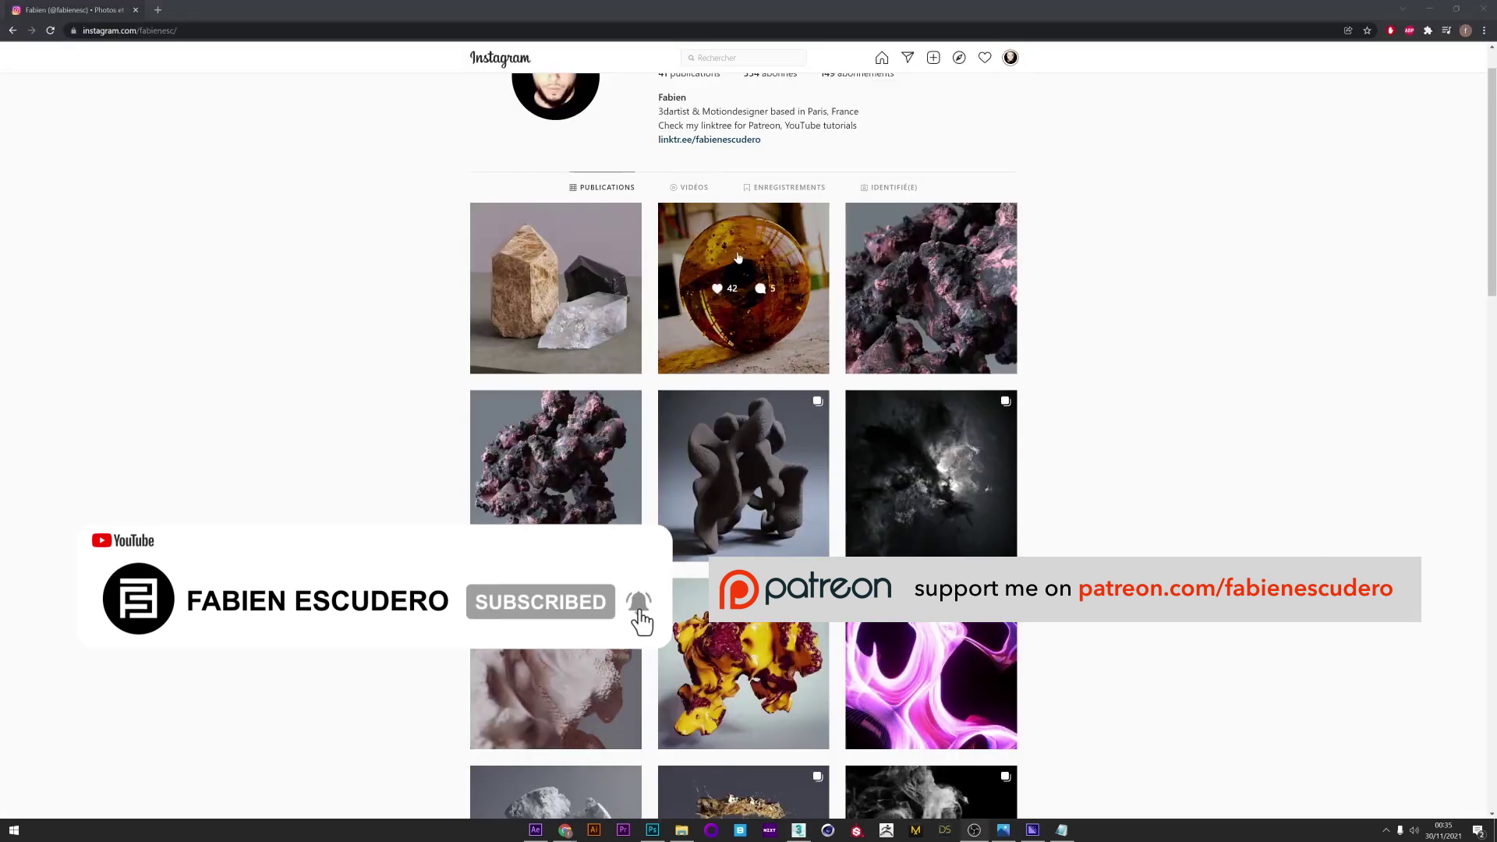
# Step: Switch to Instagram in the browser and view the amber orb and crystal group posts
pyautogui.click(789, 341)
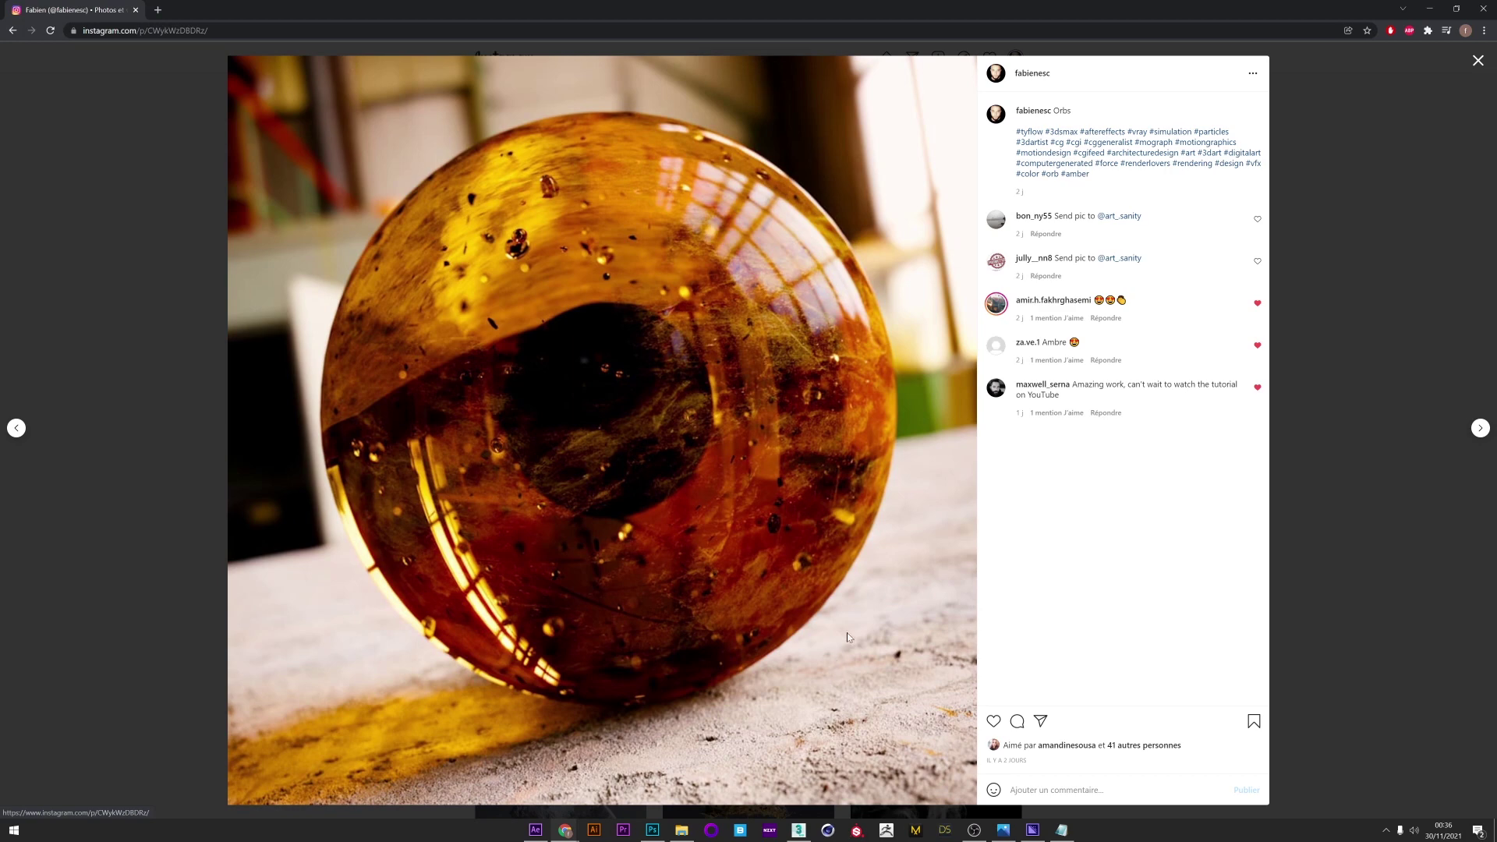
pyautogui.click(173, 607)
pyautogui.click(558, 348)
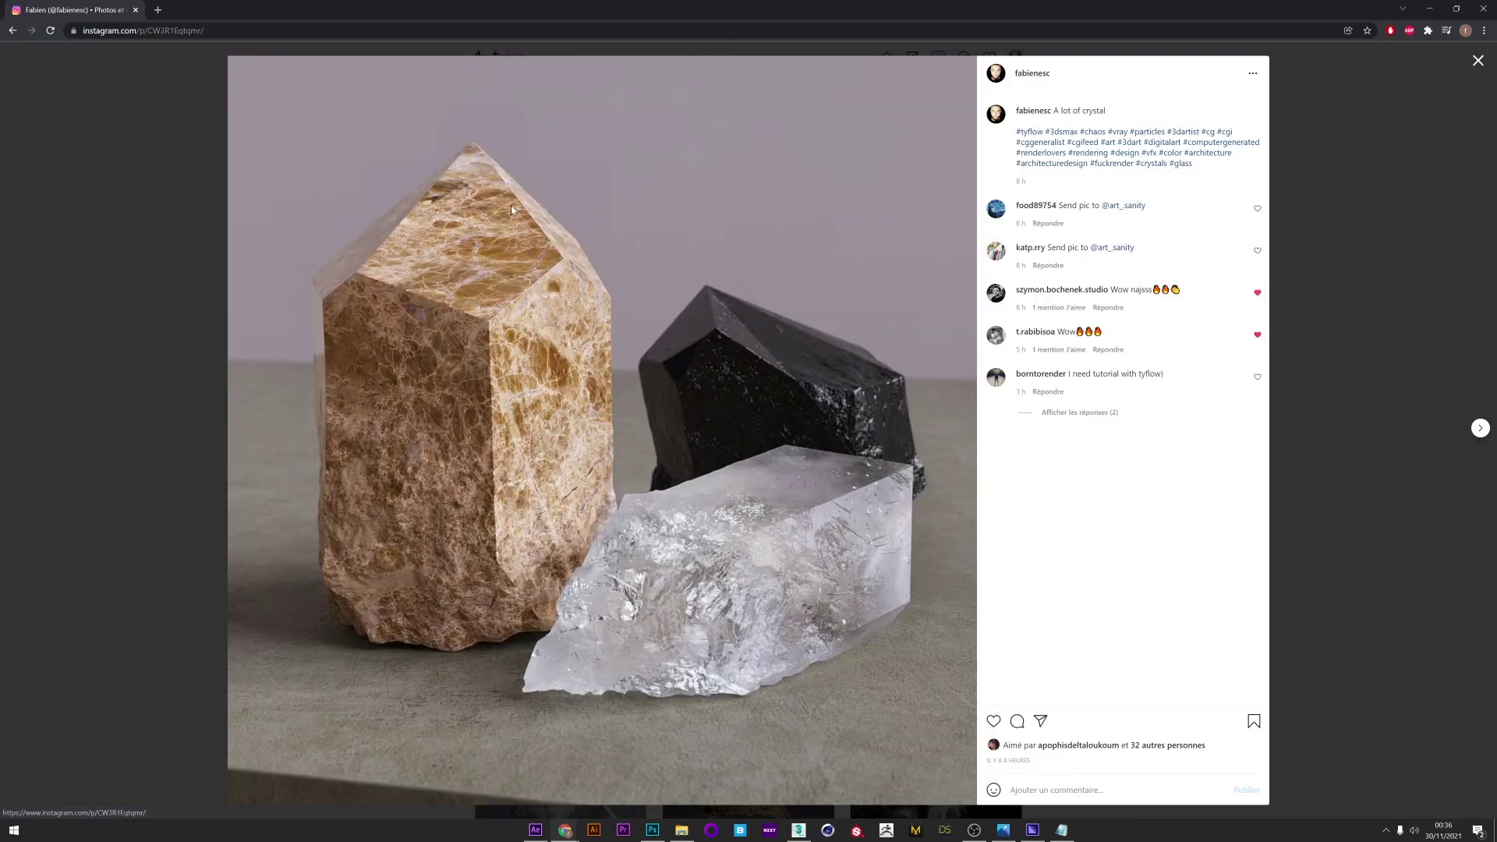